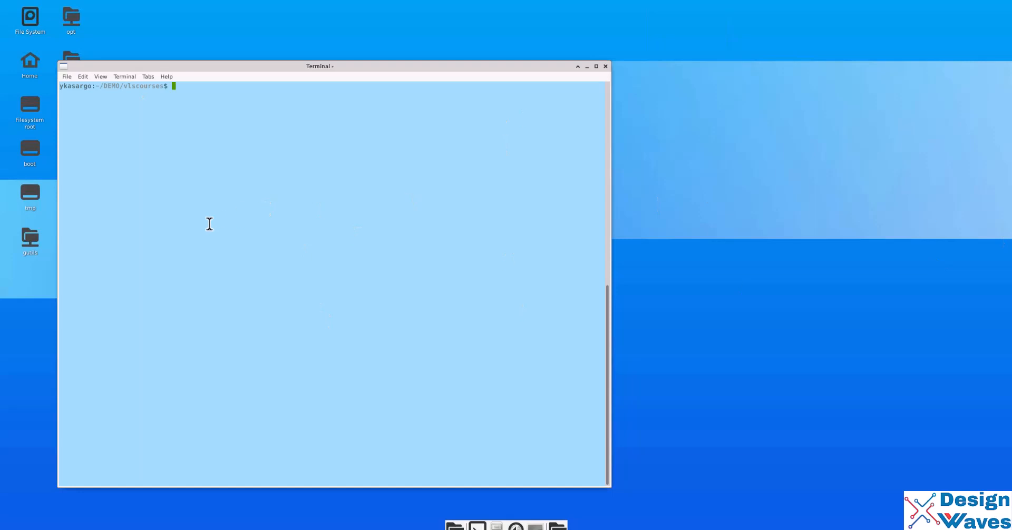
Open cds.lib in vi, review its INCLUDE and DEFINE library entries, then save and close the file
{"action": "type", "text": "vi cds.lib"}
{"action": "key", "text": "Return"}
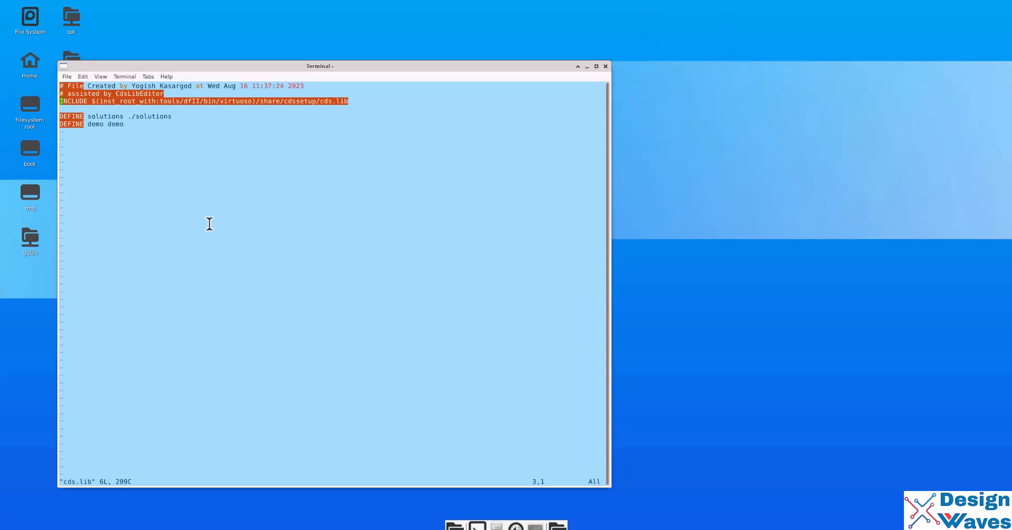
{"action": "key", "text": "Down"}
{"action": "key", "text": "Down"}
{"action": "key", "text": "Down"}
{"action": "key", "text": "Up"}
{"action": "key", "text": "Up"}
{"action": "key", "text": "j"}
{"action": "key", "text": "j"}
{"action": "key", "text": "j"}
{"action": "key", "text": "k"}
{"action": "type", "text": "j:wq"}
{"action": "key", "text": "Return"}
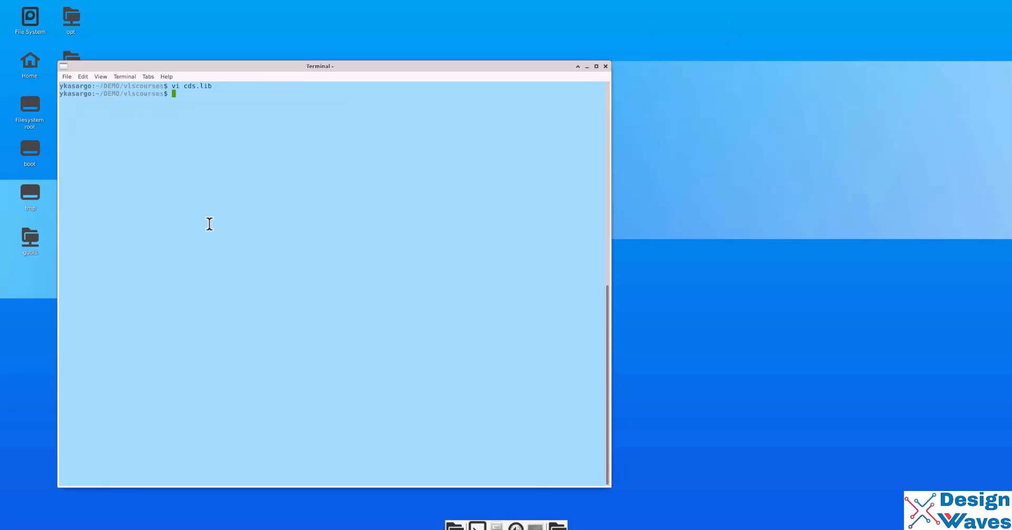
Print the working directory, list its contents, and list the files in the models directory
{"action": "type", "text": "pwd"}
{"action": "key", "text": "Return"}
{"action": "type", "text": "l"}
{"action": "key", "text": "Return"}
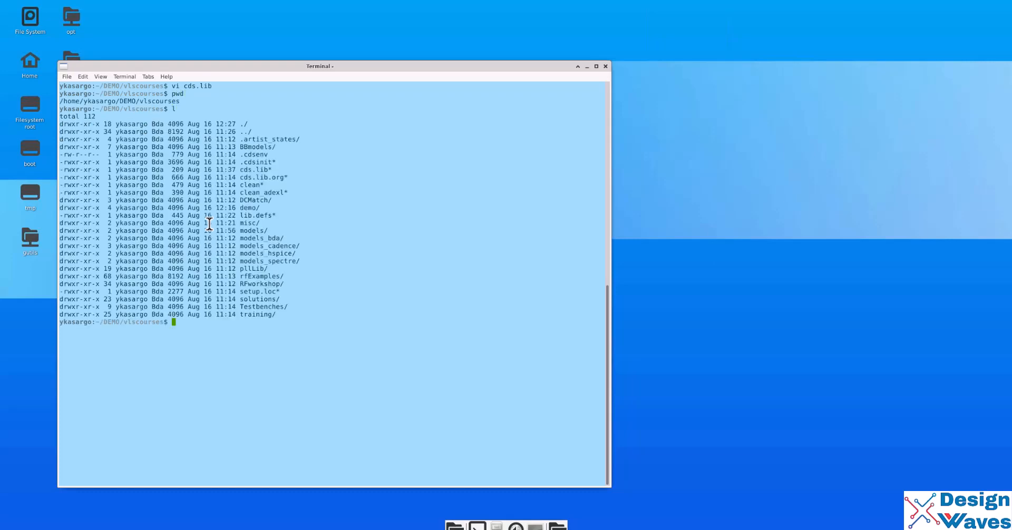
{"action": "double_click", "coordinate": [253, 231]}
{"action": "type", "text": "l models"}
{"action": "key", "text": "Return"}
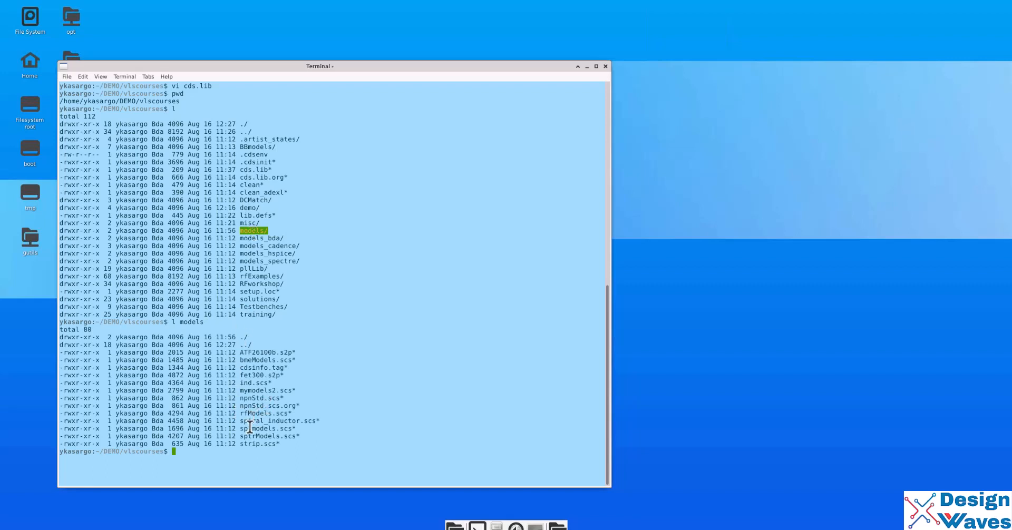
{"action": "double_click", "coordinate": [257, 391]}
{"action": "left_click", "coordinate": [349, 339]}
{"action": "double_click", "coordinate": [264, 391]}
{"action": "key", "text": "ctrl+c"}
{"action": "type", "text": "vi"}
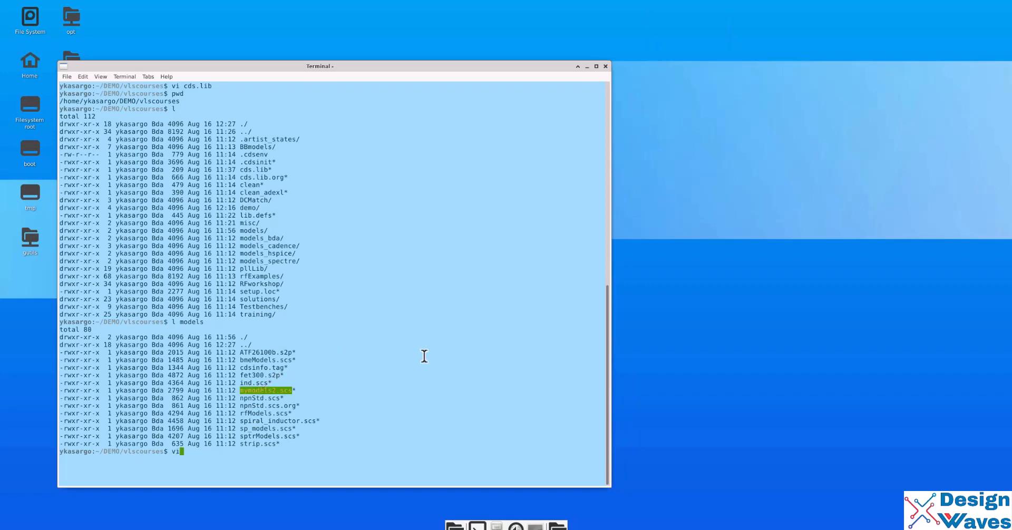
{"action": "middle_click", "coordinate": [408, 355]}
{"action": "key", "text": "Return"}
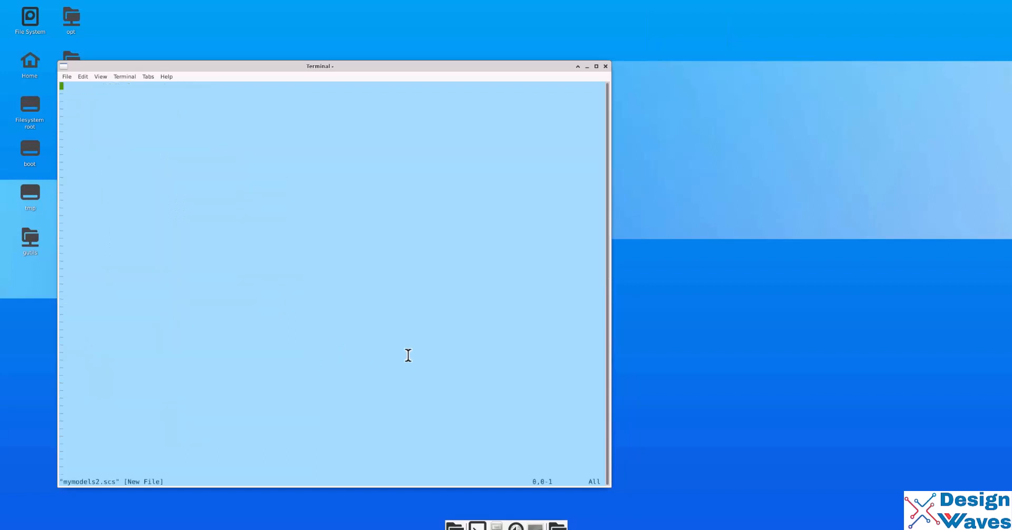
{"action": "type", "text": ":q"}
{"action": "key", "text": "Return"}
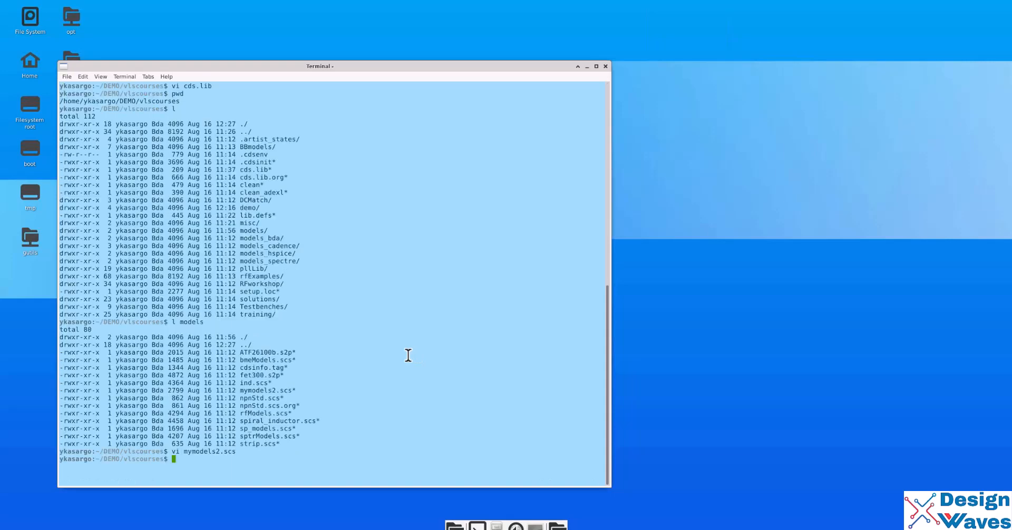
Open models/mymodels2.scs in vi, search it for the pch model, and quit the editor
{"action": "type", "text": "vi models/my"}
{"action": "key", "text": "Tab"}
{"action": "key", "text": "Return"}
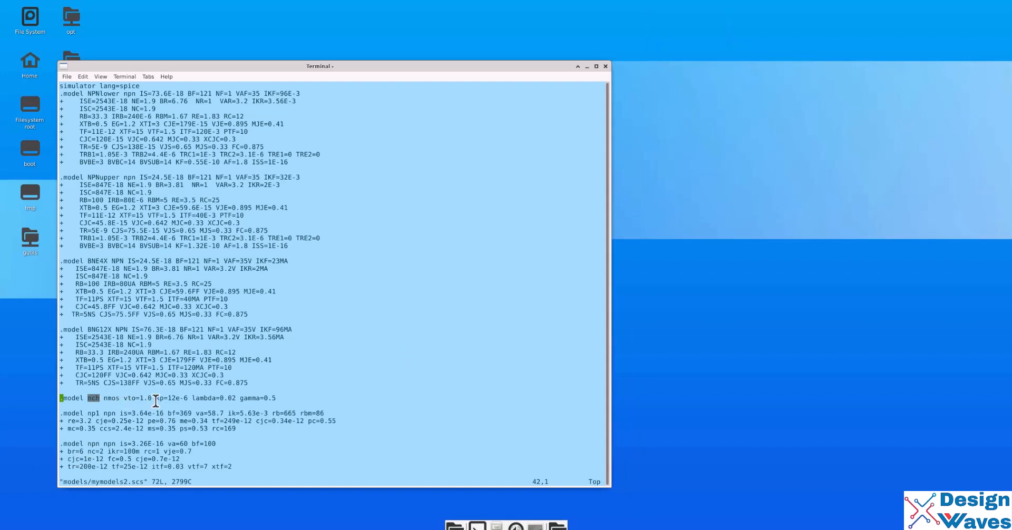
{"action": "type", "text": "/"}
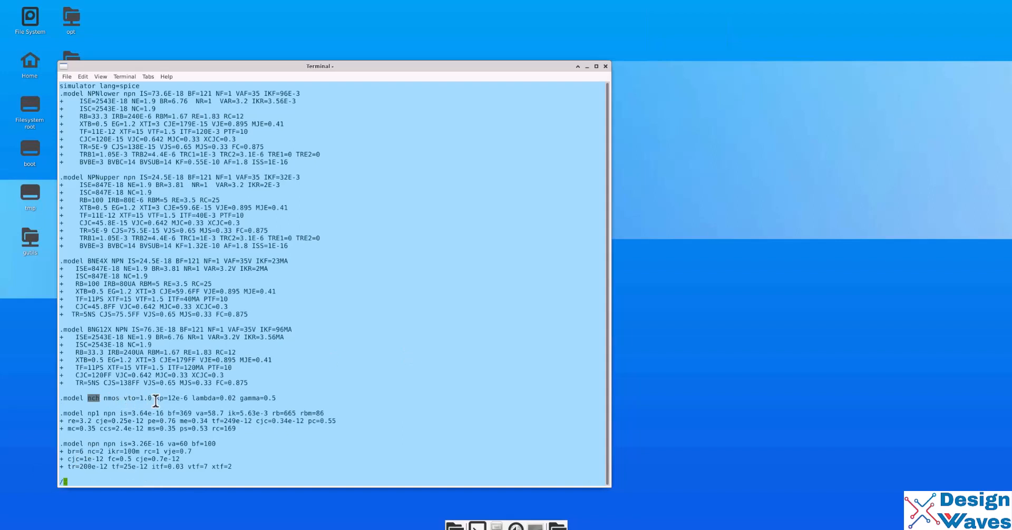
{"action": "type", "text": "pch"}
{"action": "key", "text": "Return"}
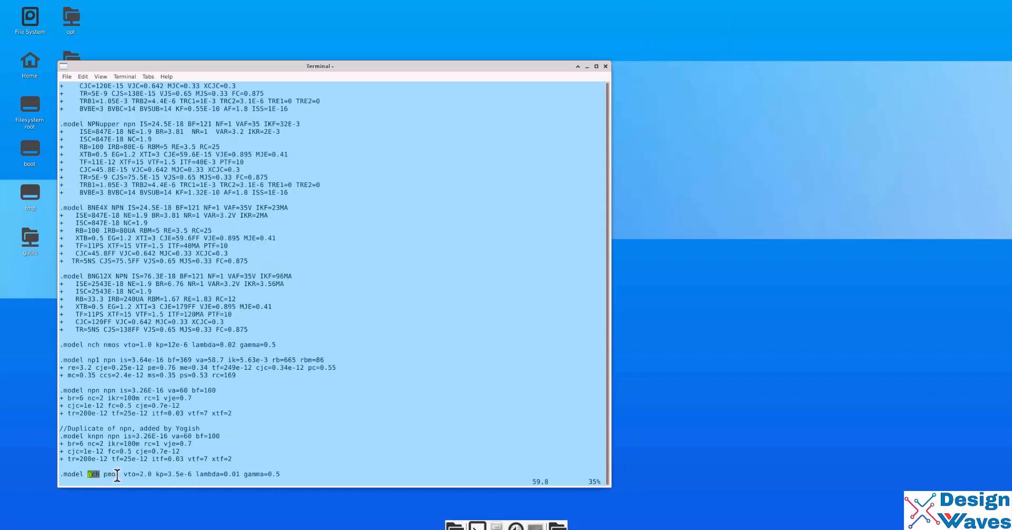
{"action": "type", "text": ":q"}
{"action": "key", "text": "Return"}
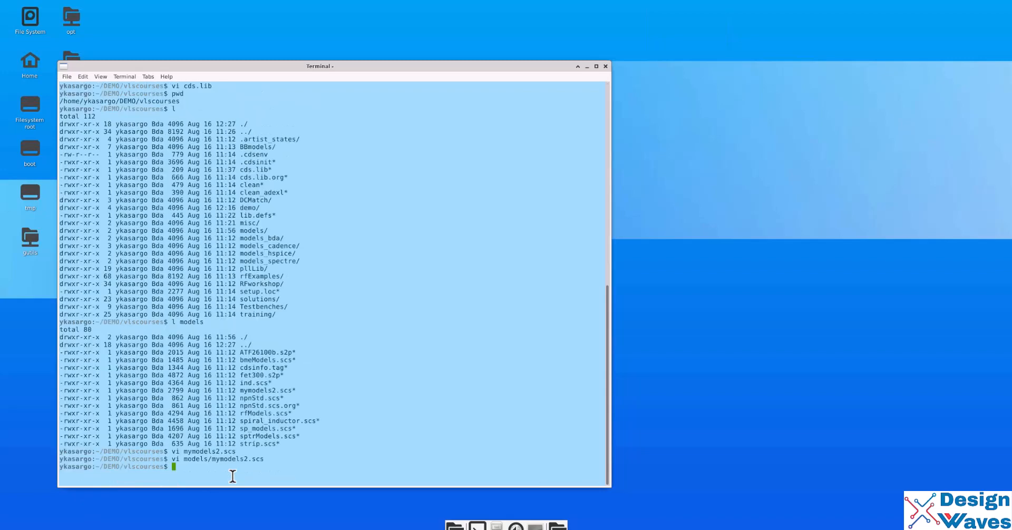
Print the working directory, list its contents, and display the value of the CDIR variable
{"action": "type", "text": "pwd"}
{"action": "key", "text": "Return"}
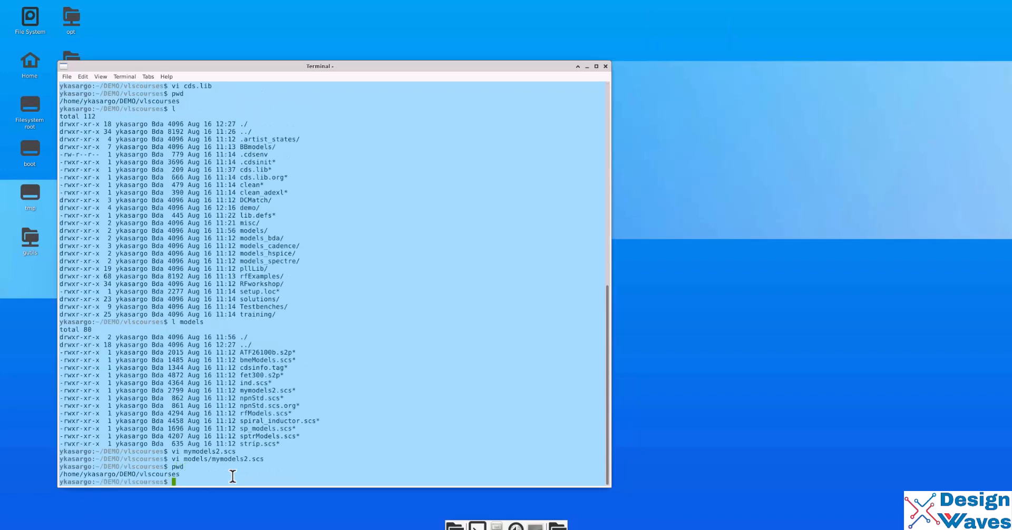
{"action": "type", "text": "l"}
{"action": "key", "text": "Return"}
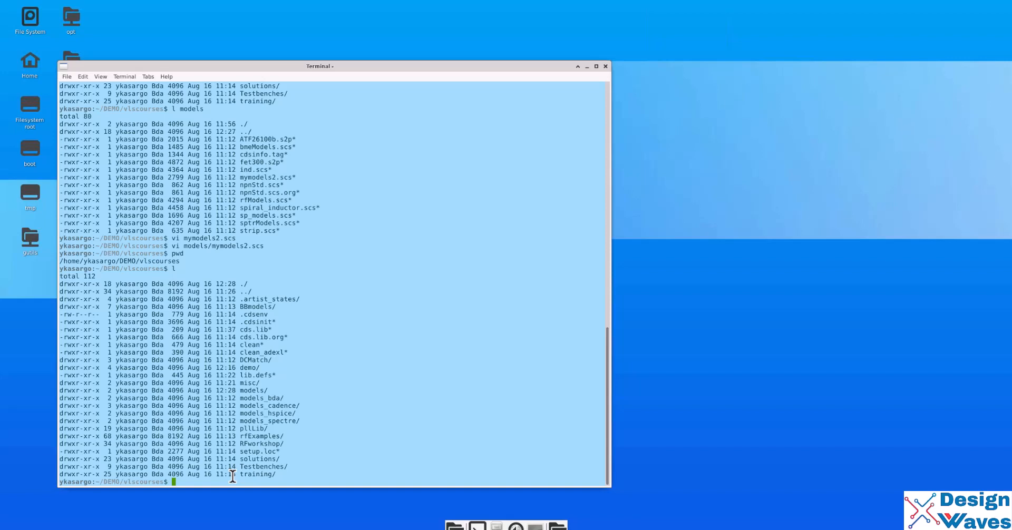
{"action": "type", "text": "echo $CDIR"}
{"action": "key", "text": "Return"}
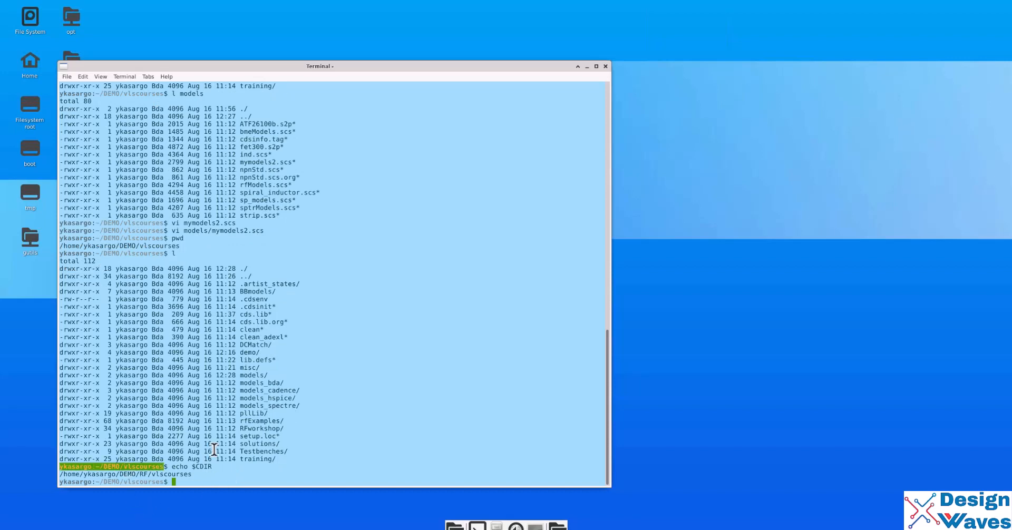
Clear the terminal, confirm the working directory, launch Virtuoso in the background with cds1.log as its log, and enlarge its log window
{"action": "key", "text": "ctrl+l"}
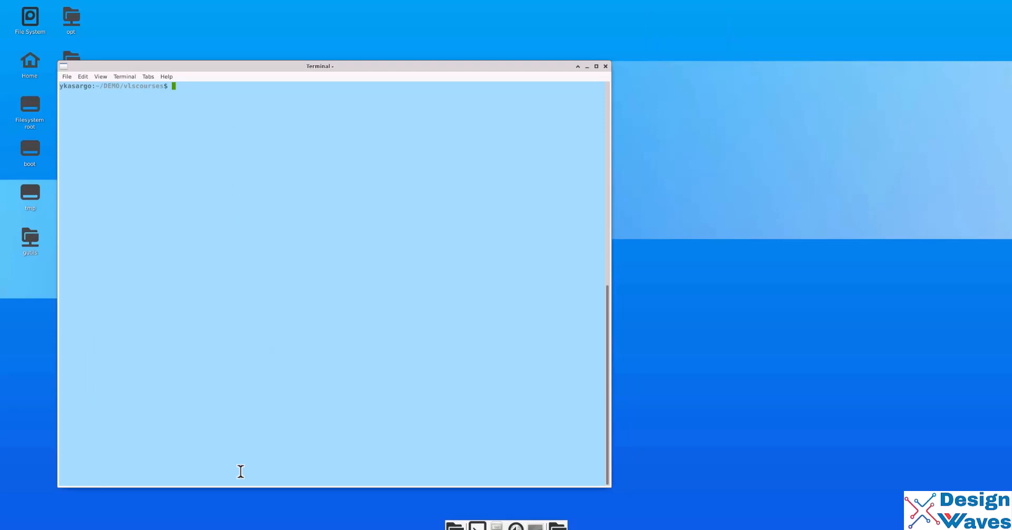
{"action": "type", "text": "pwd"}
{"action": "key", "text": "Return"}
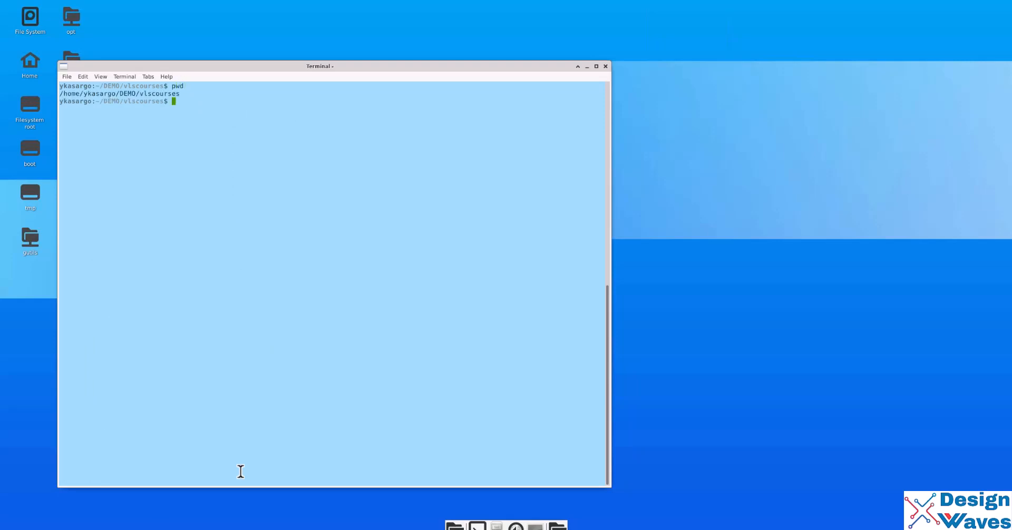
{"action": "type", "text": "virtuoso -log cds1.log &"}
{"action": "key", "text": "Return"}
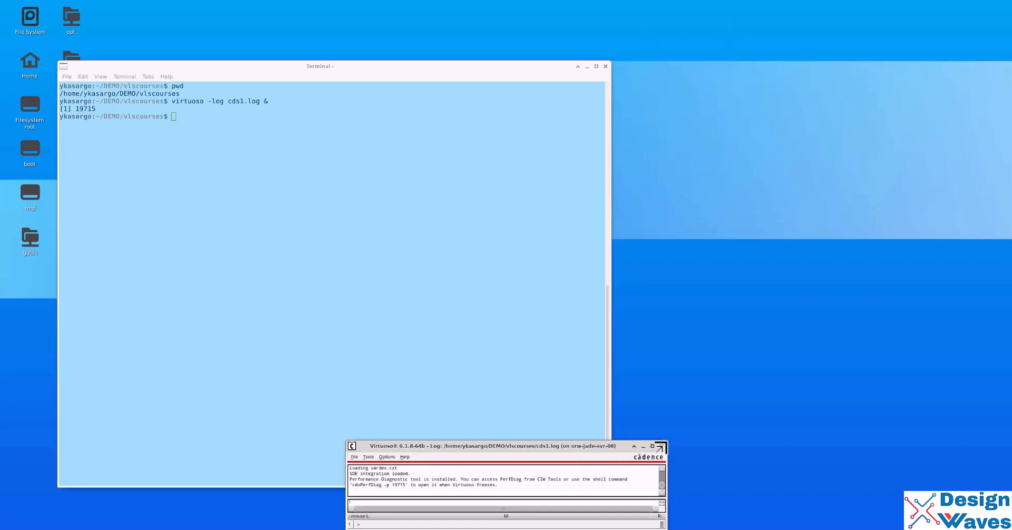
{"action": "left_click_drag", "start_coordinate": [659, 446], "coordinate": [694, 289]}
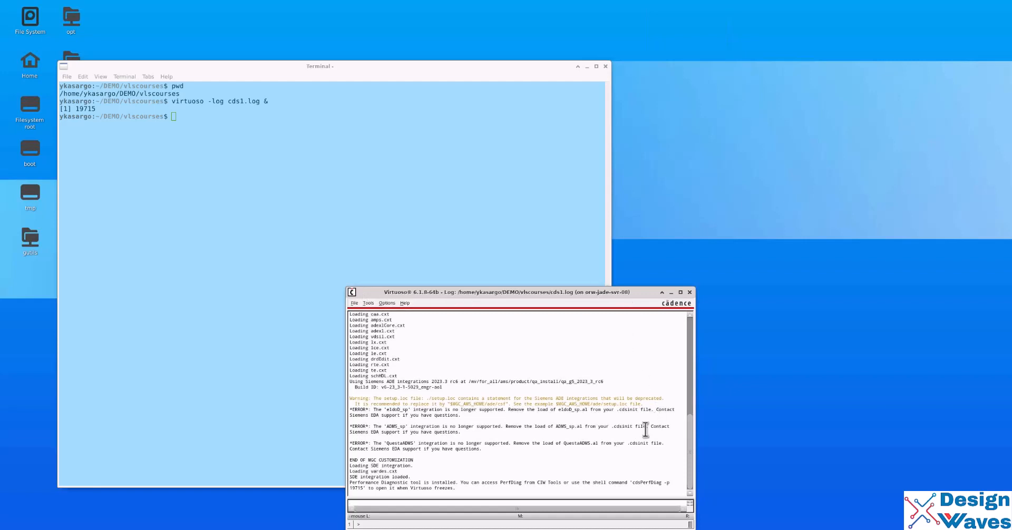
Open the Library Manager and view the cells in the demo, solutions and ahdlLib libraries
{"action": "left_click", "coordinate": [367, 304]}
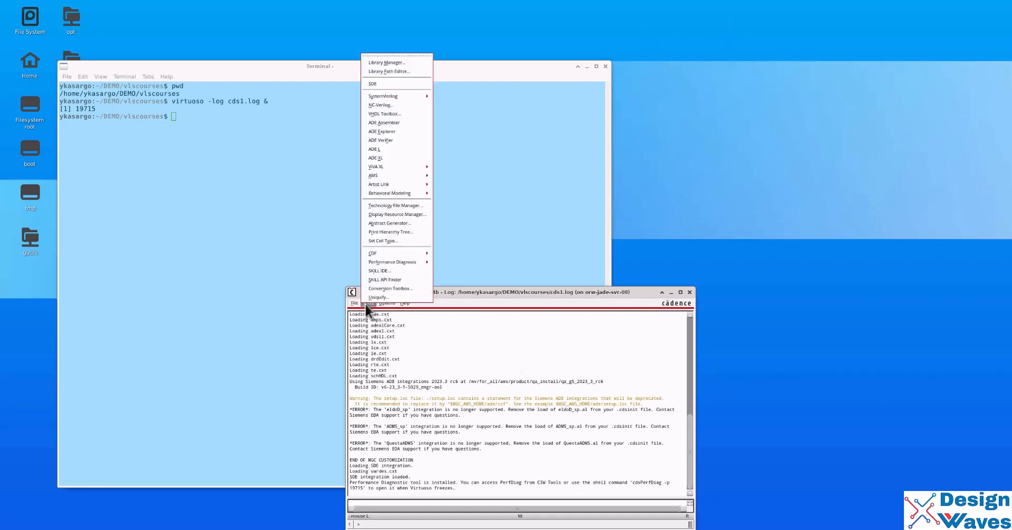
{"action": "left_click", "coordinate": [388, 61]}
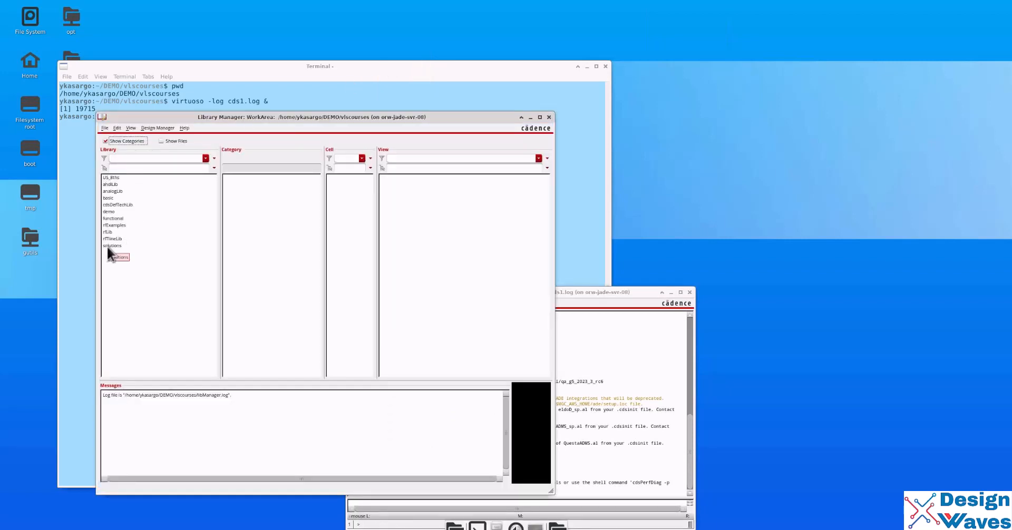
{"action": "left_click", "coordinate": [108, 212]}
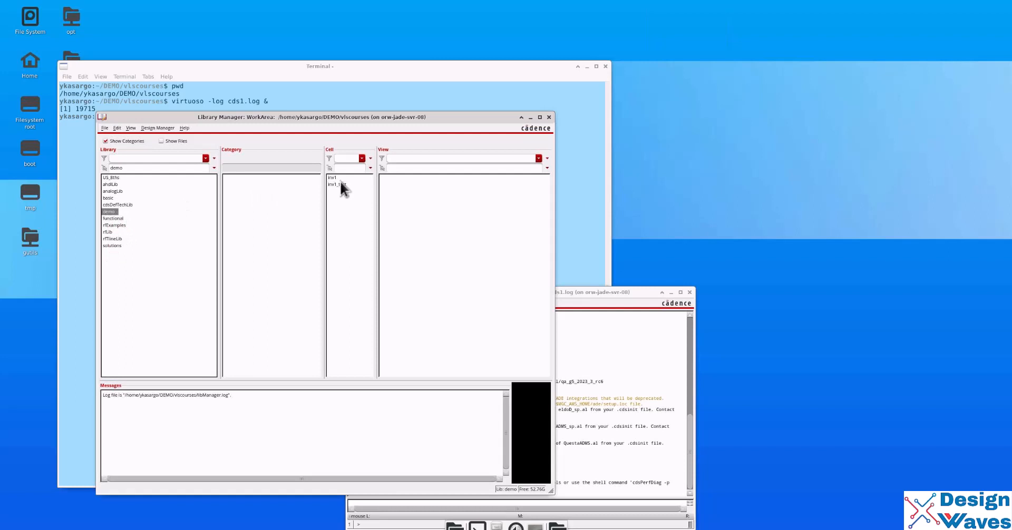
{"action": "left_click", "coordinate": [111, 246]}
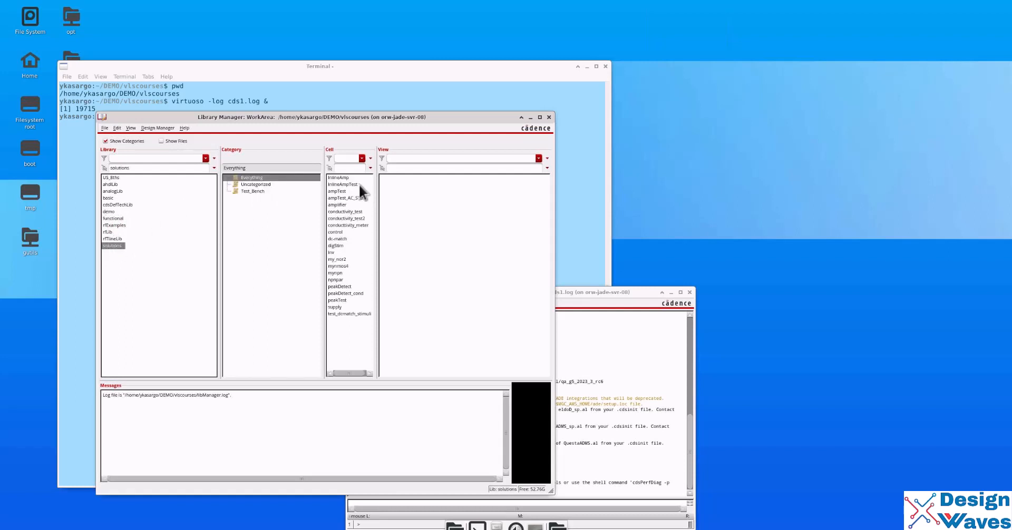
{"action": "left_click", "coordinate": [111, 185]}
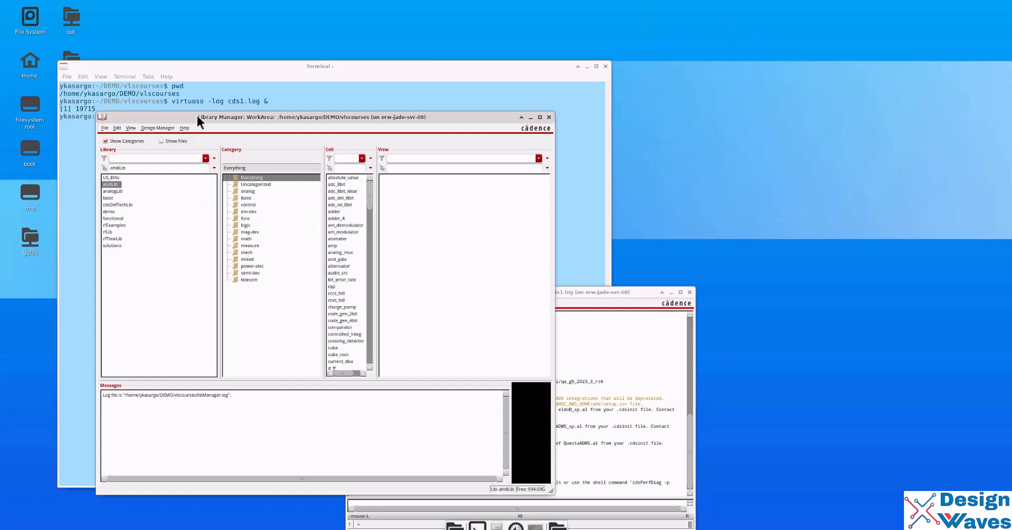
{"action": "left_click_drag", "start_coordinate": [196, 114], "coordinate": [458, 84]}
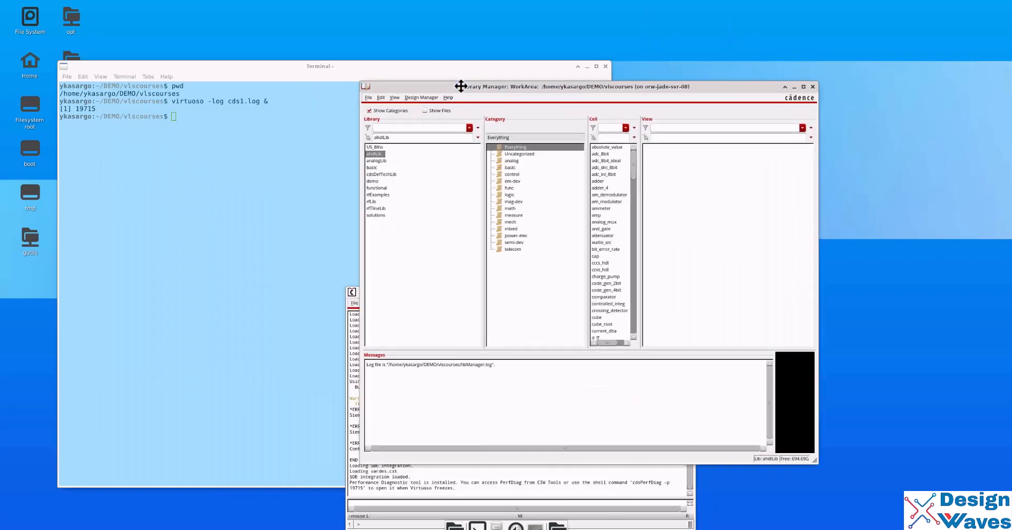
Browse the cells in the US_8ths, basic, ahdlLib and functional libraries
{"action": "left_click", "coordinate": [376, 161]}
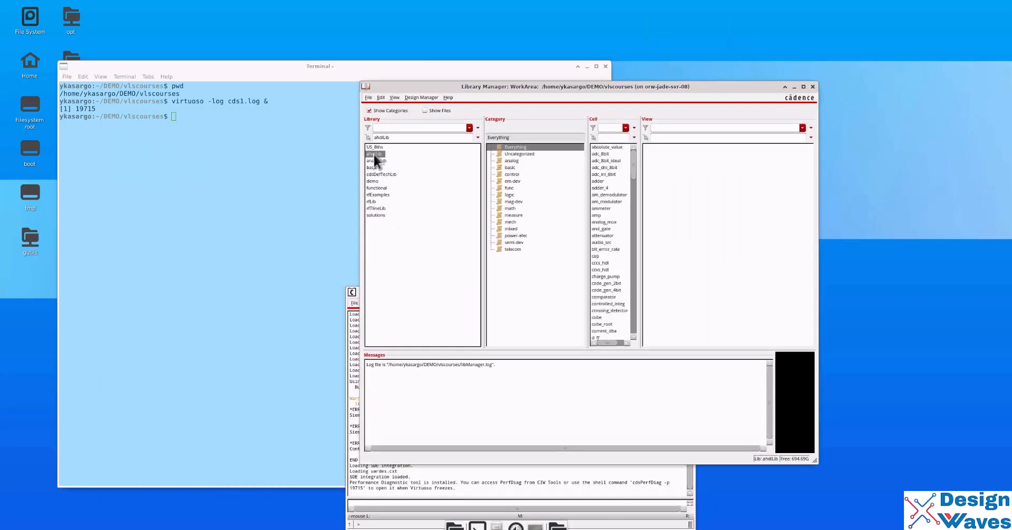
{"action": "left_click", "coordinate": [372, 147]}
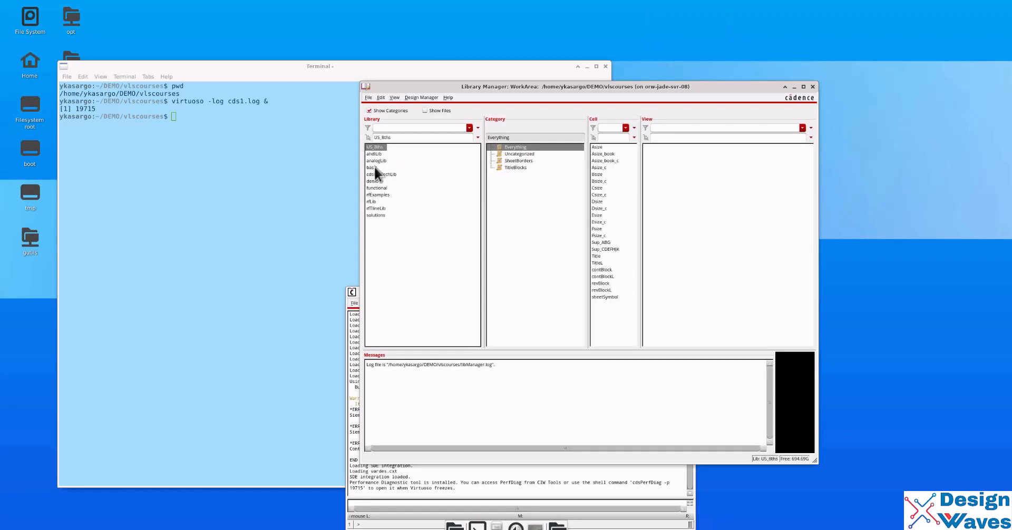
{"action": "left_click", "coordinate": [372, 168]}
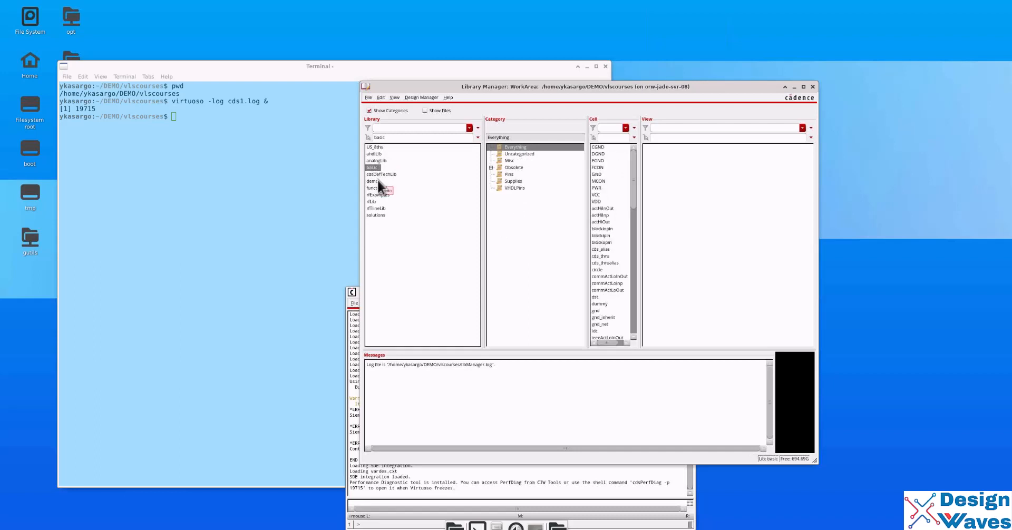
{"action": "left_click", "coordinate": [377, 155]}
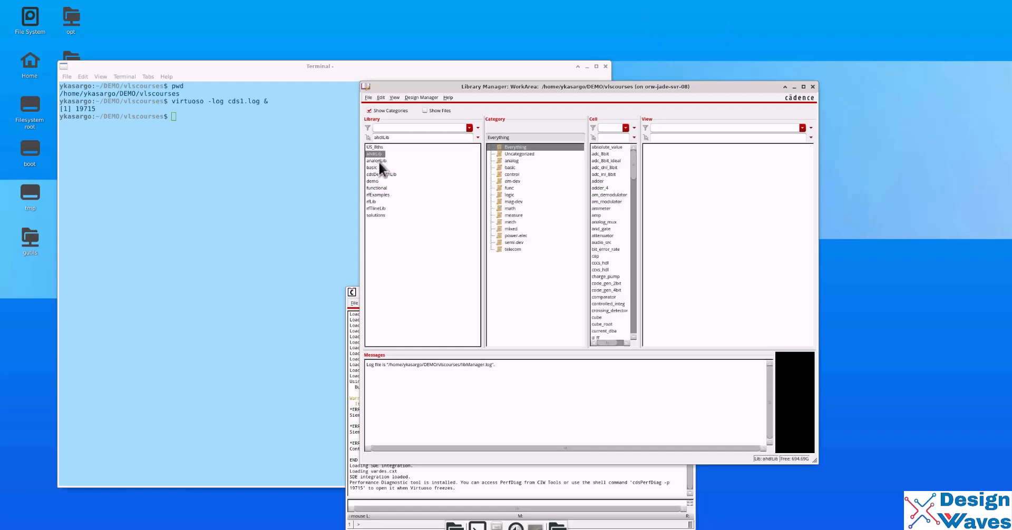
{"action": "left_click", "coordinate": [378, 187]}
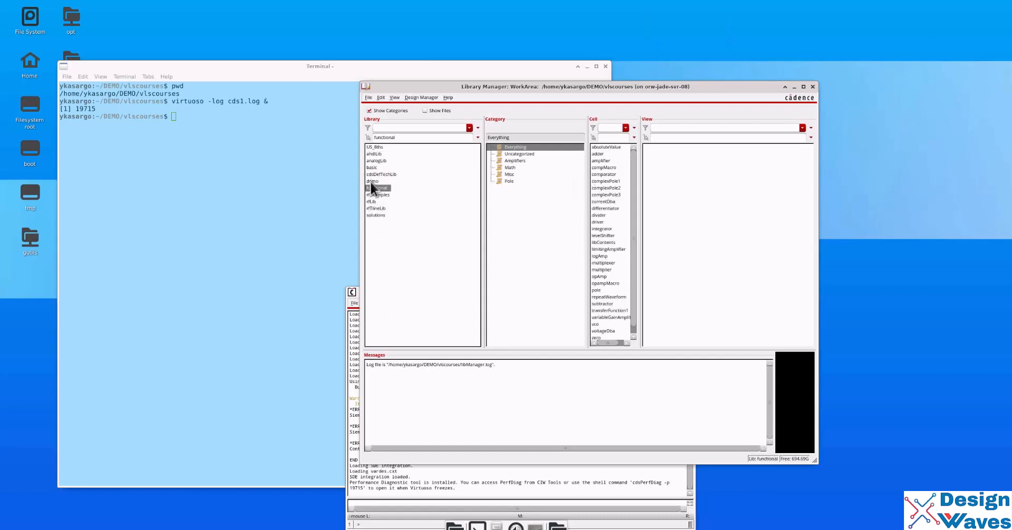
Create a new schematic cellview for cell inv2 in the demo library, opened with Schematics L
{"action": "left_click", "coordinate": [371, 181]}
{"action": "left_click_drag", "start_coordinate": [531, 86], "coordinate": [306, 93]}
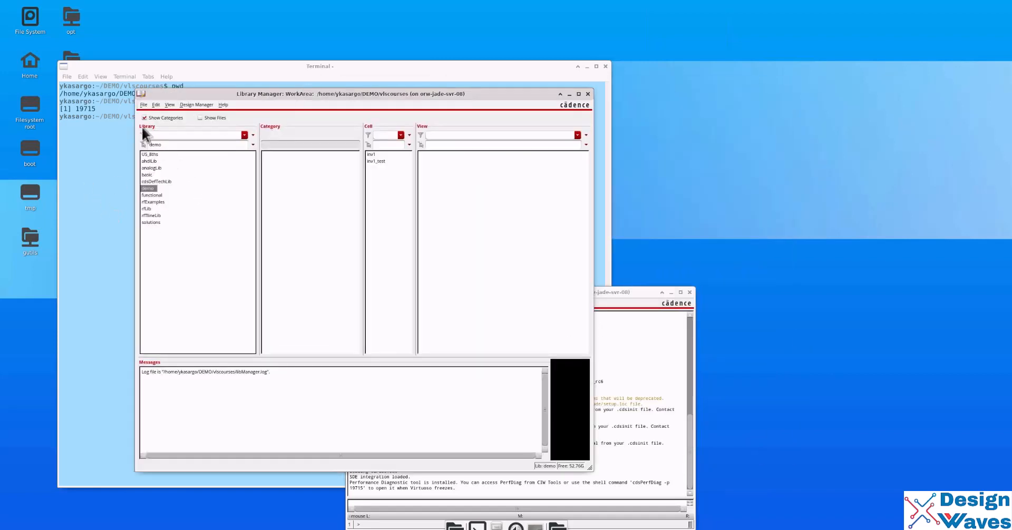
{"action": "left_click", "coordinate": [146, 104]}
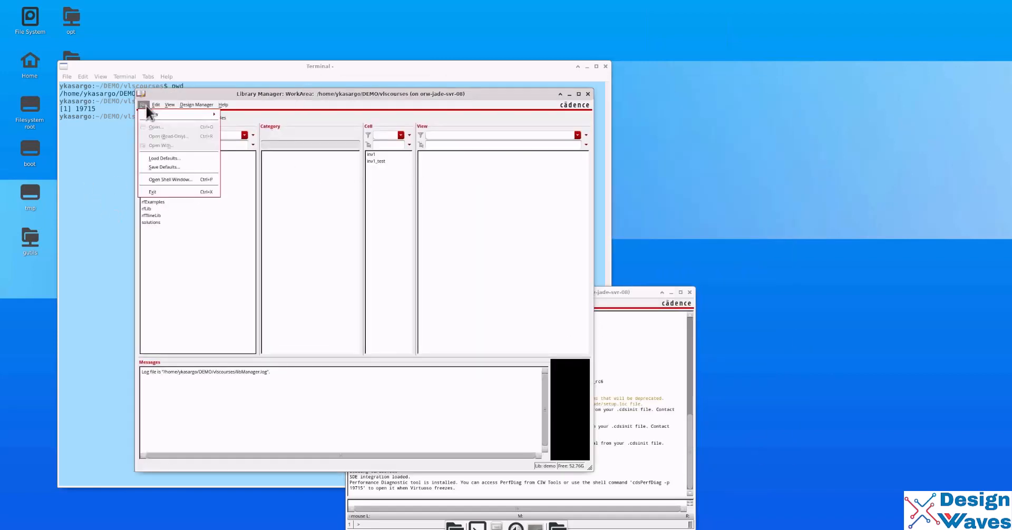
{"action": "mouse_move", "coordinate": [153, 113]}
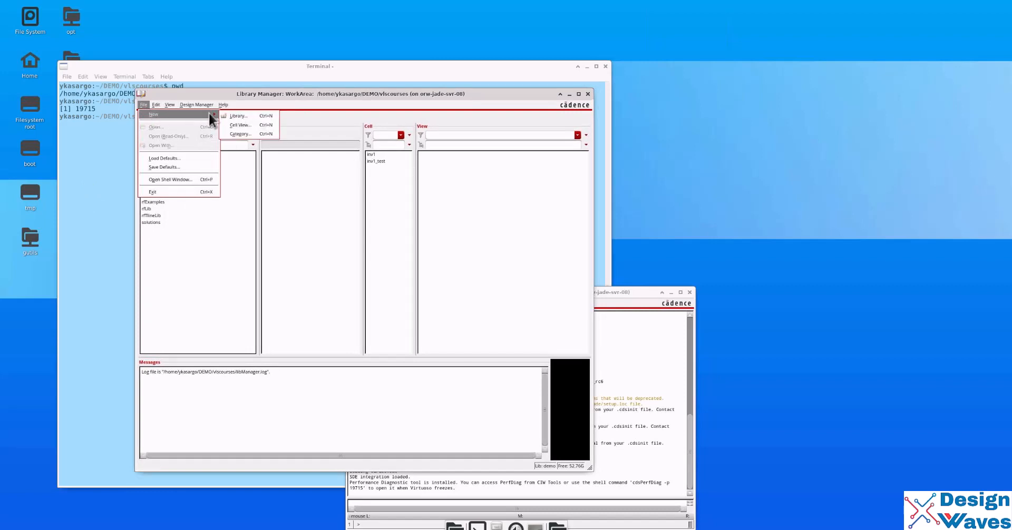
{"action": "left_click", "coordinate": [252, 122]}
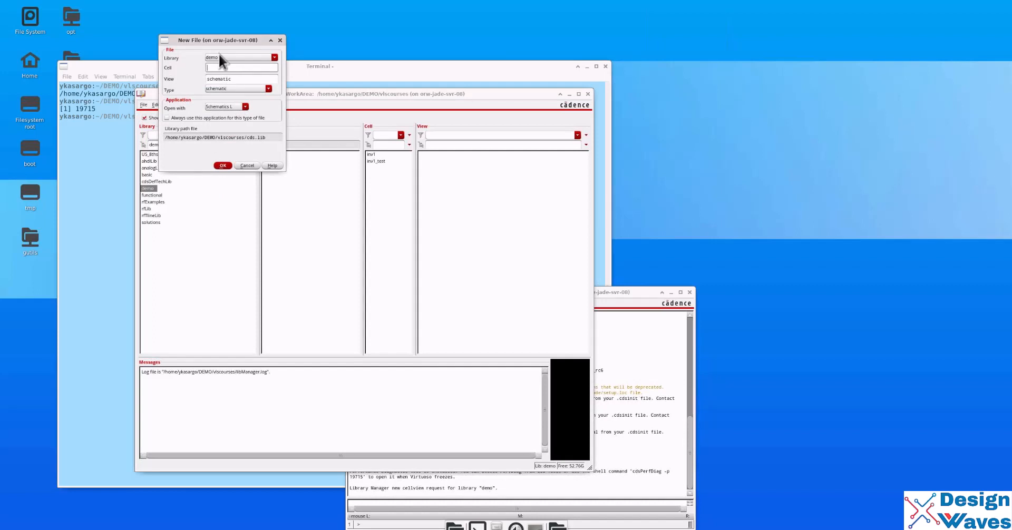
{"action": "left_click", "coordinate": [225, 107]}
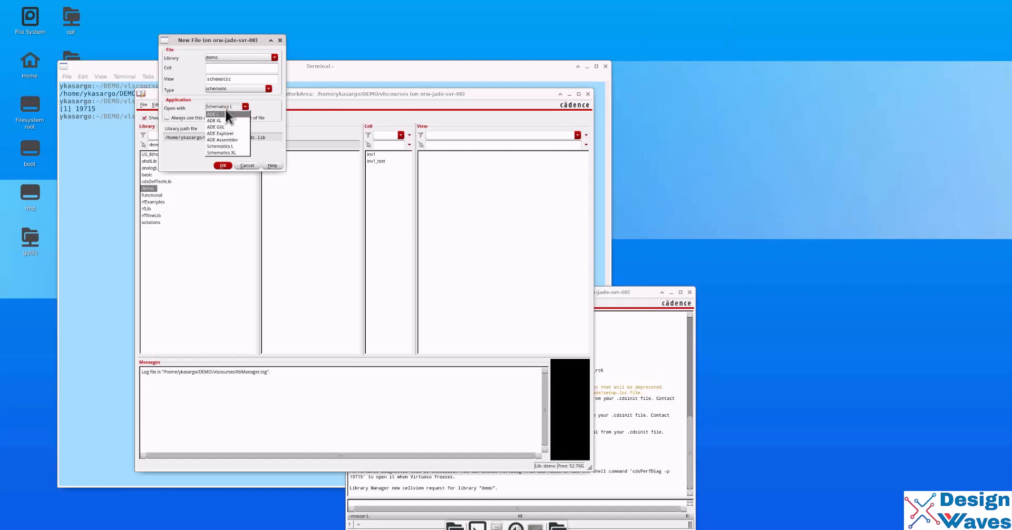
{"action": "left_click", "coordinate": [225, 107]}
{"action": "left_click", "coordinate": [213, 67]}
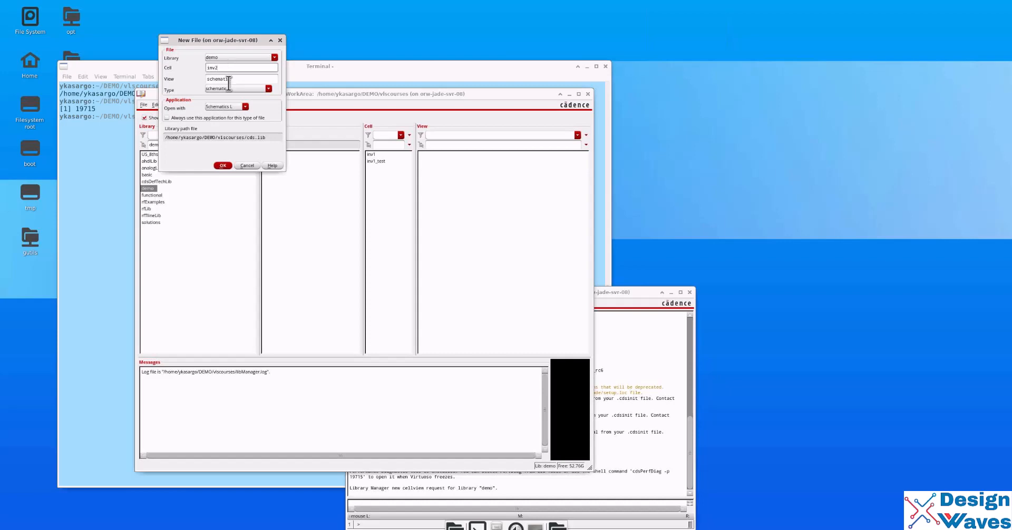
{"action": "left_click", "coordinate": [223, 165]}
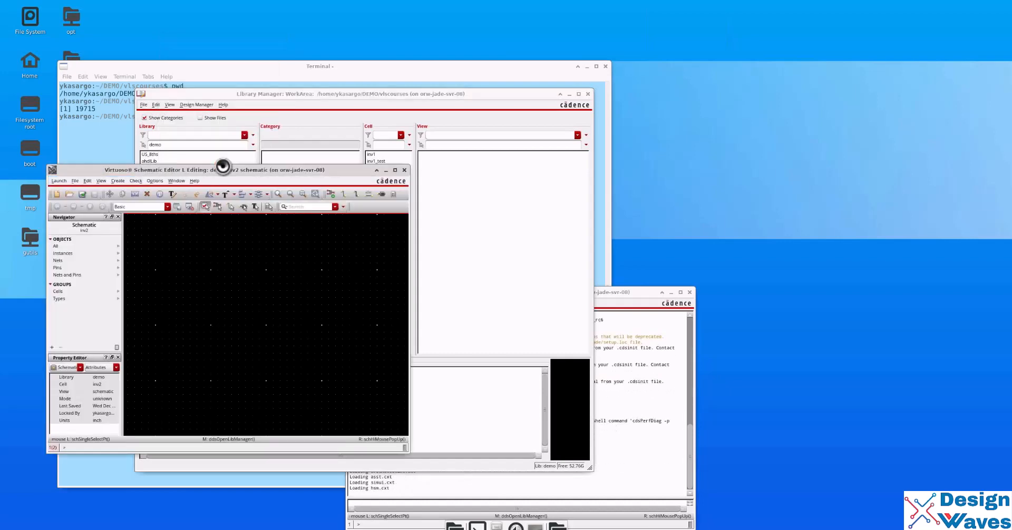
Reposition and enlarge the inv2 schematic editor window beside the Library Manager, and fit the canvas view
{"action": "left_click_drag", "start_coordinate": [326, 173], "coordinate": [657, 75]}
{"action": "left_click_drag", "start_coordinate": [738, 353], "coordinate": [897, 481]}
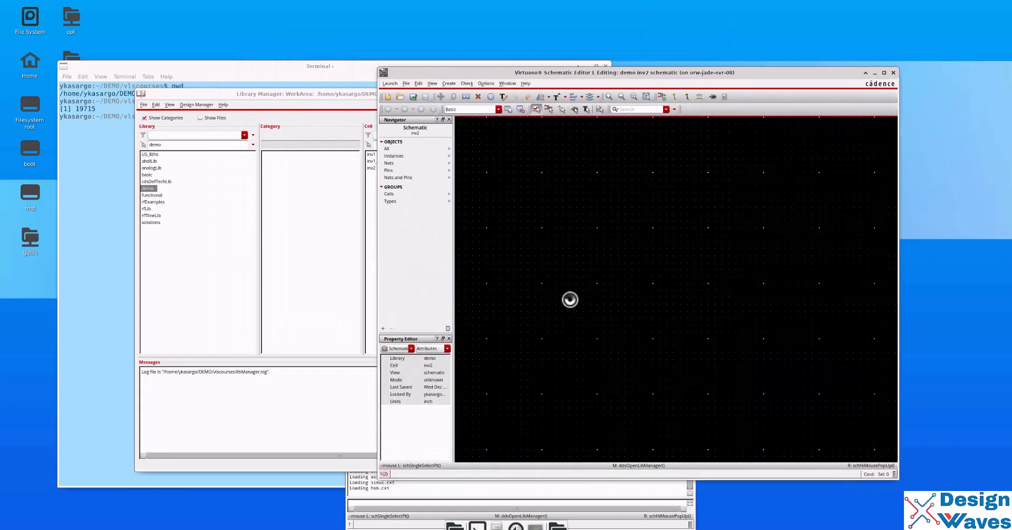
{"action": "key", "text": "f"}
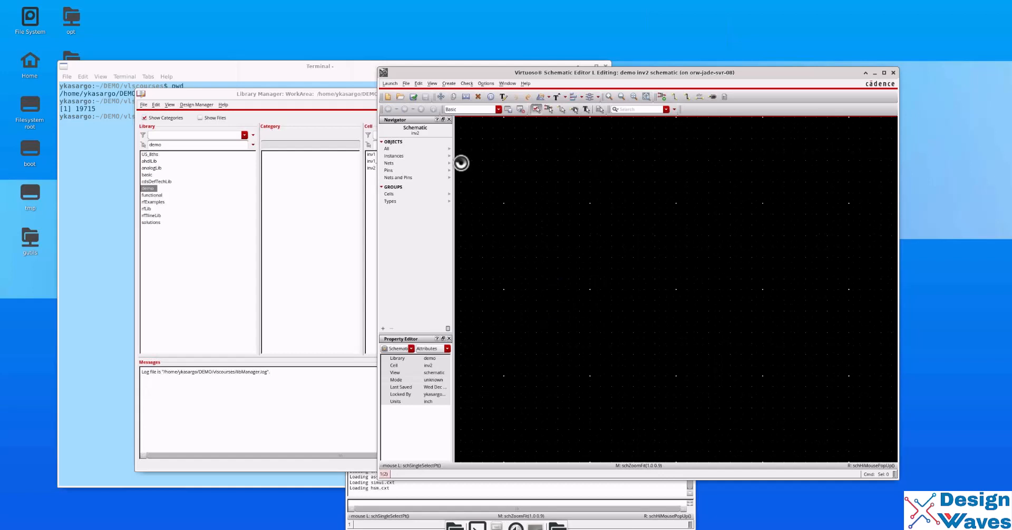
Place one nmos symbol from analogLib near the centre of the inv2 schematic
{"action": "left_click", "coordinate": [442, 84]}
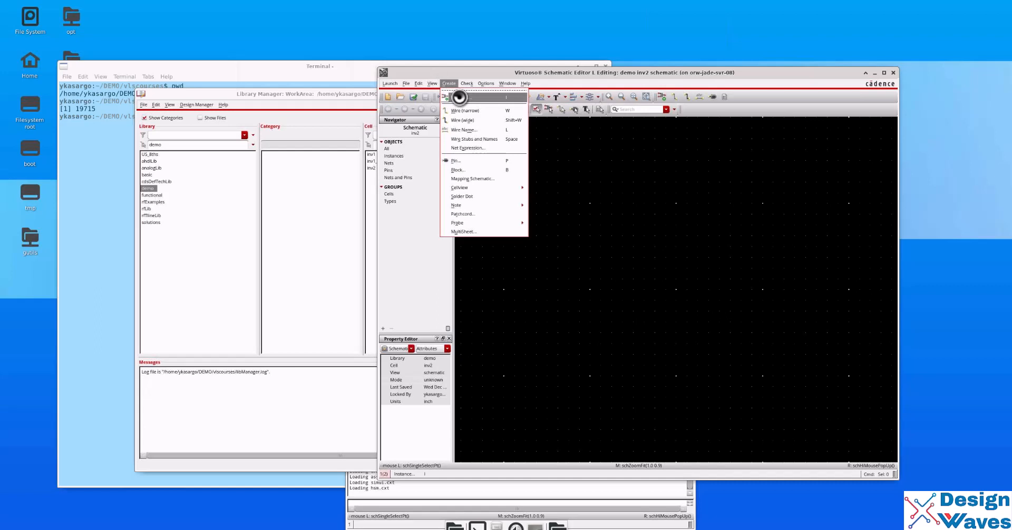
{"action": "left_click", "coordinate": [459, 97]}
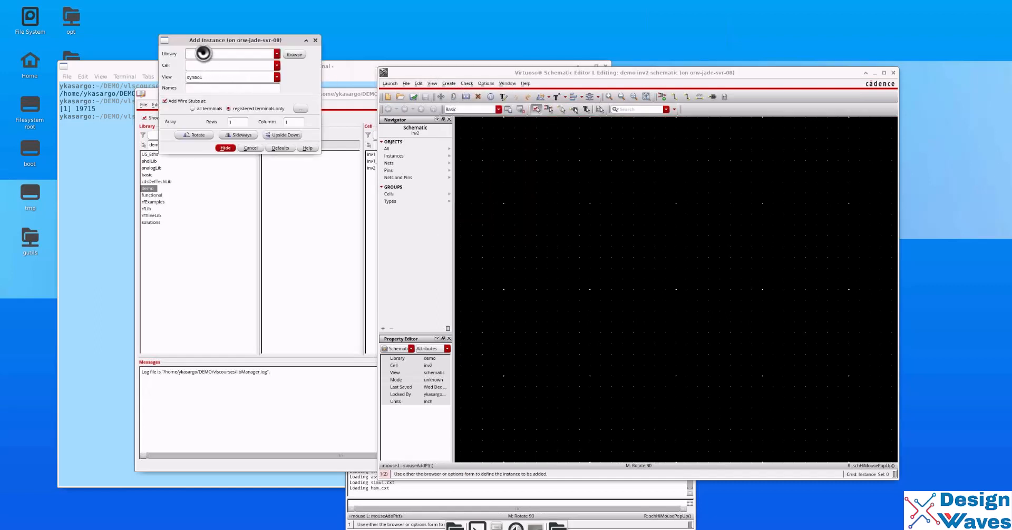
{"action": "type", "text": "analogLib"}
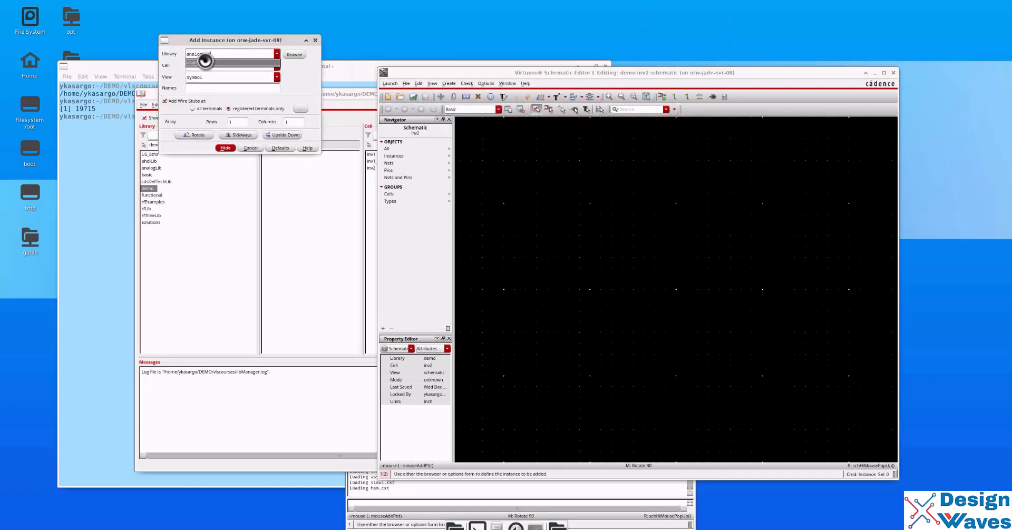
{"action": "left_click", "coordinate": [204, 63]}
{"action": "type", "text": "nm"}
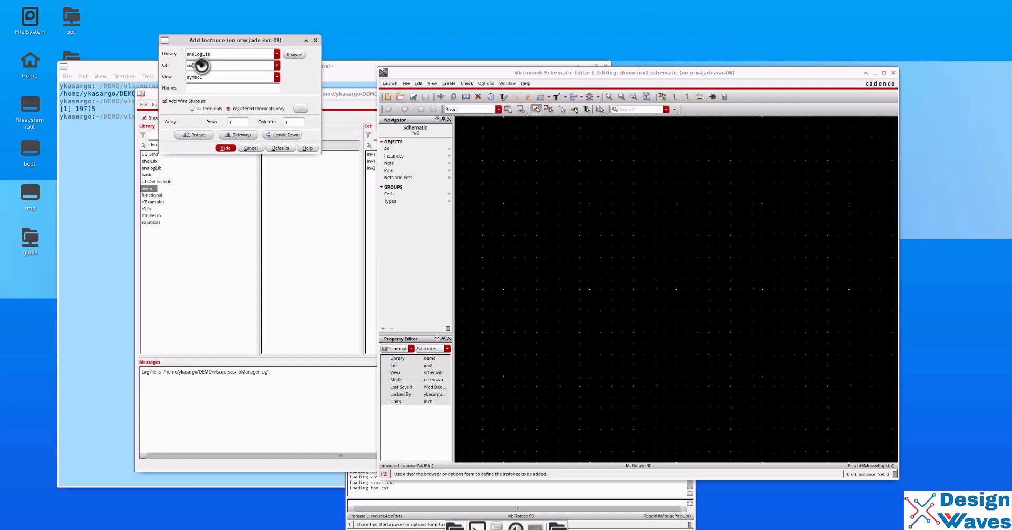
{"action": "type", "text": "os4"}
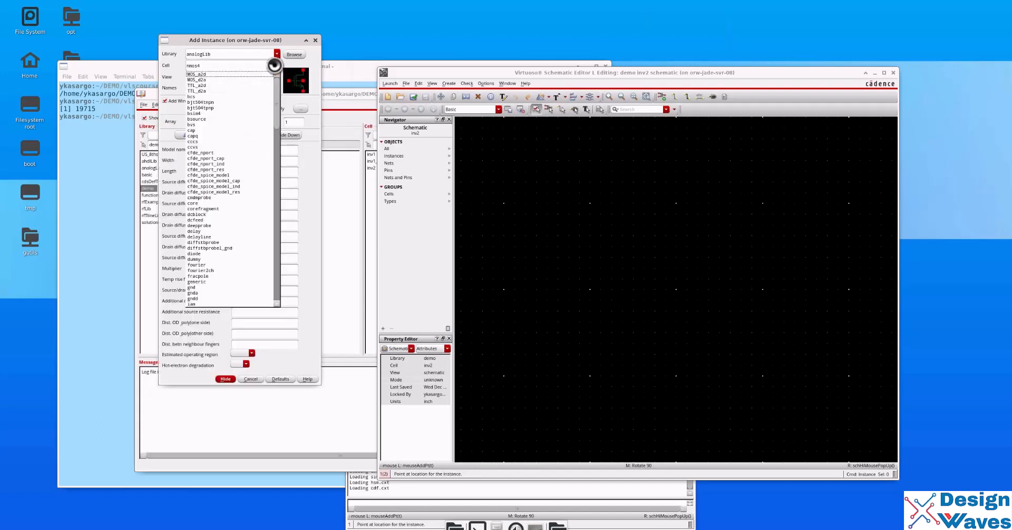
{"action": "left_click", "coordinate": [215, 64]}
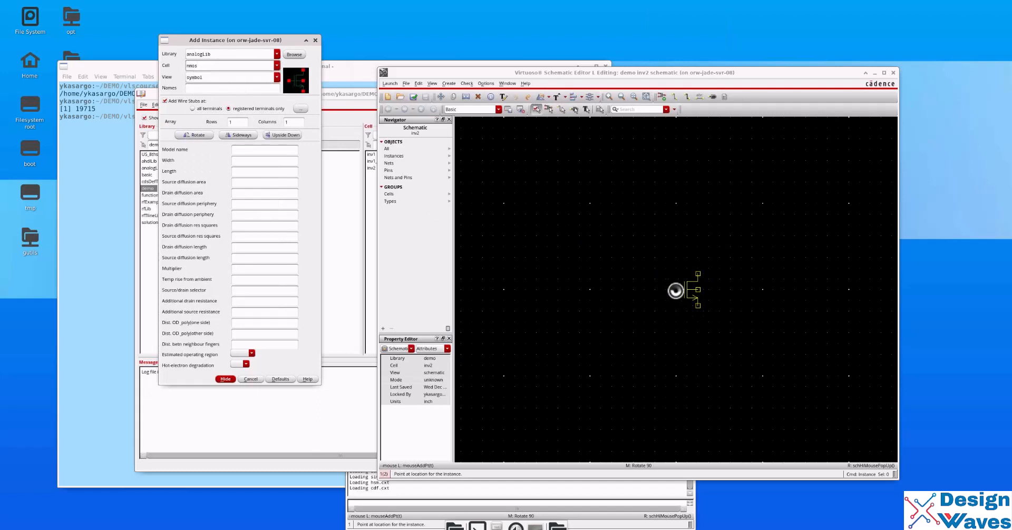
{"action": "left_click", "coordinate": [676, 290]}
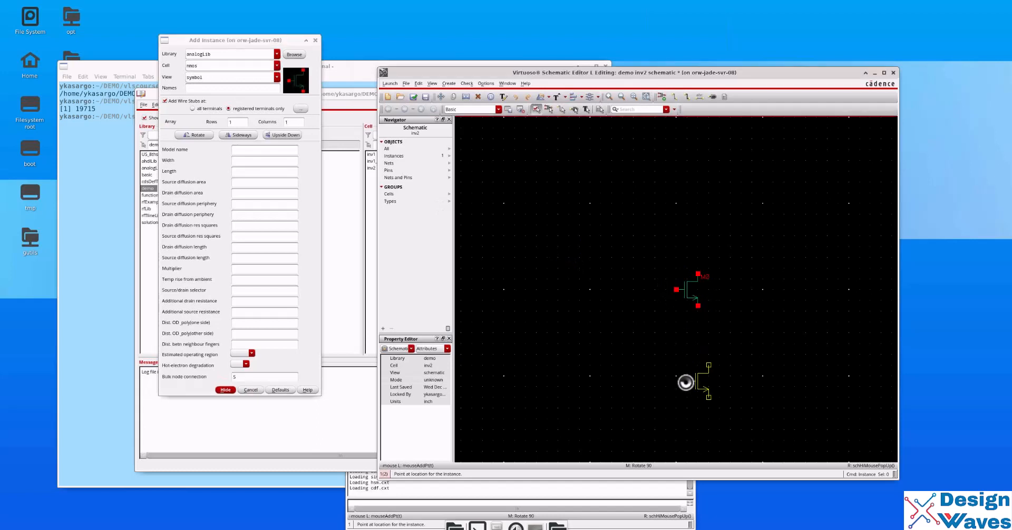
{"action": "key", "text": "Escape"}
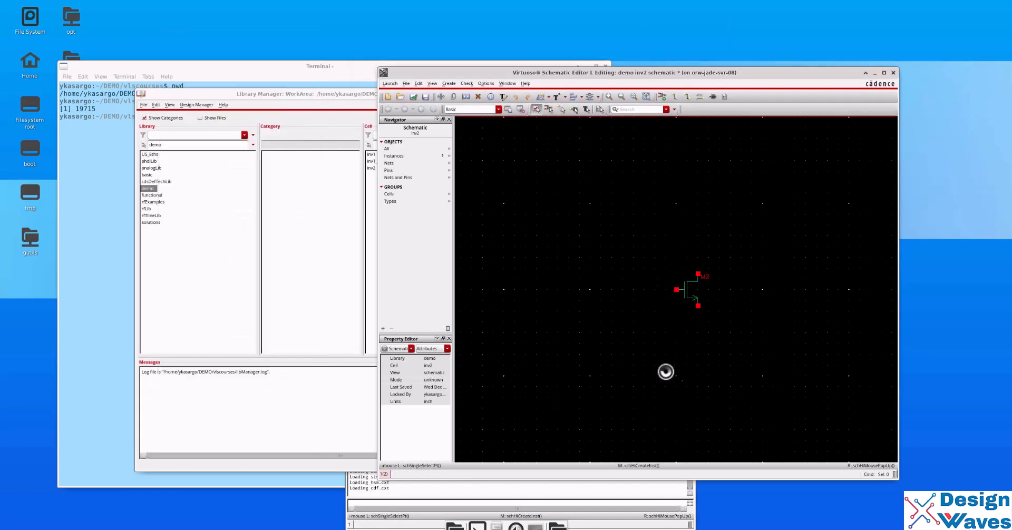
Try to change the placed nmos transistor's cell name to nmo4, and delete the transistor from the schematic
{"action": "left_click", "coordinate": [682, 298]}
{"action": "key", "text": "q"}
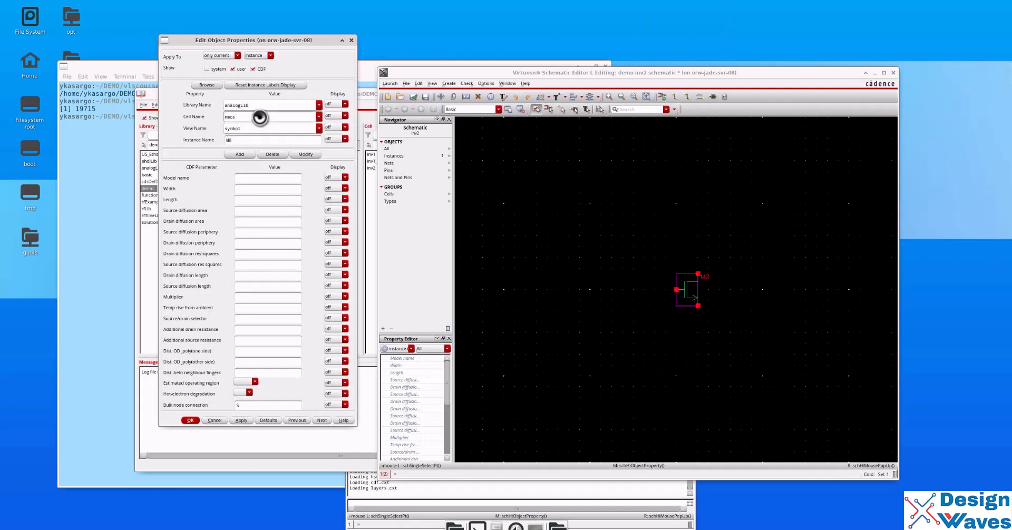
{"action": "left_click", "coordinate": [259, 117]}
{"action": "key", "text": "BackSpace"}
{"action": "type", "text": "4"}
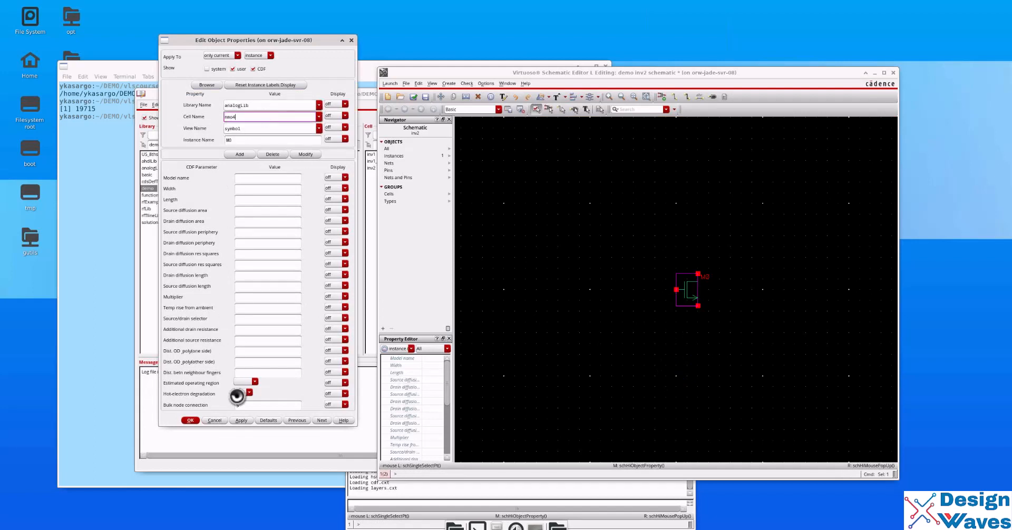
{"action": "left_click", "coordinate": [191, 420]}
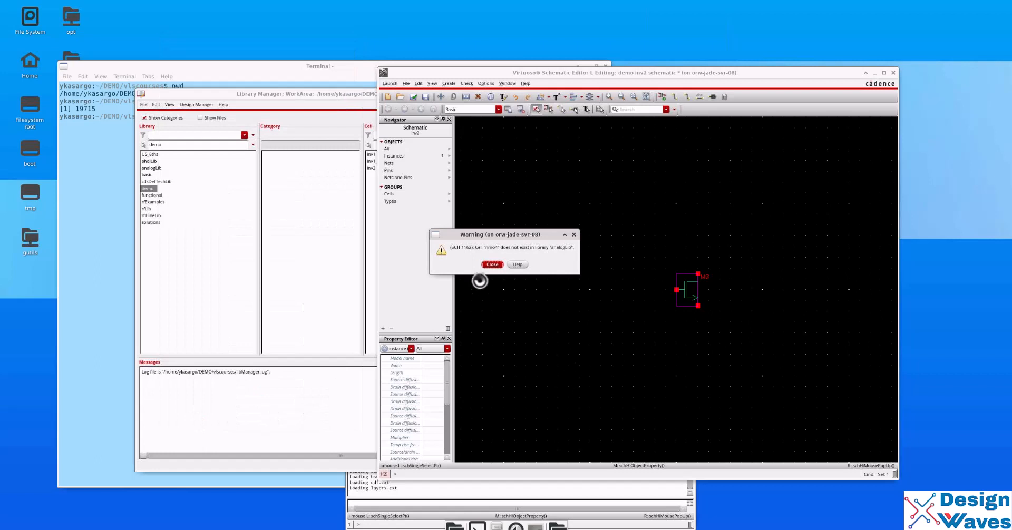
{"action": "left_click", "coordinate": [492, 264]}
{"action": "left_click", "coordinate": [662, 303]}
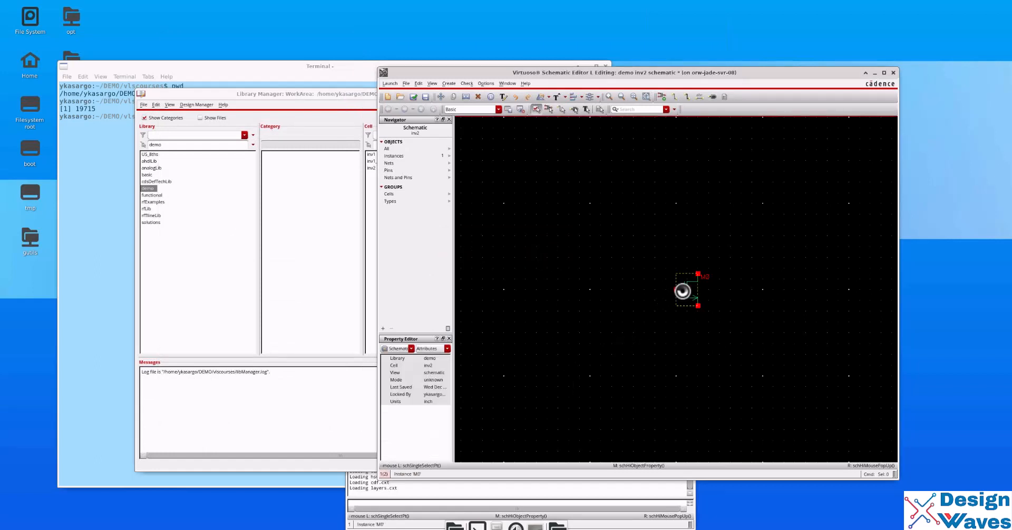
{"action": "left_click", "coordinate": [683, 290]}
{"action": "key", "text": "Delete"}
Place one analogLib nmos4 transistor in the lower part of the schematic with model name nch, width 200u and length 10u
{"action": "key", "text": "i"}
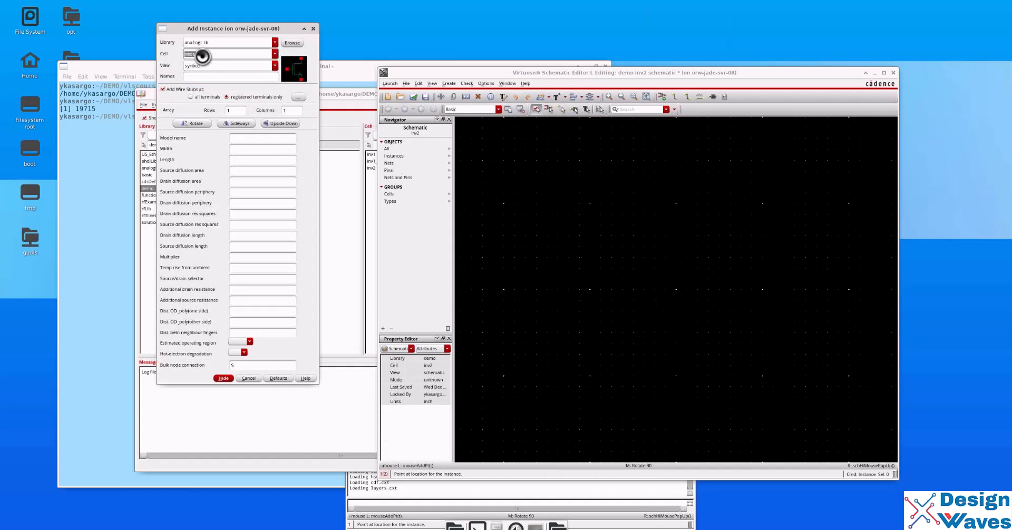
{"action": "type", "text": "nmos4"}
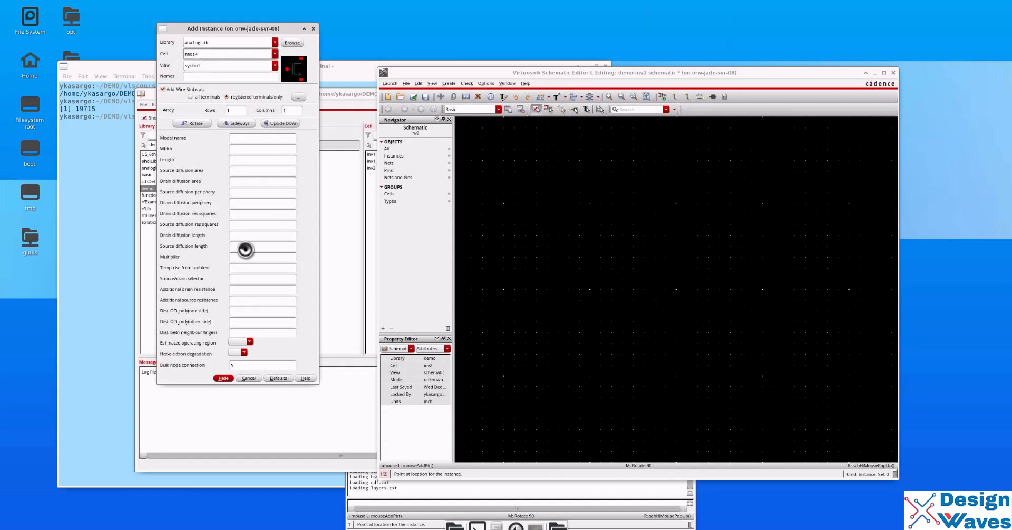
{"action": "left_click", "coordinate": [238, 137]}
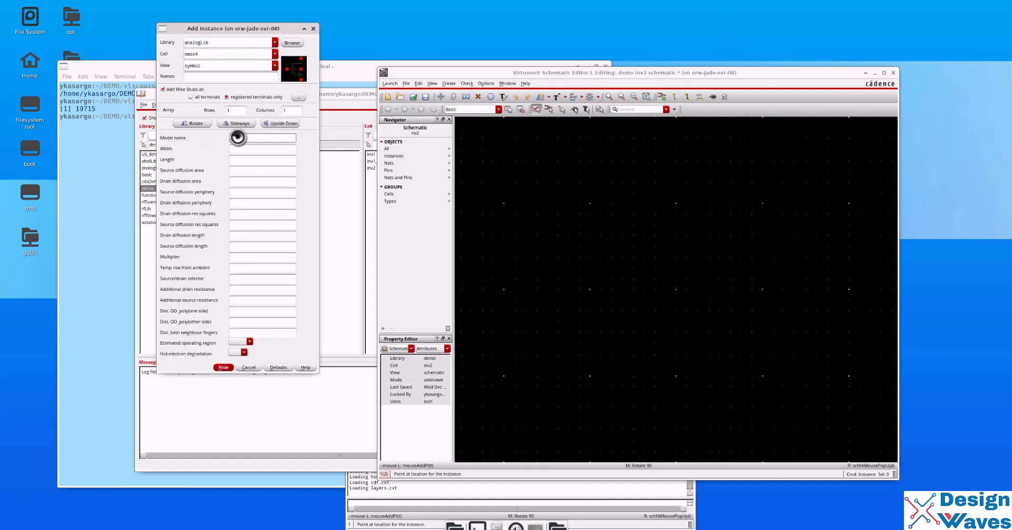
{"action": "type", "text": "nch"}
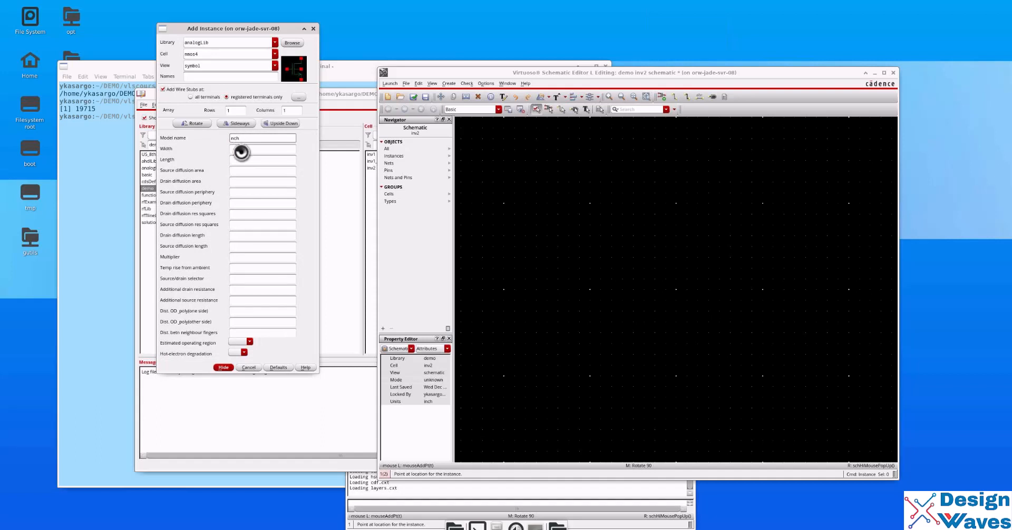
{"action": "left_click", "coordinate": [241, 150]}
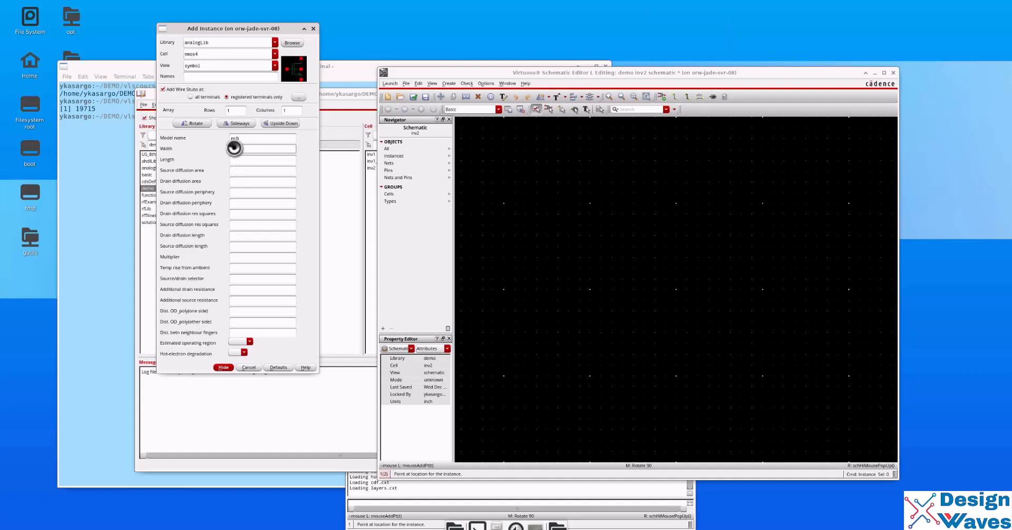
{"action": "type", "text": "200u M"}
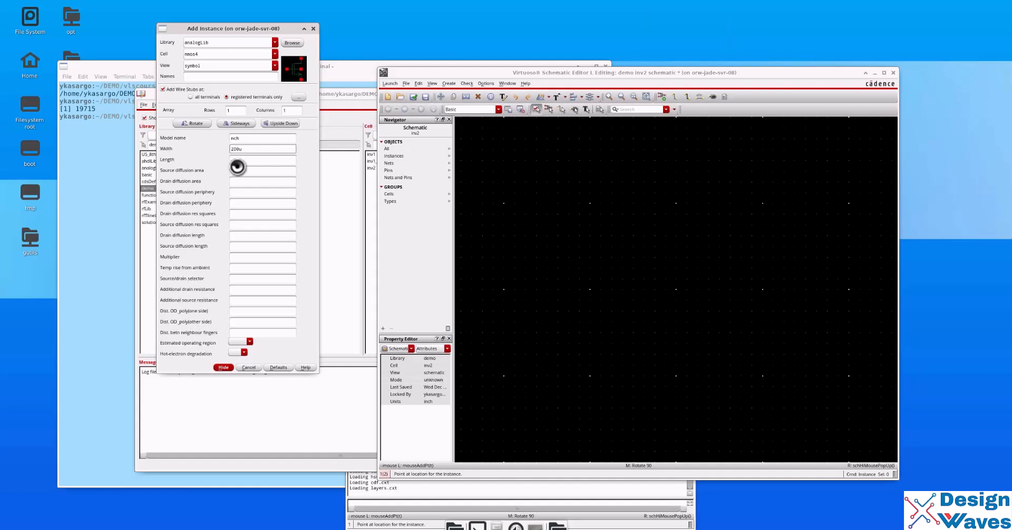
{"action": "left_click", "coordinate": [237, 159]}
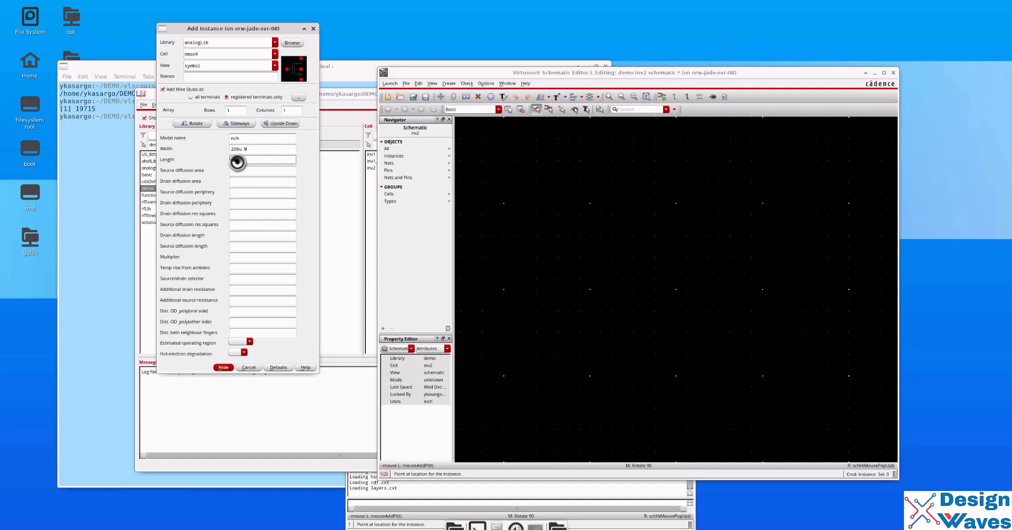
{"action": "type", "text": "10u"}
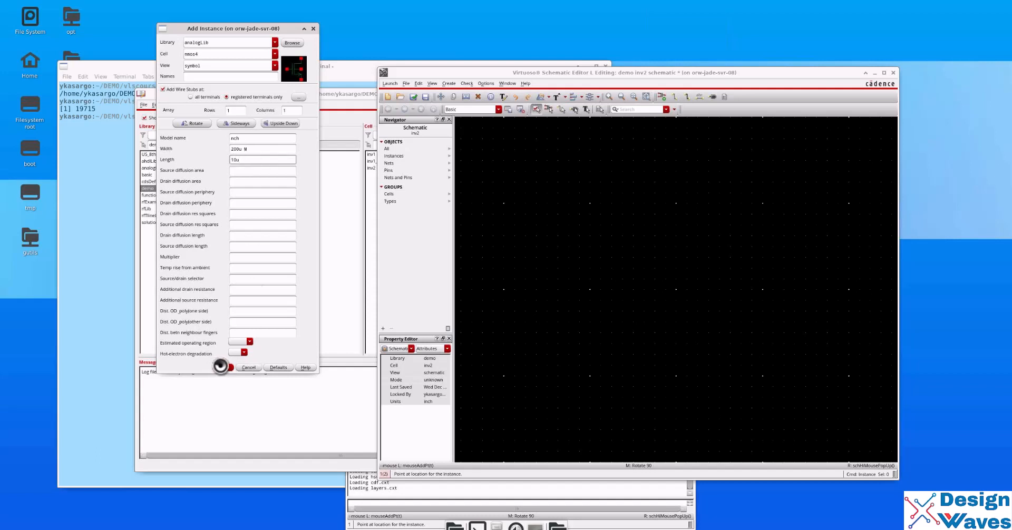
{"action": "left_click", "coordinate": [220, 366]}
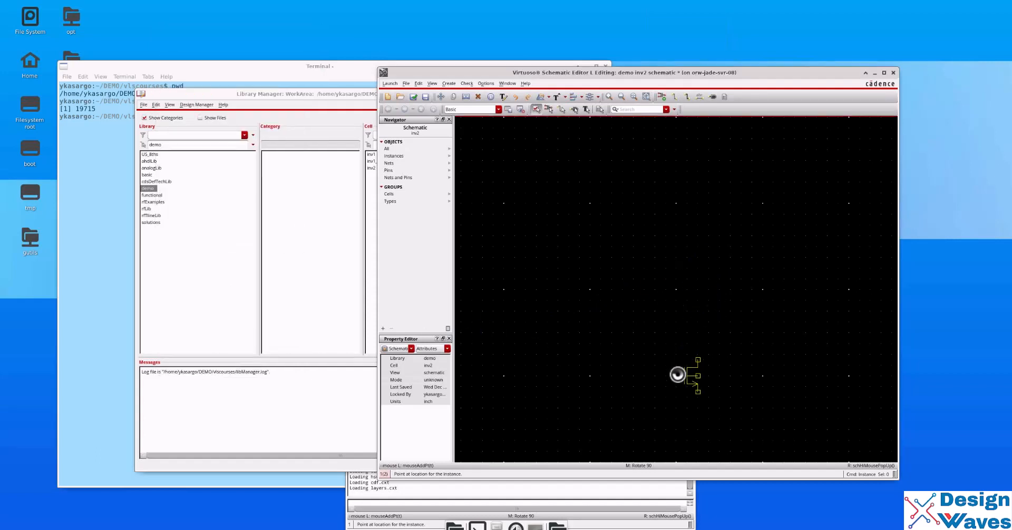
{"action": "left_click", "coordinate": [677, 374]}
{"action": "key", "text": "Escape"}
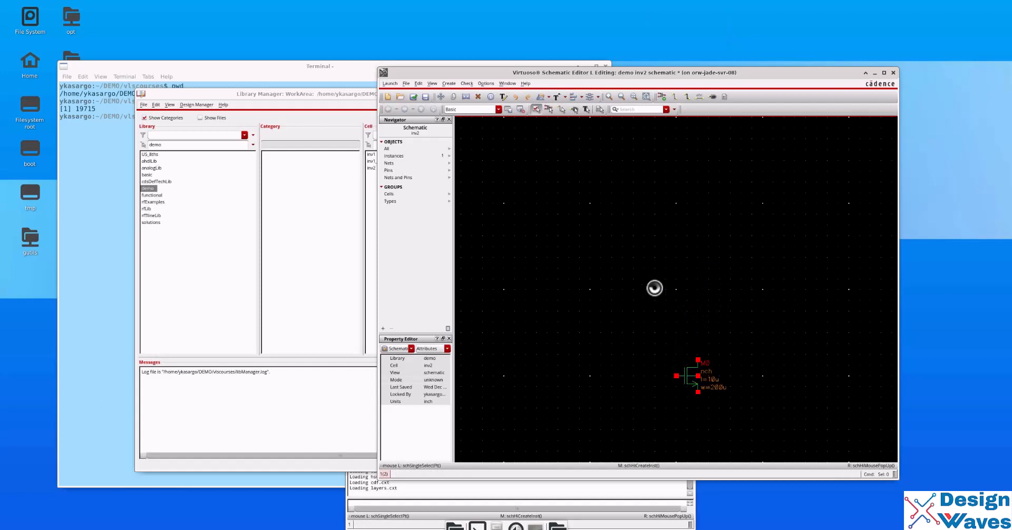
Place one analogLib pmos4 transistor directly above the nmos4, with model name pch, width 100u and length 10u
{"action": "key", "text": "i"}
{"action": "double_click", "coordinate": [197, 53]}
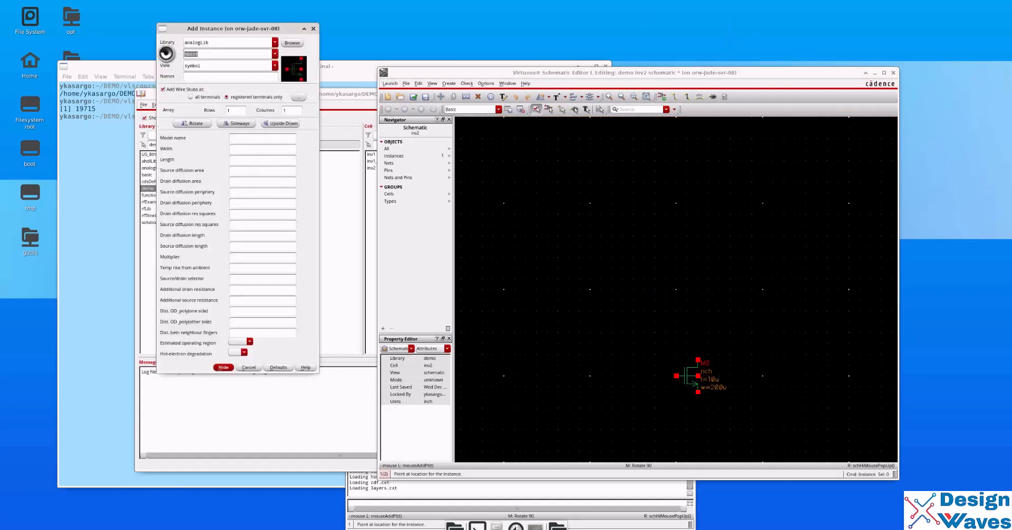
{"action": "type", "text": "pmos"}
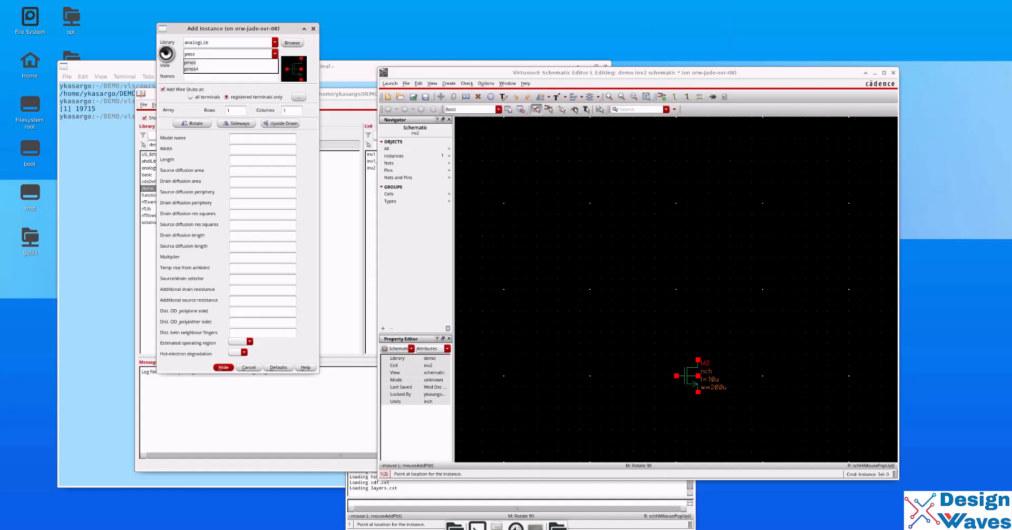
{"action": "type", "text": "4"}
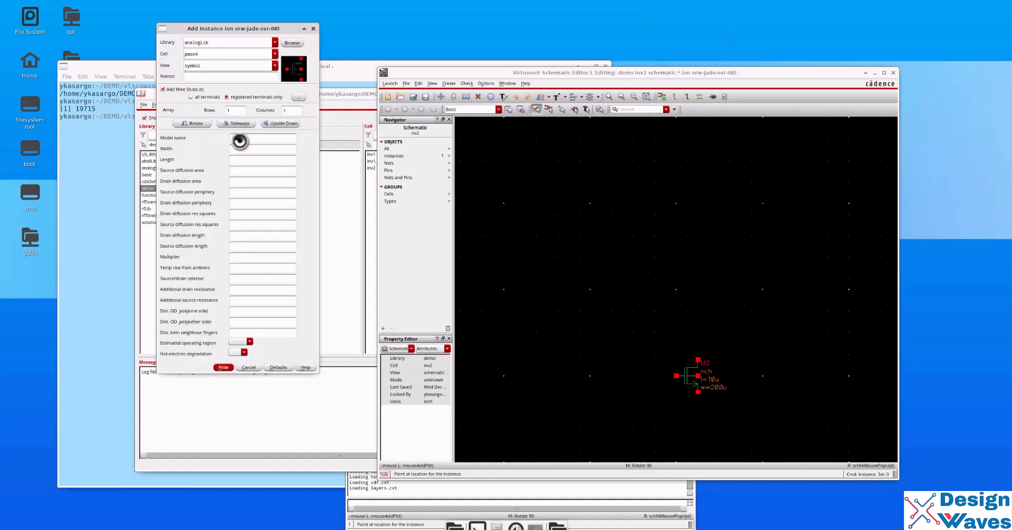
{"action": "left_click", "coordinate": [240, 142]}
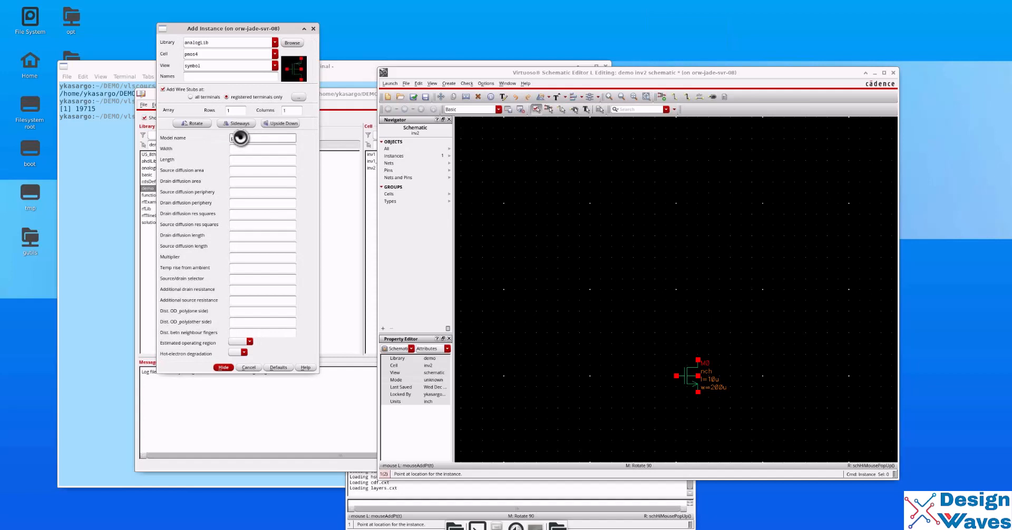
{"action": "type", "text": "pch"}
{"action": "left_click", "coordinate": [241, 150]}
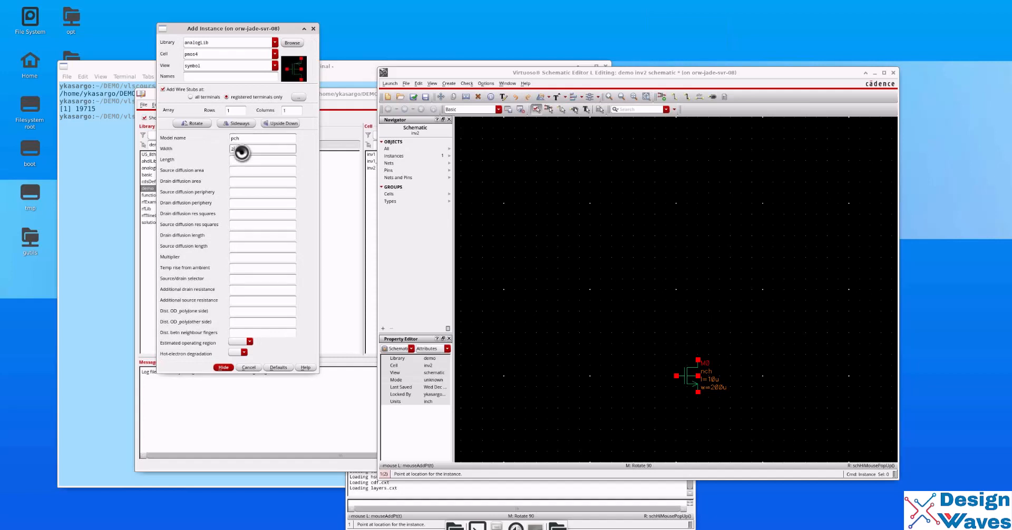
{"action": "type", "text": "200u"}
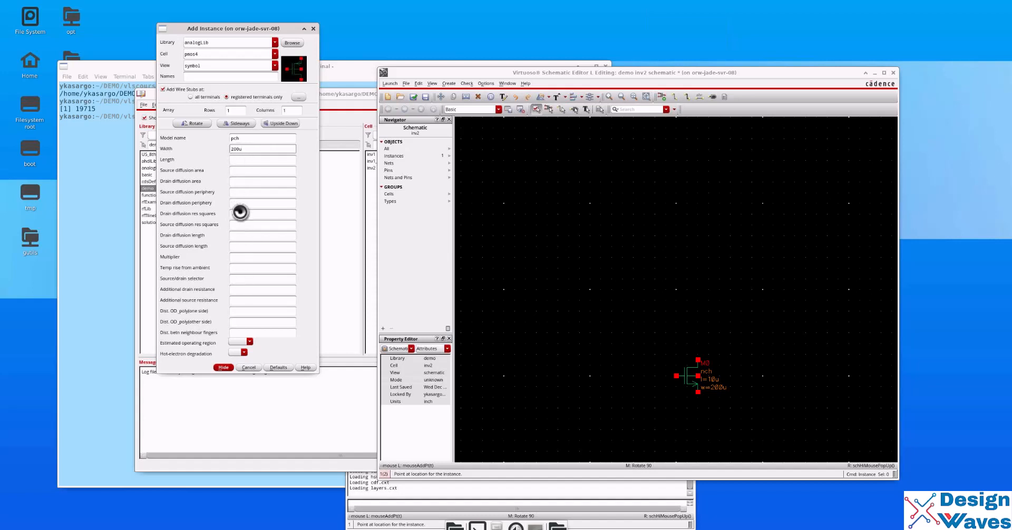
{"action": "left_click", "coordinate": [238, 159]}
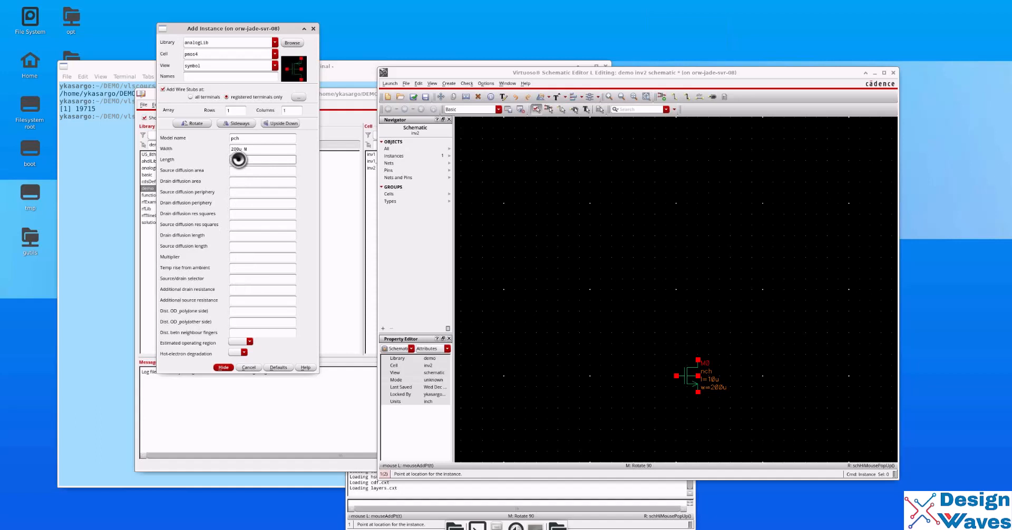
{"action": "type", "text": "10u"}
{"action": "left_click", "coordinate": [232, 148]}
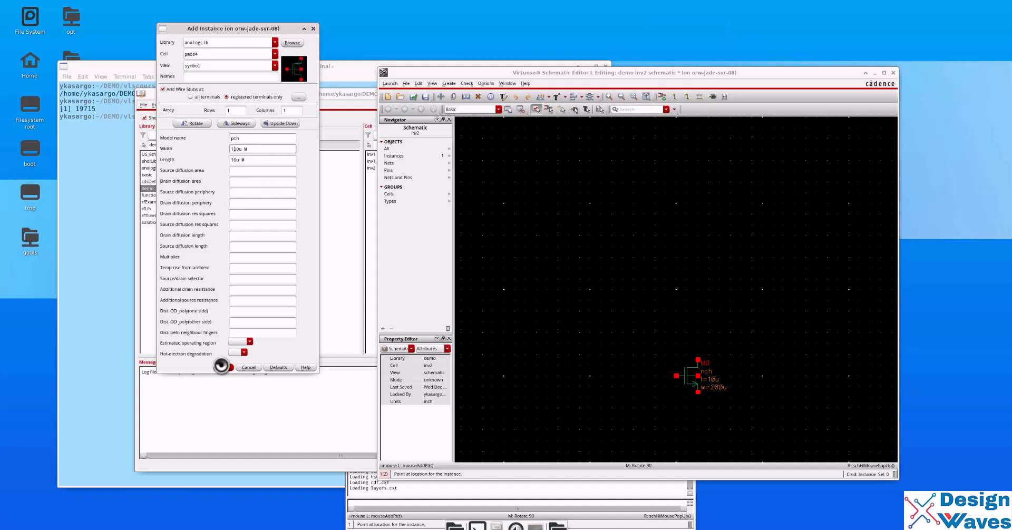
{"action": "left_click", "coordinate": [223, 368]}
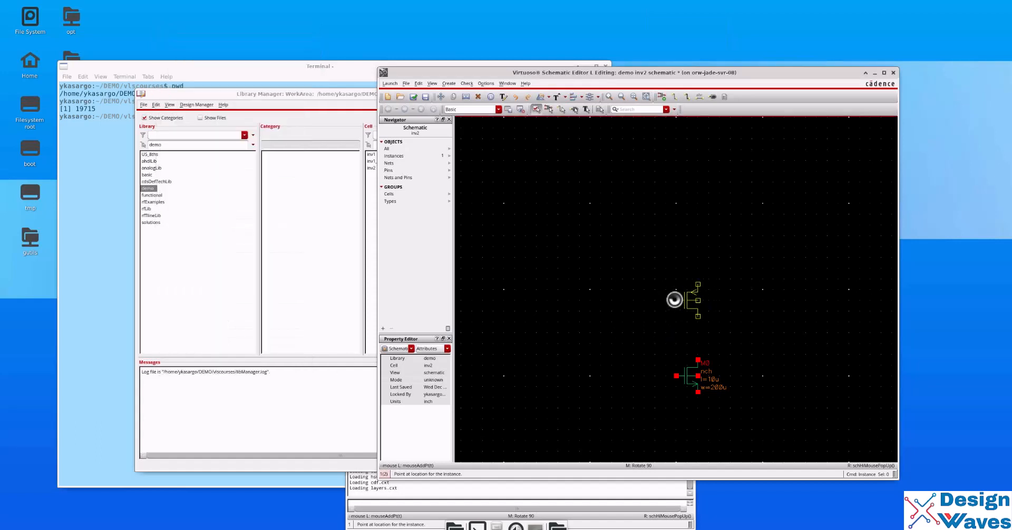
{"action": "left_click", "coordinate": [674, 300]}
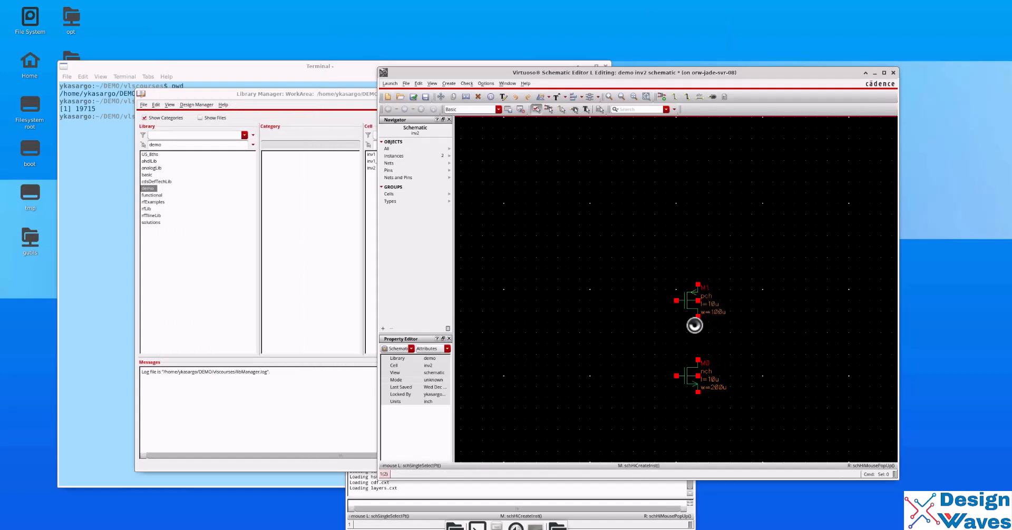
{"action": "key", "text": "Escape"}
Wire the pmos4 drain to the nmos4 drain, and connect the pmos4 bulk to its source with a loop above the transistor
{"action": "left_click", "coordinate": [674, 95]}
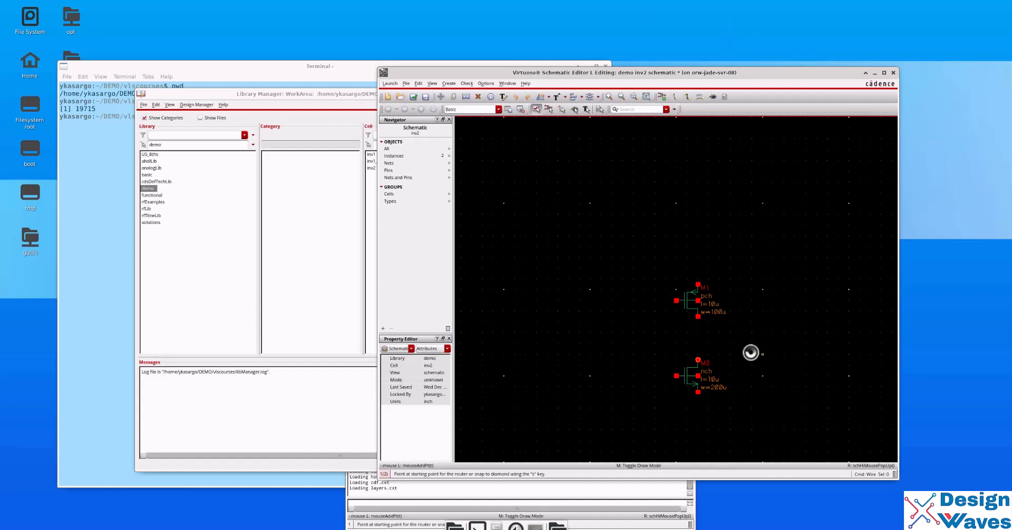
{"action": "left_click", "coordinate": [698, 316]}
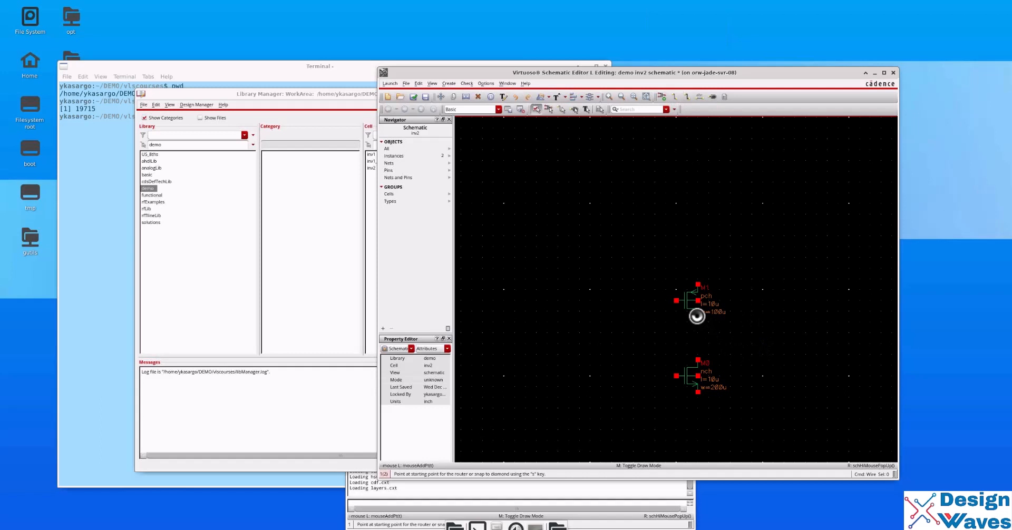
{"action": "left_click", "coordinate": [696, 359]}
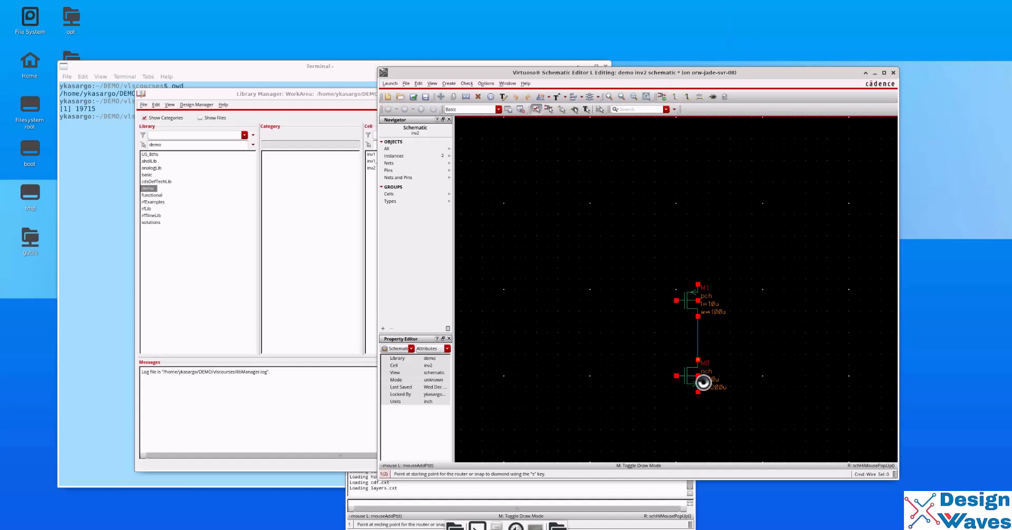
{"action": "left_click", "coordinate": [697, 301]}
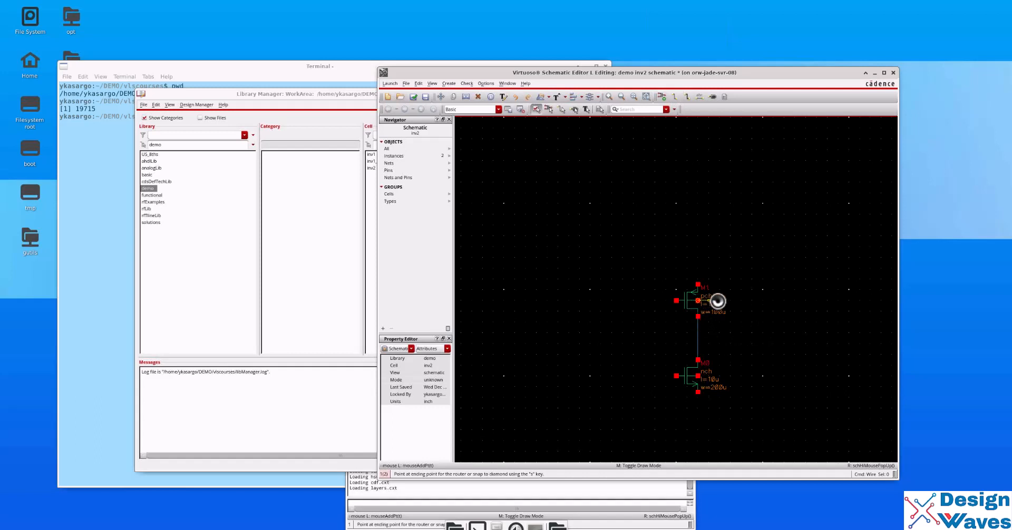
{"action": "left_click", "coordinate": [719, 263]}
{"action": "left_click", "coordinate": [696, 284]}
Wire the nmos4 source to its bulk with a loop below the transistor, and stretch the loop's lower edge slightly upward
{"action": "left_click", "coordinate": [698, 391]}
{"action": "left_click", "coordinate": [724, 419]}
{"action": "left_click", "coordinate": [699, 392]}
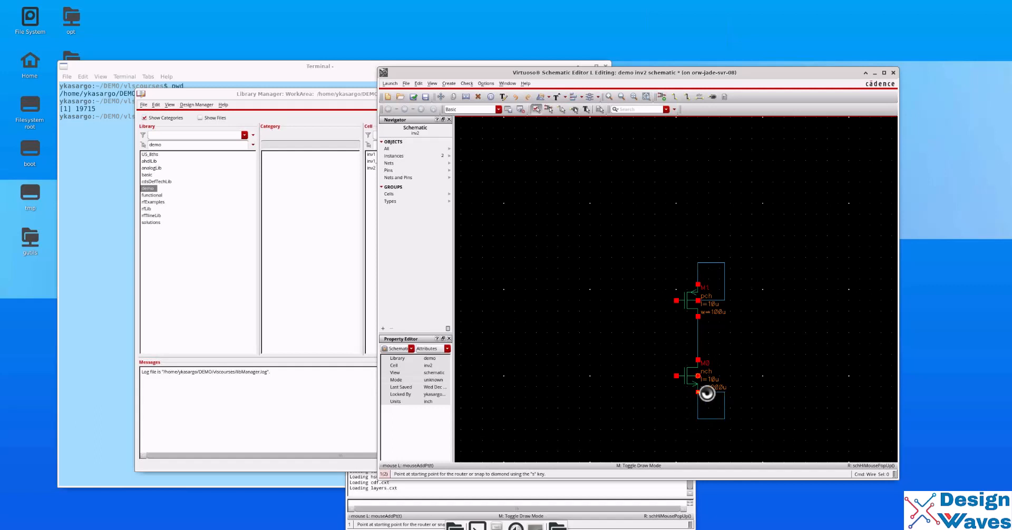
{"action": "key", "text": "Escape"}
{"action": "left_click", "coordinate": [714, 392]}
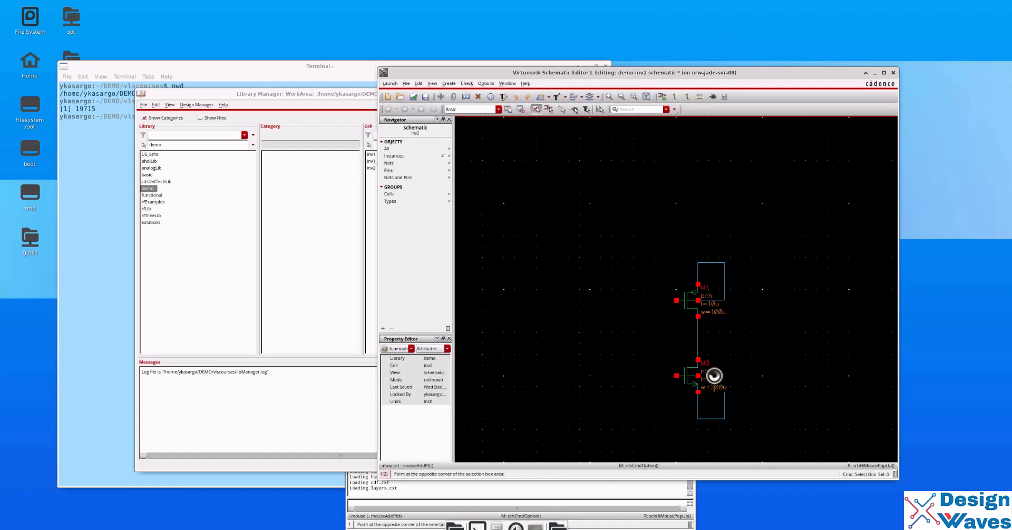
{"action": "key", "text": "w"}
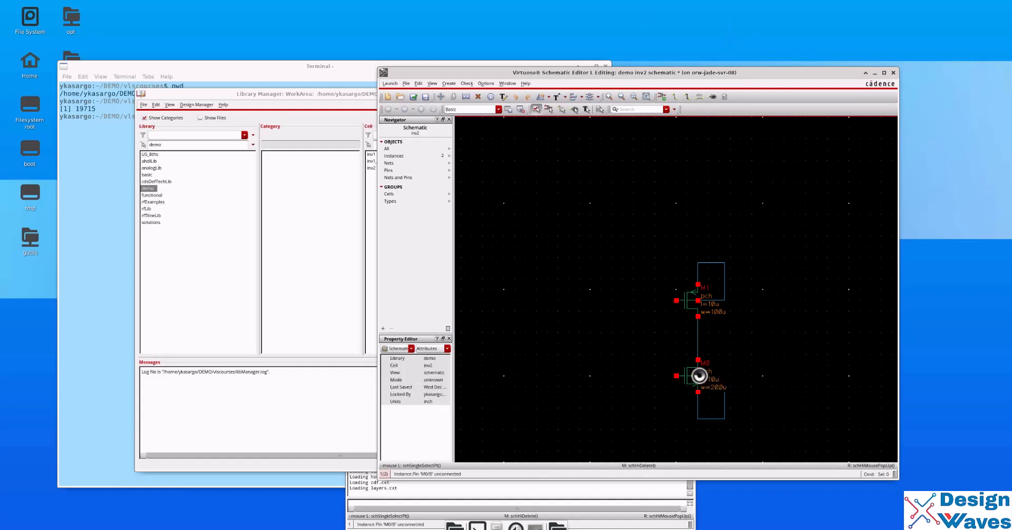
{"action": "left_click", "coordinate": [698, 376]}
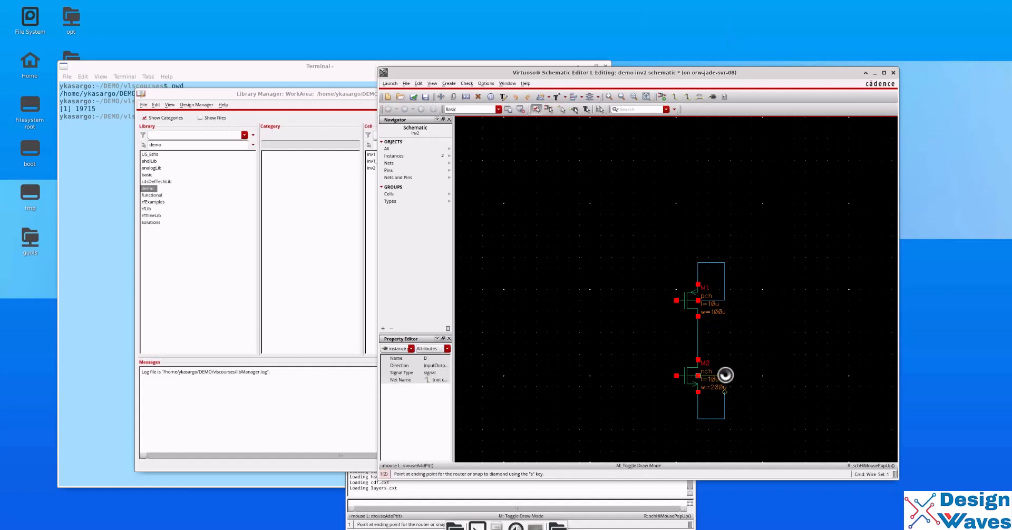
{"action": "left_click", "coordinate": [723, 421]}
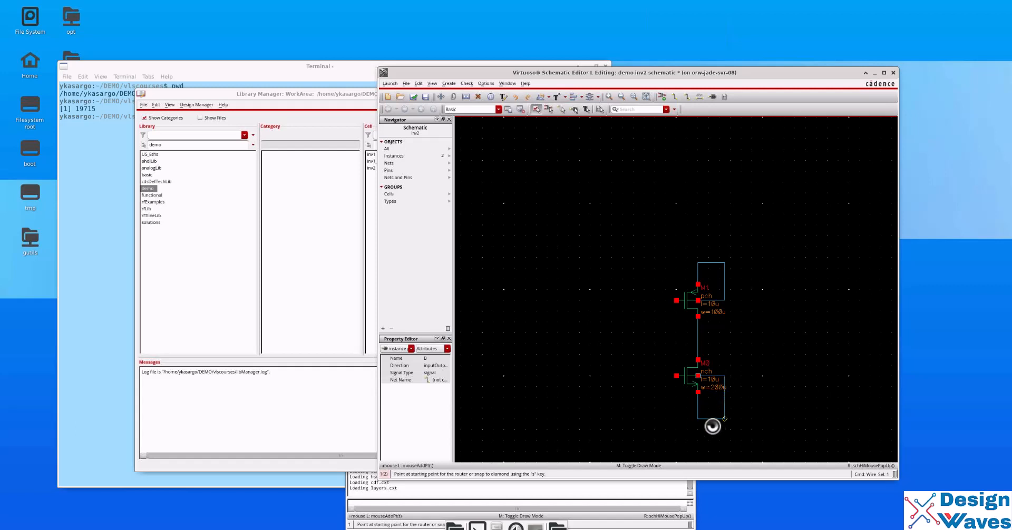
{"action": "key", "text": "Escape"}
{"action": "key", "text": "s"}
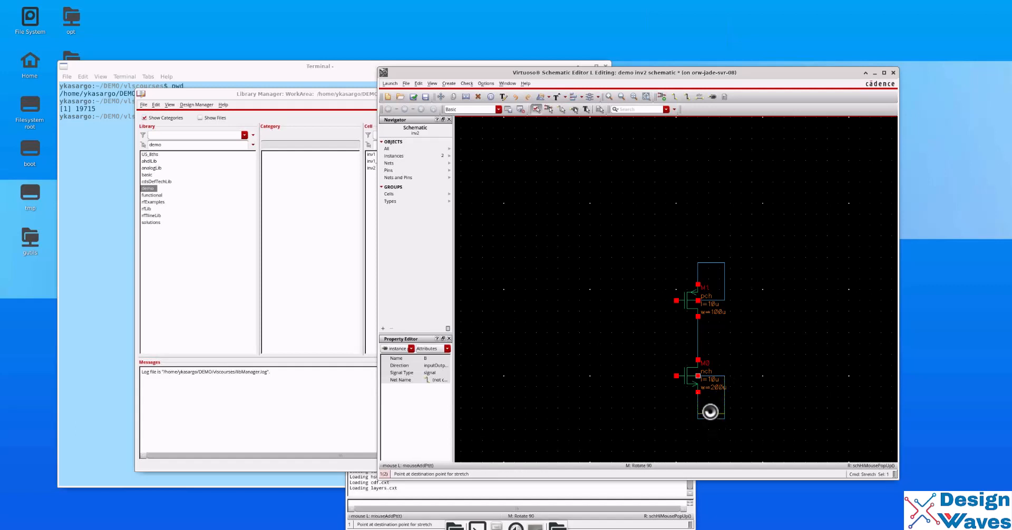
{"action": "left_click", "coordinate": [710, 411]}
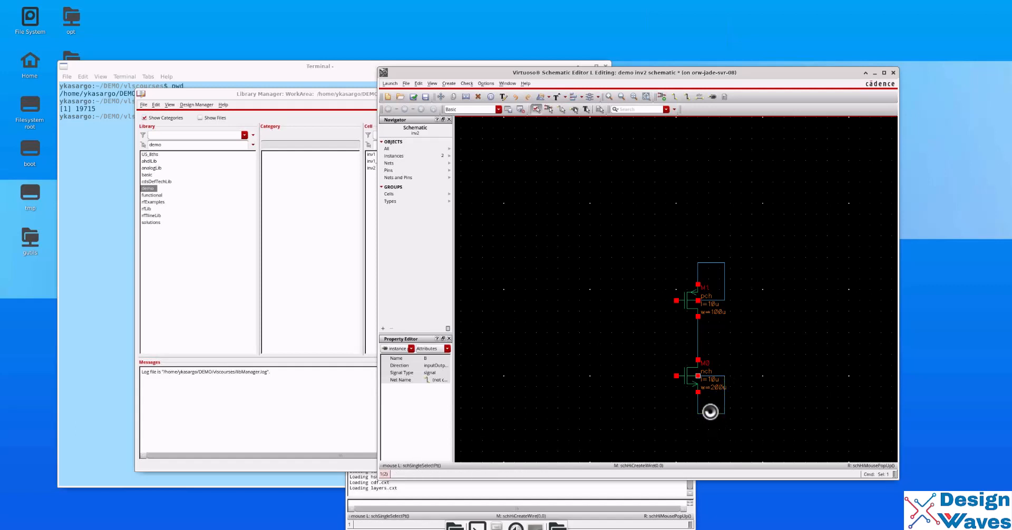
Wire the gates of both transistors together and extend an input wire leftward from the middle of that connection
{"action": "key", "text": "w"}
{"action": "left_click", "coordinate": [677, 300]}
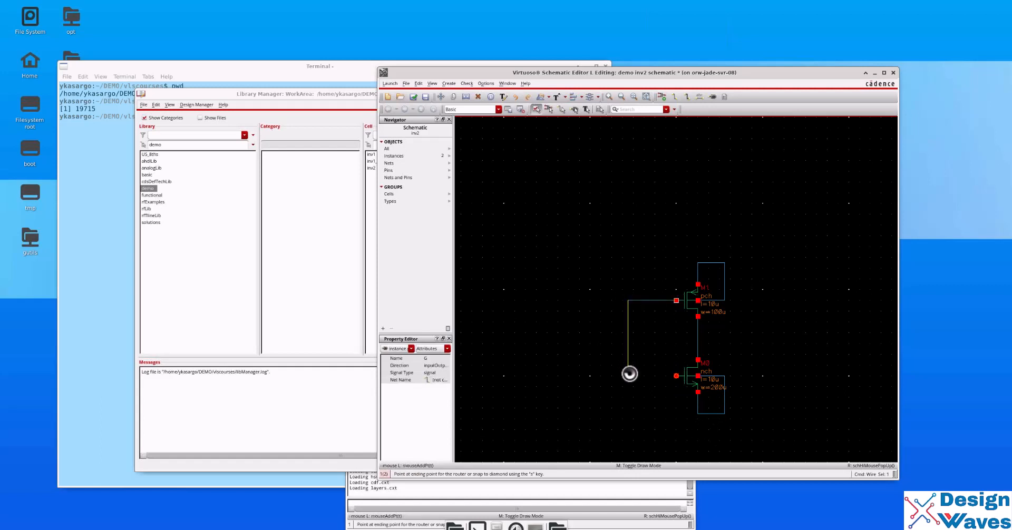
{"action": "left_click", "coordinate": [675, 376]}
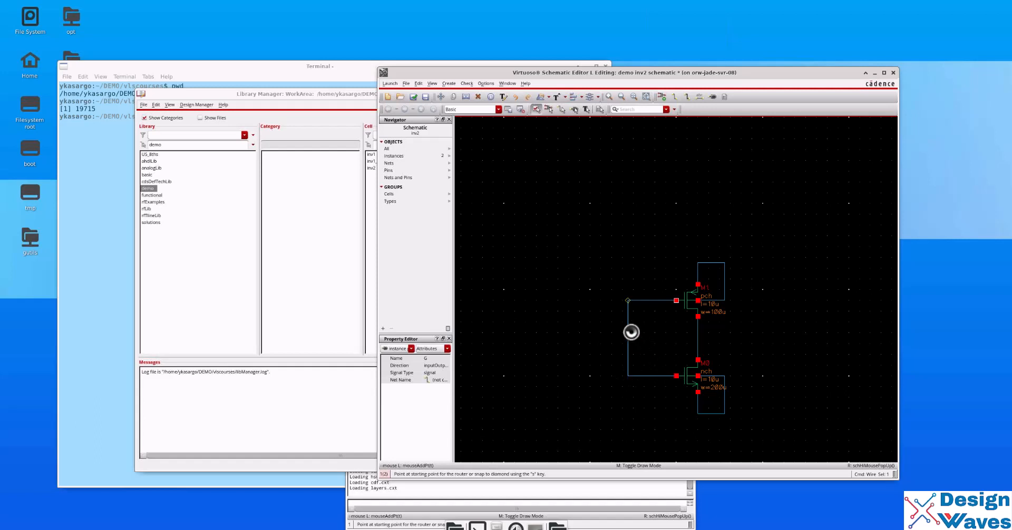
{"action": "left_click", "coordinate": [627, 328]}
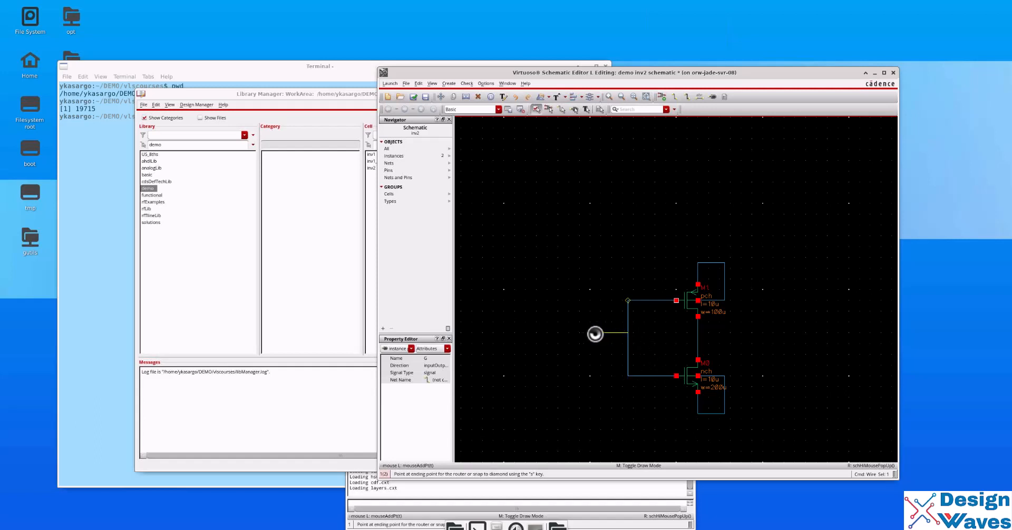
{"action": "left_click", "coordinate": [589, 333]}
{"action": "key", "text": "Escape"}
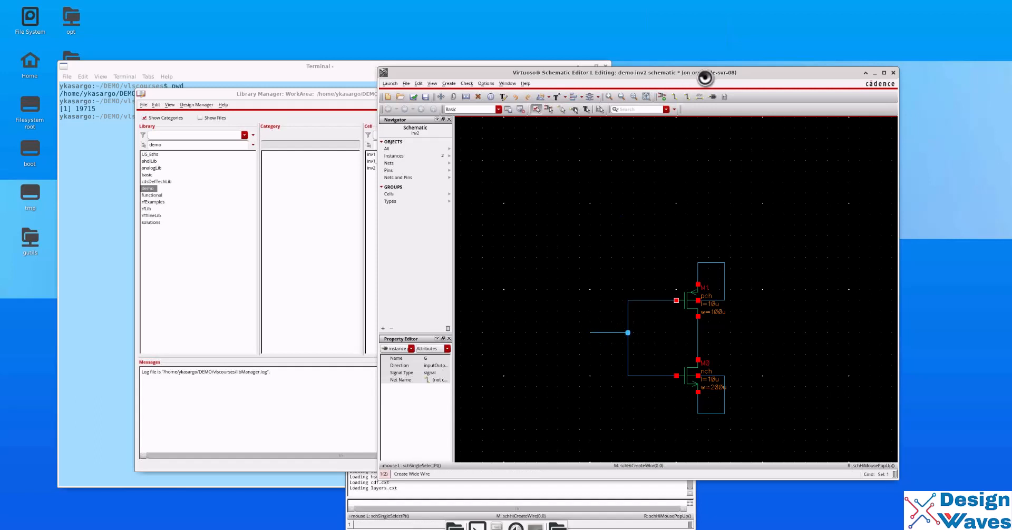
Draw an output wire rightward from the connection between the two transistor drains
{"action": "key", "text": "w"}
{"action": "left_click", "coordinate": [698, 338]}
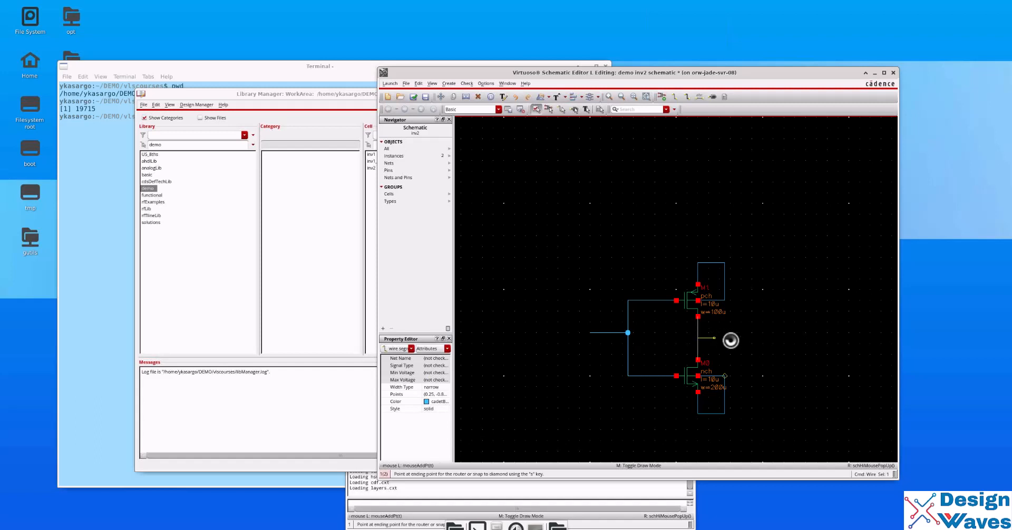
{"action": "left_click", "coordinate": [749, 339]}
{"action": "key", "text": "Escape"}
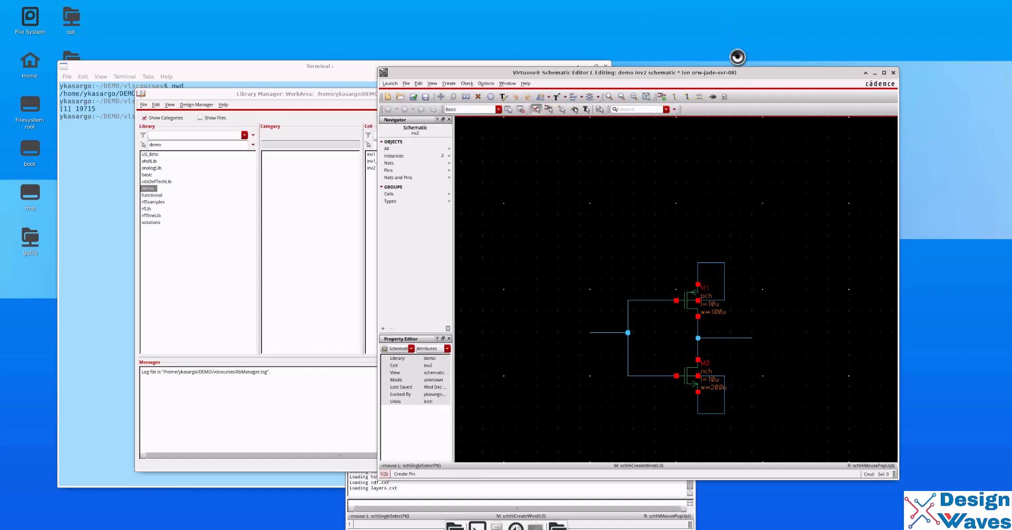
Create an input pin named A and place it at the free end of the gate wire
{"action": "left_click", "coordinate": [713, 97]}
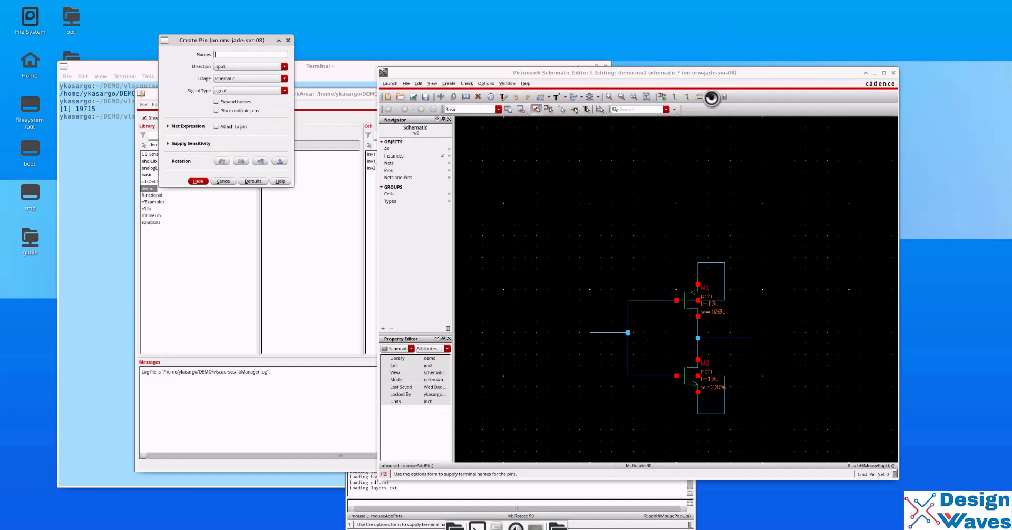
{"action": "left_click", "coordinate": [217, 53]}
{"action": "type", "text": "A"}
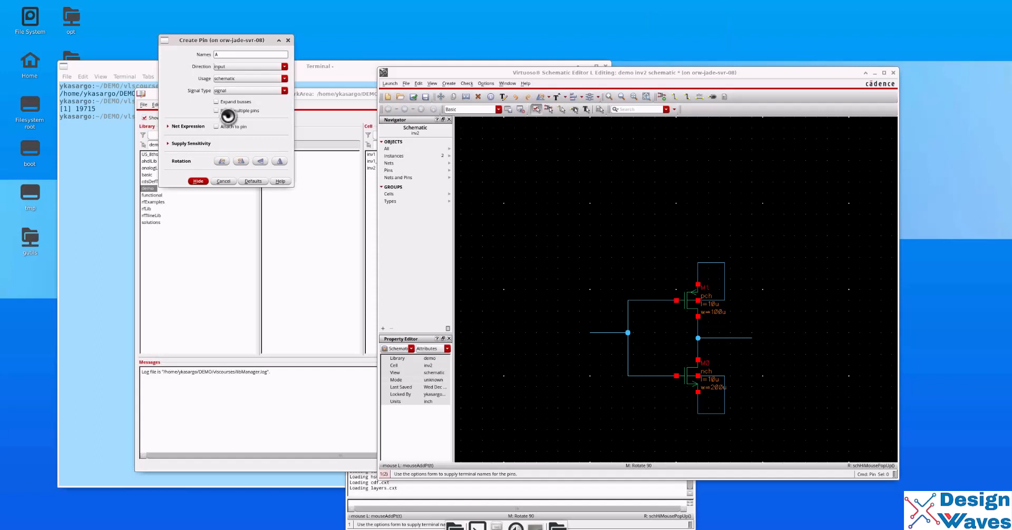
{"action": "left_click", "coordinate": [200, 181]}
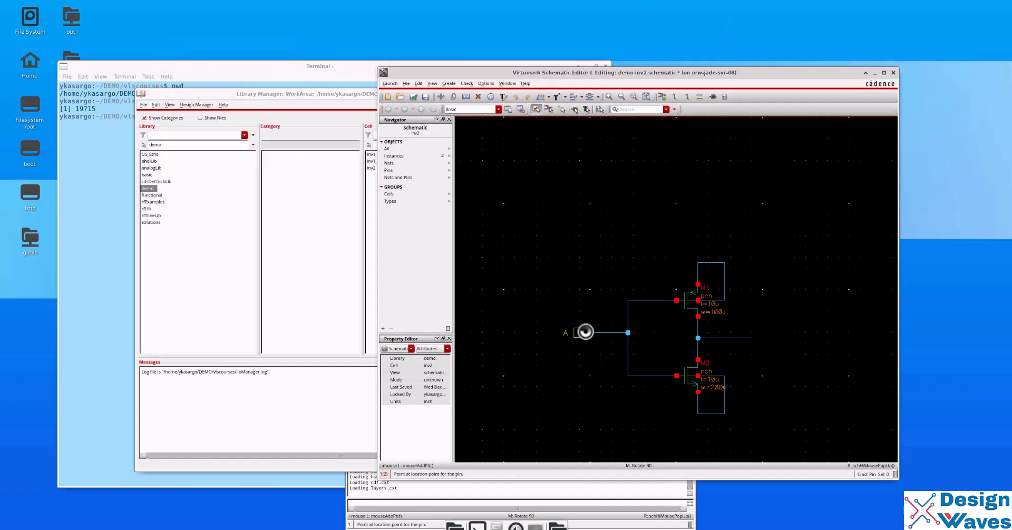
{"action": "left_click", "coordinate": [584, 332]}
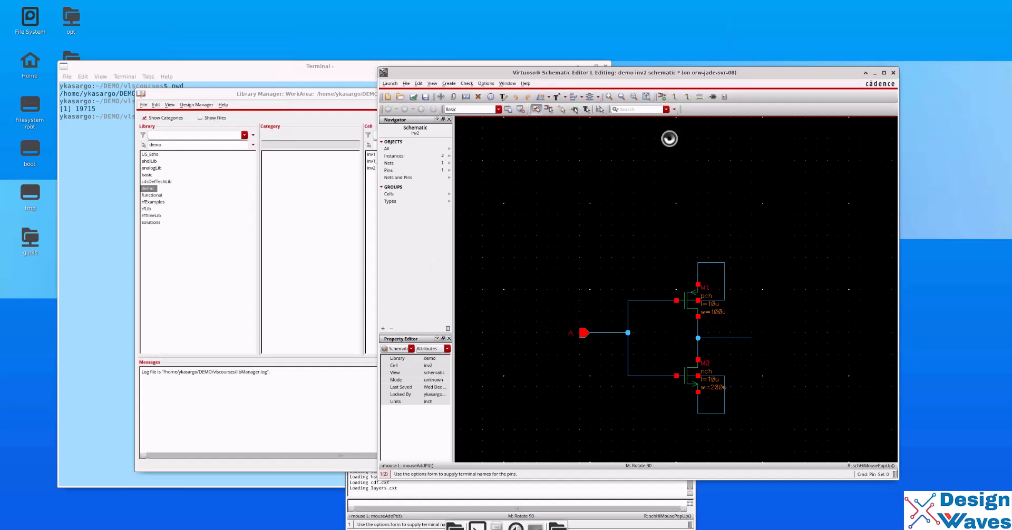
Create an output pin named Y and place it at the free end of the drain wire
{"action": "left_click", "coordinate": [229, 66]}
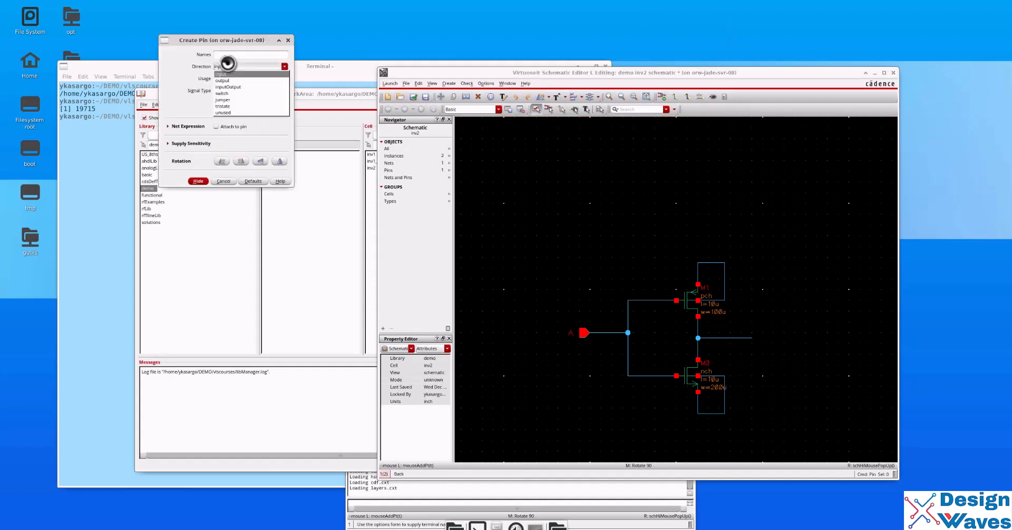
{"action": "left_click", "coordinate": [227, 79]}
{"action": "left_click", "coordinate": [225, 55]}
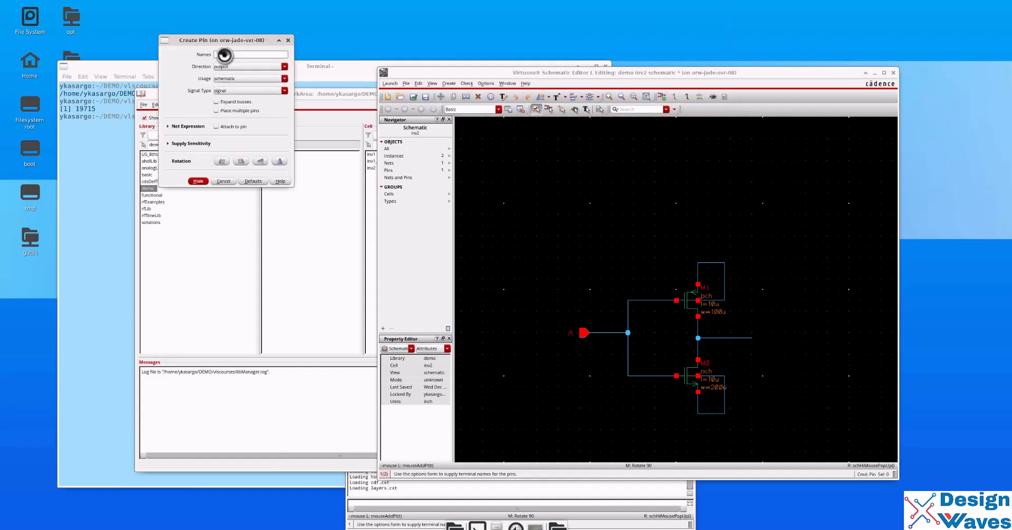
{"action": "left_click", "coordinate": [198, 182]}
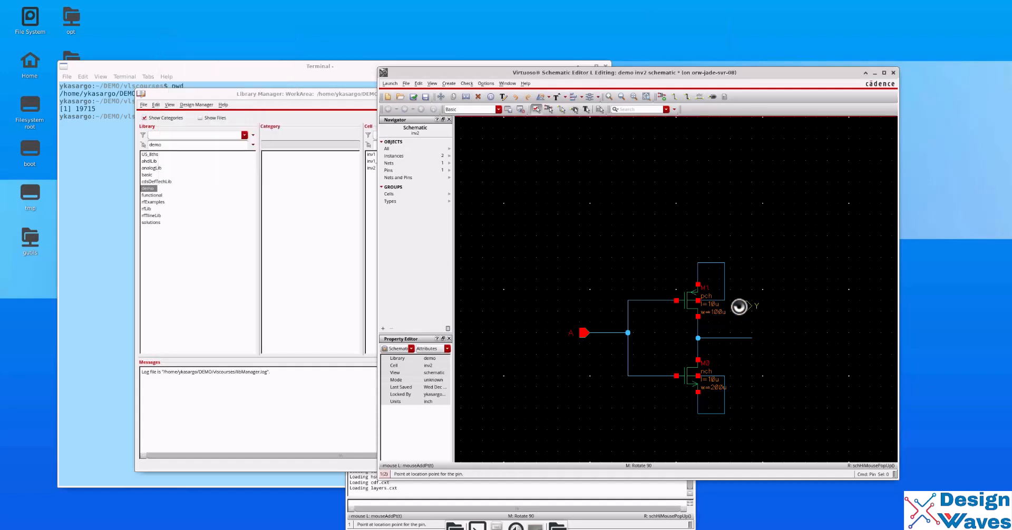
{"action": "left_click", "coordinate": [749, 338]}
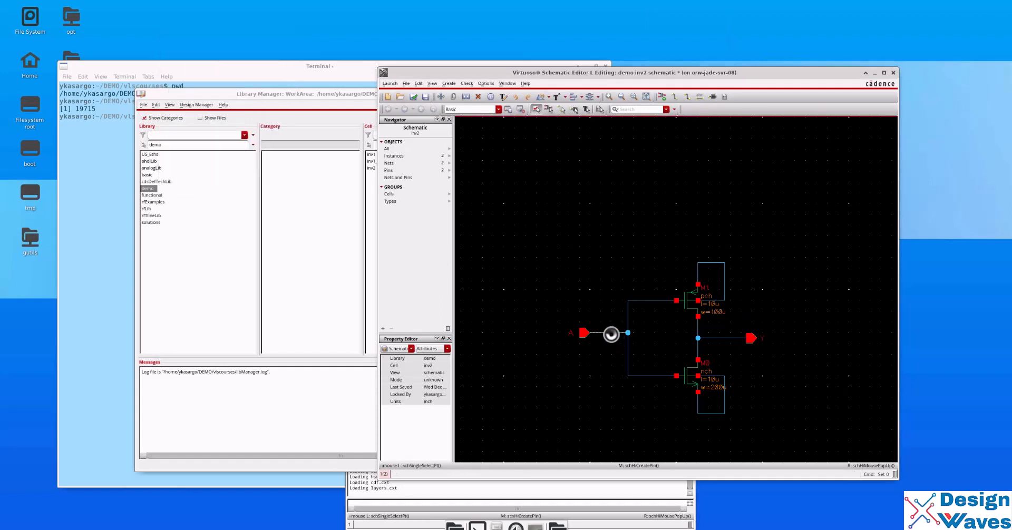
Move input pin A and its wire down into line with the output wire
{"action": "left_click_drag", "start_coordinate": [611, 334], "coordinate": [583, 338]}
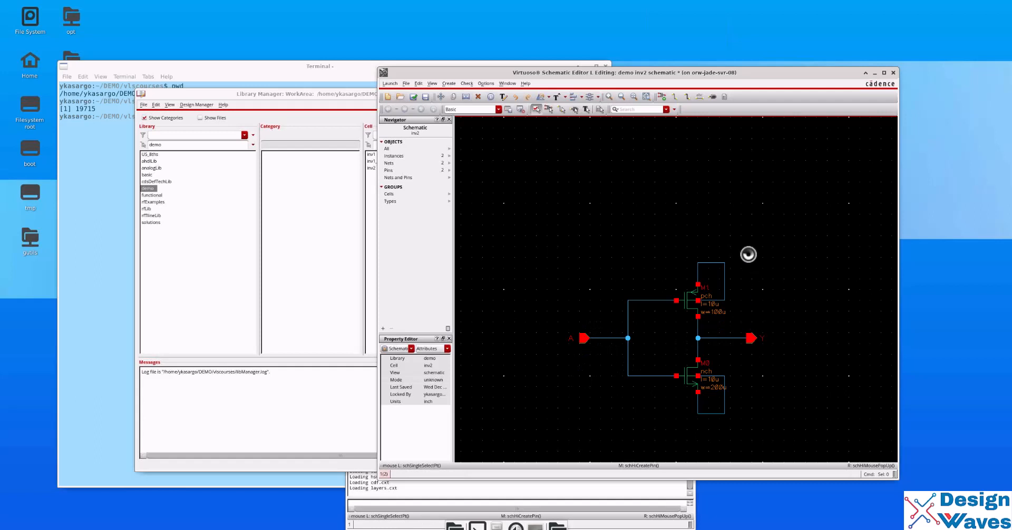
Create input pins VDD and VSS, placing VDD on the upper transistor's source wire corner and VSS on the lower transistor's
{"action": "left_click", "coordinate": [712, 96]}
{"action": "left_click", "coordinate": [220, 67]}
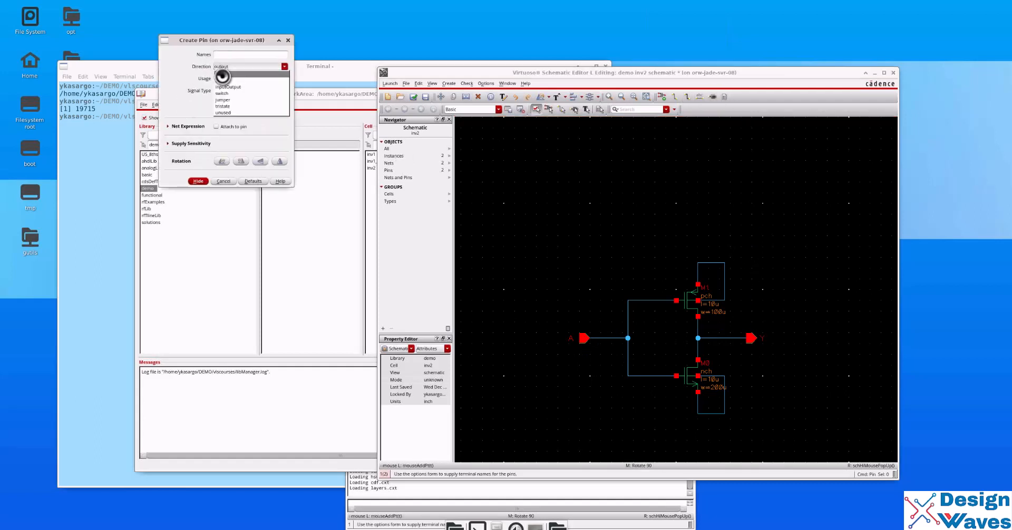
{"action": "left_click", "coordinate": [222, 75]}
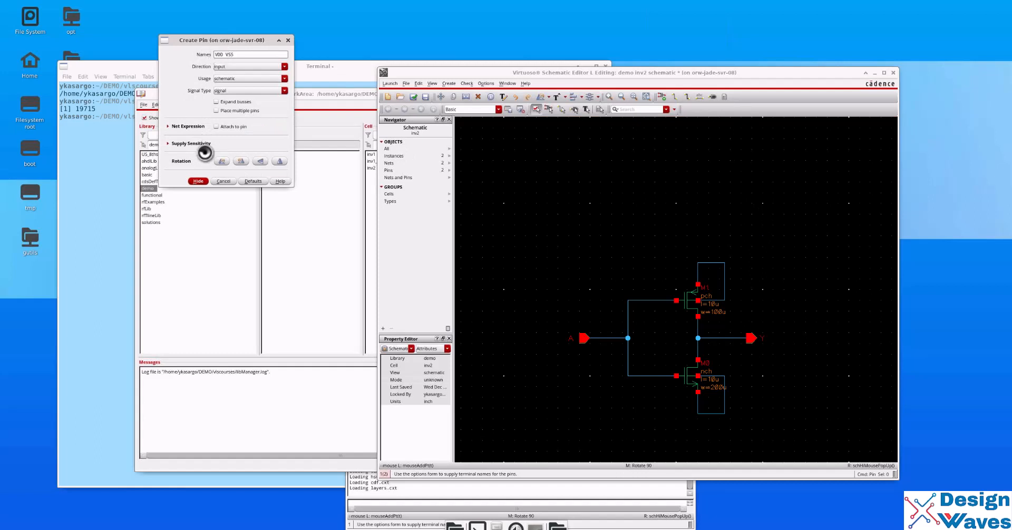
{"action": "left_click", "coordinate": [199, 181]}
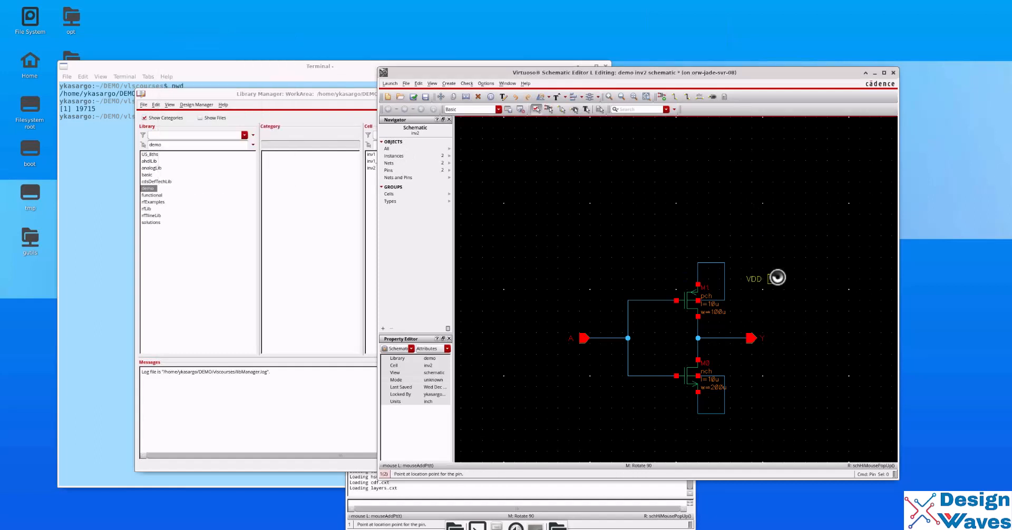
{"action": "left_click", "coordinate": [695, 262]}
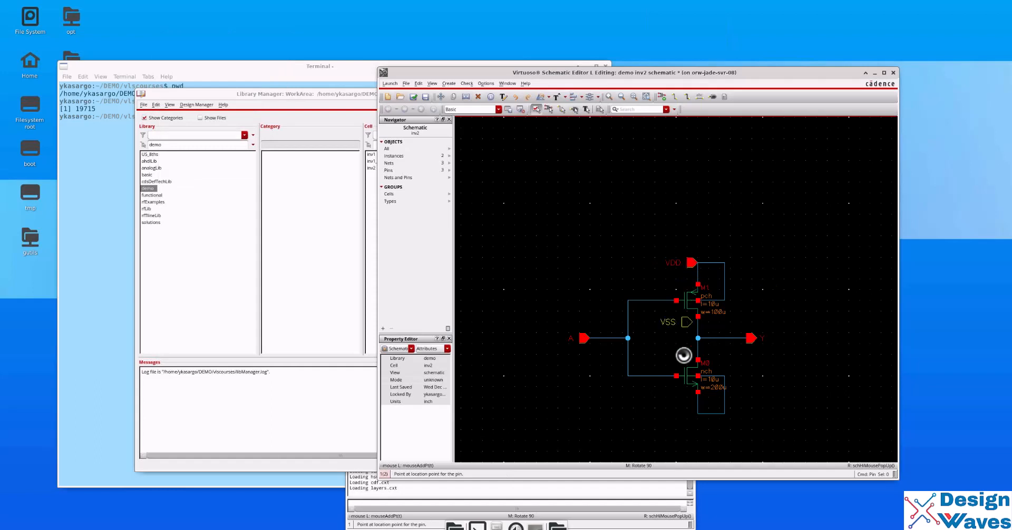
{"action": "left_click", "coordinate": [695, 414]}
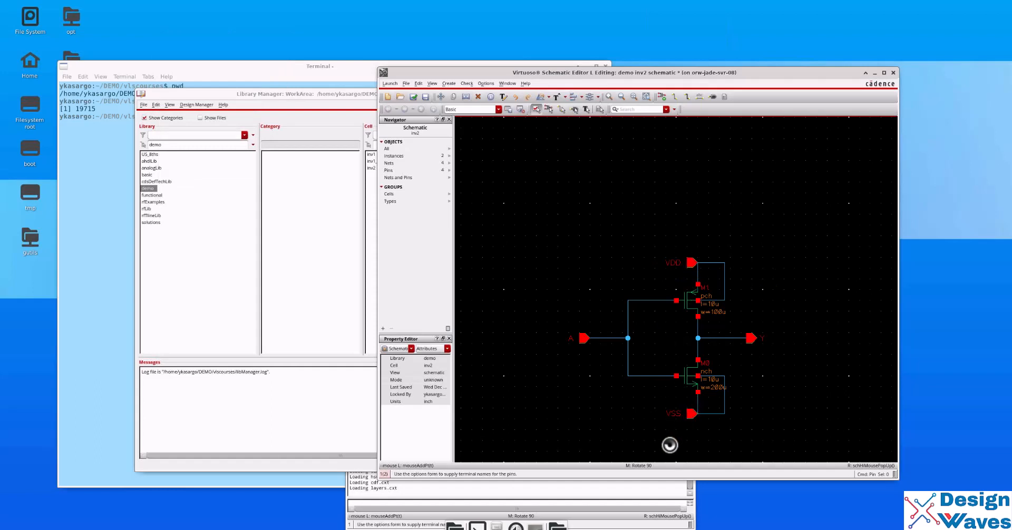
{"action": "key", "text": "Escape"}
{"action": "left_click", "coordinate": [692, 416]}
{"action": "key", "text": "r"}
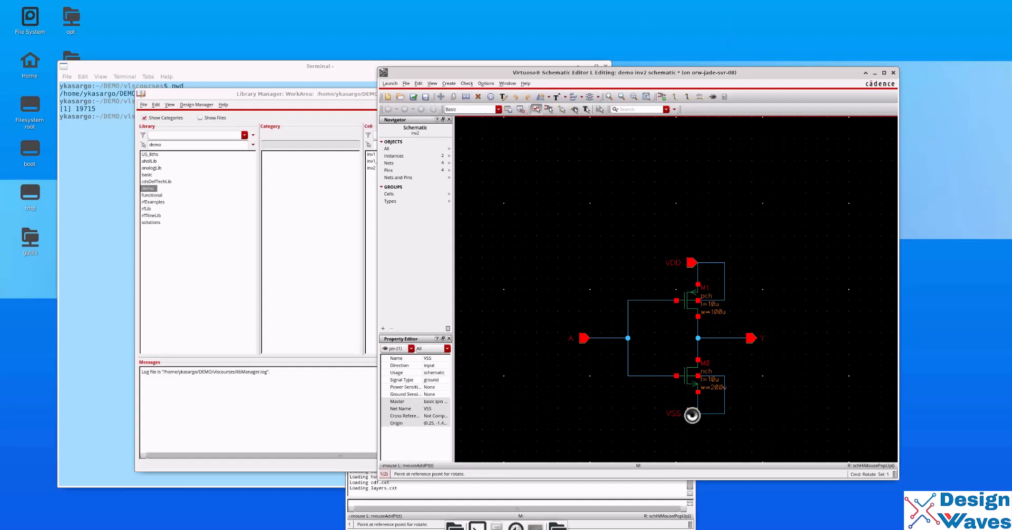
{"action": "left_click", "coordinate": [693, 415]}
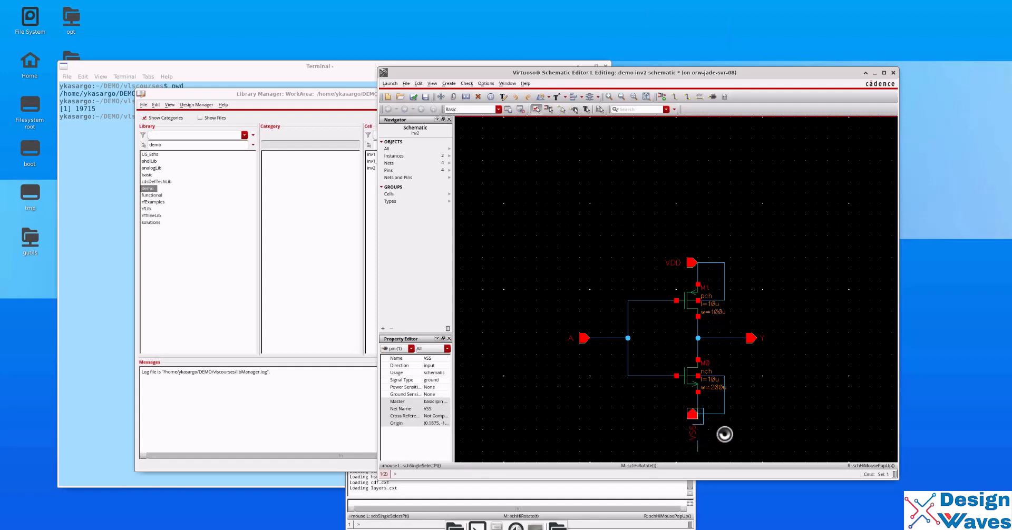
{"action": "left_click", "coordinate": [725, 434]}
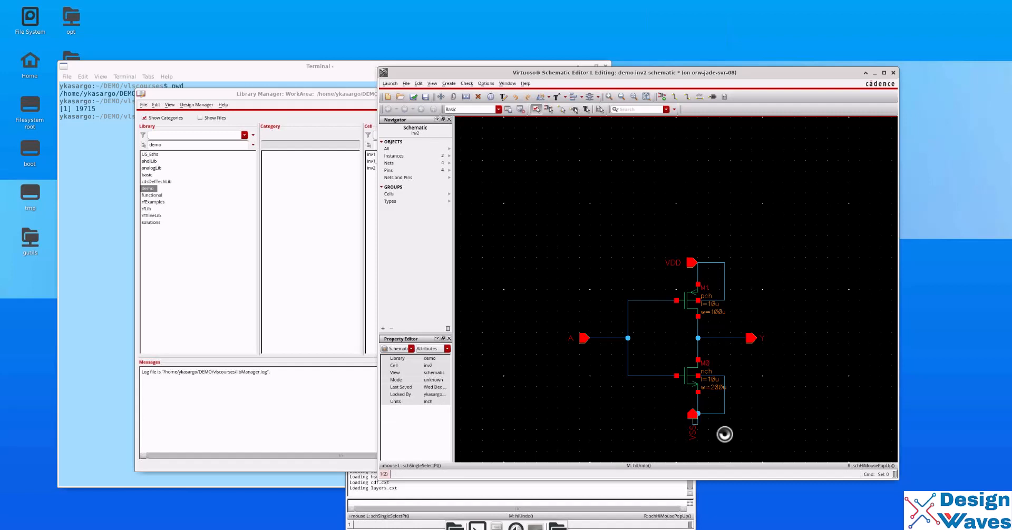
{"action": "key", "text": "s"}
Stretch the VSS pin downward to lengthen its wire, and rotate it so it points up at the wire end
{"action": "left_click", "coordinate": [688, 418]}
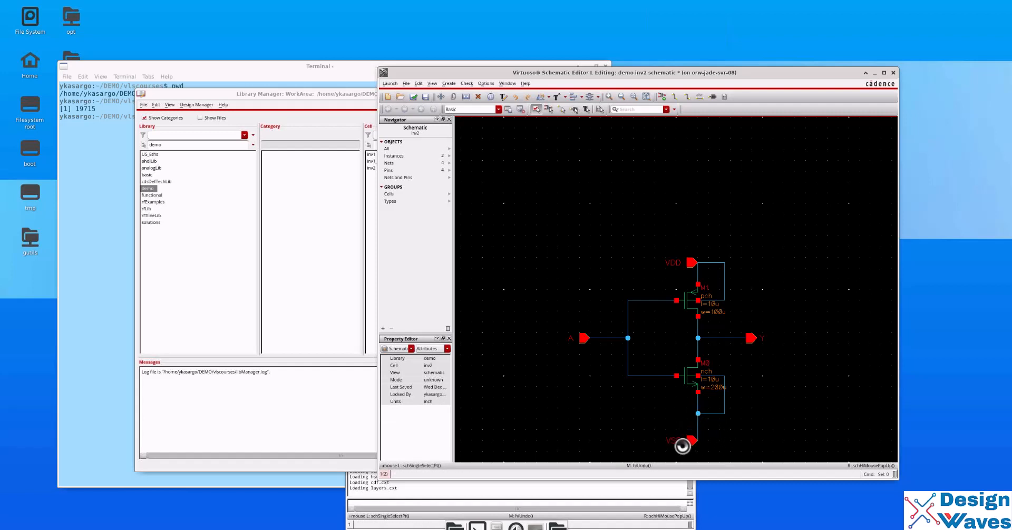
{"action": "left_click", "coordinate": [688, 443]}
{"action": "left_click", "coordinate": [690, 444]}
{"action": "key", "text": "r"}
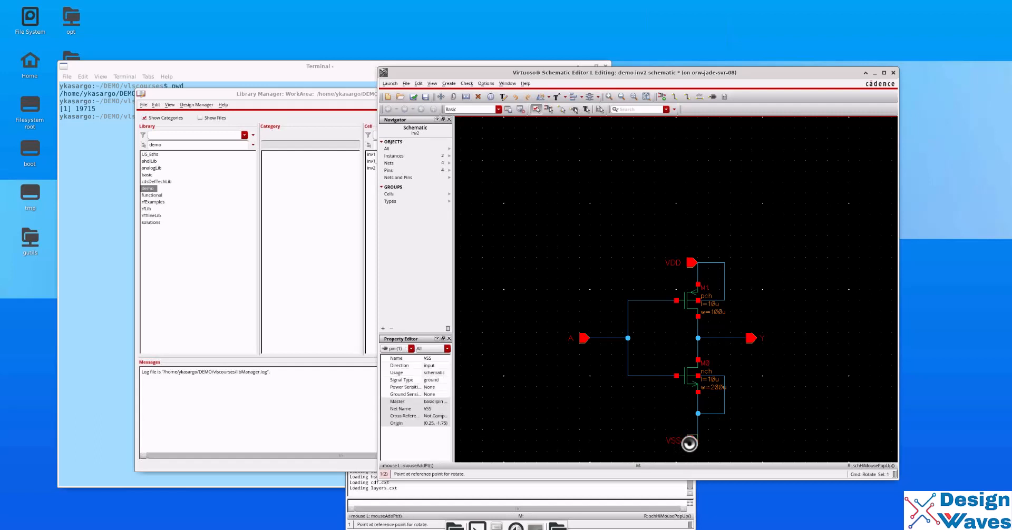
{"action": "left_click", "coordinate": [689, 445]}
{"action": "left_click_drag", "start_coordinate": [689, 445], "coordinate": [703, 444]}
{"action": "left_click", "coordinate": [758, 441]}
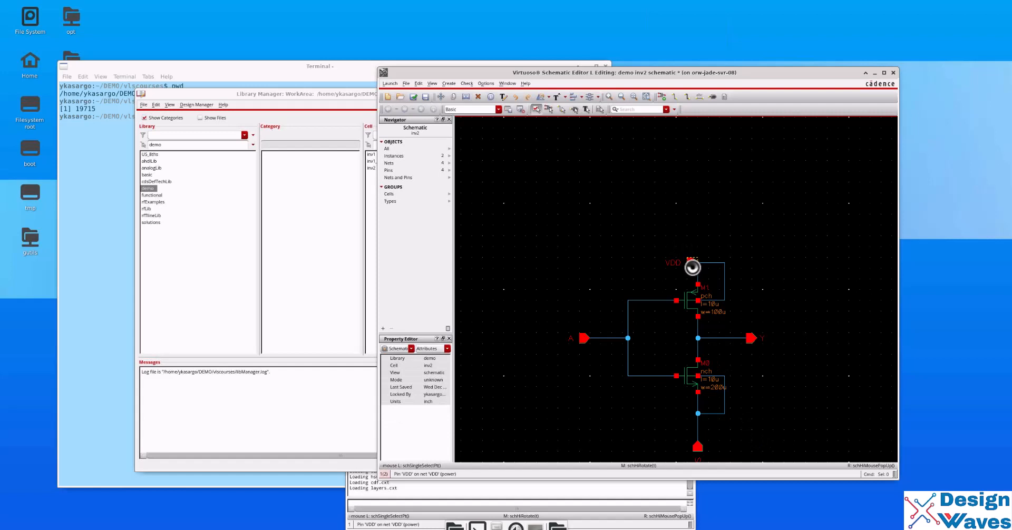
Stretch the VDD pin upward to lengthen its wire, and rotate it until it points down in line with the wire
{"action": "left_click_drag", "start_coordinate": [690, 264], "coordinate": [695, 230]}
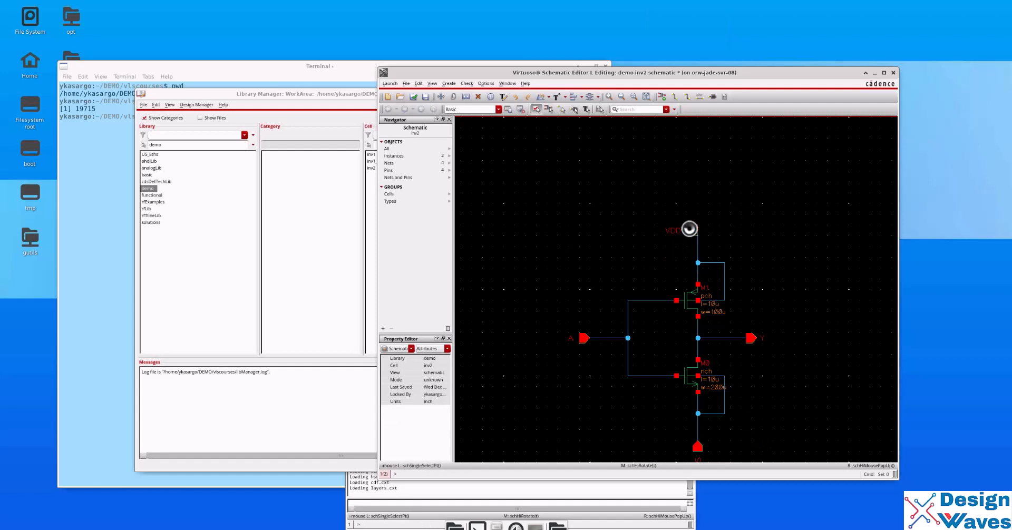
{"action": "left_click", "coordinate": [689, 229]}
{"action": "key", "text": "r"}
{"action": "left_click", "coordinate": [689, 228]}
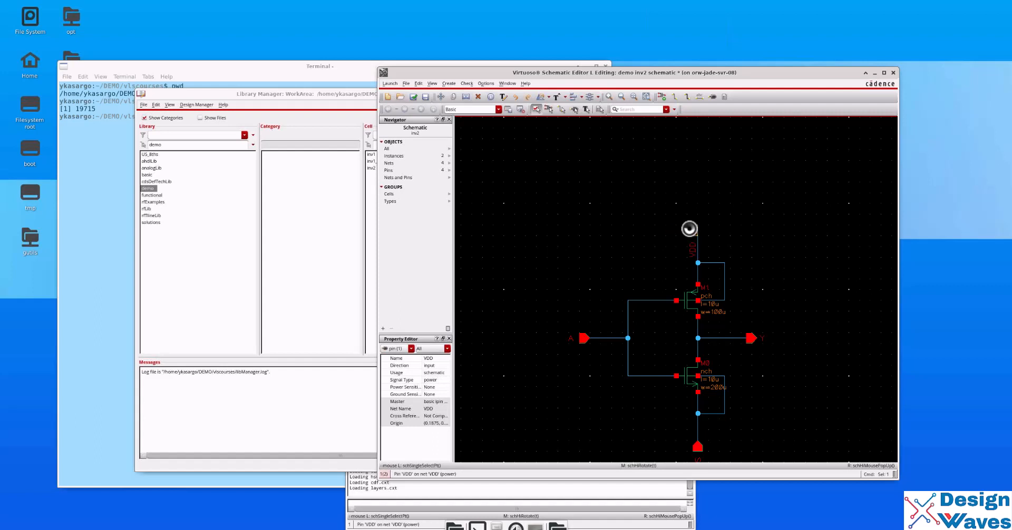
{"action": "key", "text": "r"}
{"action": "left_click", "coordinate": [689, 229]}
{"action": "left_click_drag", "start_coordinate": [695, 229], "coordinate": [701, 229]}
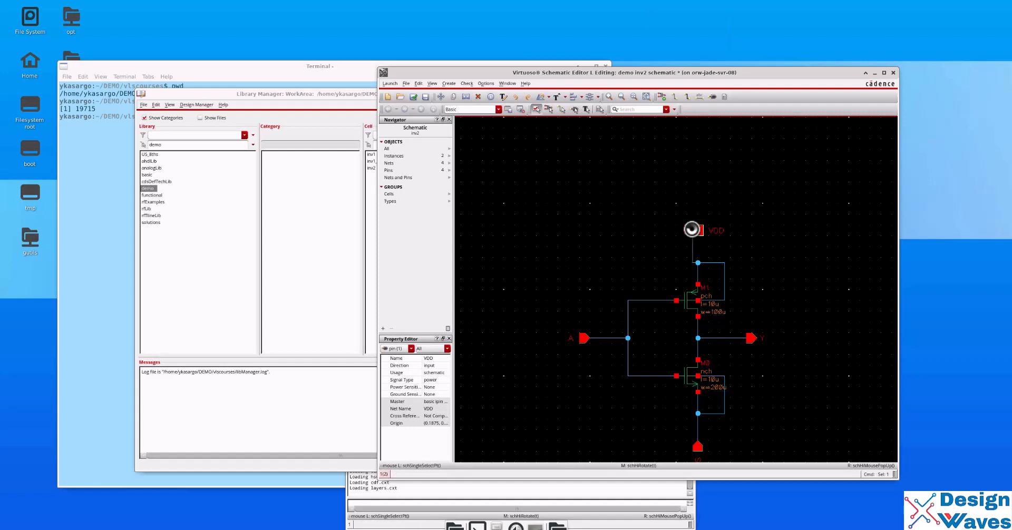
{"action": "key", "text": "r"}
{"action": "left_click", "coordinate": [696, 230]}
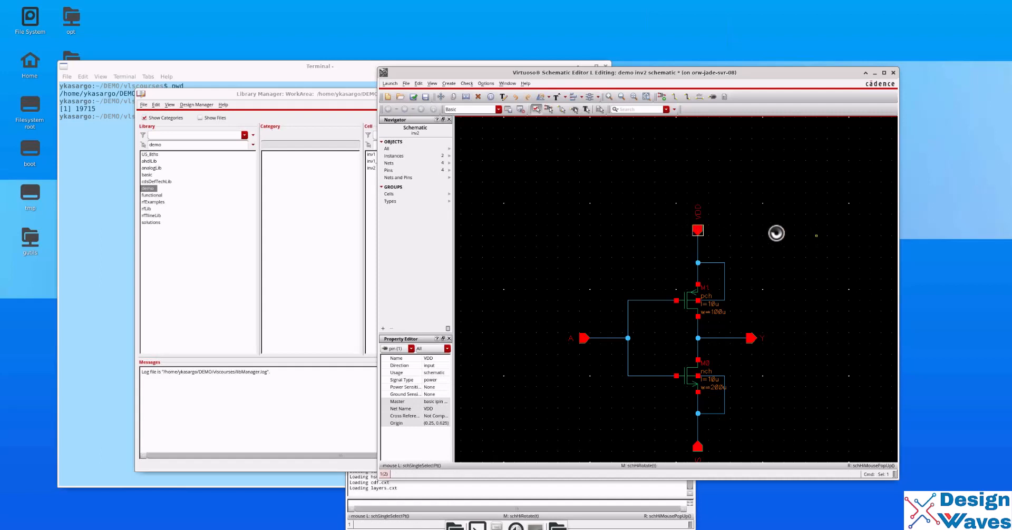
{"action": "left_click", "coordinate": [772, 231]}
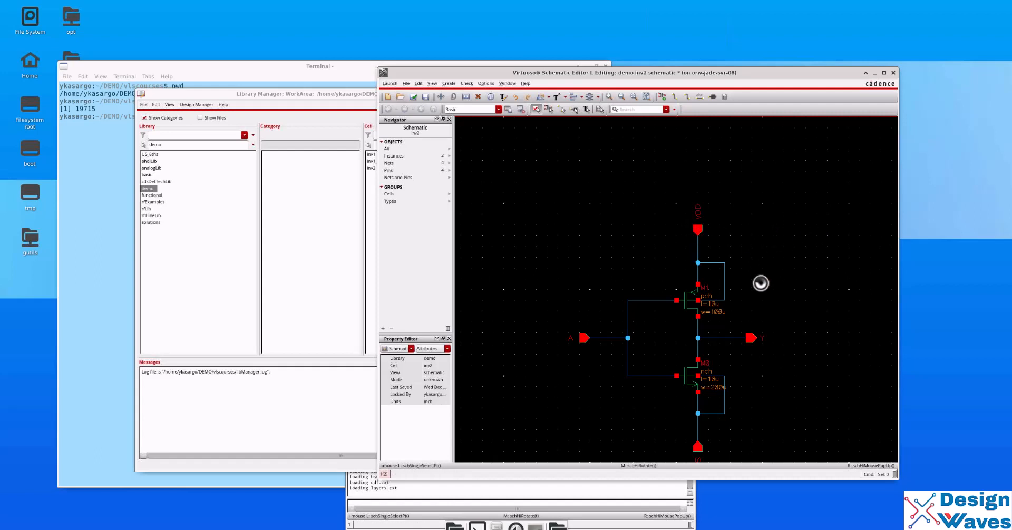
Stretch output pin Y and input pin A outward to lengthen their wires, and check and save the schematic
{"action": "left_click_drag", "start_coordinate": [753, 343], "coordinate": [788, 341]}
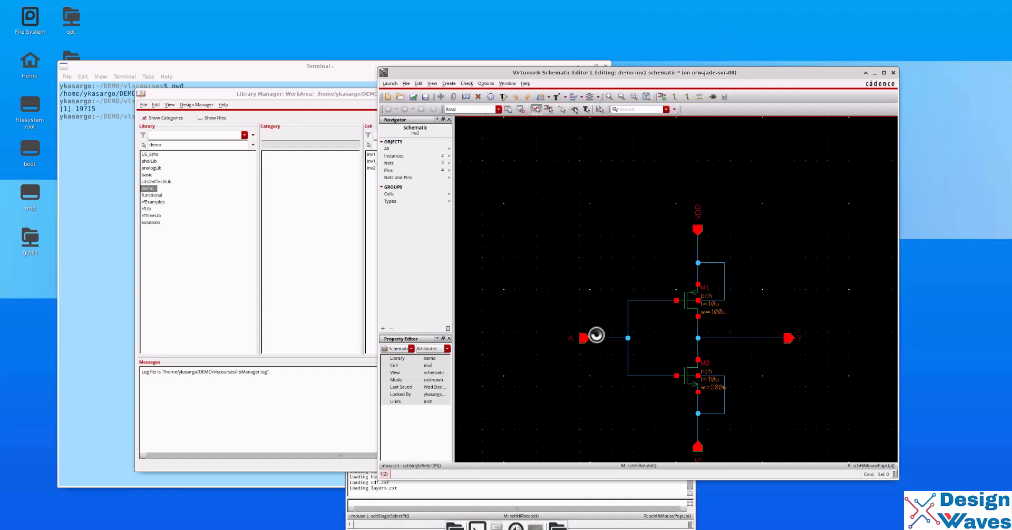
{"action": "left_click_drag", "start_coordinate": [581, 338], "coordinate": [539, 339]}
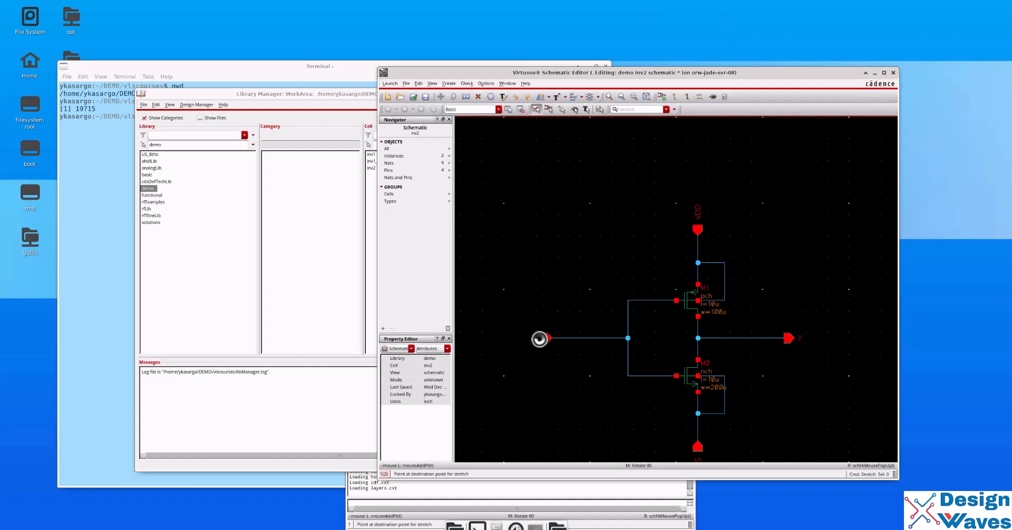
{"action": "left_click", "coordinate": [539, 339]}
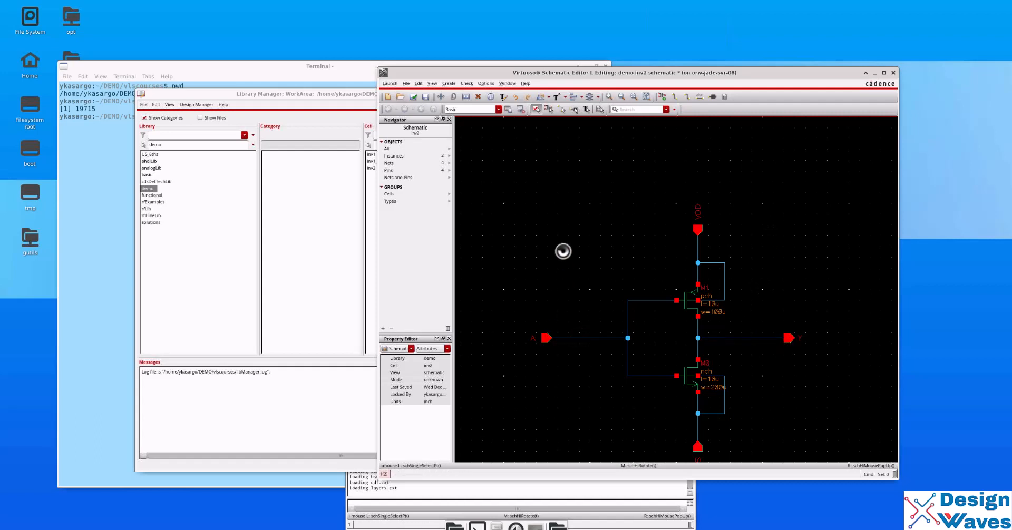
{"action": "left_click", "coordinate": [411, 96]}
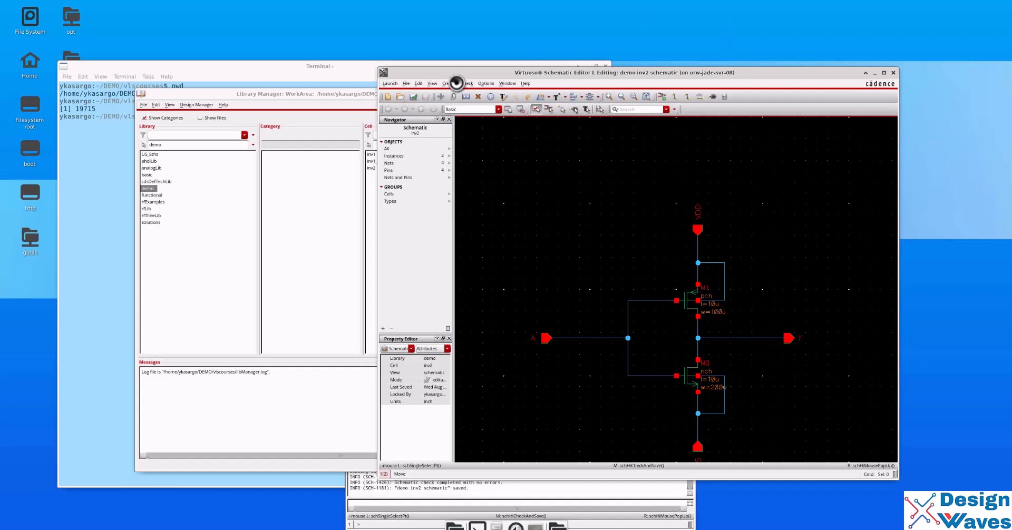
Create a symbol cellview from the demo inv2 schematic, using the schematicSymbol data type
{"action": "left_click", "coordinate": [449, 83]}
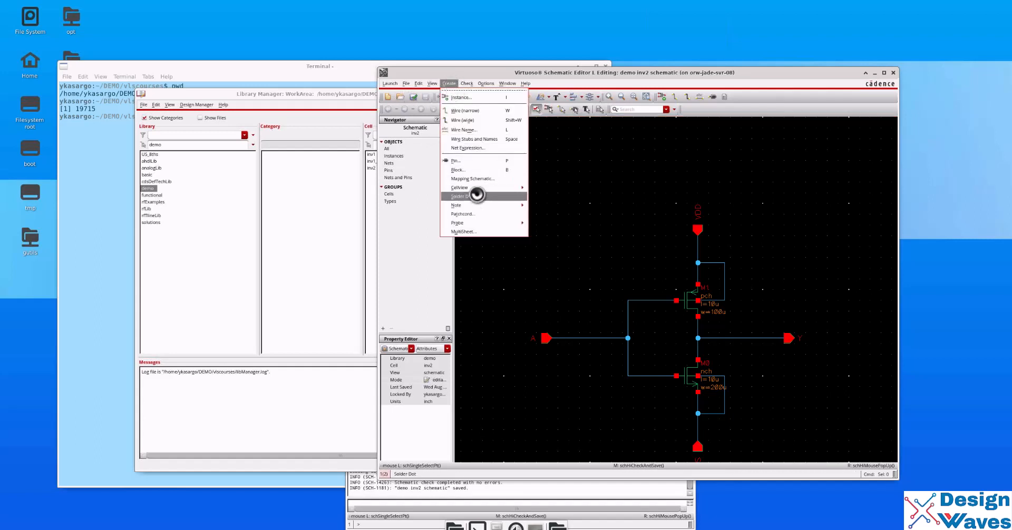
{"action": "mouse_move", "coordinate": [476, 188]}
{"action": "left_click", "coordinate": [548, 193]}
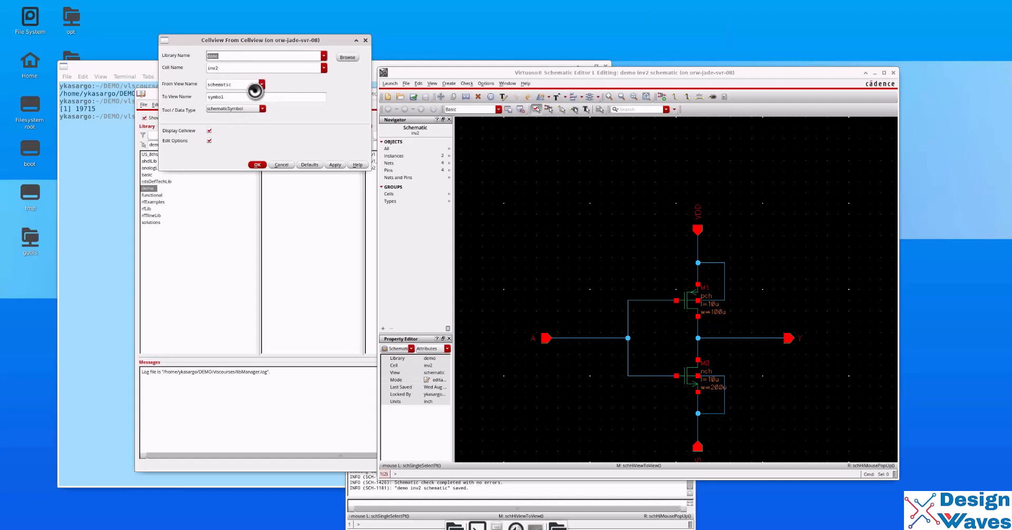
{"action": "left_click", "coordinate": [222, 108]}
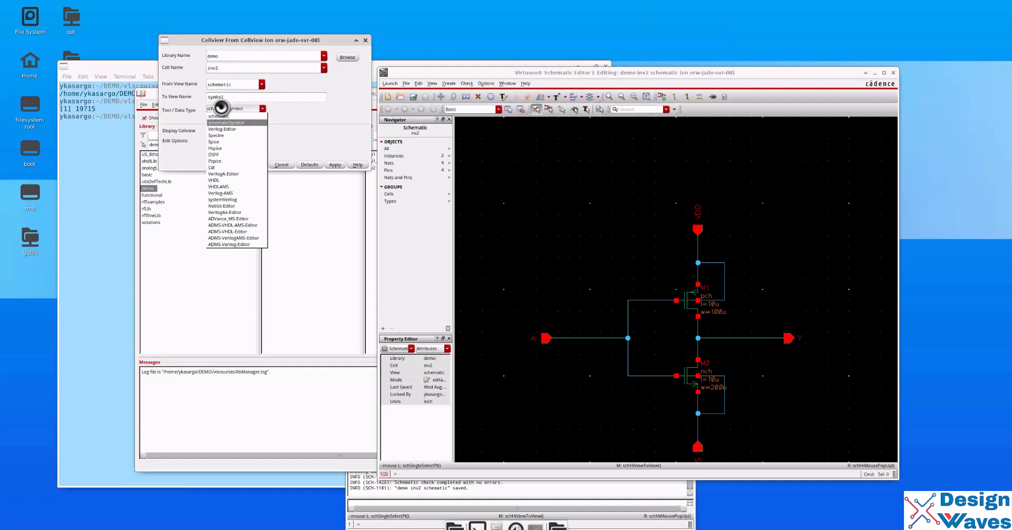
{"action": "left_click", "coordinate": [222, 108]}
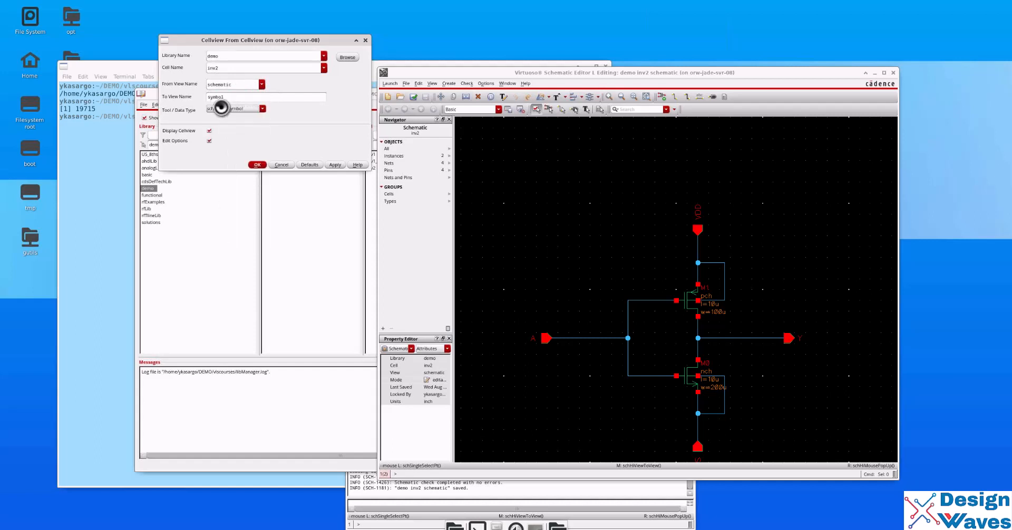
{"action": "left_click", "coordinate": [253, 164]}
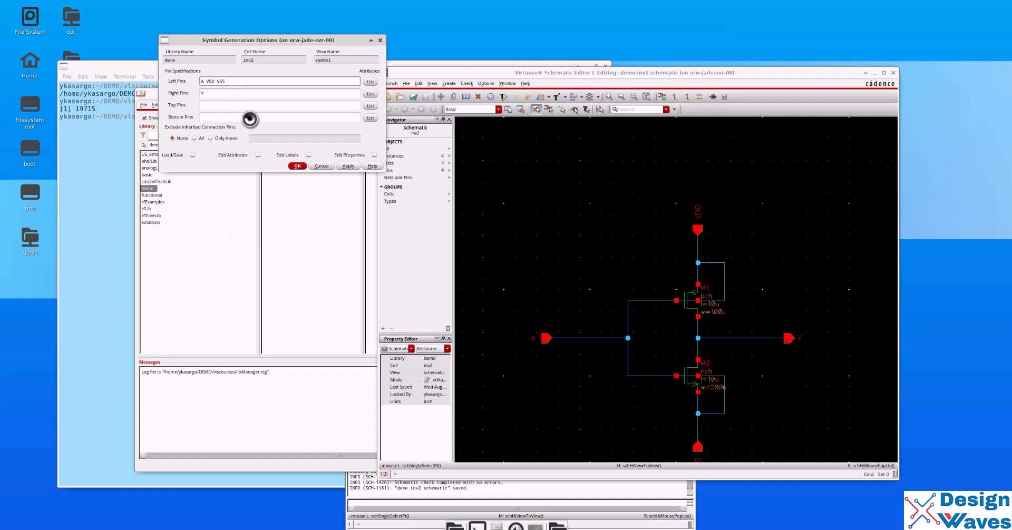
Generate the symbol with VDD as the top pin, VSS as the bottom pin and only A as the left pin
{"action": "left_click", "coordinate": [203, 106]}
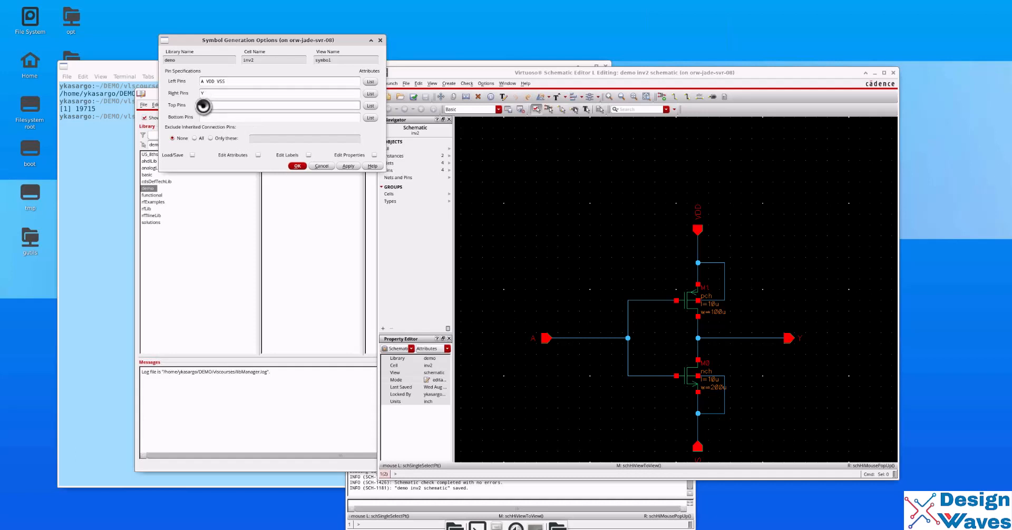
{"action": "type", "text": "VDD"}
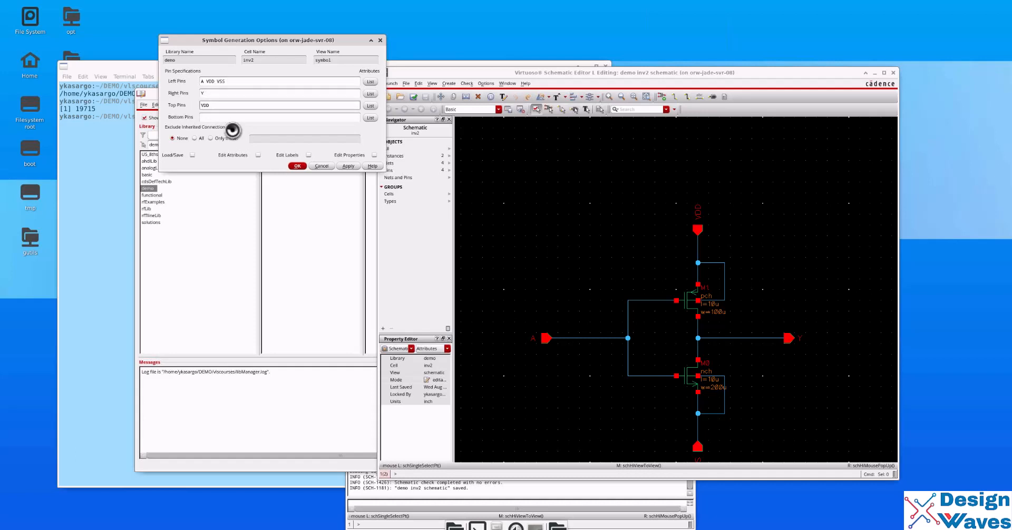
{"action": "left_click", "coordinate": [220, 115]}
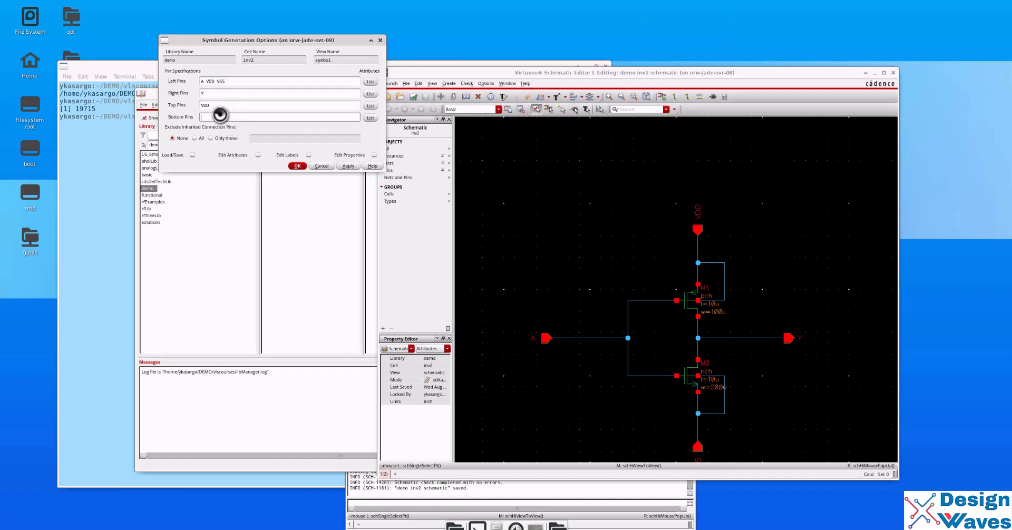
{"action": "type", "text": "VSS"}
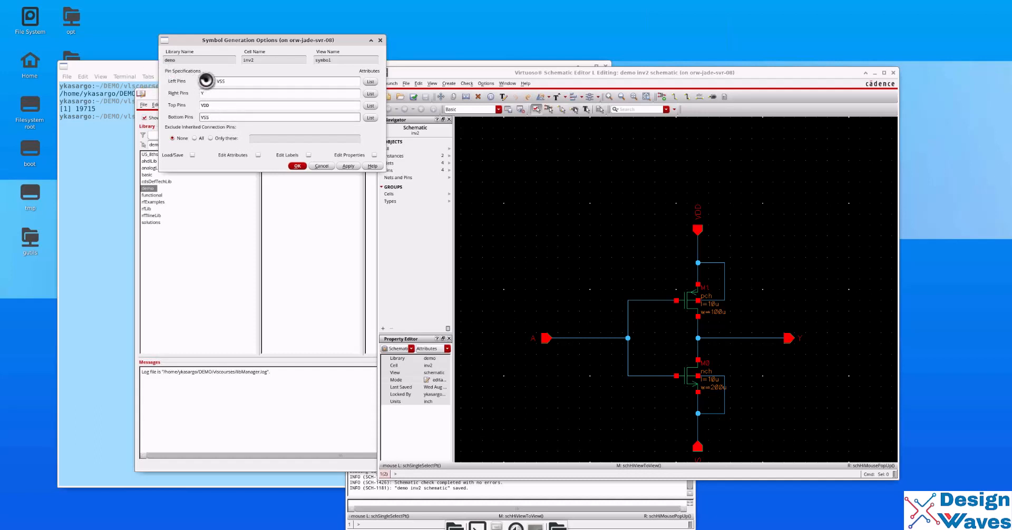
{"action": "left_click_drag", "start_coordinate": [205, 83], "coordinate": [291, 82]}
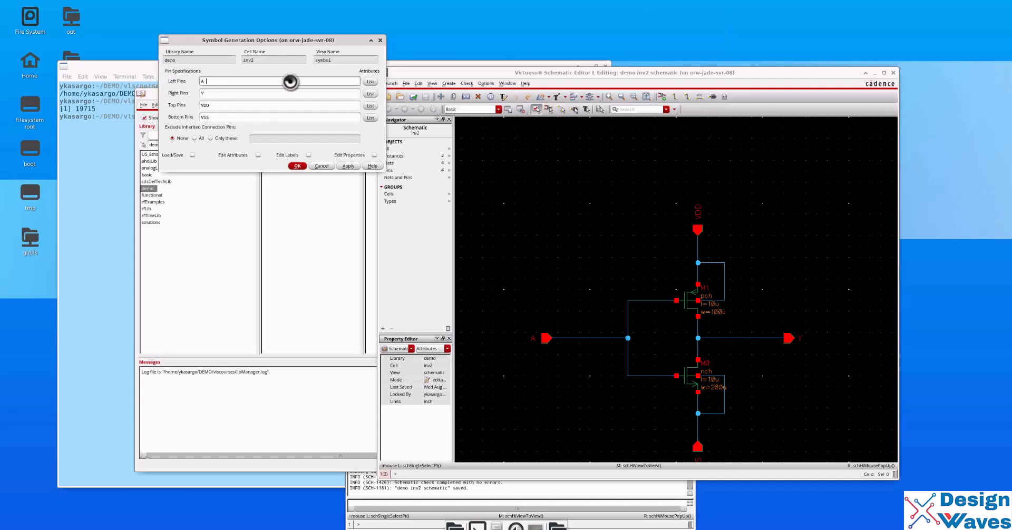
{"action": "left_click", "coordinate": [295, 165]}
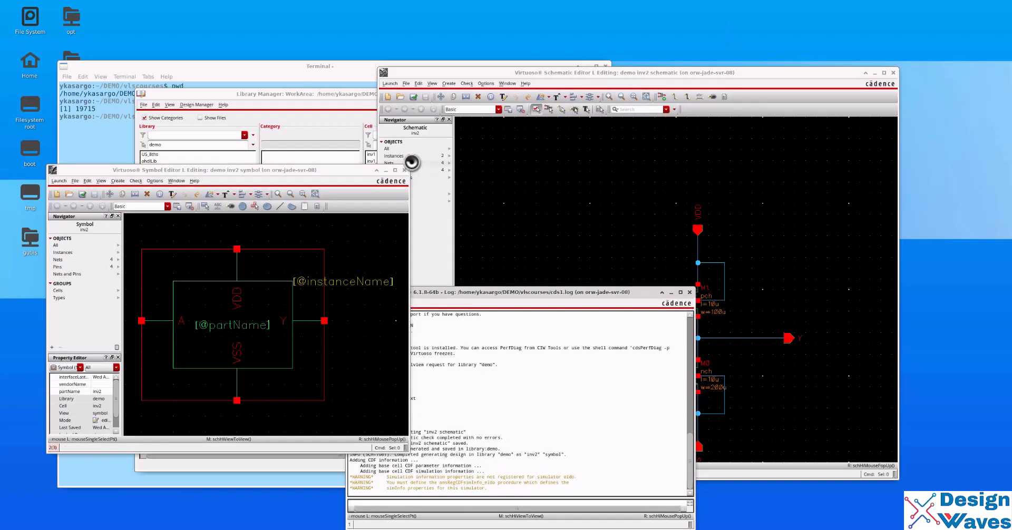
Check and save the inv2 symbol, and close the symbol and schematic editor windows
{"action": "left_click", "coordinate": [83, 194]}
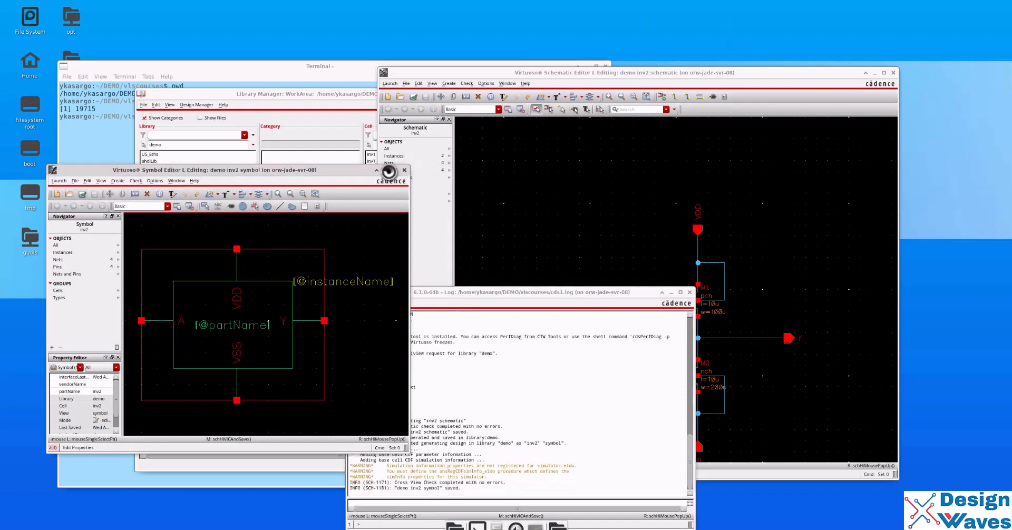
{"action": "left_click", "coordinate": [405, 170]}
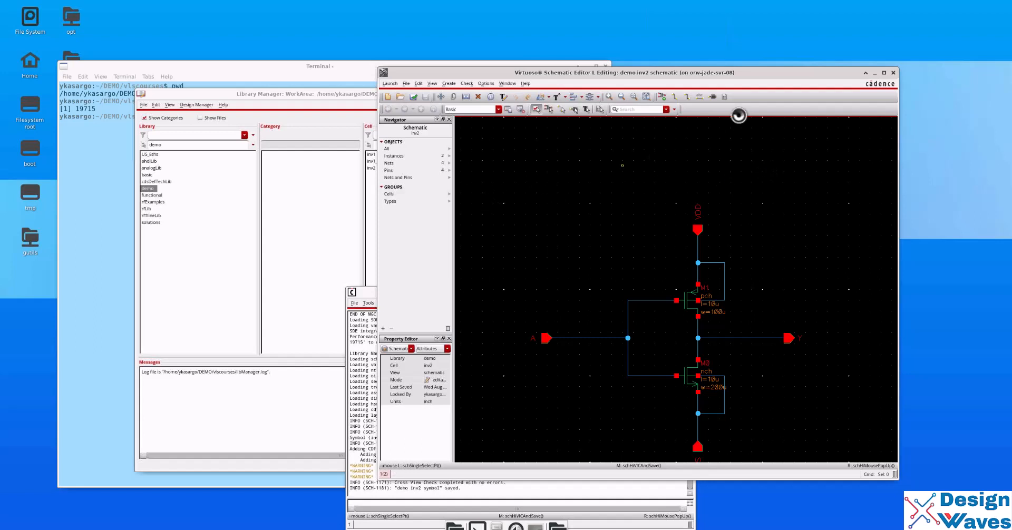
{"action": "left_click", "coordinate": [894, 73]}
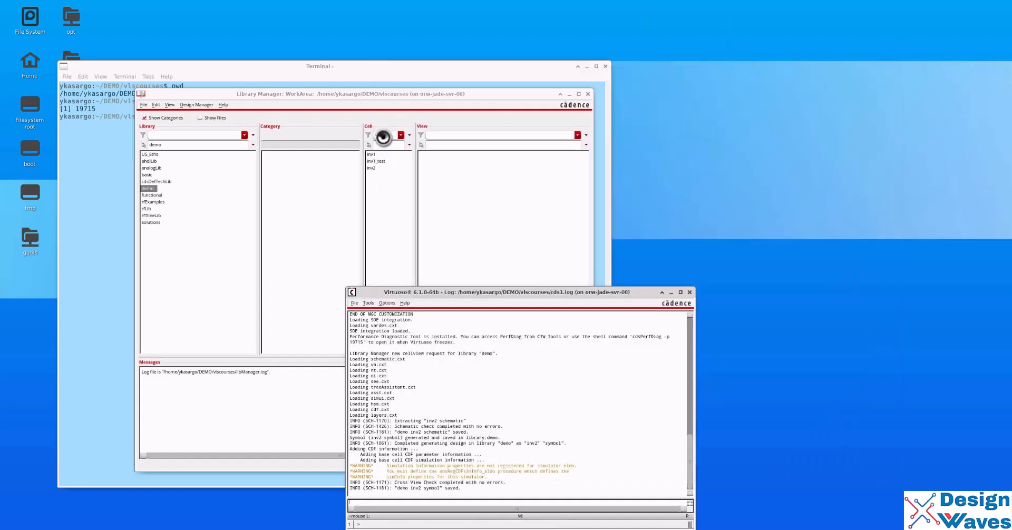
Check the schematic and symbol views of the inv2 cell in the demo library
{"action": "left_click", "coordinate": [372, 168]}
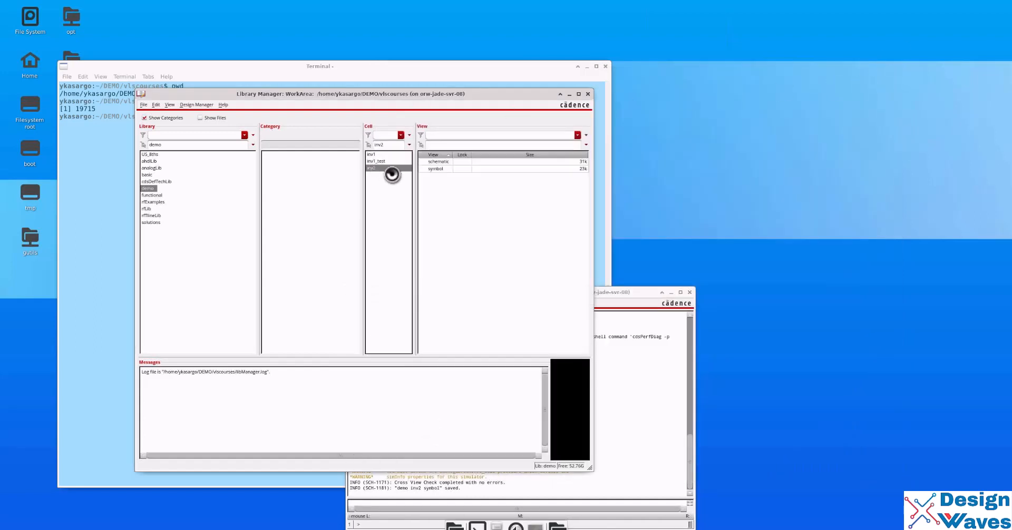
{"action": "double_click", "coordinate": [440, 163]}
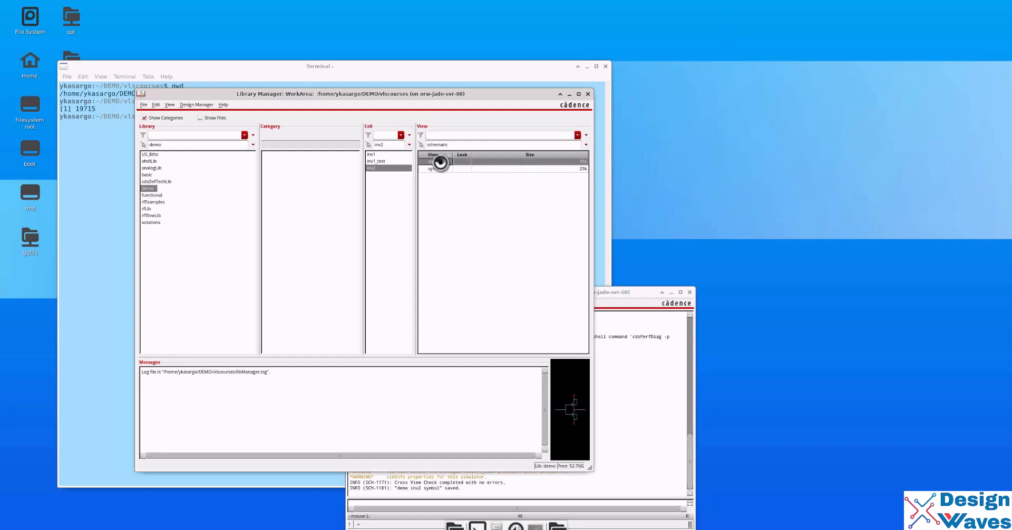
{"action": "left_click", "coordinate": [404, 170]}
{"action": "double_click", "coordinate": [442, 169]}
{"action": "left_click", "coordinate": [405, 170]}
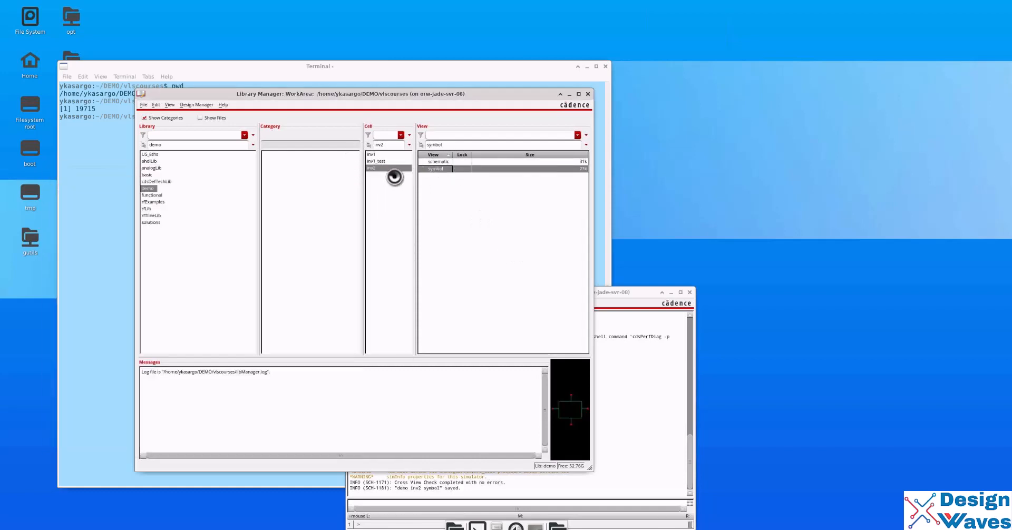
Create a schematic cellview for a cell named inv2_test in the demo library, and enlarge its editor window
{"action": "left_click", "coordinate": [145, 104]}
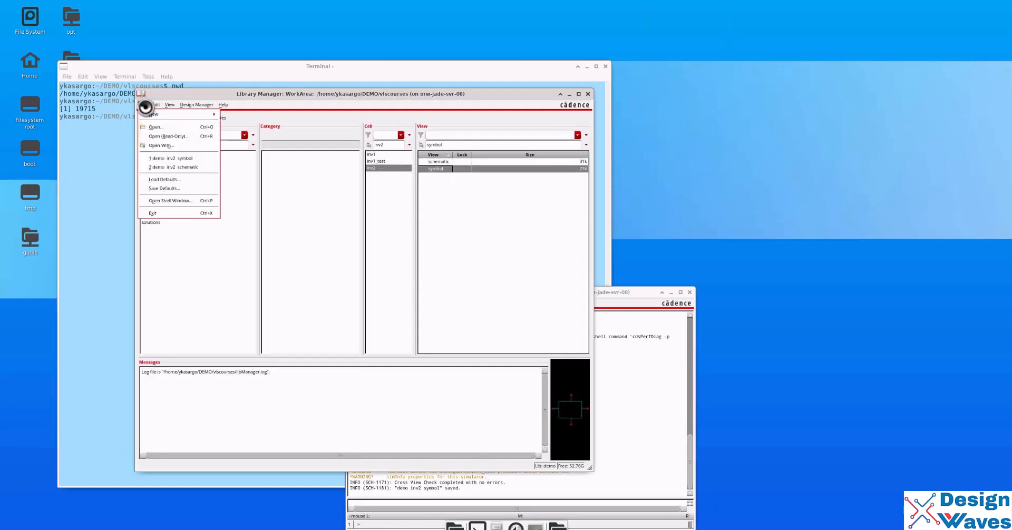
{"action": "mouse_move", "coordinate": [204, 114]}
{"action": "left_click", "coordinate": [232, 125]}
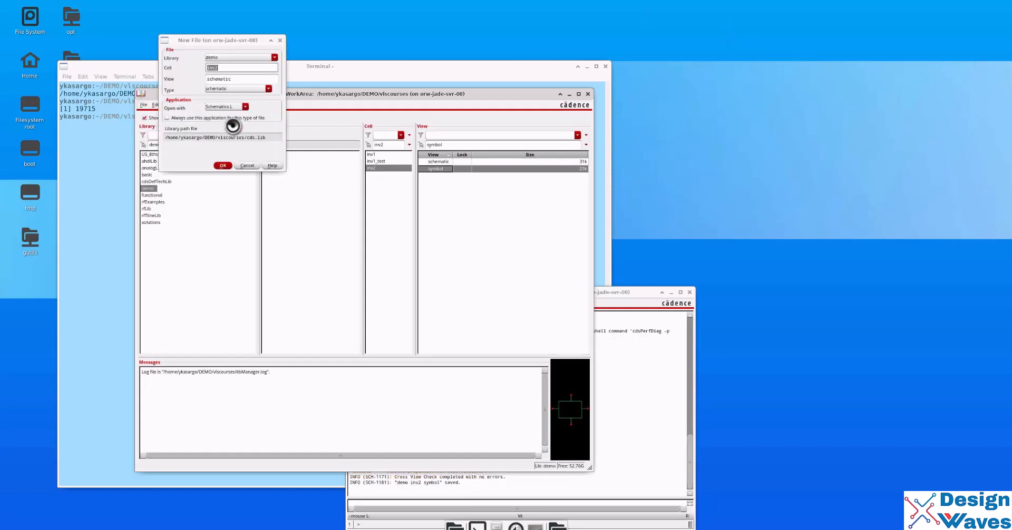
{"action": "left_click", "coordinate": [230, 69]}
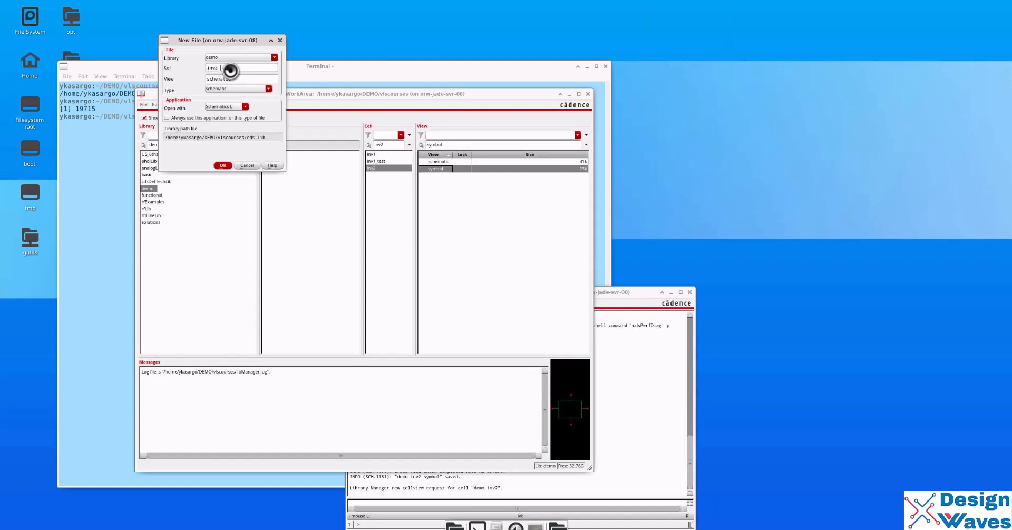
{"action": "type", "text": "_test"}
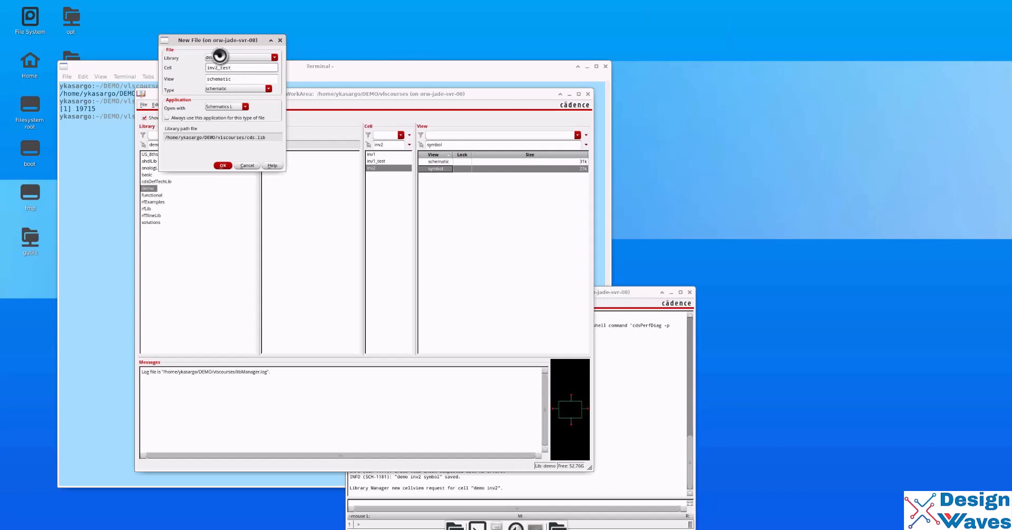
{"action": "left_click", "coordinate": [223, 166]}
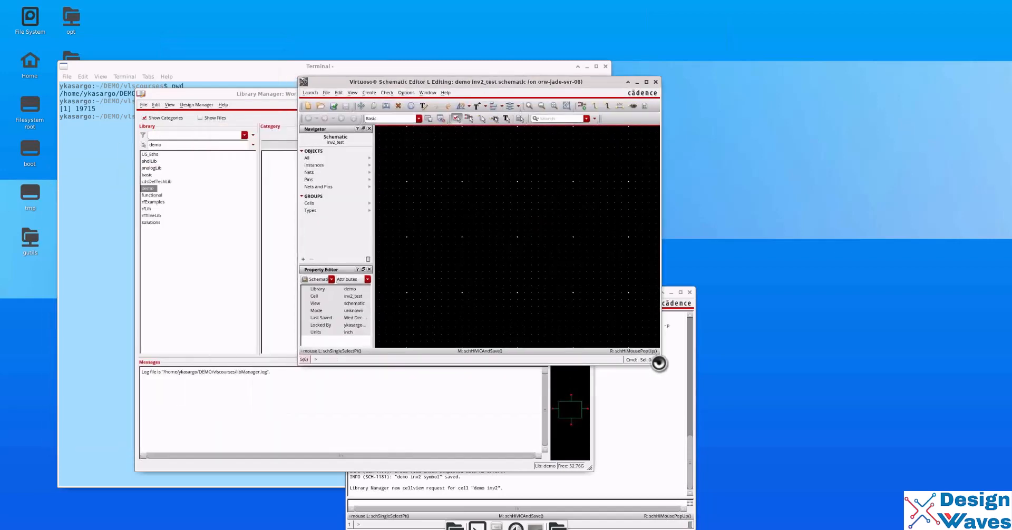
{"action": "left_click_drag", "start_coordinate": [659, 365], "coordinate": [842, 479]}
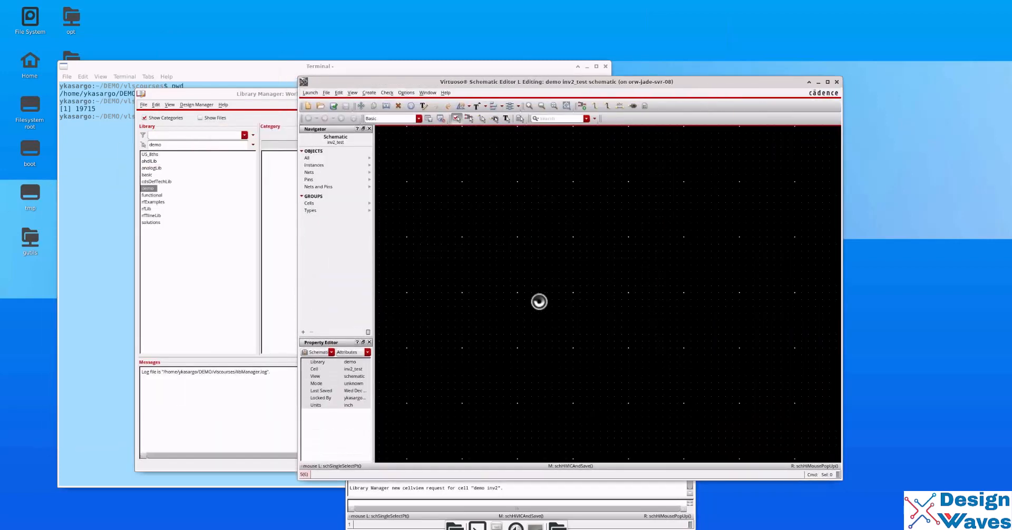
Place one inv2 symbol instance from the demo library in the middle of the inv2_test schematic
{"action": "key", "text": "i"}
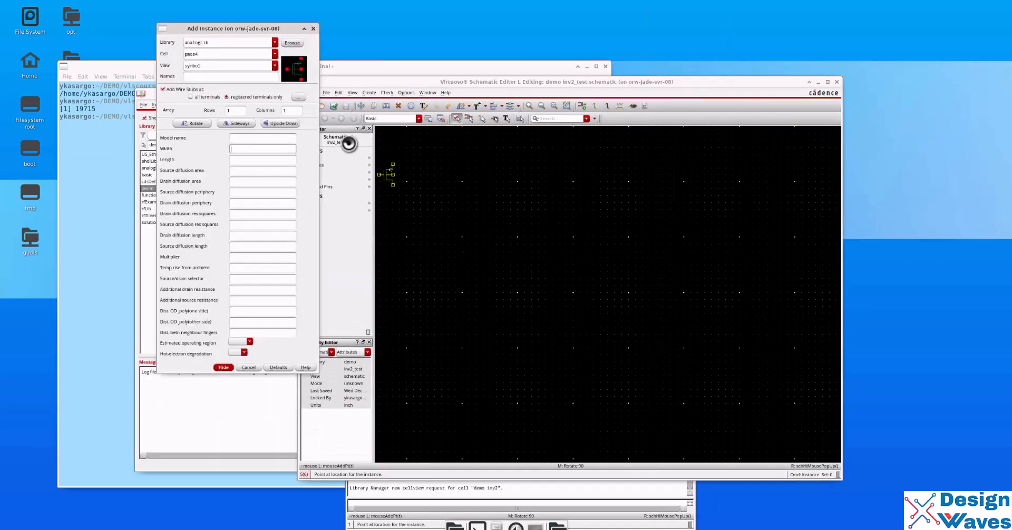
{"action": "left_click", "coordinate": [275, 42]}
{"action": "left_click", "coordinate": [214, 74]}
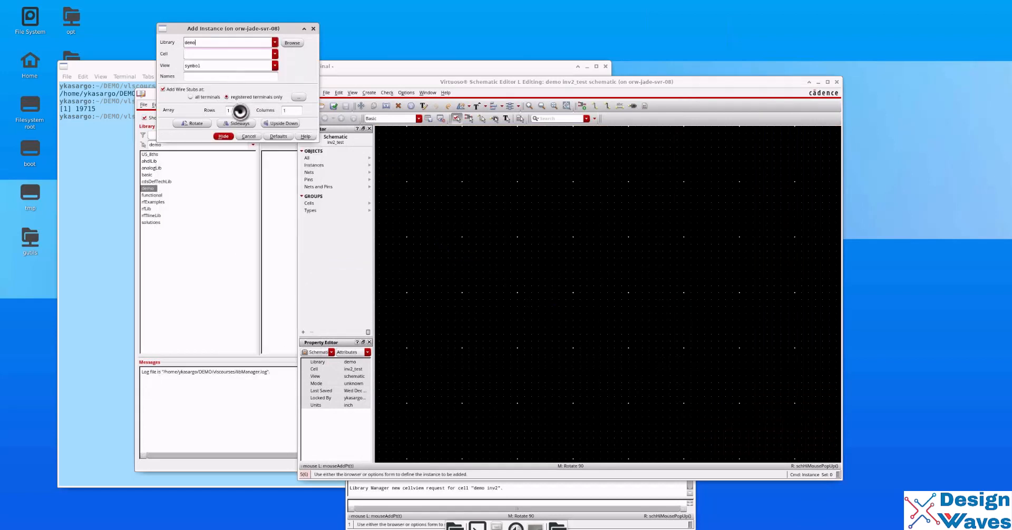
{"action": "left_click", "coordinate": [204, 53]}
{"action": "type", "text": "inv"}
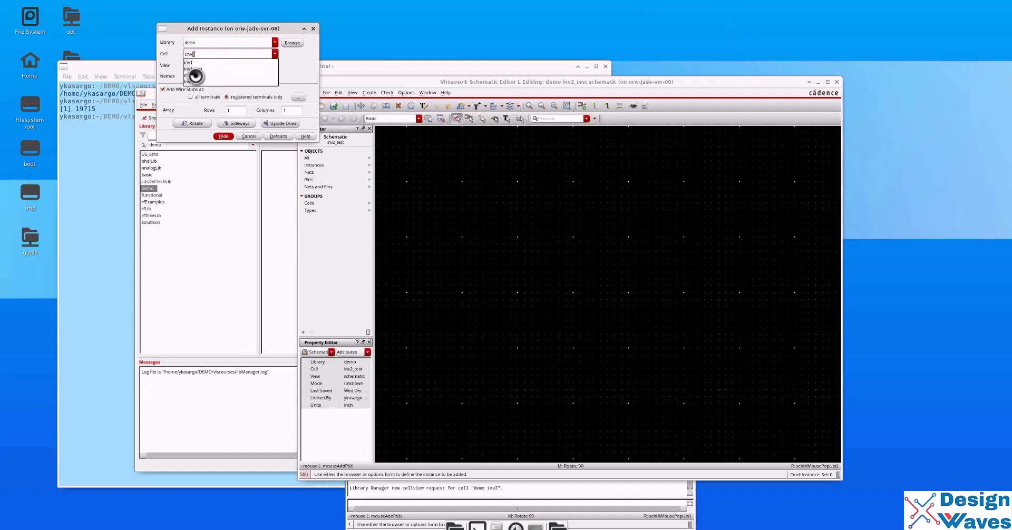
{"action": "left_click", "coordinate": [193, 75]}
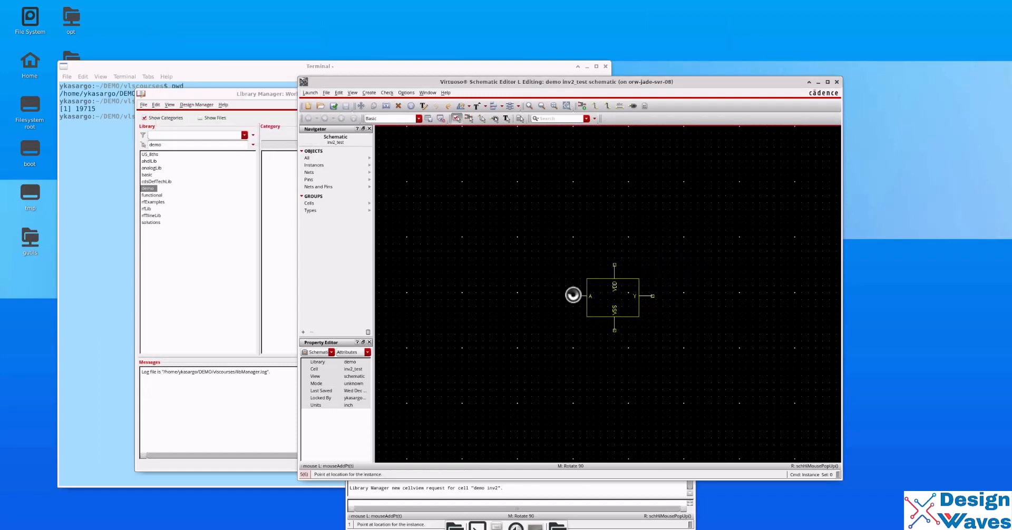
{"action": "left_click", "coordinate": [573, 293]}
{"action": "key", "text": "Escape"}
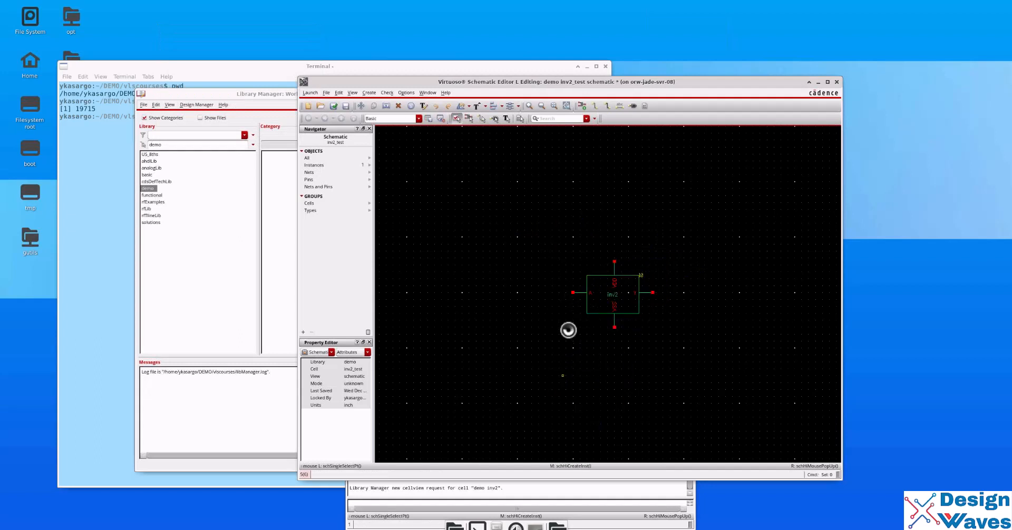
Draw horizontal wire stubs outward from terminals A and Y of the inv2 instance
{"action": "left_click", "coordinate": [572, 293]}
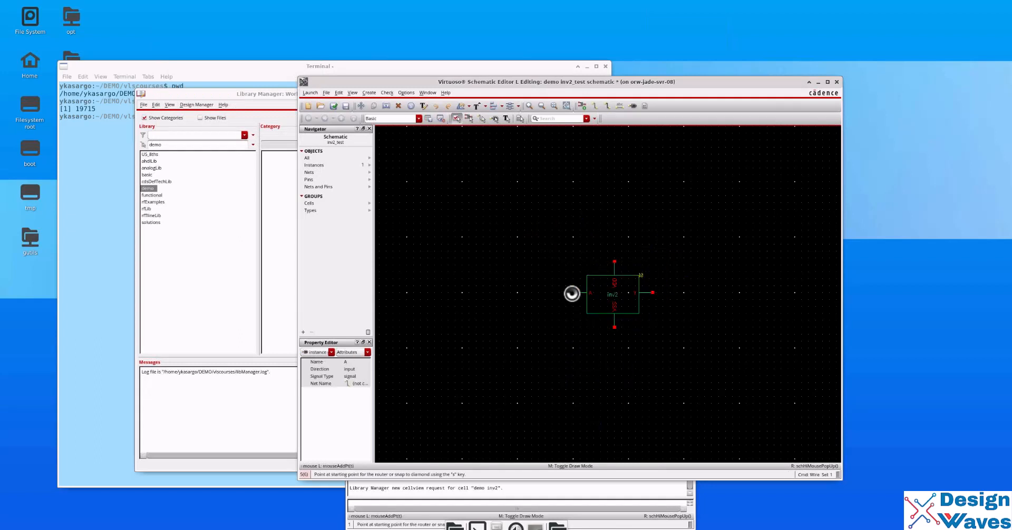
{"action": "left_click", "coordinate": [527, 292]}
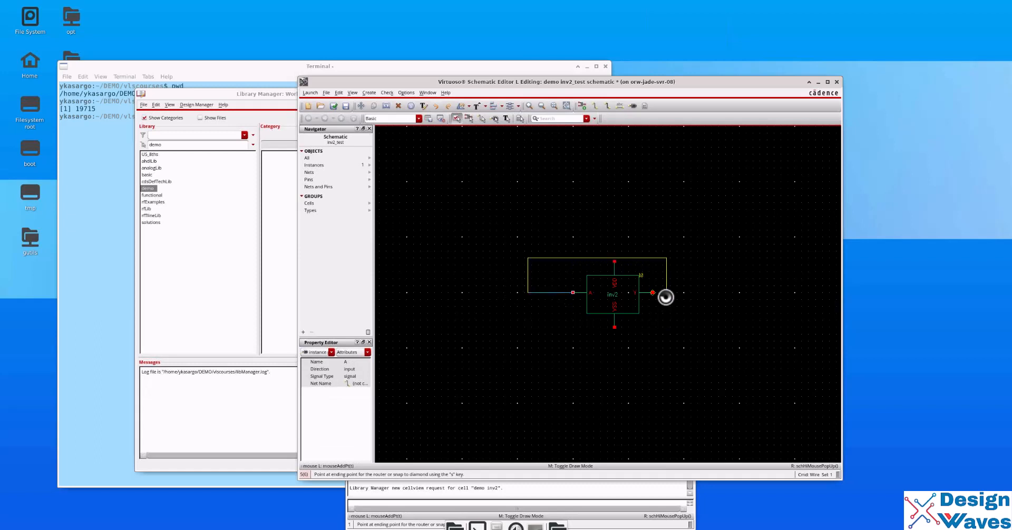
{"action": "key", "text": "Escape"}
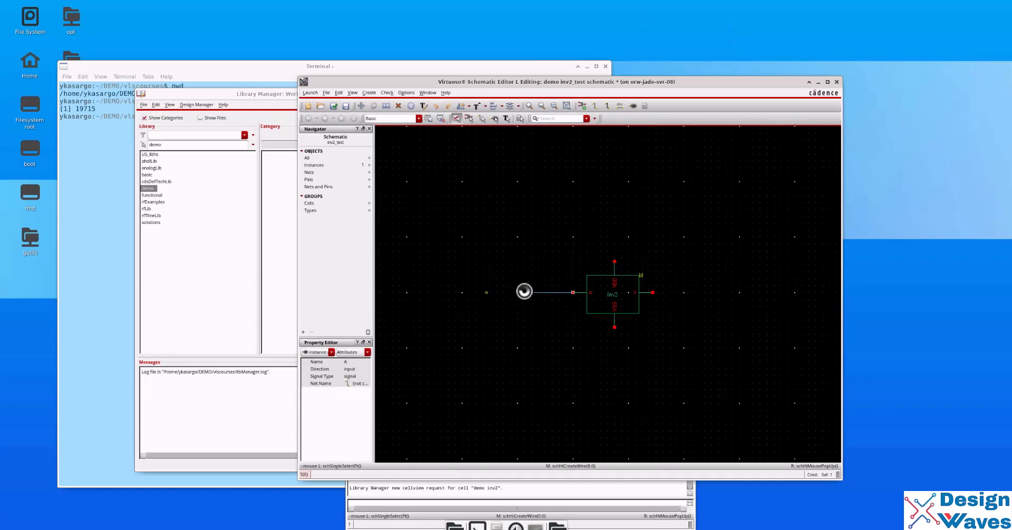
{"action": "left_click", "coordinate": [653, 292]}
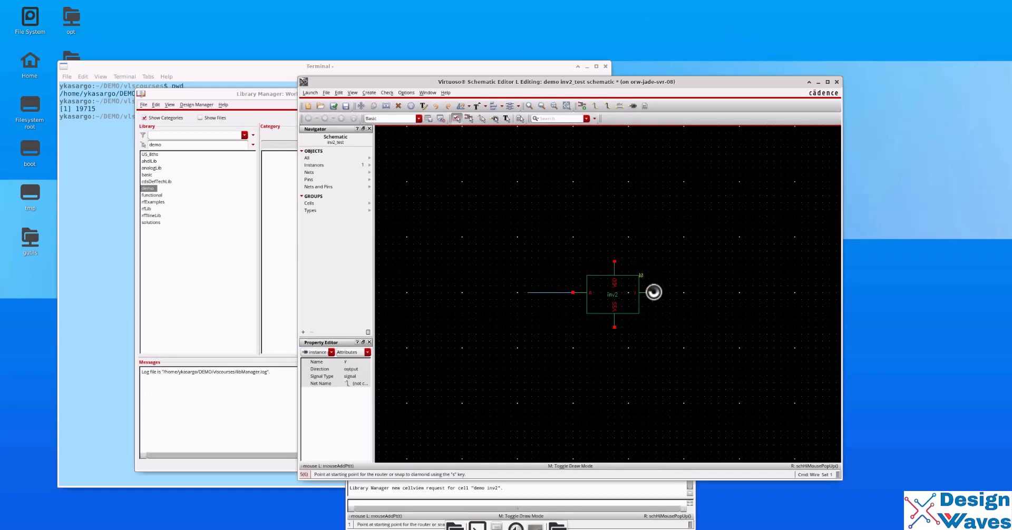
{"action": "double_click", "coordinate": [711, 294]}
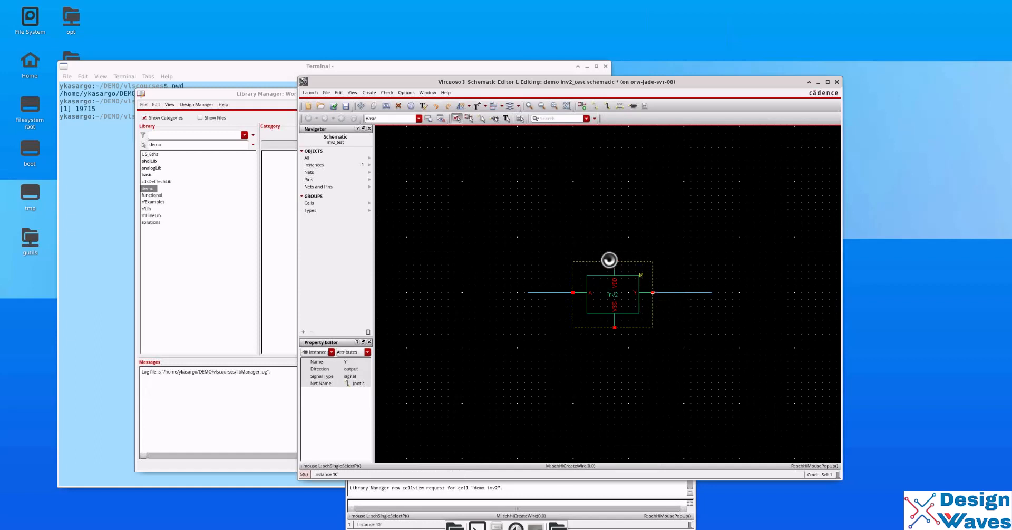
Draw vertical wire stubs outward from the VDD and VSS terminals of the inv2 instance
{"action": "left_click", "coordinate": [614, 261]}
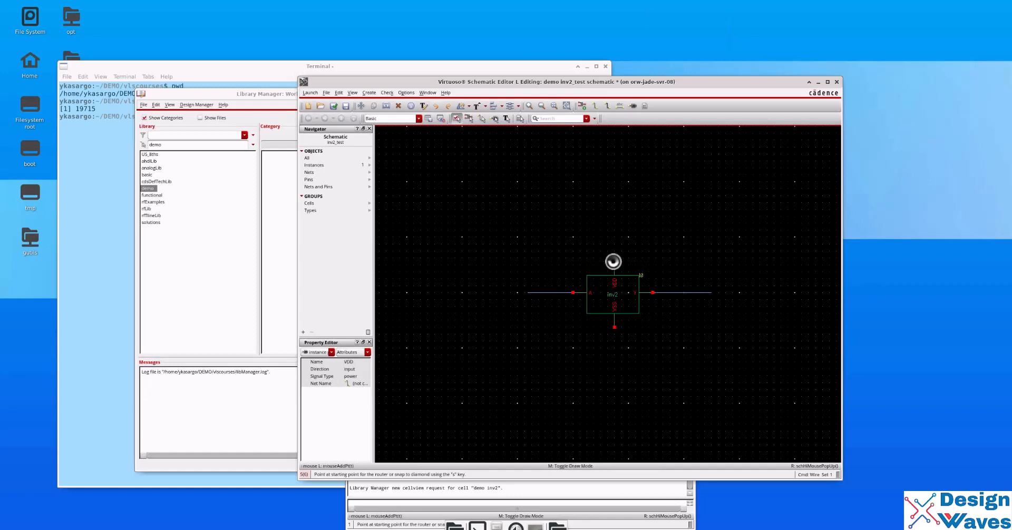
{"action": "double_click", "coordinate": [613, 225]}
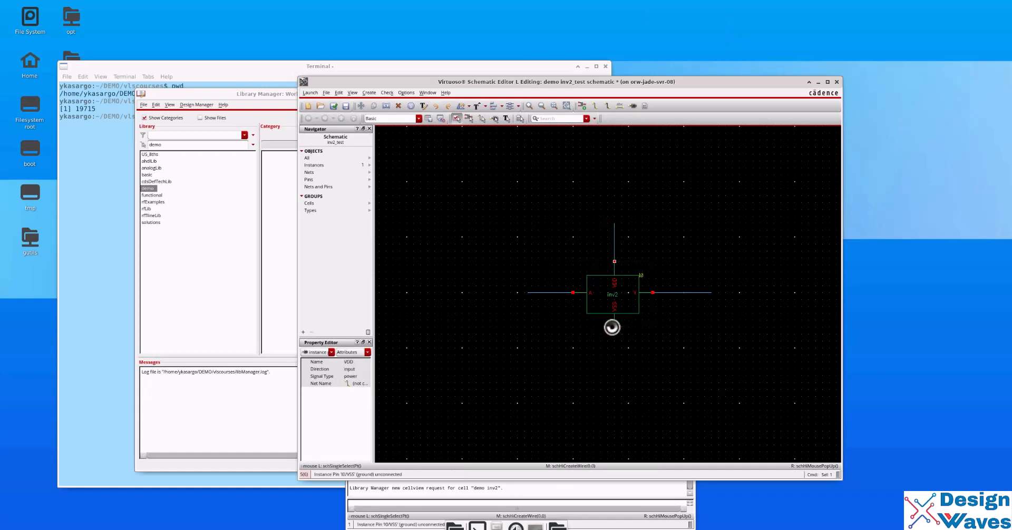
{"action": "left_click", "coordinate": [613, 327]}
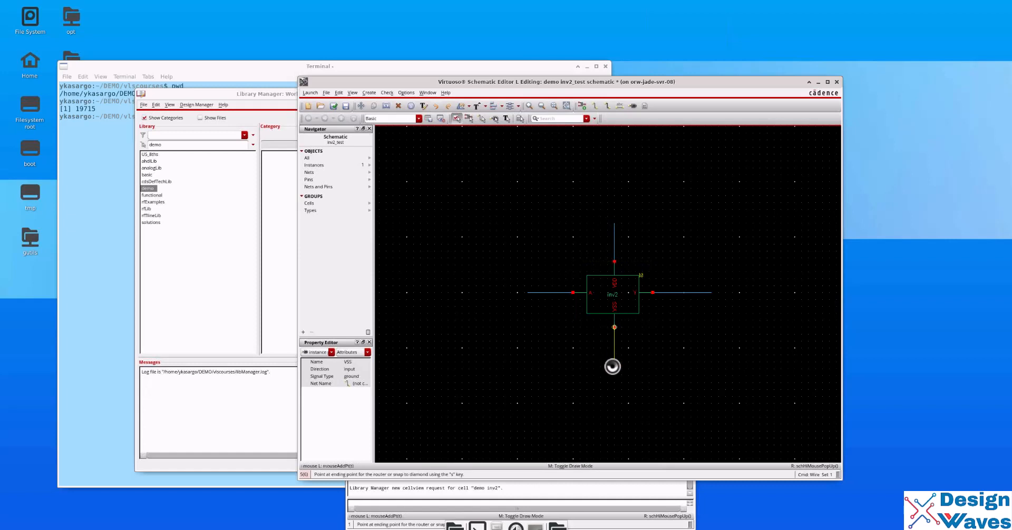
{"action": "double_click", "coordinate": [613, 362]}
Start adding another instance and set its library to analogLib
{"action": "key", "text": "i"}
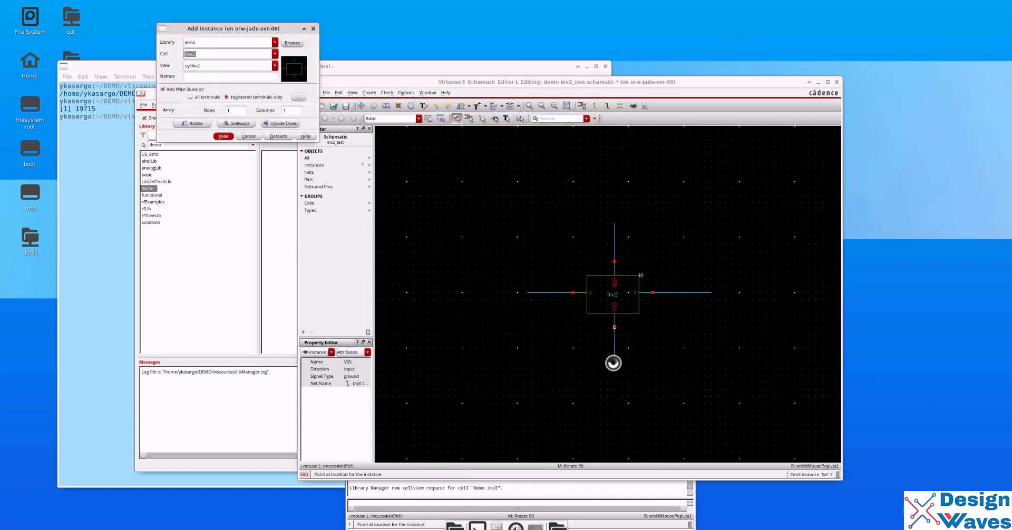
{"action": "double_click", "coordinate": [199, 42]}
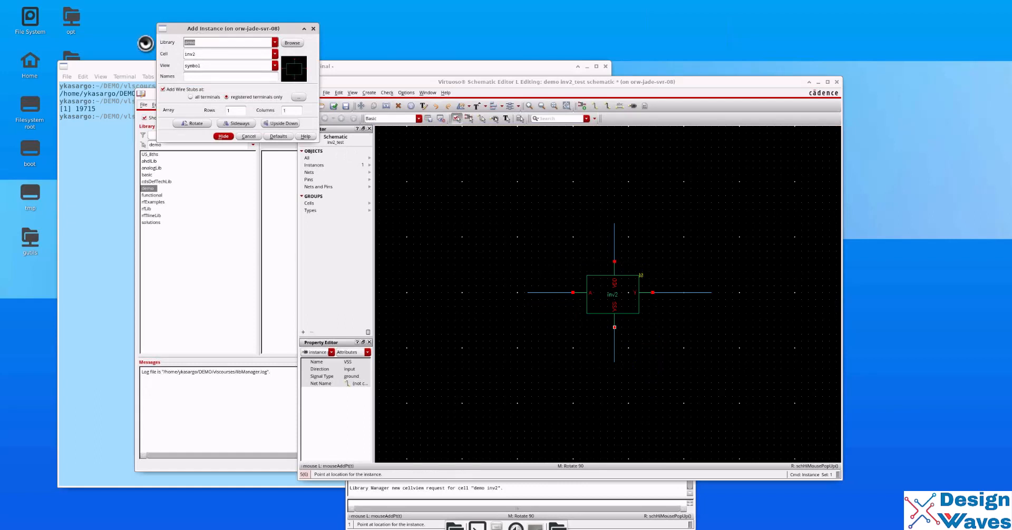
{"action": "type", "text": "analogLib"}
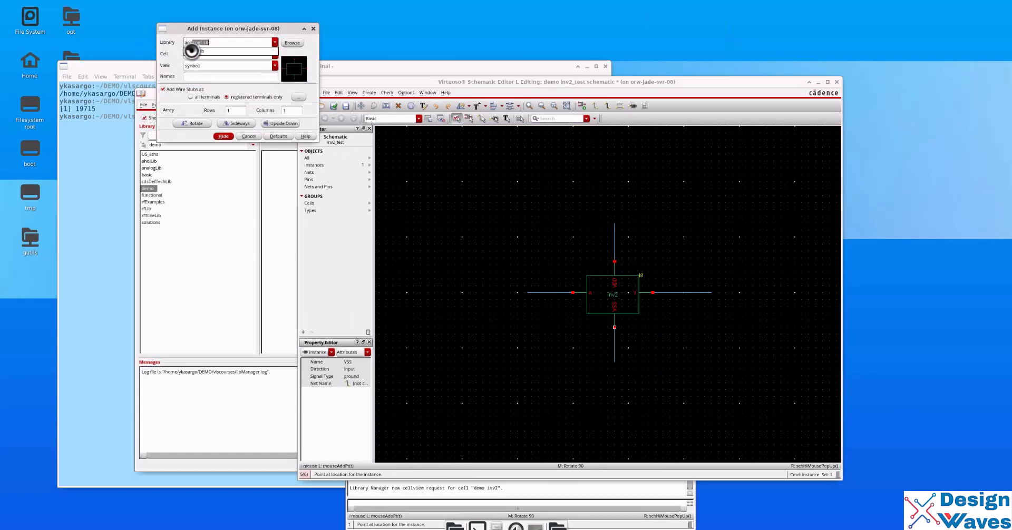
{"action": "left_click", "coordinate": [187, 55]}
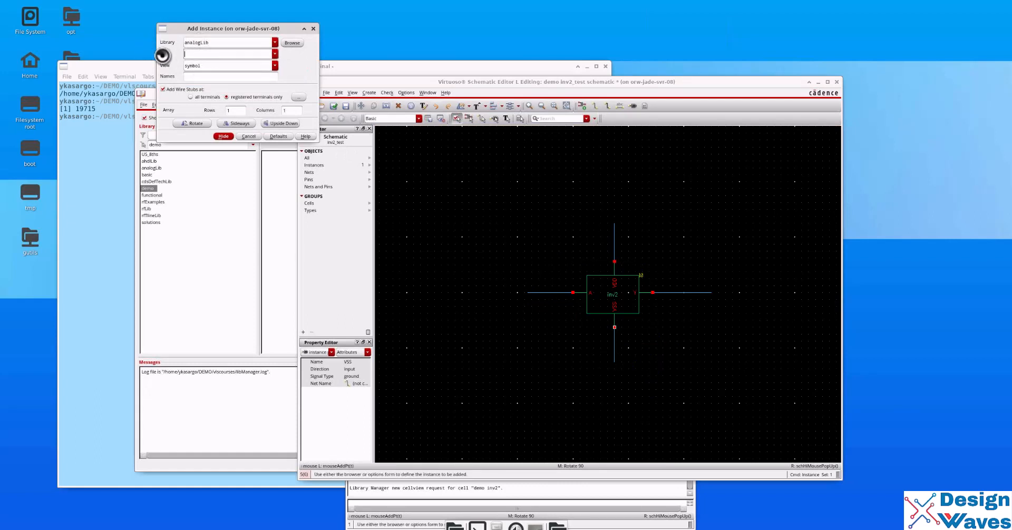
{"action": "type", "text": "vpu"}
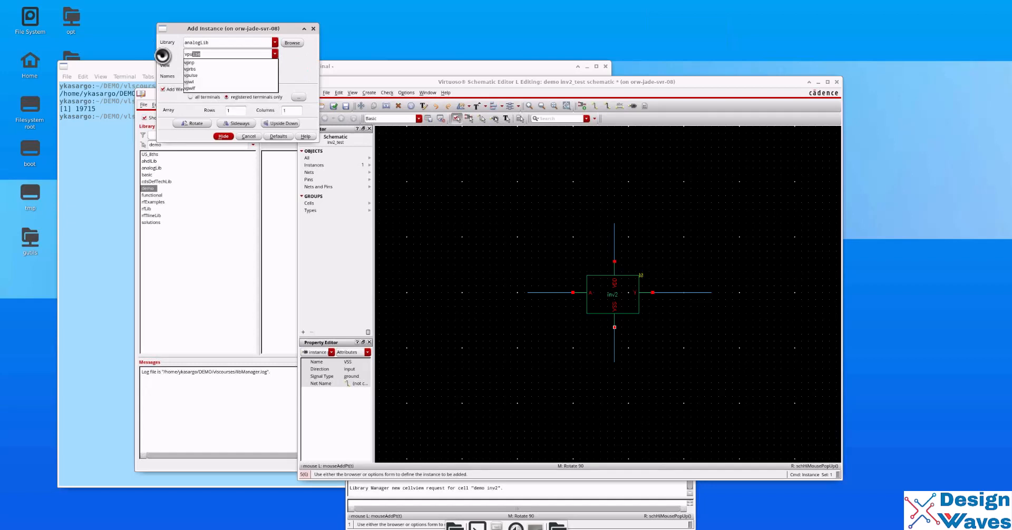
{"action": "key", "text": "BackSpace"}
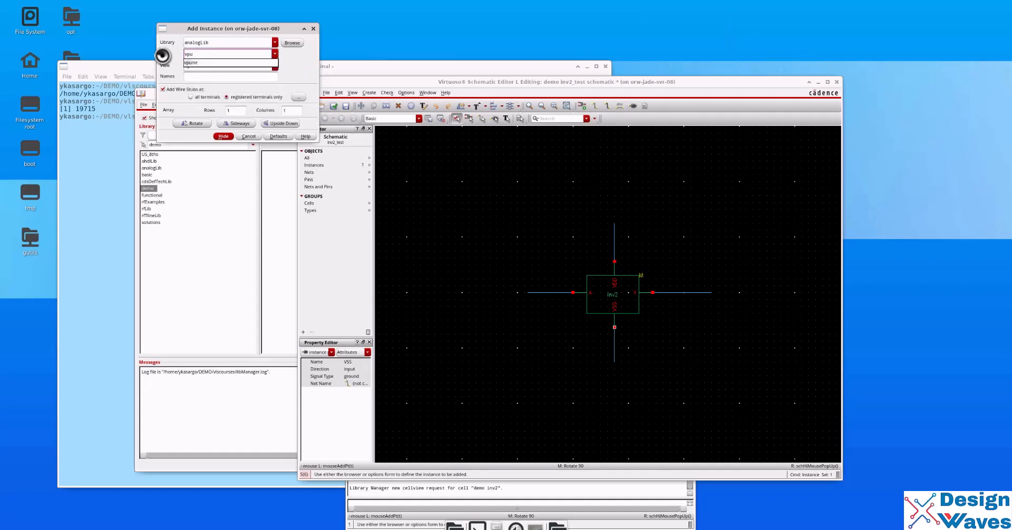
{"action": "key", "text": "BackSpace"}
{"action": "key", "text": "BackSpace"}
{"action": "key", "text": "BackSpace"}
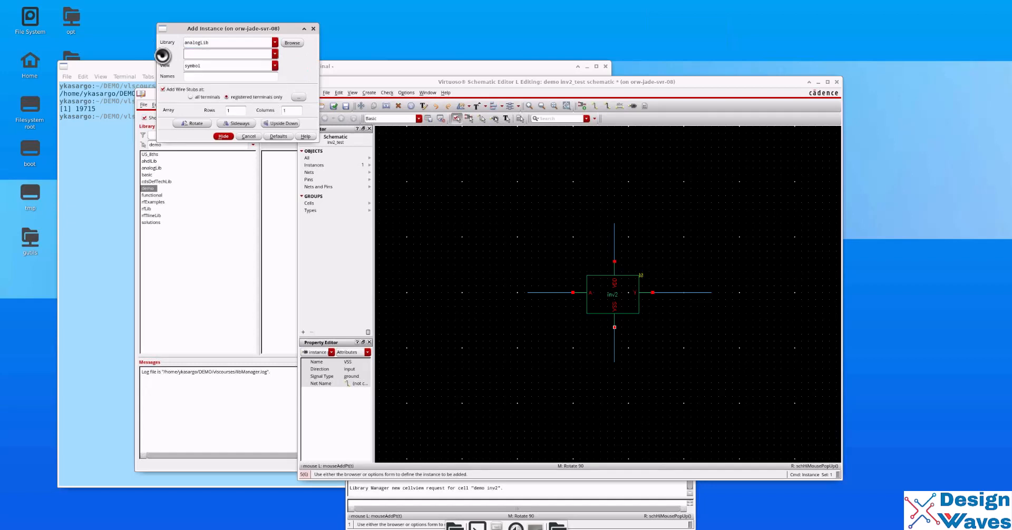
Place a vdc source symbol from analogLib well to the left of the inv2 instance
{"action": "type", "text": "vdc"}
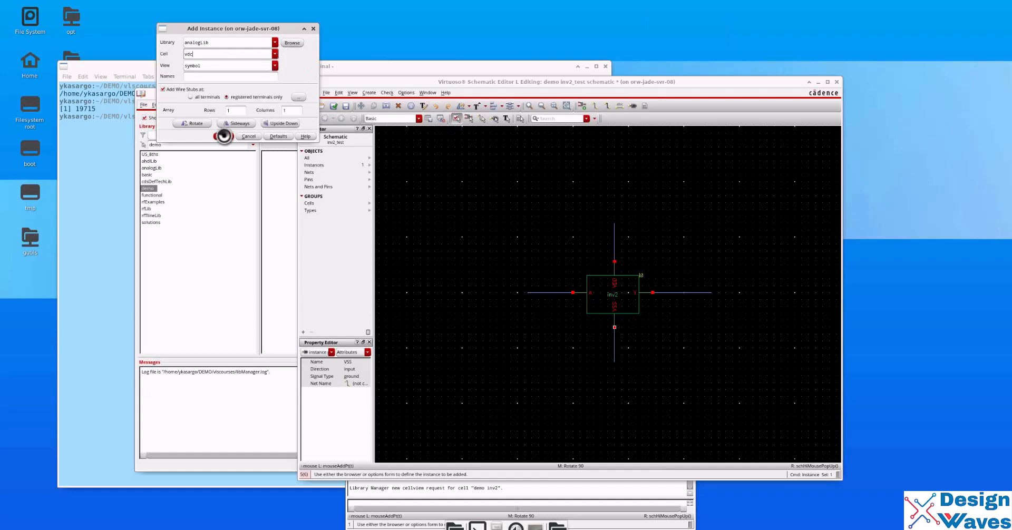
{"action": "left_click", "coordinate": [223, 136]}
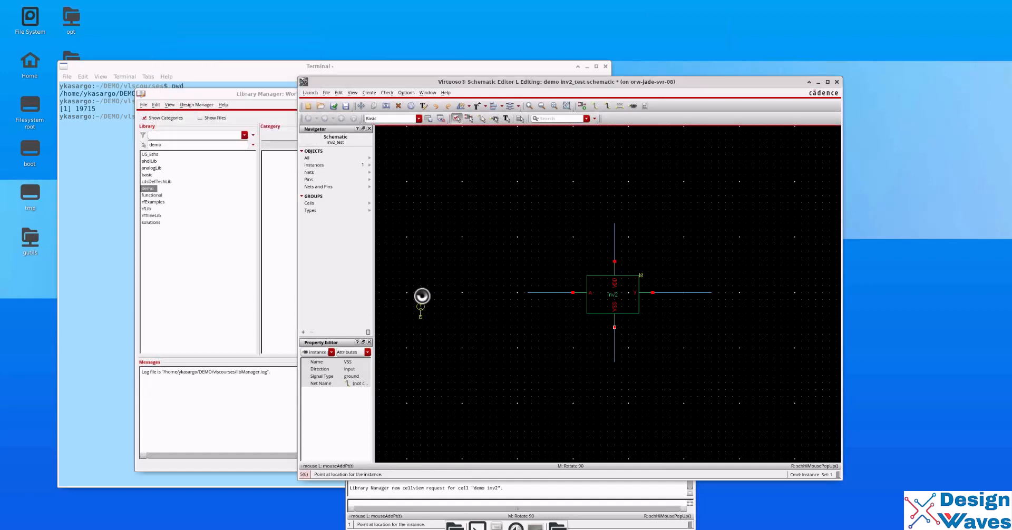
{"action": "left_click", "coordinate": [407, 292]}
{"action": "key", "text": "Escape"}
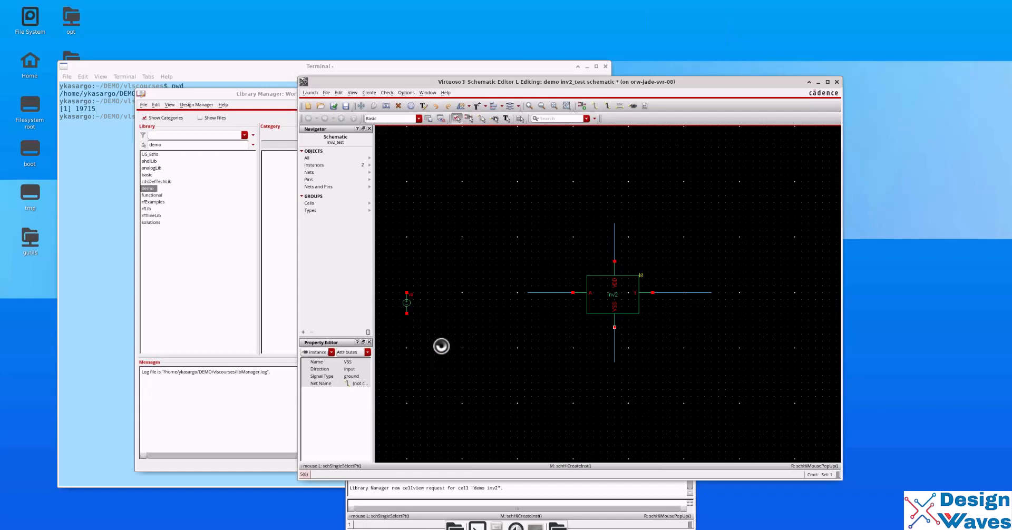
Place a vpulse source symbol from analogLib between the vdc source and the inv2 instance
{"action": "key", "text": "i"}
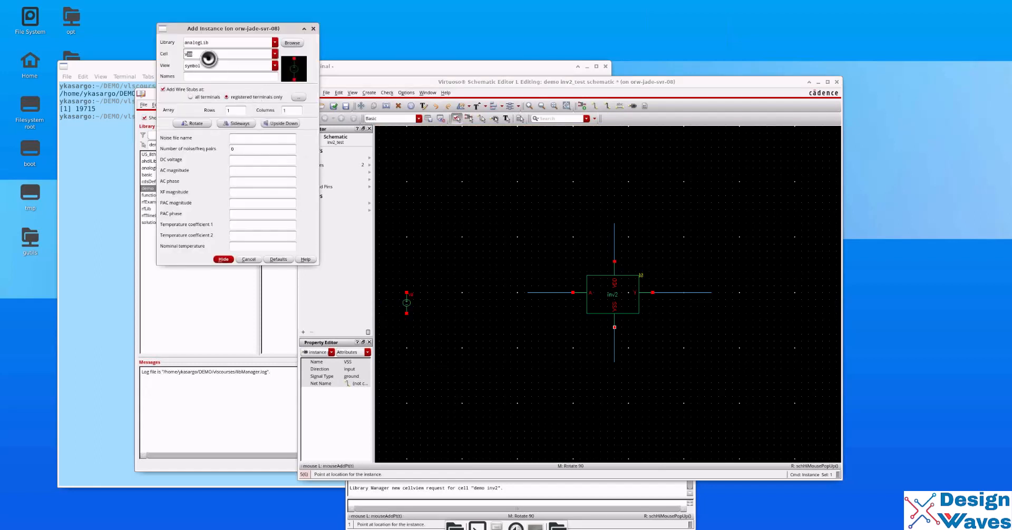
{"action": "type", "text": "pulse"}
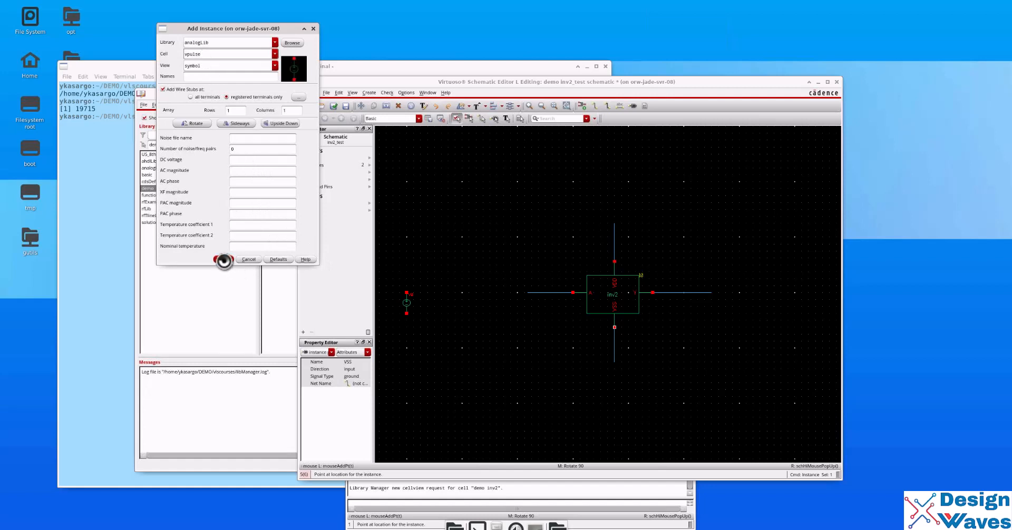
{"action": "left_click", "coordinate": [223, 259]}
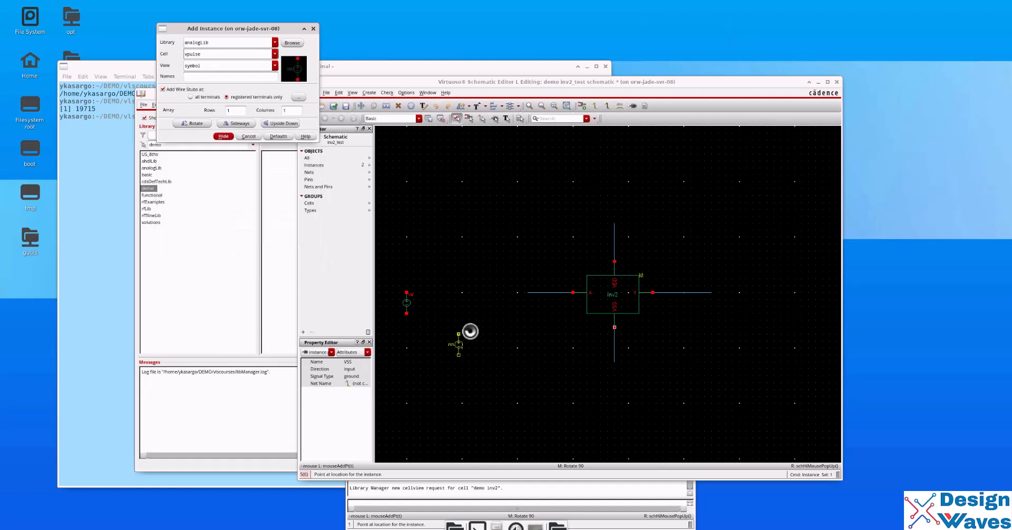
{"action": "left_click", "coordinate": [481, 294]}
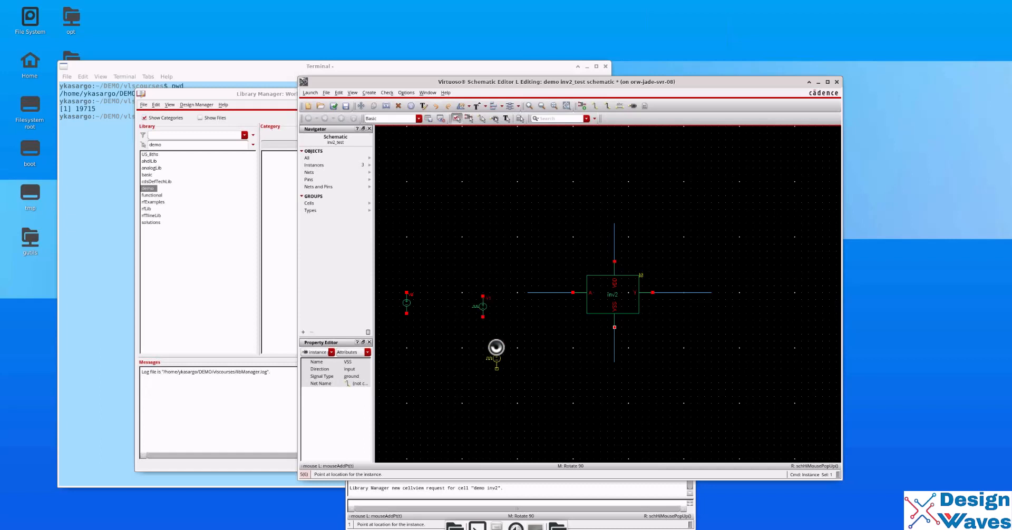
{"action": "key", "text": "Escape"}
Wire the stub at terminal A to the vpulse source's upper terminal and move the source down with its wire attached
{"action": "key", "text": "w"}
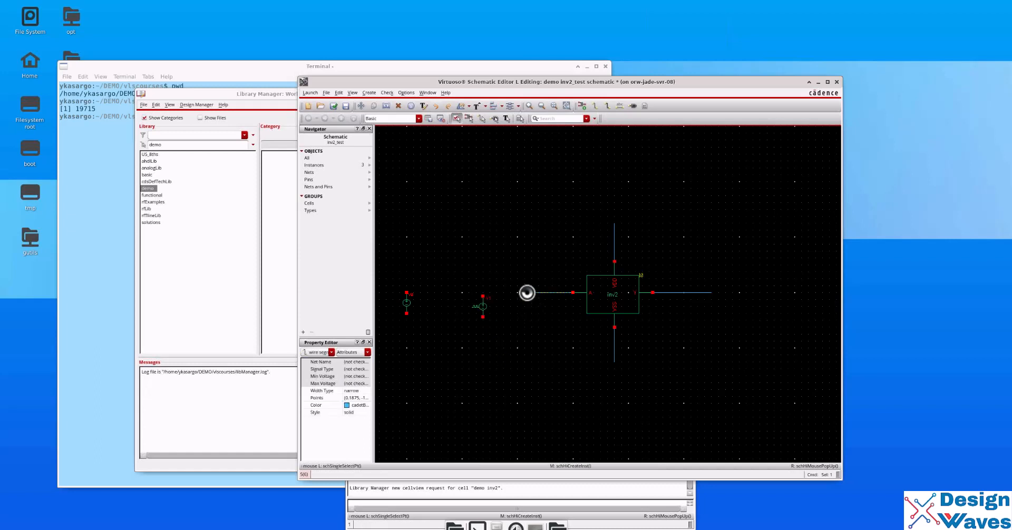
{"action": "left_click", "coordinate": [527, 293]}
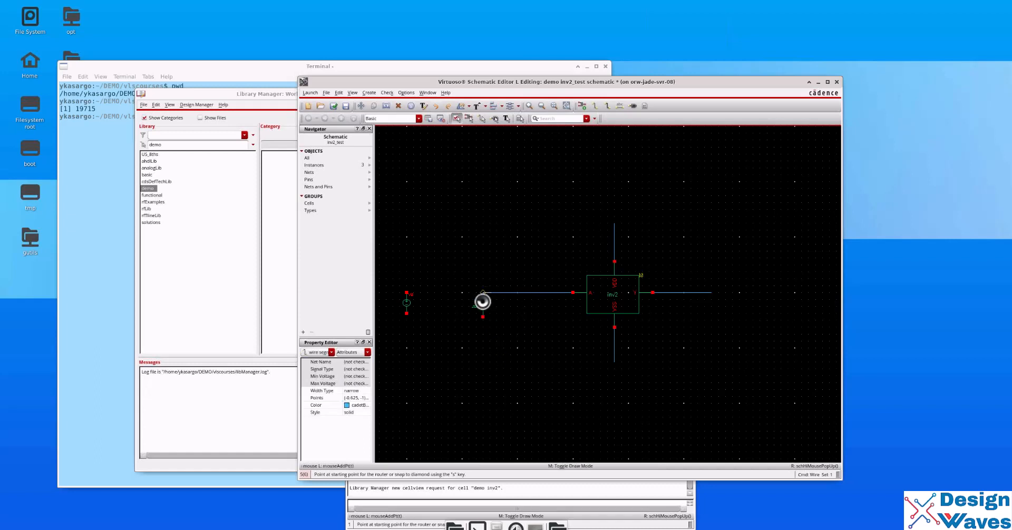
{"action": "left_click", "coordinate": [483, 298]}
{"action": "key", "text": "Escape"}
{"action": "left_click_drag", "start_coordinate": [483, 309], "coordinate": [487, 340]}
{"action": "left_click", "coordinate": [492, 378]}
Place analogLib gnd symbols at the lower terminals of the vpulse and vdc sources and at the end of the VSS wire
{"action": "key", "text": "i"}
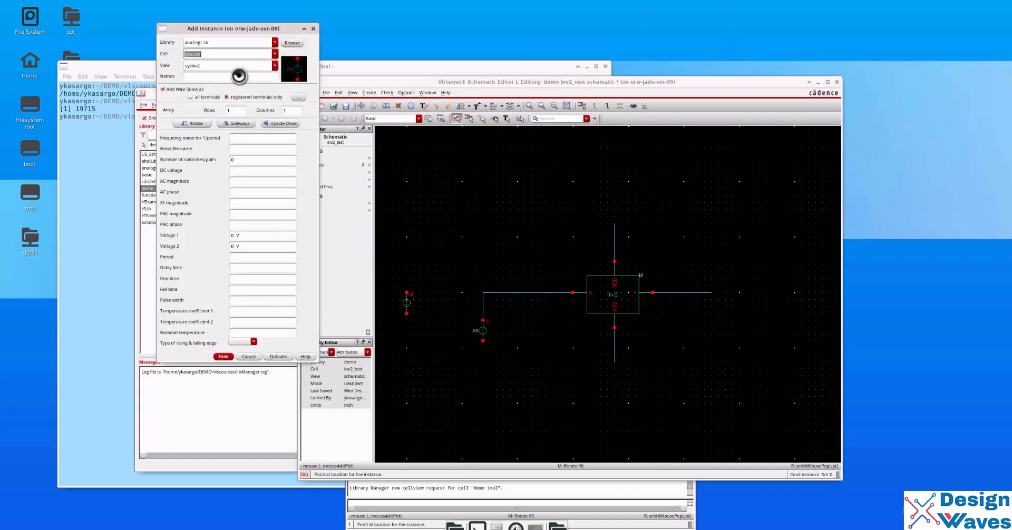
{"action": "double_click", "coordinate": [205, 53]}
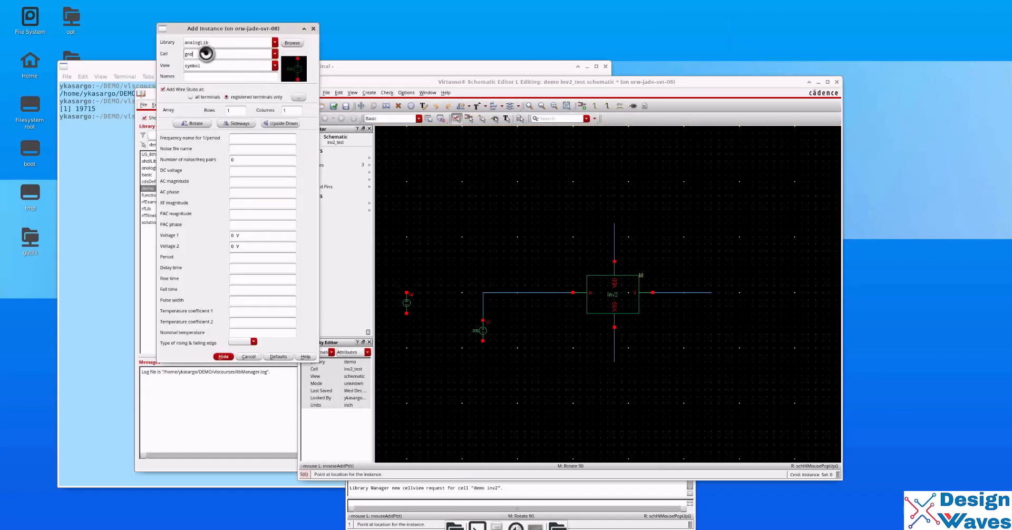
{"action": "key", "text": "Return"}
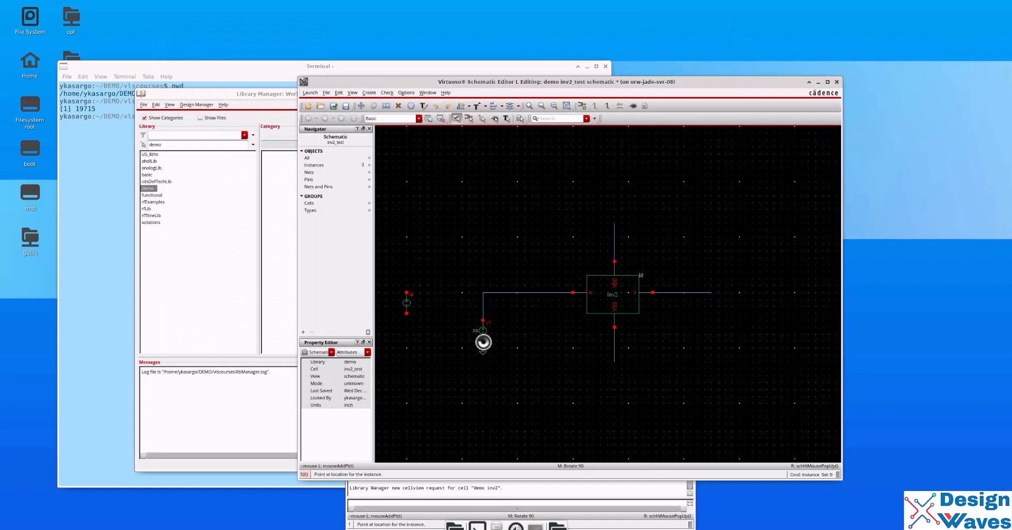
{"action": "left_click", "coordinate": [483, 342]}
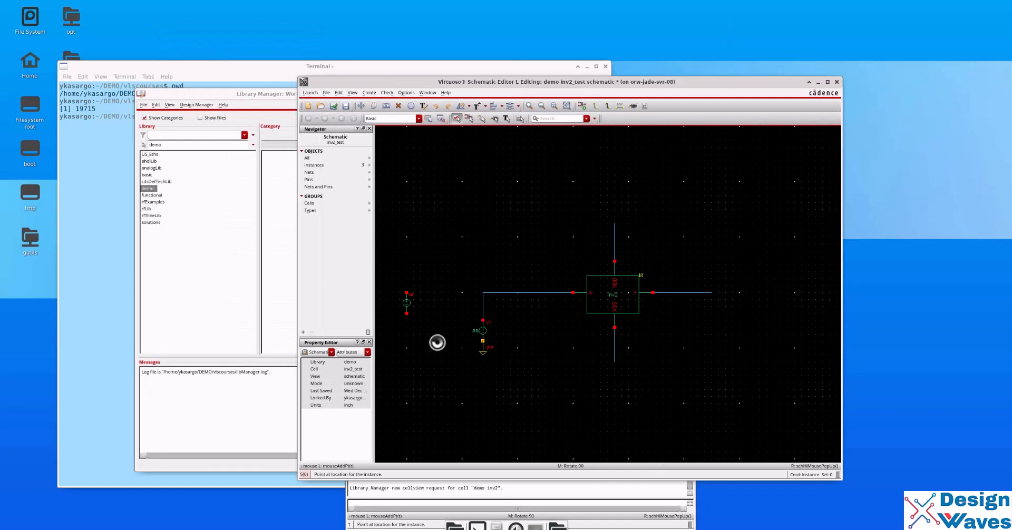
{"action": "left_click", "coordinate": [407, 313]}
{"action": "left_click", "coordinate": [613, 361]}
{"action": "key", "text": "Escape"}
Stretch the vdc source together with its gnd symbol down and slightly toward the vpulse source
{"action": "left_click_drag", "start_coordinate": [389, 272], "coordinate": [422, 332]}
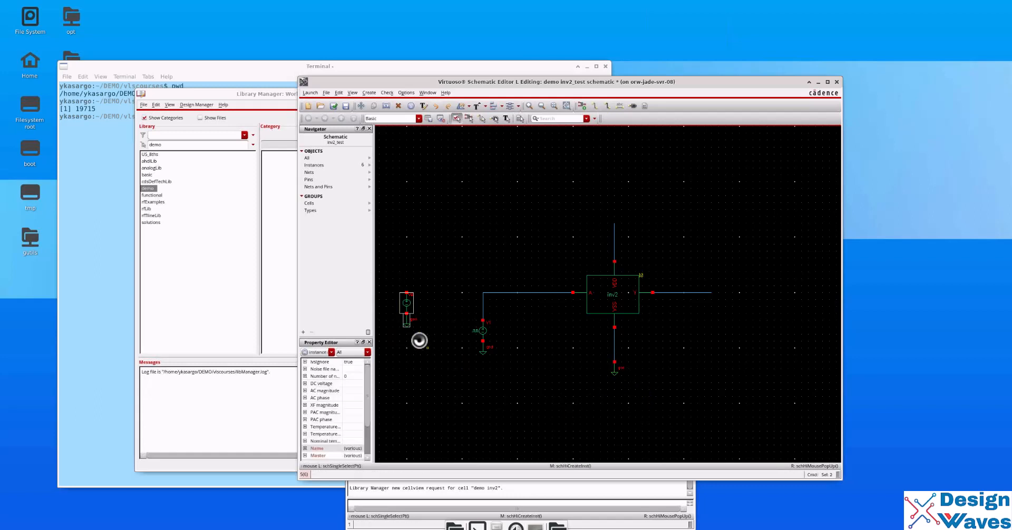
{"action": "key", "text": "s"}
{"action": "left_click", "coordinate": [409, 301]}
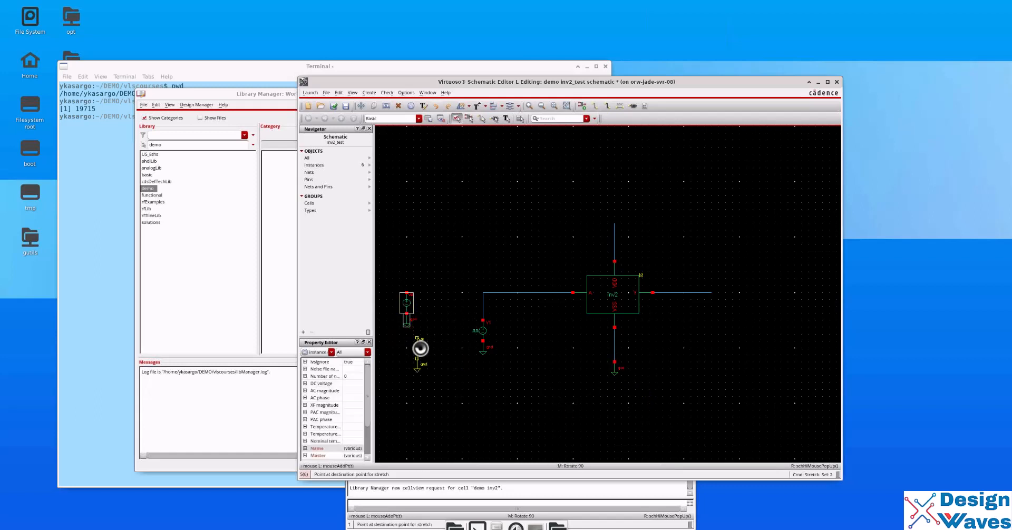
{"action": "left_click", "coordinate": [428, 349]}
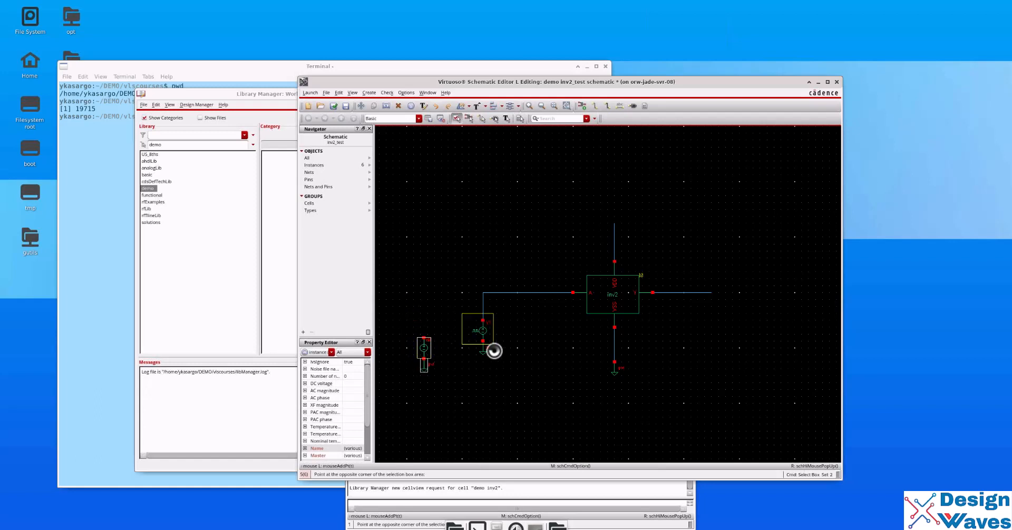
{"action": "key", "text": "w"}
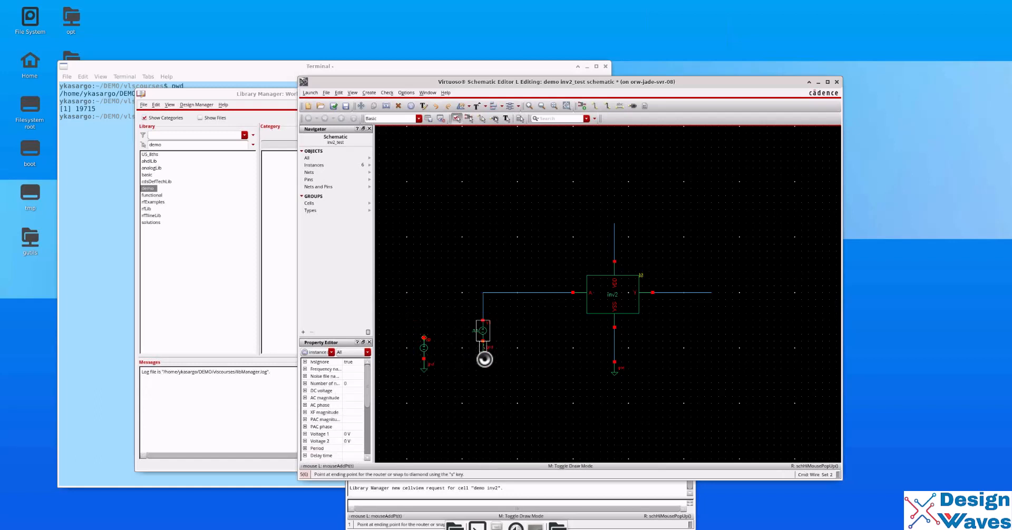
{"action": "left_click", "coordinate": [483, 354]}
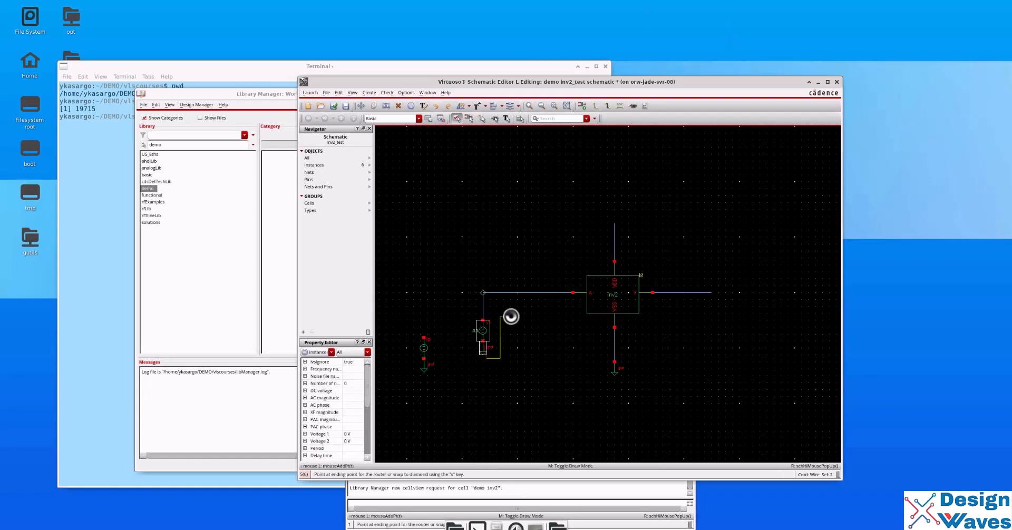
{"action": "left_click", "coordinate": [477, 326]}
{"action": "key", "text": "Escape"}
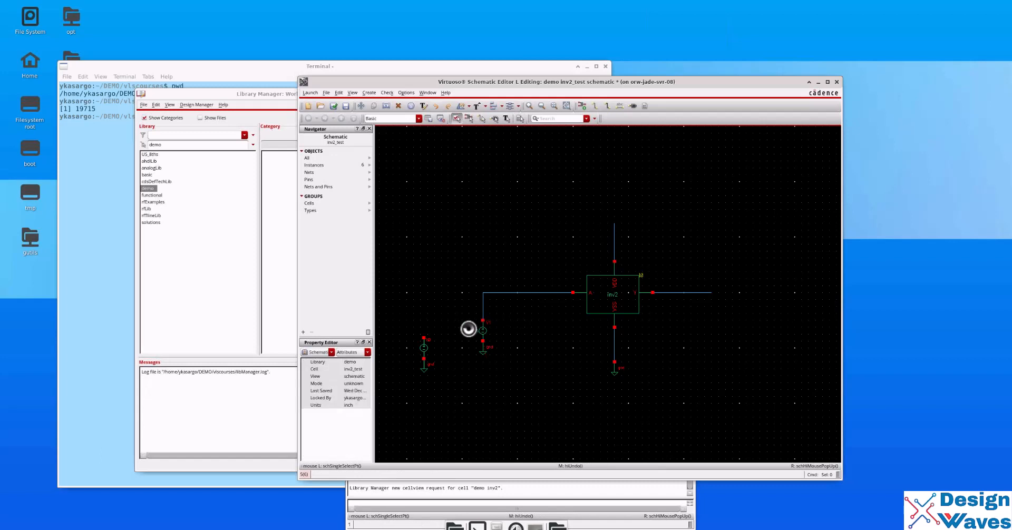
{"action": "left_click_drag", "start_coordinate": [466, 314], "coordinate": [504, 372]}
{"action": "key", "text": "w"}
{"action": "left_click", "coordinate": [483, 341]}
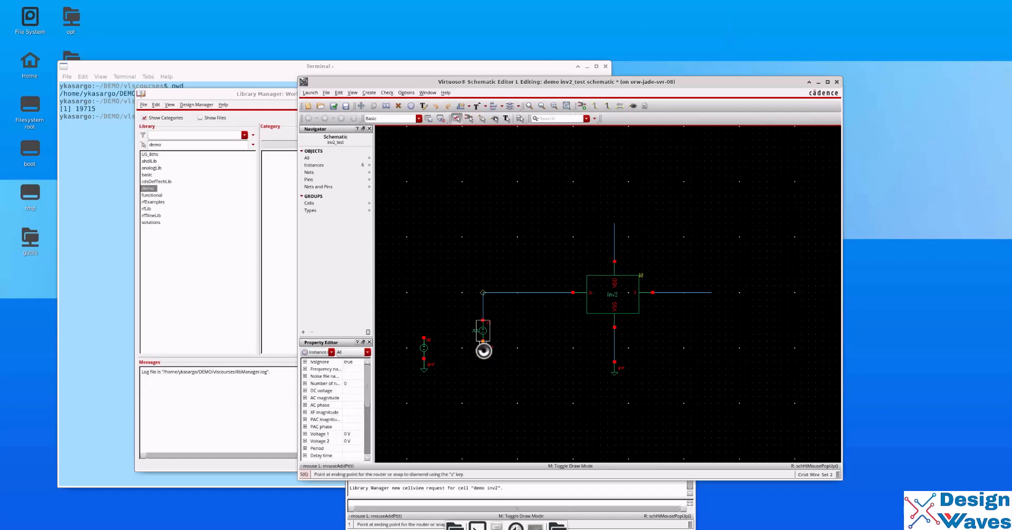
{"action": "key", "text": "Escape"}
{"action": "left_click", "coordinate": [514, 348]}
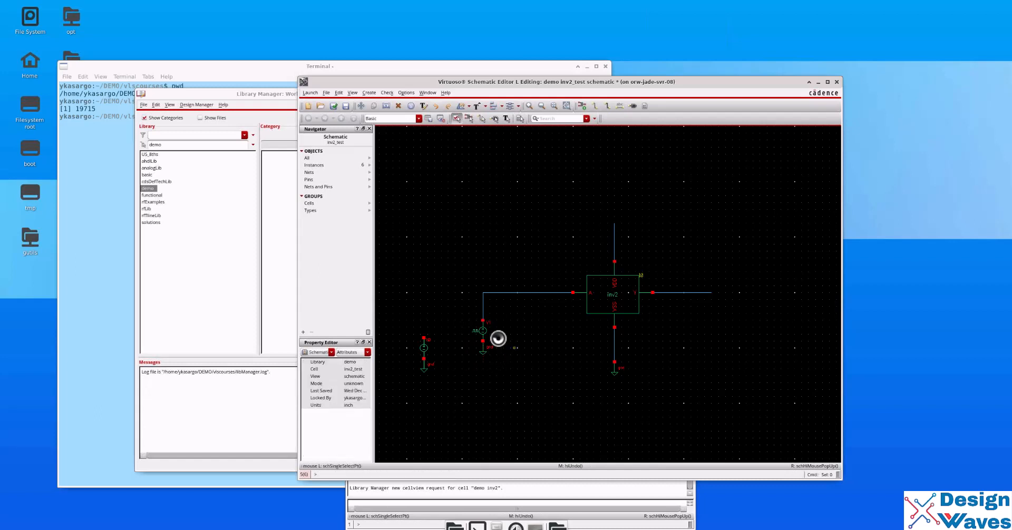
Stretch the vpulse source together with its gnd symbol down, level with the vdc source
{"action": "left_click_drag", "start_coordinate": [466, 272], "coordinate": [500, 406]}
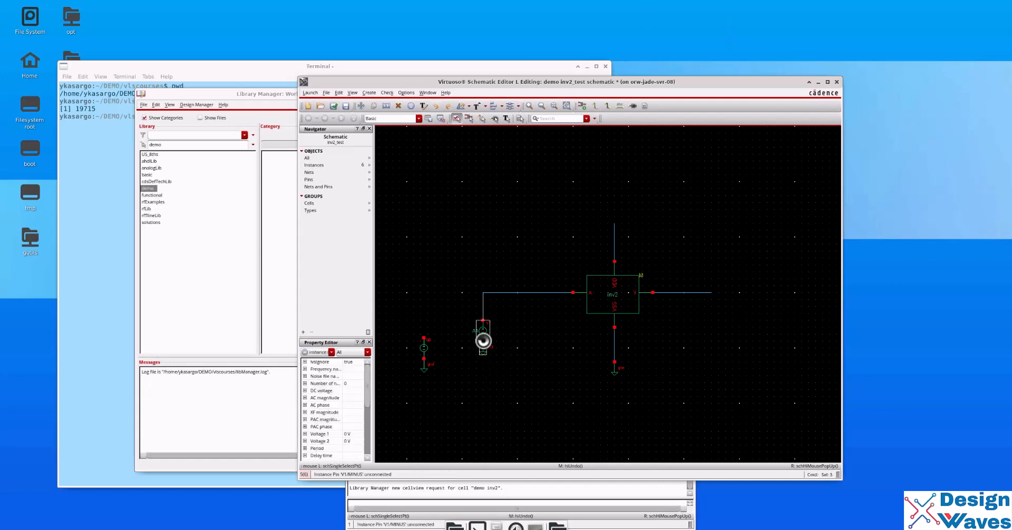
{"action": "key", "text": "s"}
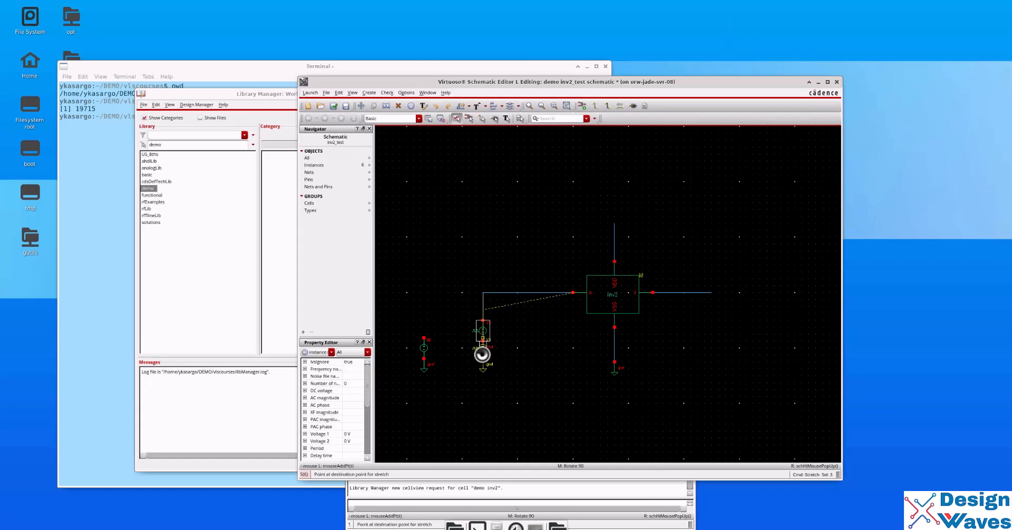
{"action": "left_click", "coordinate": [482, 372]}
{"action": "left_click", "coordinate": [534, 380]}
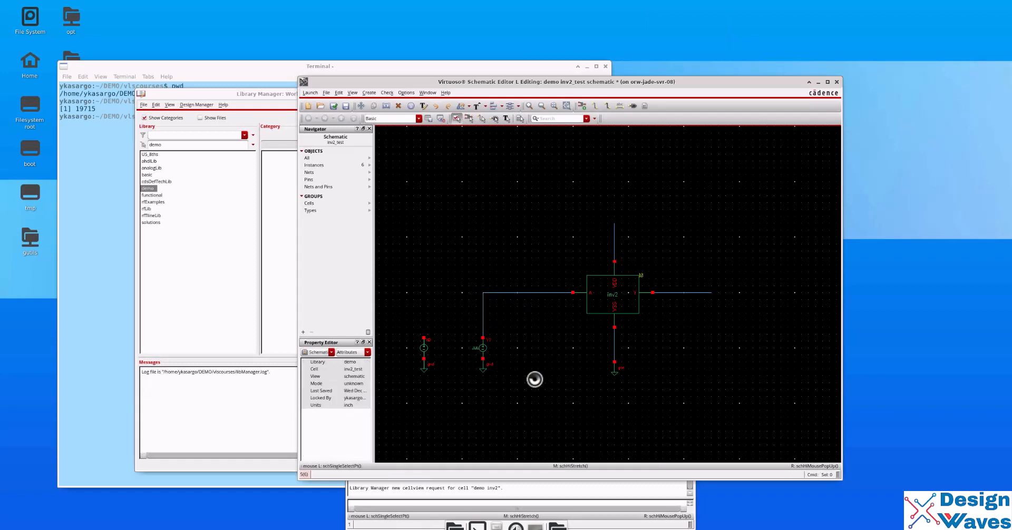
Draw a vertical wire stub up from the vdc source and stretch the three gnd symbols slightly downward
{"action": "left_click", "coordinate": [424, 337]}
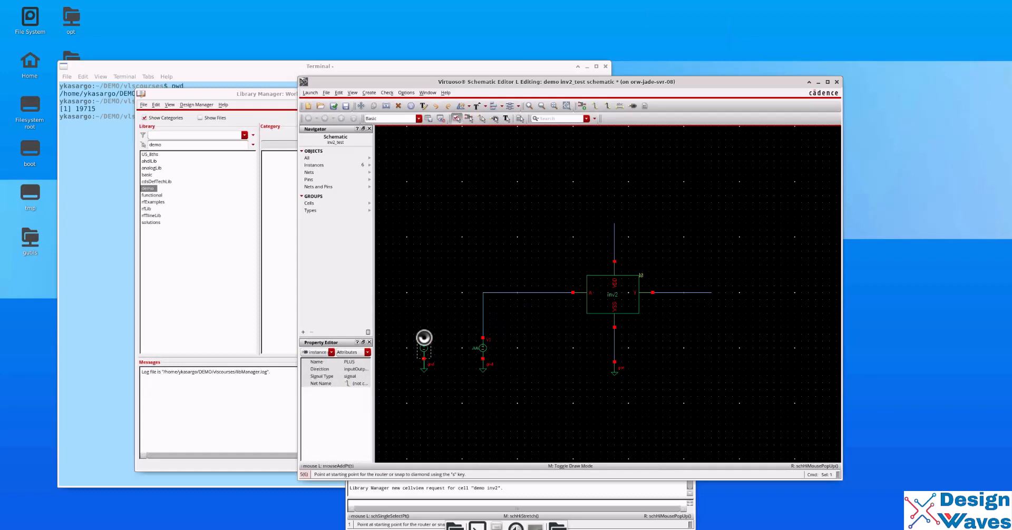
{"action": "double_click", "coordinate": [422, 303]}
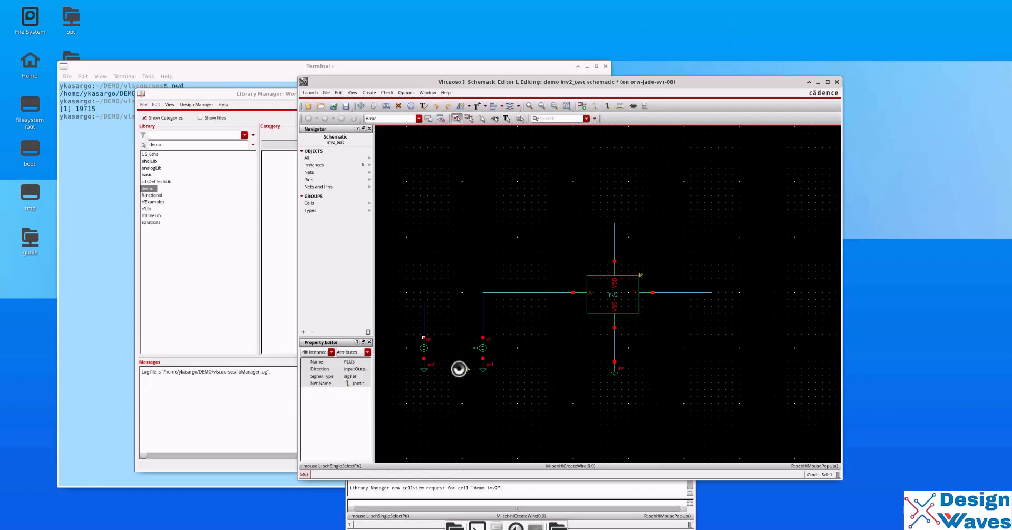
{"action": "left_click_drag", "start_coordinate": [422, 371], "coordinate": [423, 384]}
{"action": "left_click_drag", "start_coordinate": [483, 366], "coordinate": [483, 385]}
{"action": "left_click_drag", "start_coordinate": [614, 370], "coordinate": [614, 385]}
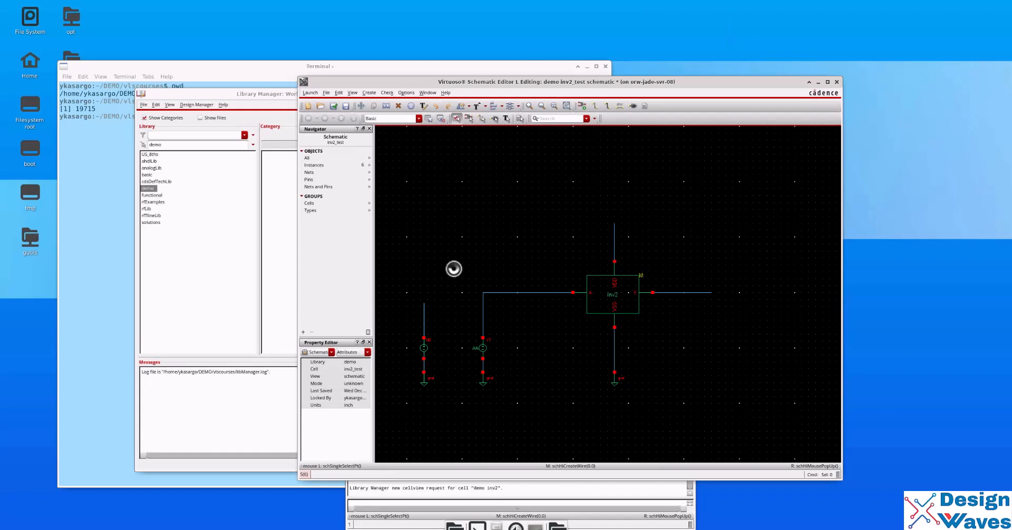
Place analogLib vdd symbols on top of the vdc source's wire stub and the inv2 instance's VDD wire
{"action": "key", "text": "i"}
{"action": "type", "text": "v"}
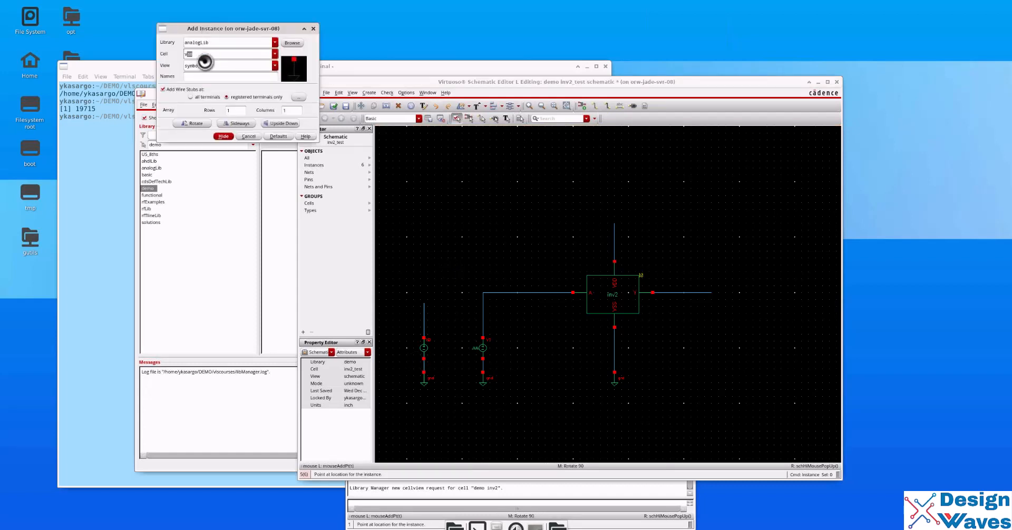
{"action": "type", "text": "dd"}
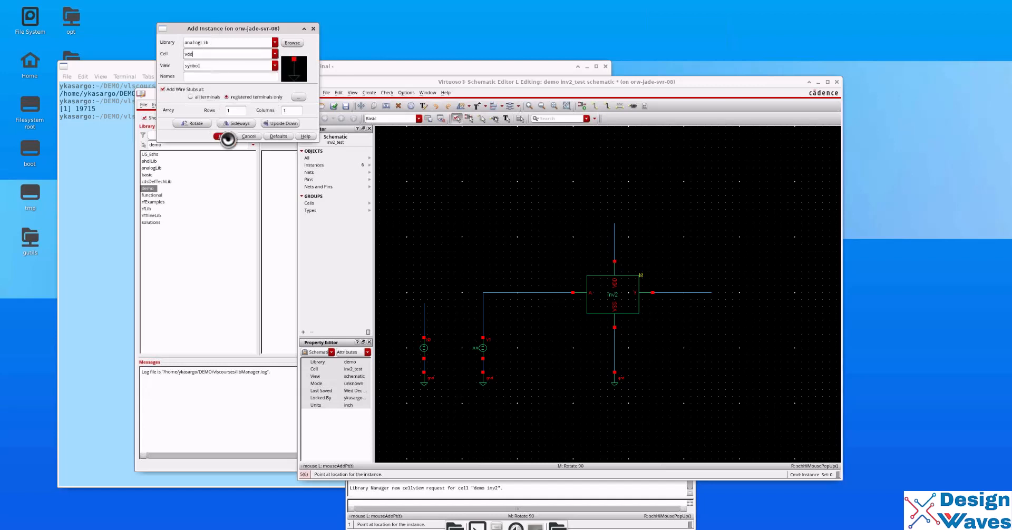
{"action": "left_click", "coordinate": [228, 139]}
{"action": "left_click", "coordinate": [423, 305]}
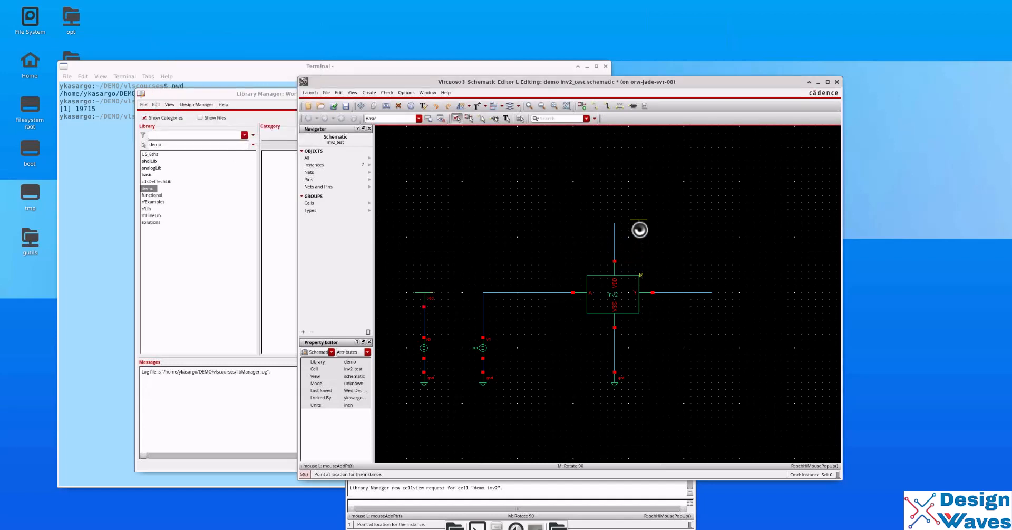
{"action": "left_click", "coordinate": [615, 223]}
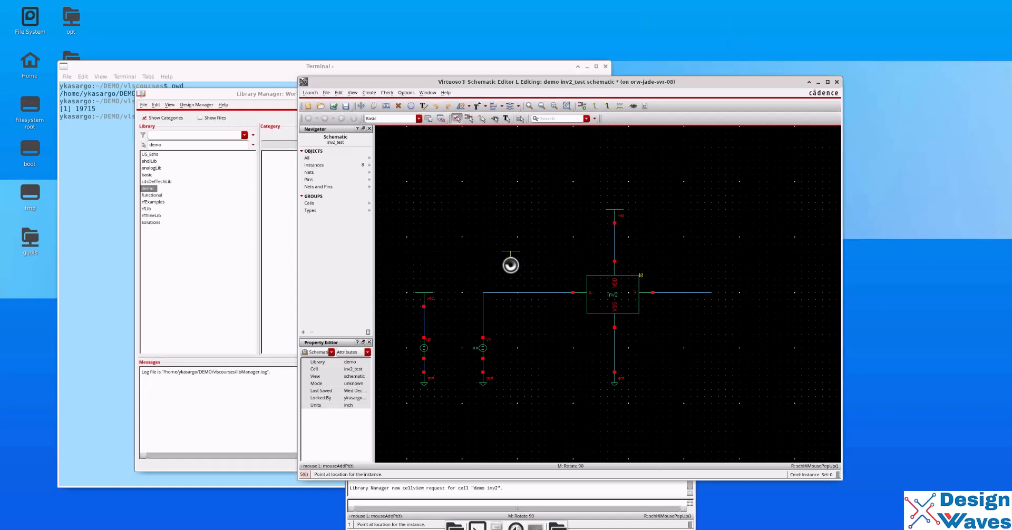
{"action": "key", "text": "Escape"}
Place a res symbol from analogLib at the free end of the output Y wire
{"action": "key", "text": "i"}
{"action": "double_click", "coordinate": [198, 54]}
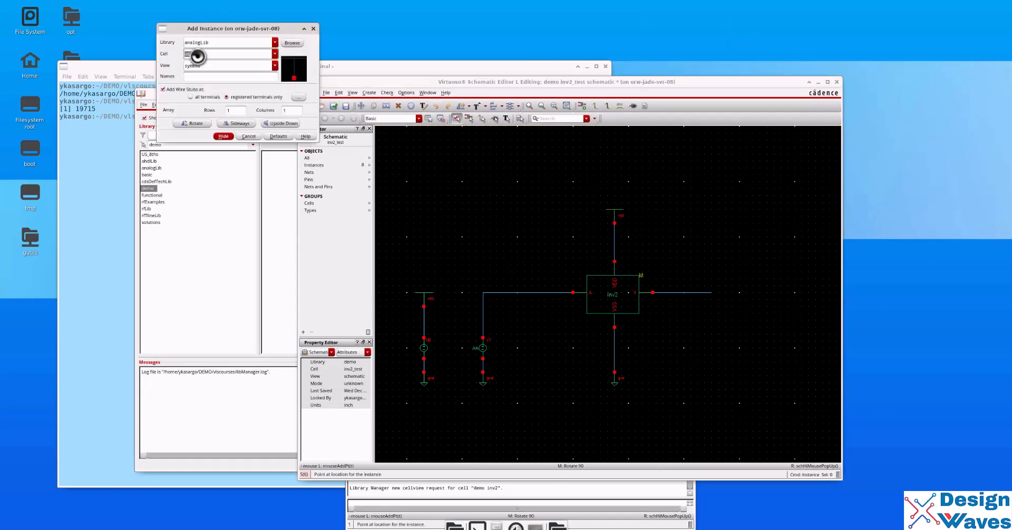
{"action": "type", "text": "res"}
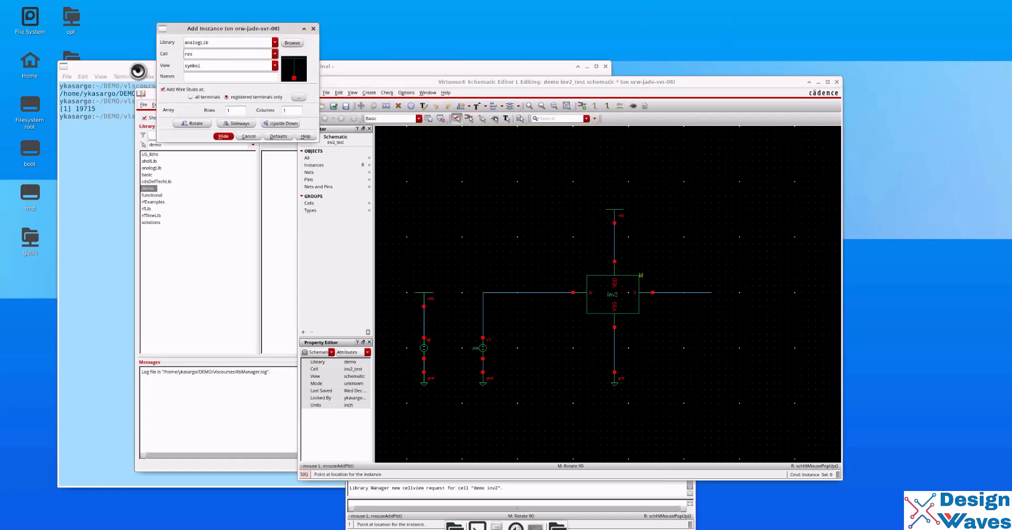
{"action": "left_click", "coordinate": [227, 136]}
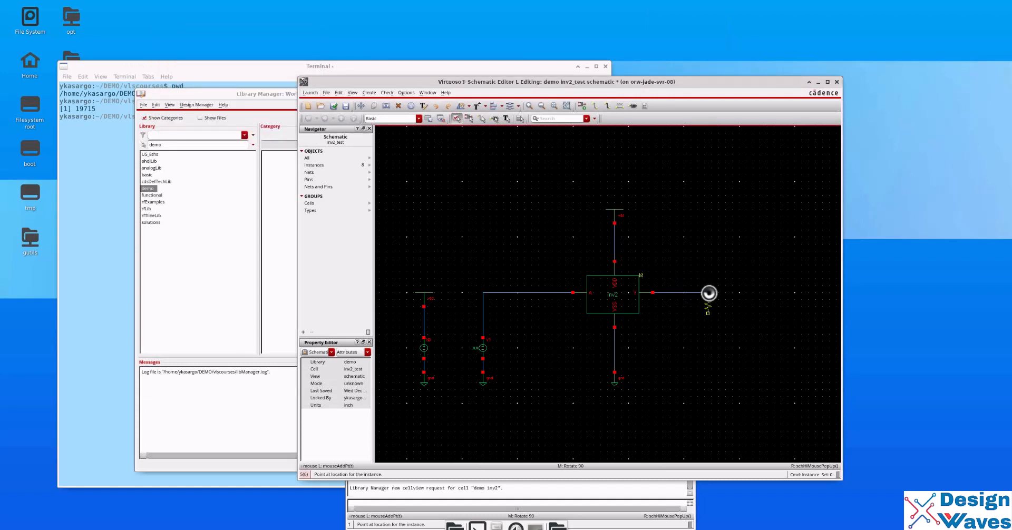
{"action": "left_click", "coordinate": [711, 292]}
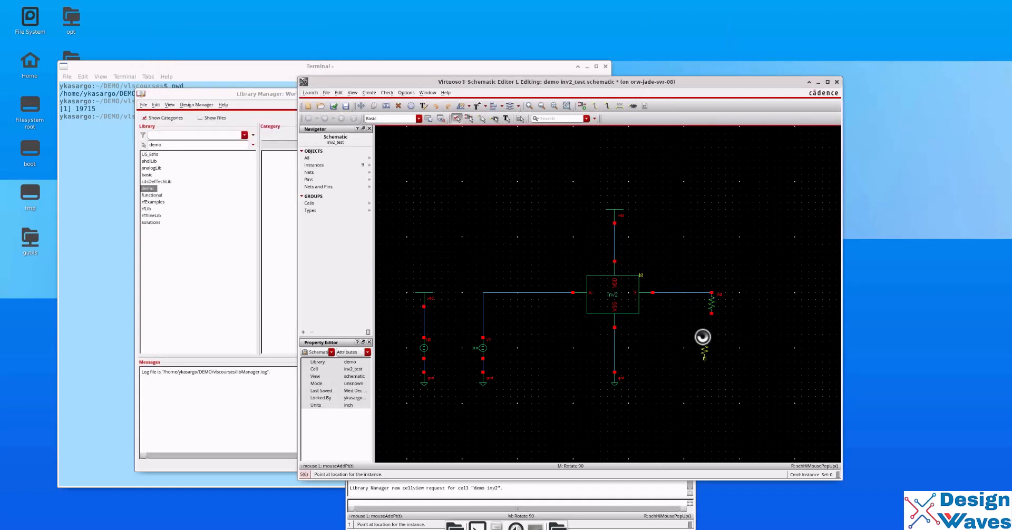
Copy the gnd symbol under VSS to the resistor's lower terminal and stretch the copy down, level with the other grounds
{"action": "left_click", "coordinate": [614, 378]}
{"action": "key", "text": "c"}
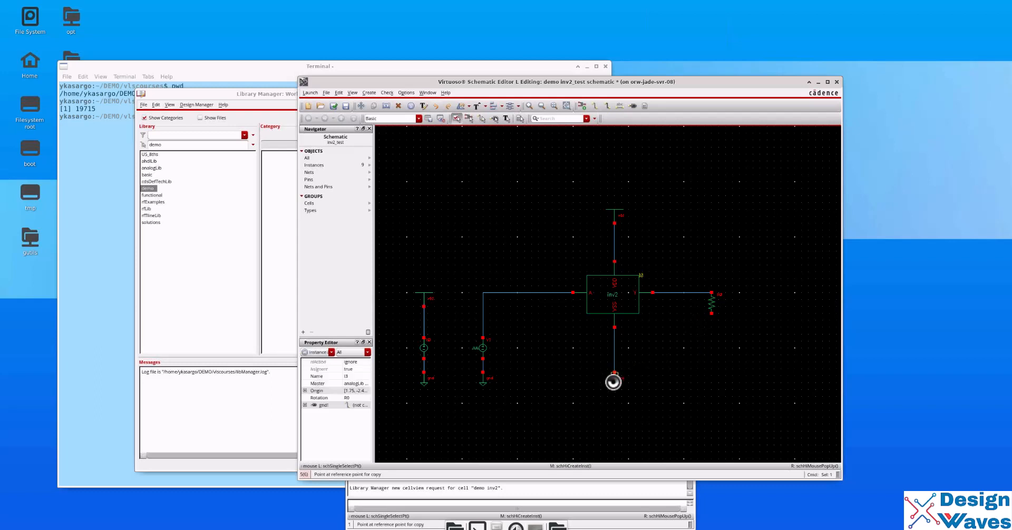
{"action": "left_click", "coordinate": [711, 322]}
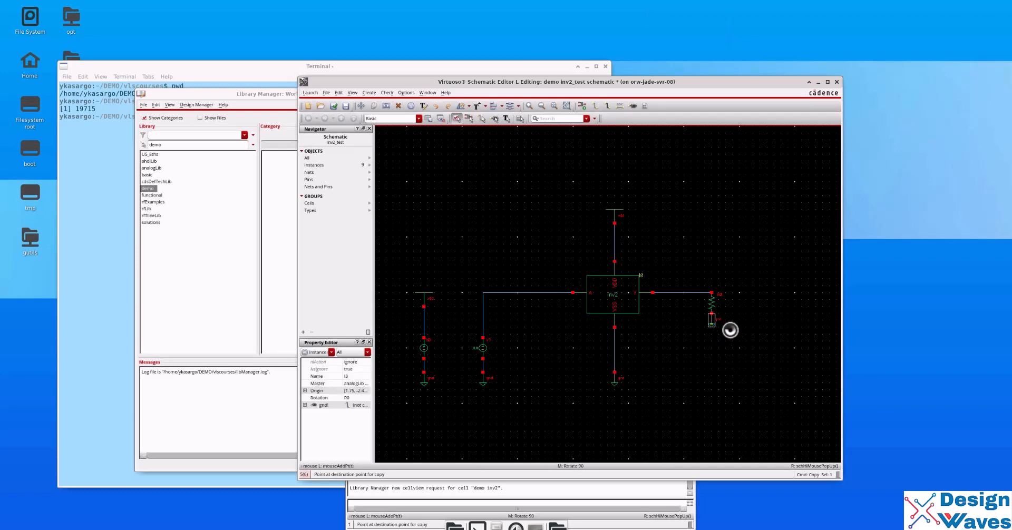
{"action": "key", "text": "s"}
{"action": "left_click", "coordinate": [710, 386]}
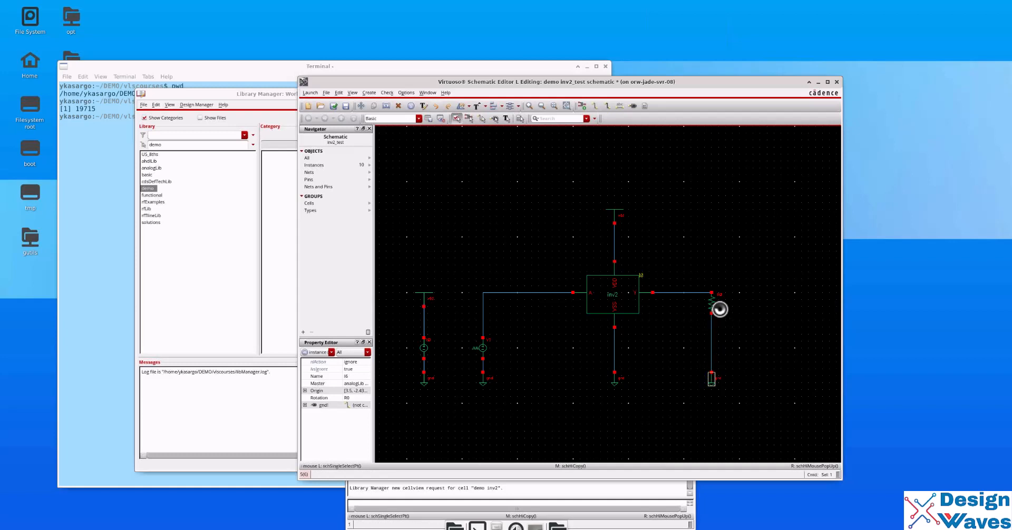
Stretch the load resistor down its wire so it sits between the output net and its gnd symbol
{"action": "left_click", "coordinate": [711, 332]}
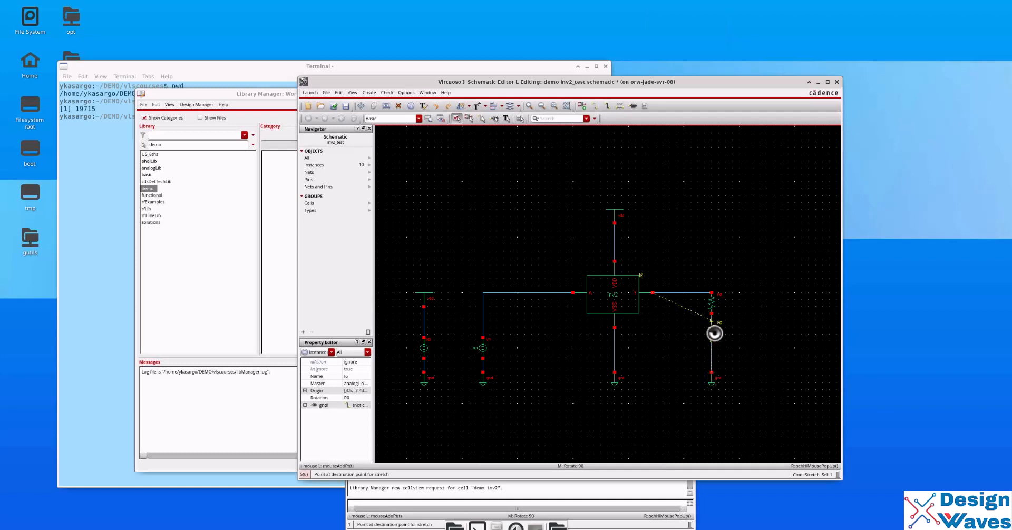
{"action": "left_click", "coordinate": [713, 332]}
{"action": "left_click", "coordinate": [722, 384]}
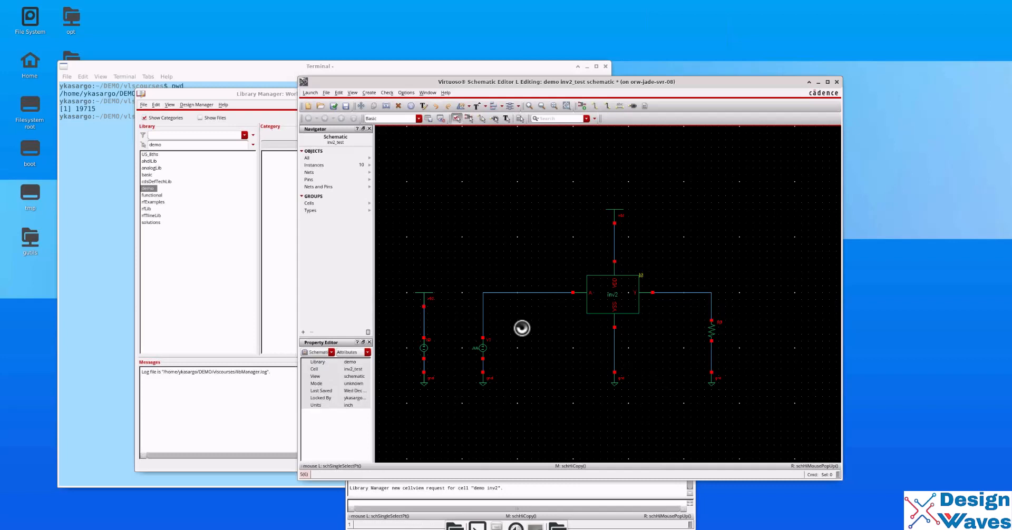
Set the DC voltage of the vdc source to the variable VDC
{"action": "left_click", "coordinate": [424, 349]}
{"action": "key", "text": "q"}
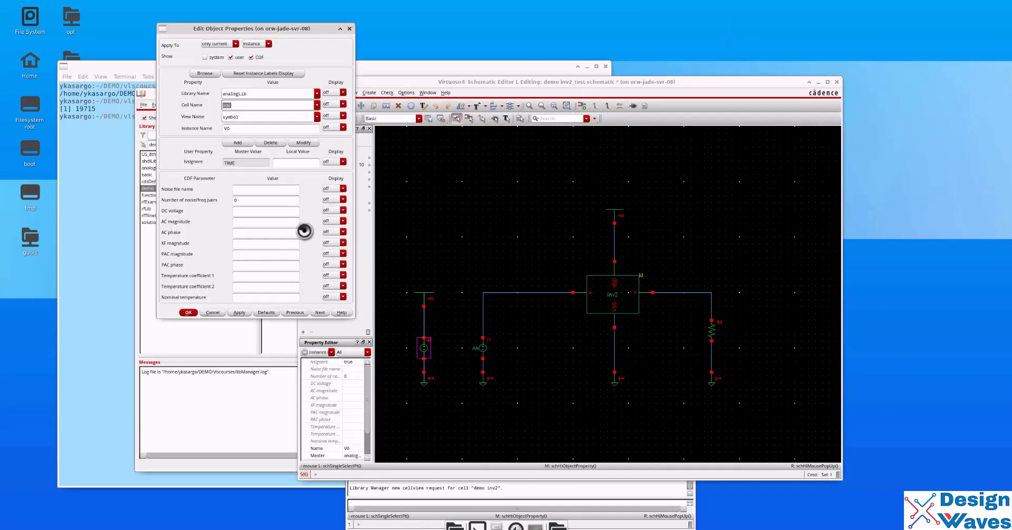
{"action": "left_click", "coordinate": [246, 221]}
{"action": "left_click", "coordinate": [246, 212]}
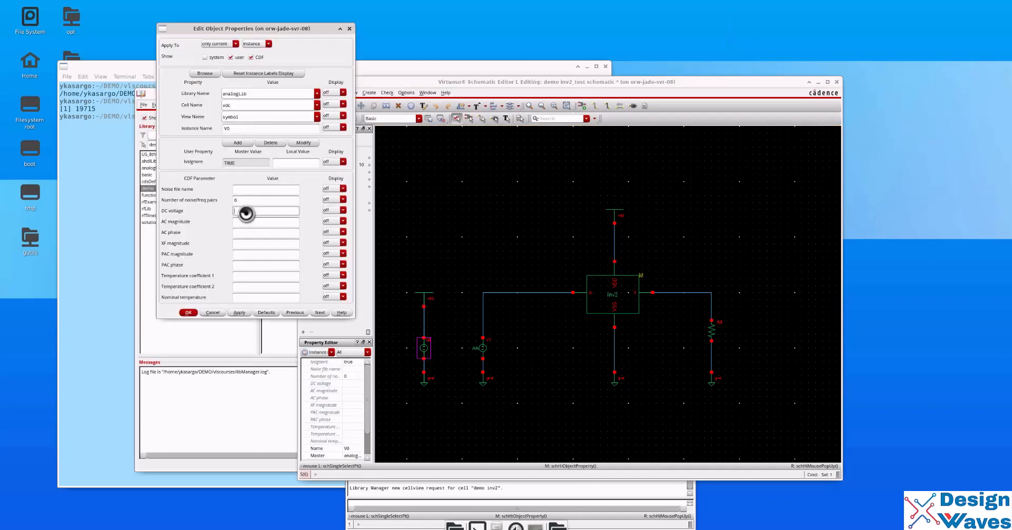
{"action": "type", "text": "VDC"}
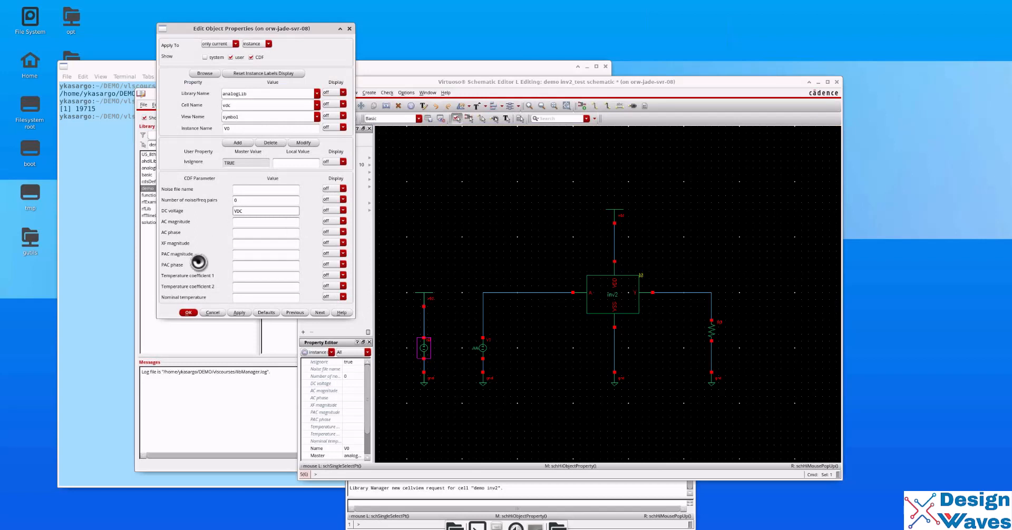
{"action": "left_click", "coordinate": [188, 313]}
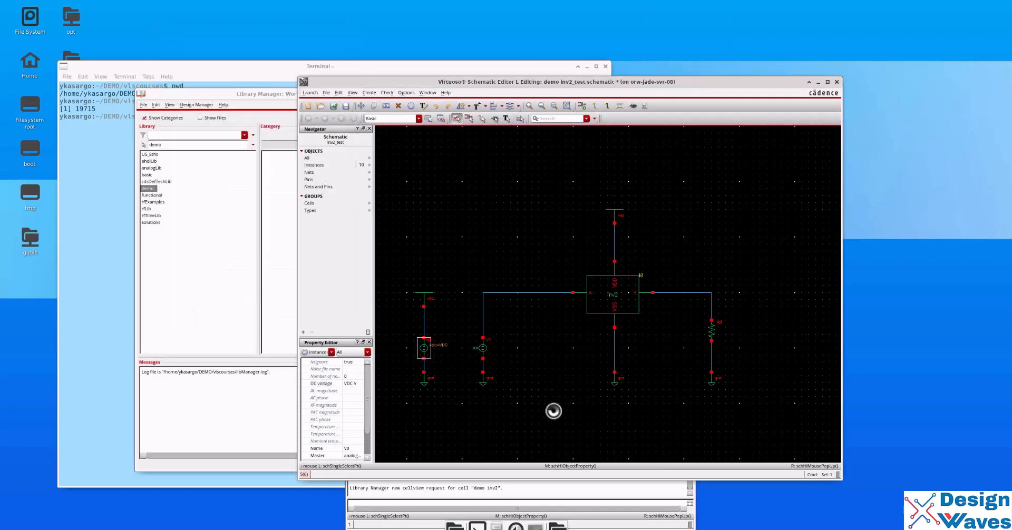
Set the vpulse source's Voltage 2 to VPULSE, its period to 1u and its delay time to 100n
{"action": "left_click", "coordinate": [482, 348]}
{"action": "key", "text": "q"}
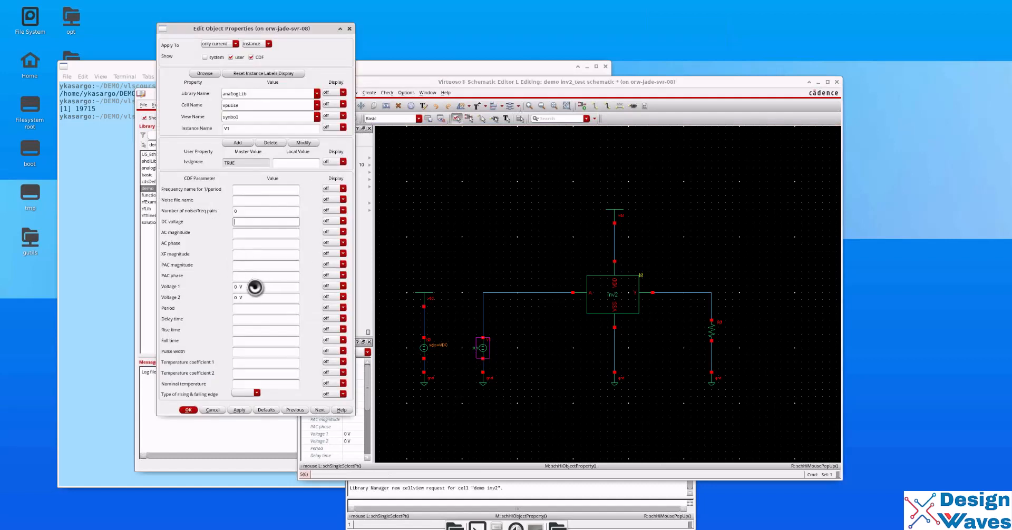
{"action": "left_click_drag", "start_coordinate": [248, 297], "coordinate": [224, 299]}
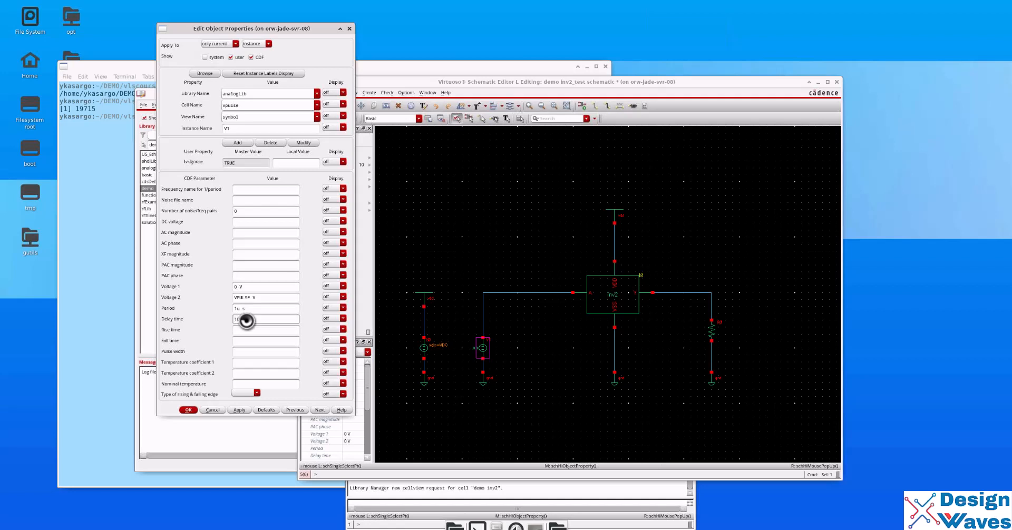
Set the vpulse source's rise time, fall time and pulse width to 50n
{"action": "left_click", "coordinate": [238, 331]}
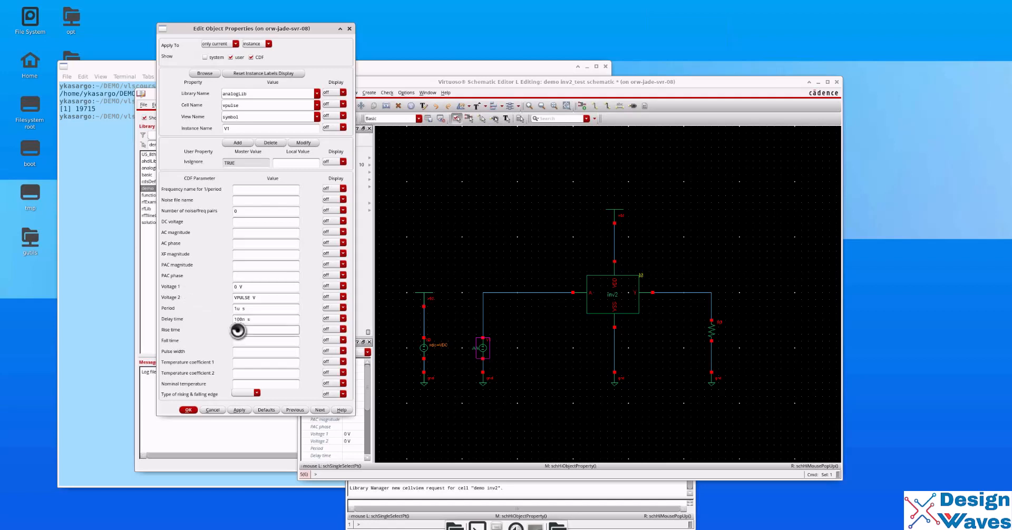
{"action": "type", "text": "50n"}
{"action": "left_click", "coordinate": [243, 348]}
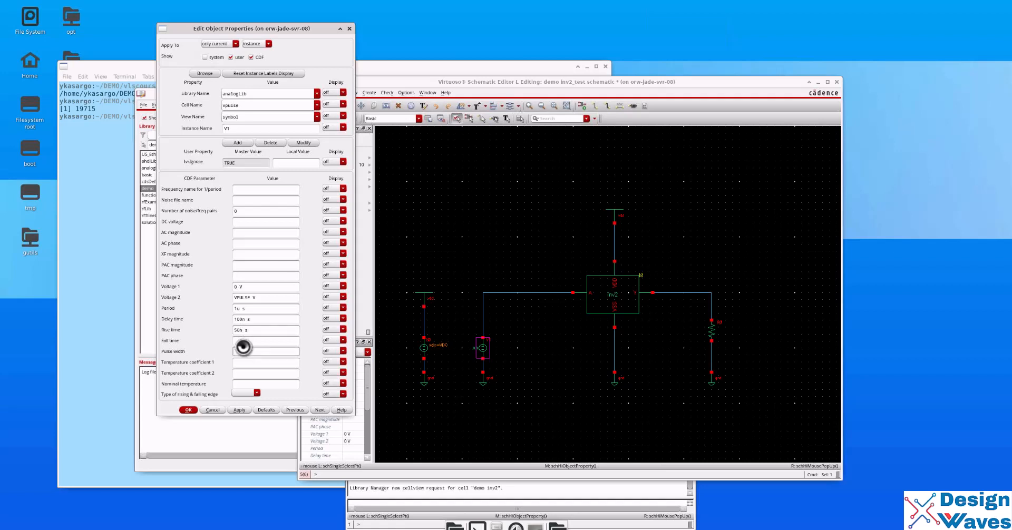
{"action": "type", "text": "50n"}
{"action": "left_click", "coordinate": [242, 340]}
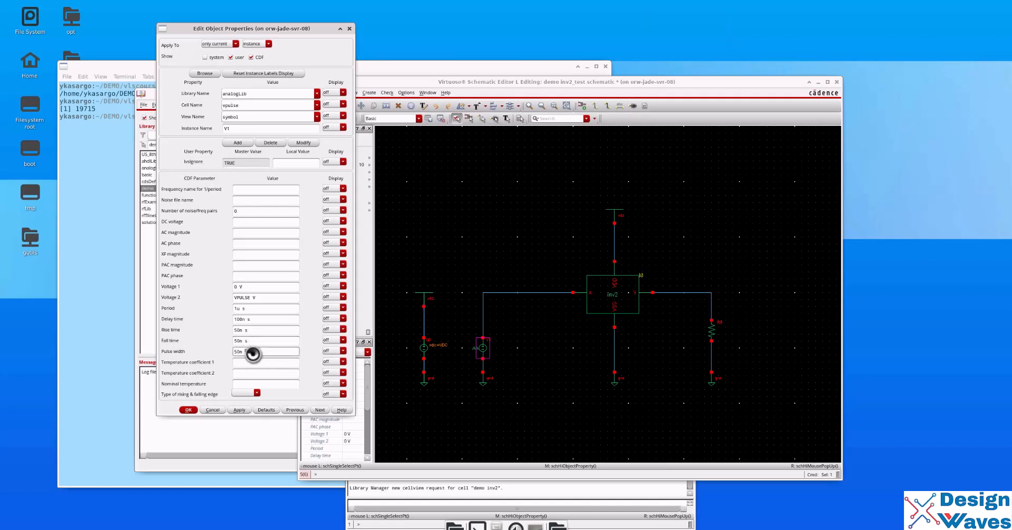
Change the vpulse source's pulse width to 1u and its period to 2u, and accept the properties
{"action": "left_click_drag", "start_coordinate": [253, 353], "coordinate": [218, 355]}
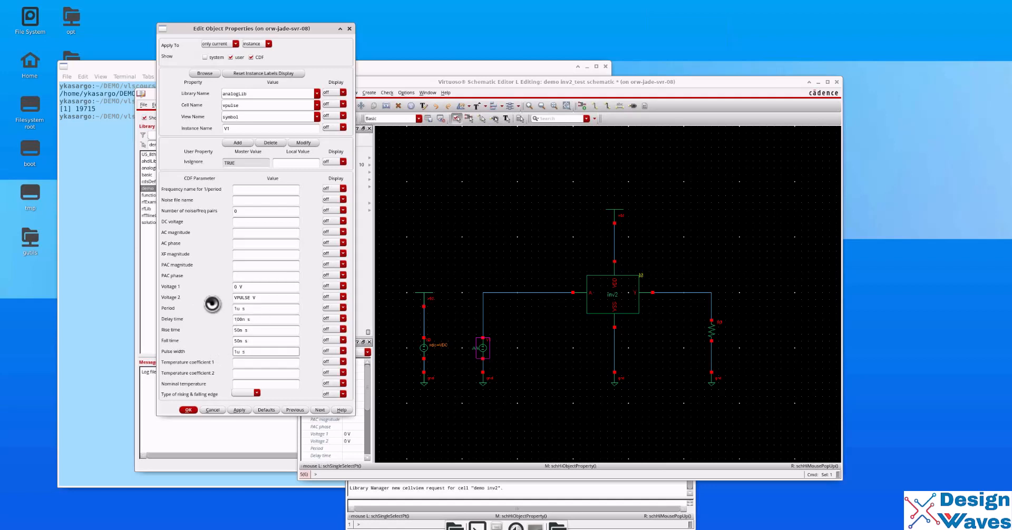
{"action": "left_click_drag", "start_coordinate": [249, 304], "coordinate": [270, 312]}
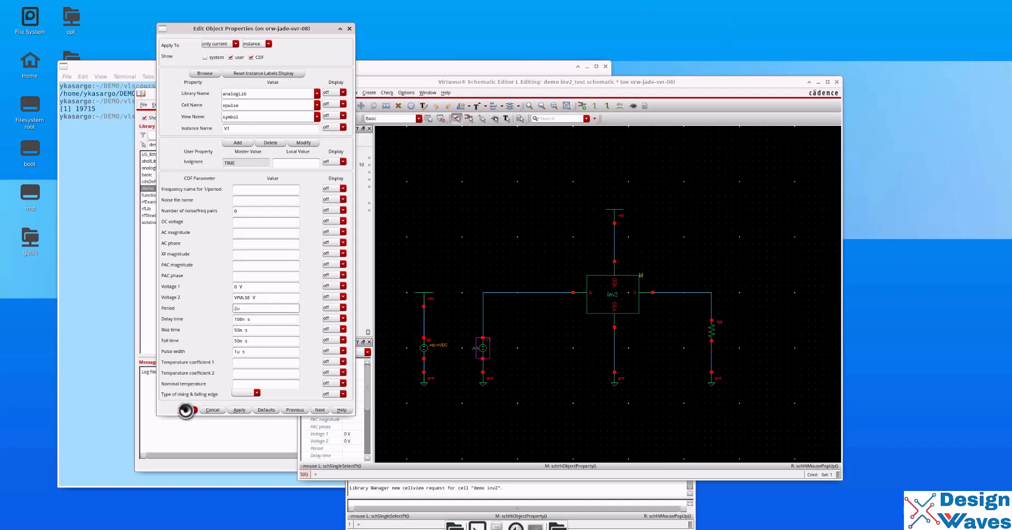
{"action": "left_click", "coordinate": [185, 410]}
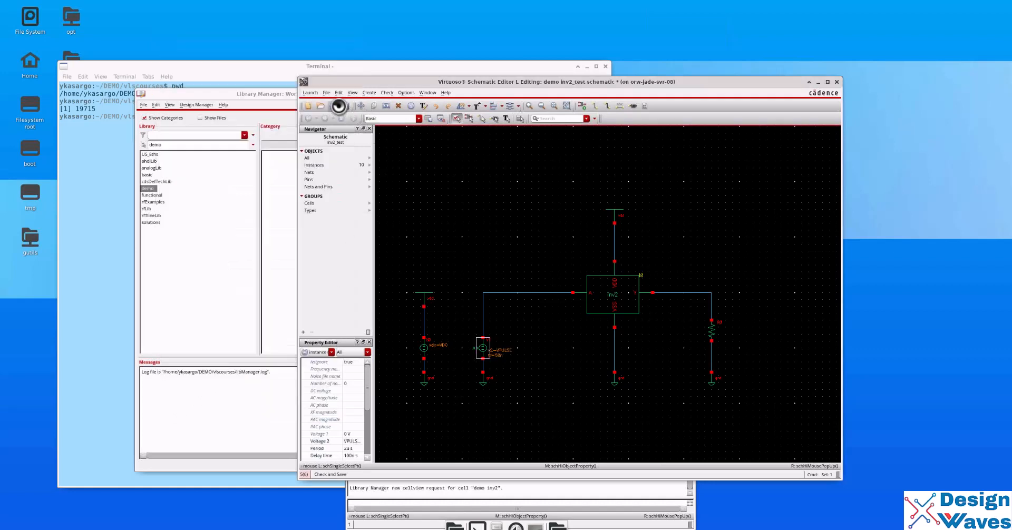
Label the wire between the vpulse source and the inv2 A pin as "input"
{"action": "left_click", "coordinate": [620, 106]}
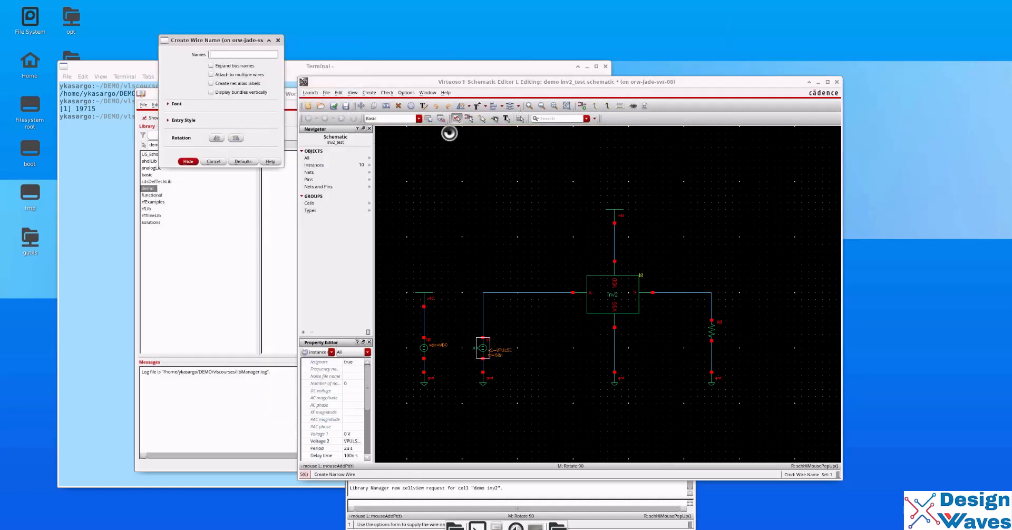
{"action": "left_click", "coordinate": [229, 53]}
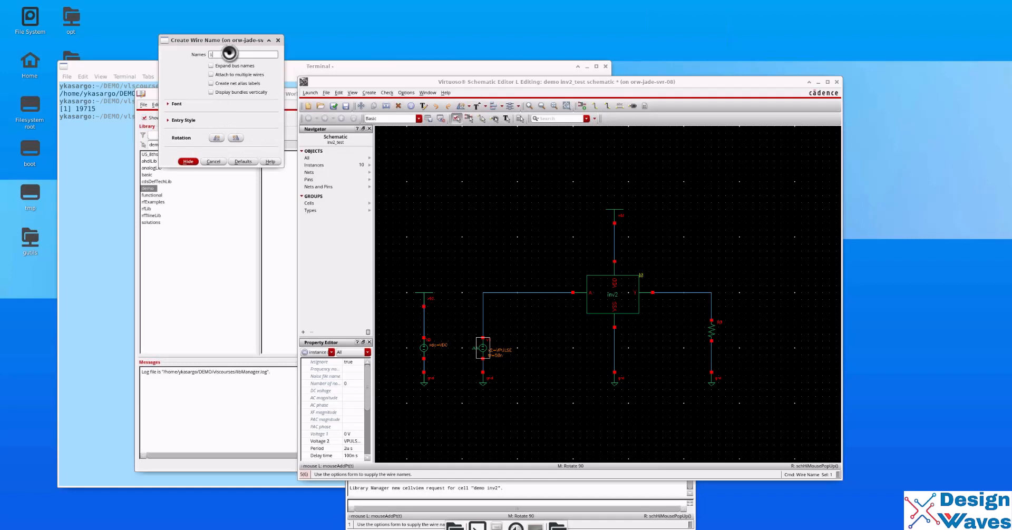
{"action": "type", "text": "Input"}
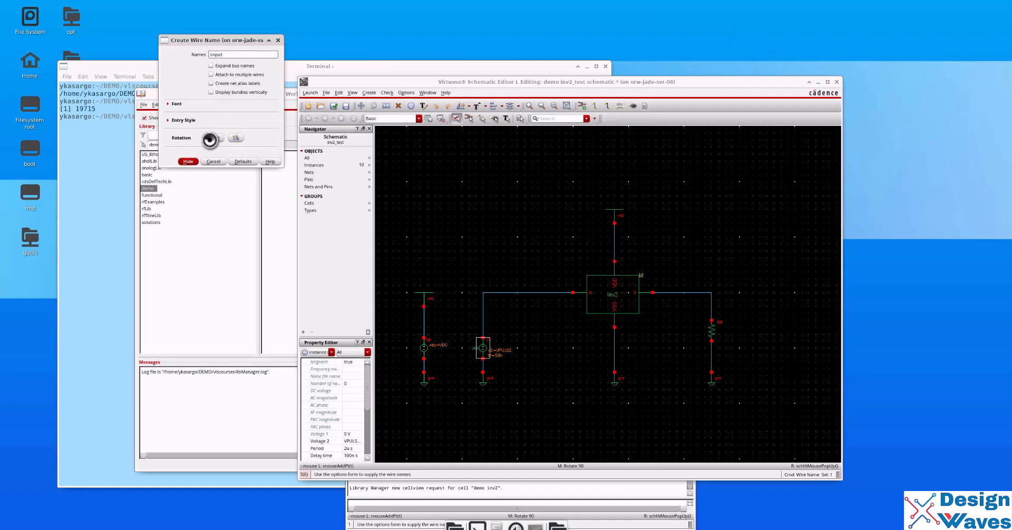
{"action": "left_click", "coordinate": [188, 161]}
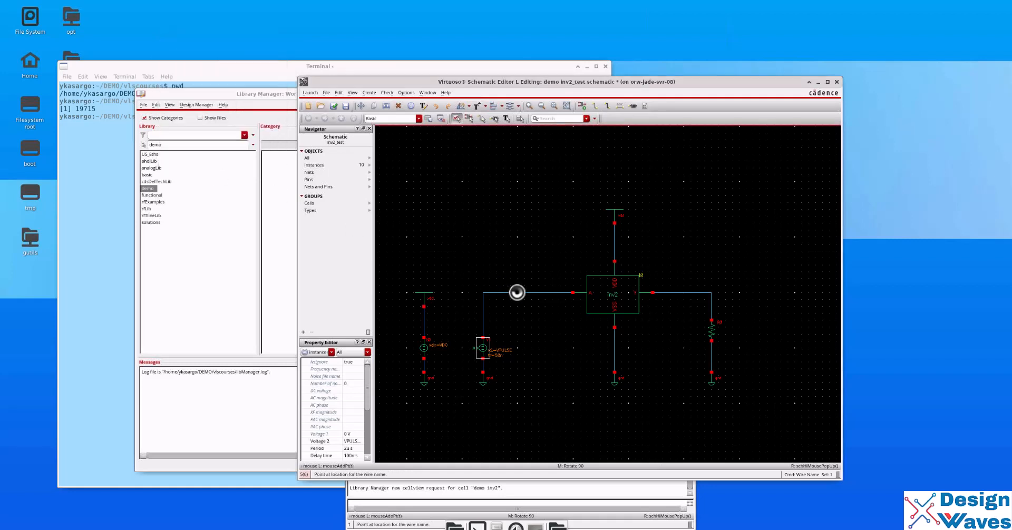
{"action": "left_click", "coordinate": [516, 293]}
Label the wire between the inv2 Y pin and the resistor as "output"
{"action": "left_click", "coordinate": [620, 106]}
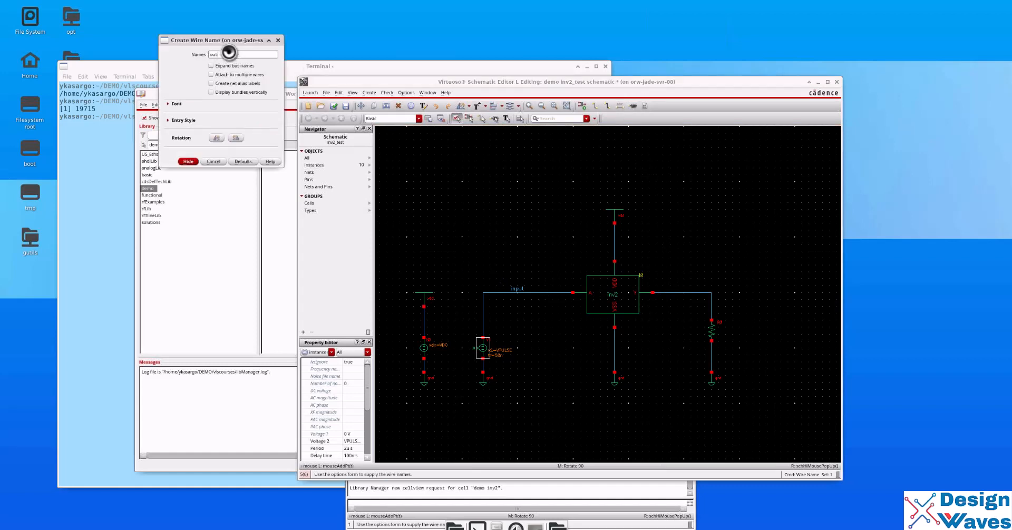
{"action": "left_click", "coordinate": [189, 162]}
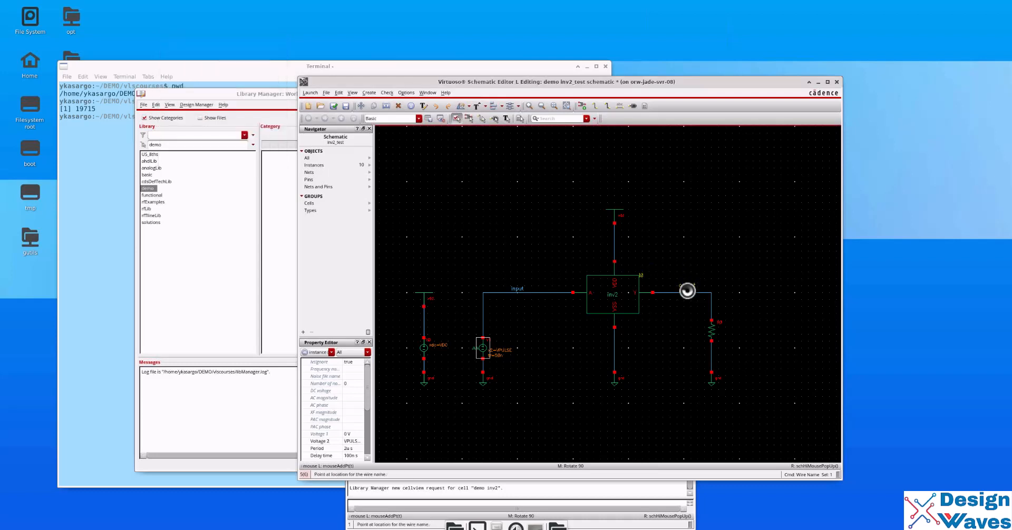
{"action": "left_click", "coordinate": [687, 291]}
{"action": "key", "text": "Escape"}
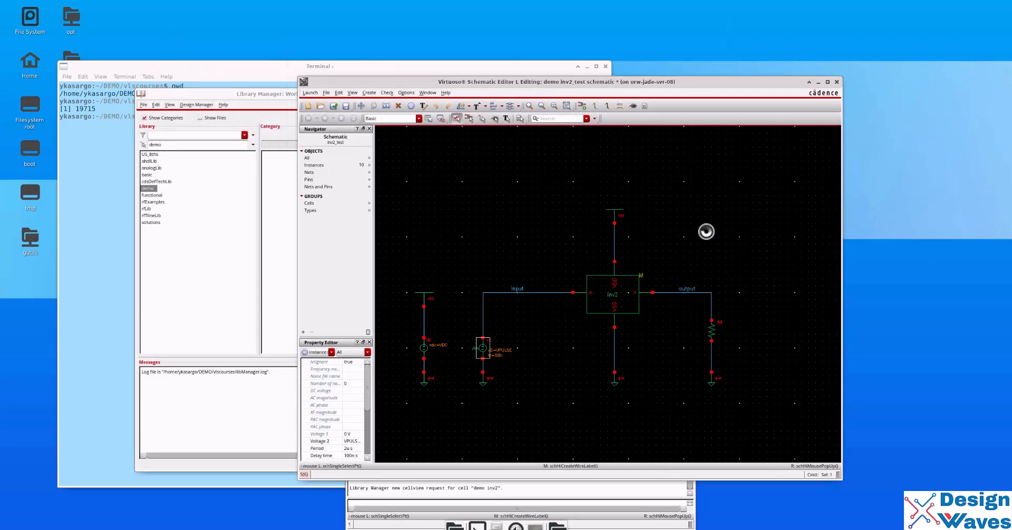
Check and save the inv2_test schematic
{"action": "left_click", "coordinate": [482, 173]}
{"action": "key", "text": "f"}
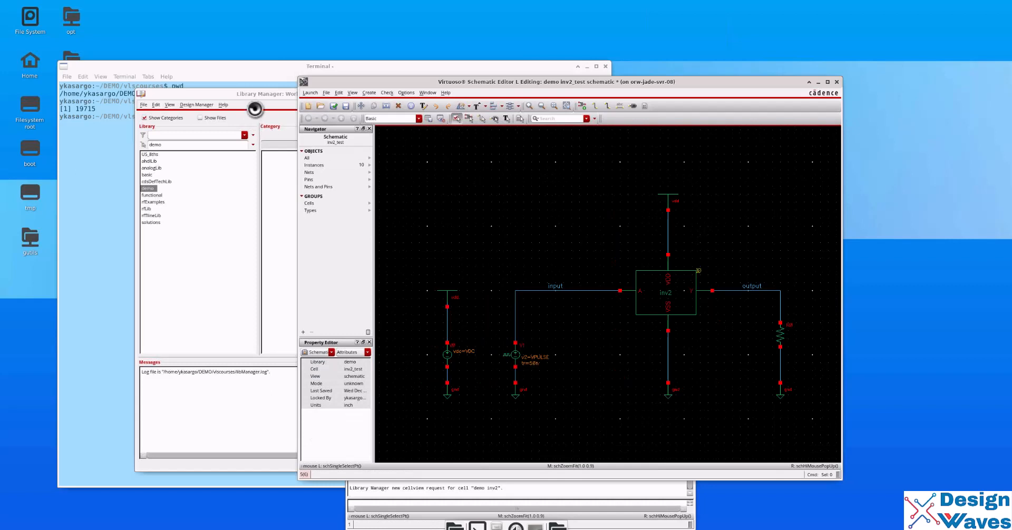
{"action": "left_click", "coordinate": [332, 105]}
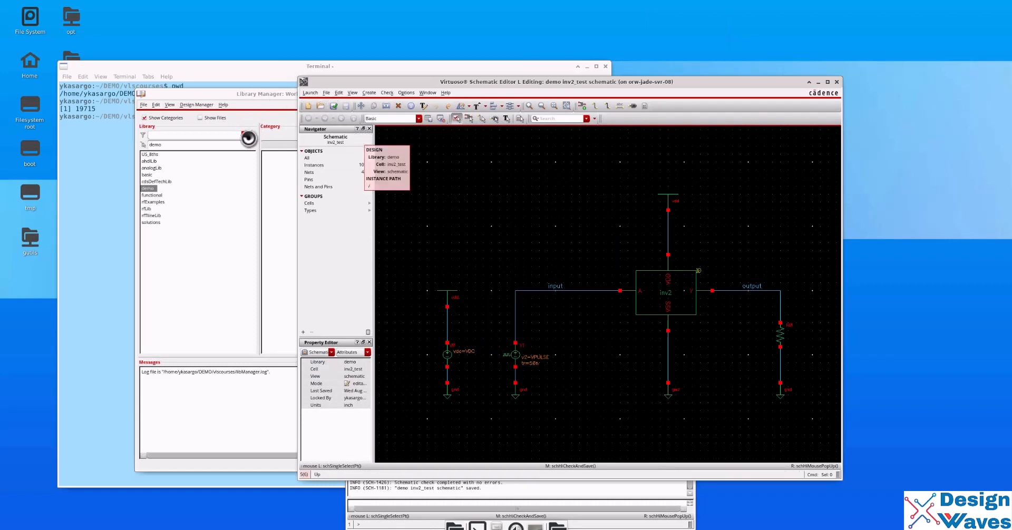
Move the schematic window aside and launch ADE L for the inv2_test schematic
{"action": "left_click_drag", "start_coordinate": [367, 85], "coordinate": [260, 114]}
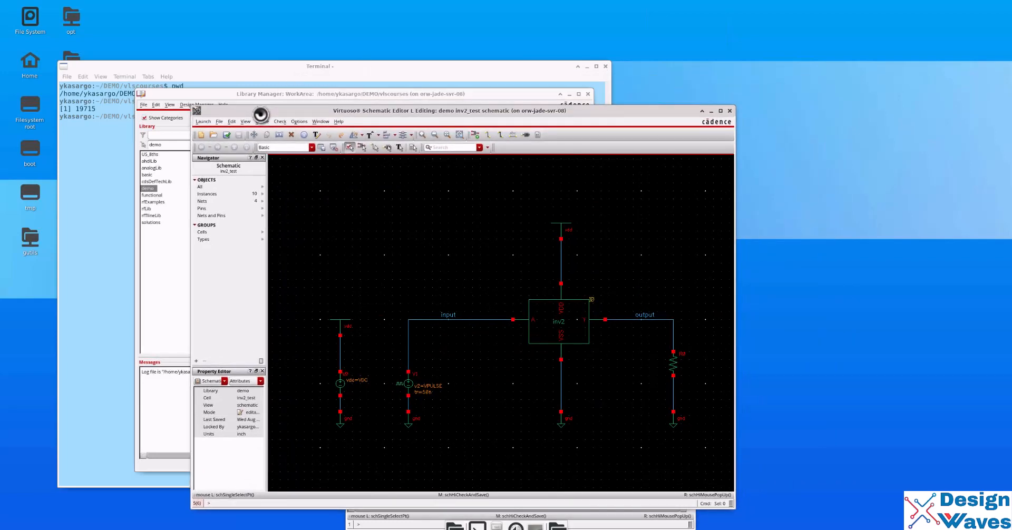
{"action": "left_click", "coordinate": [202, 121]}
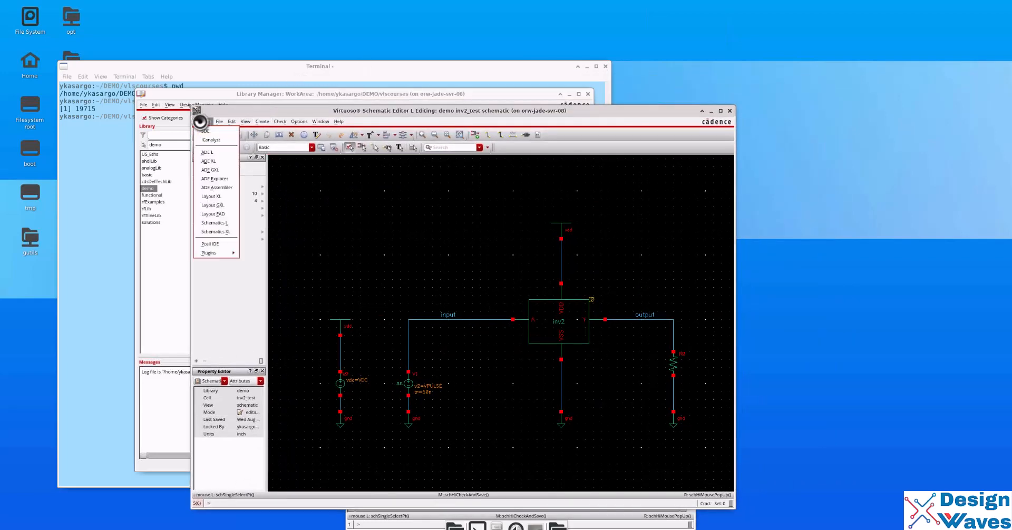
{"action": "left_click", "coordinate": [209, 152]}
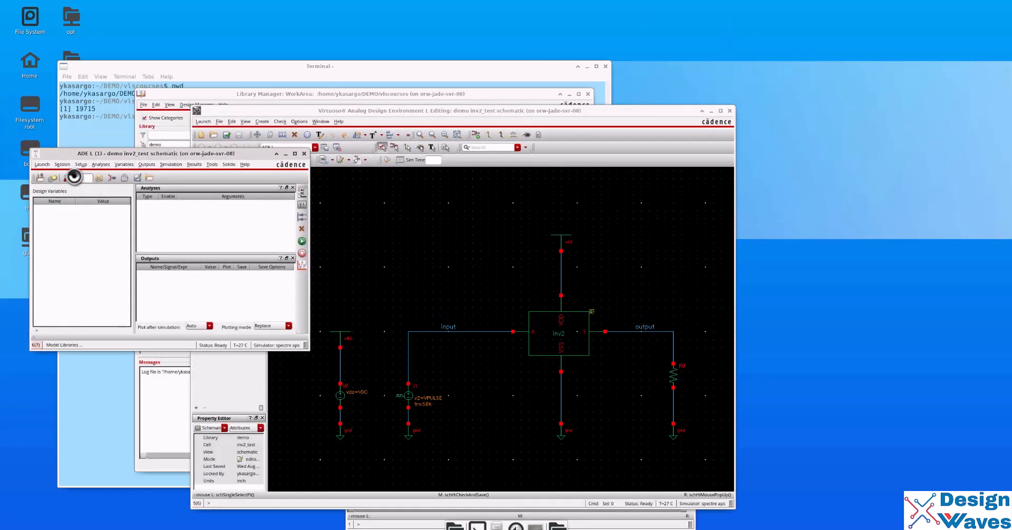
Set the simulation design to library demo, cell inv2_test, view schematic, in edit mode
{"action": "left_click", "coordinate": [82, 167]}
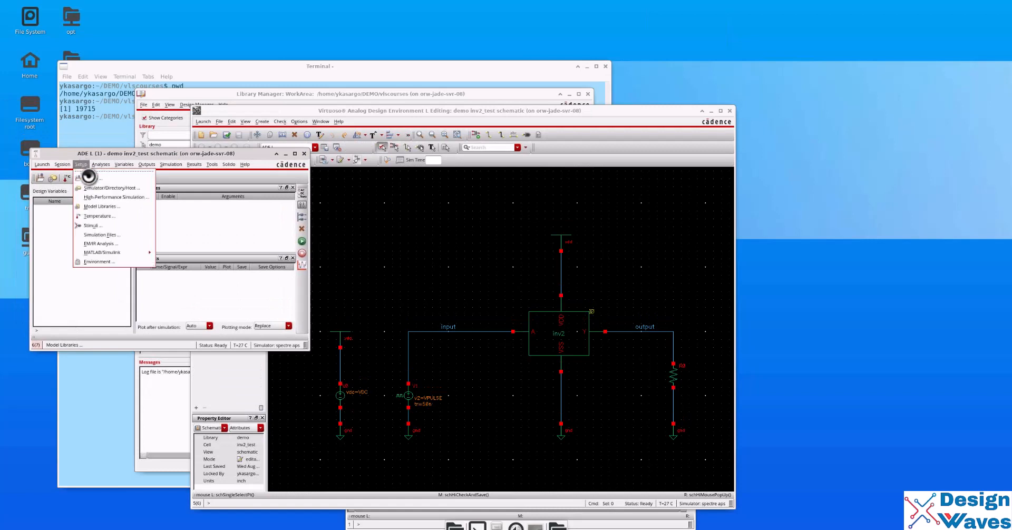
{"action": "left_click", "coordinate": [94, 173]}
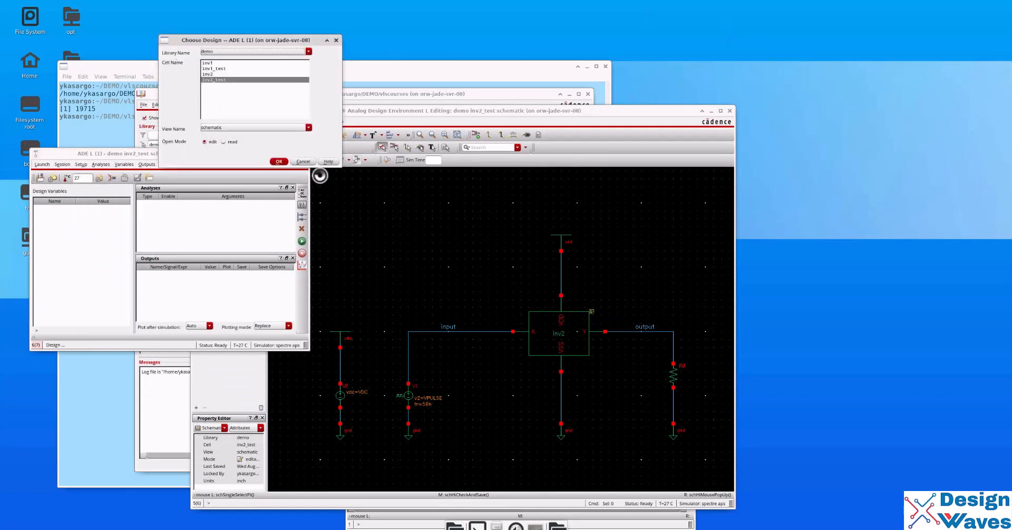
{"action": "left_click", "coordinate": [279, 161]}
Choose spectre as the simulator, with project directory ./simulation and local host mode
{"action": "left_click", "coordinate": [80, 165]}
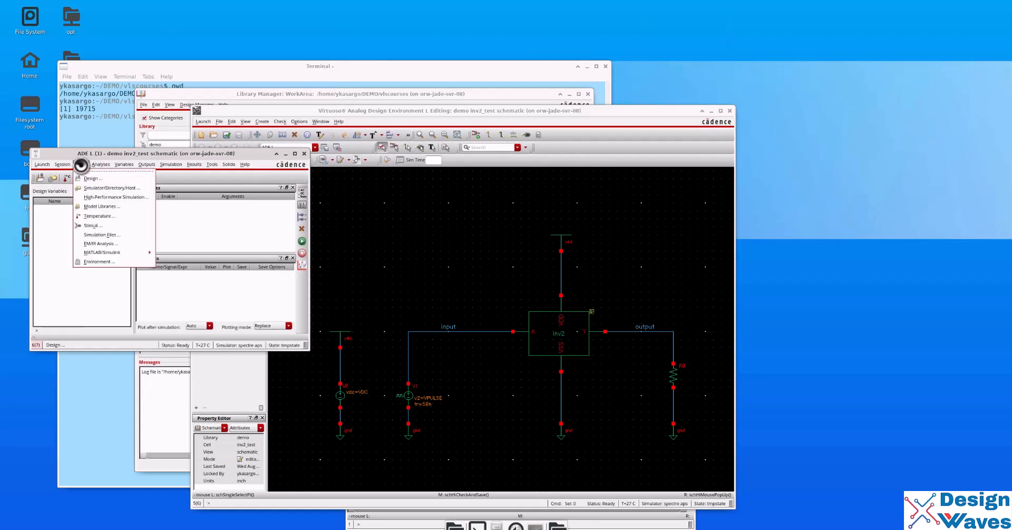
{"action": "left_click", "coordinate": [108, 187]}
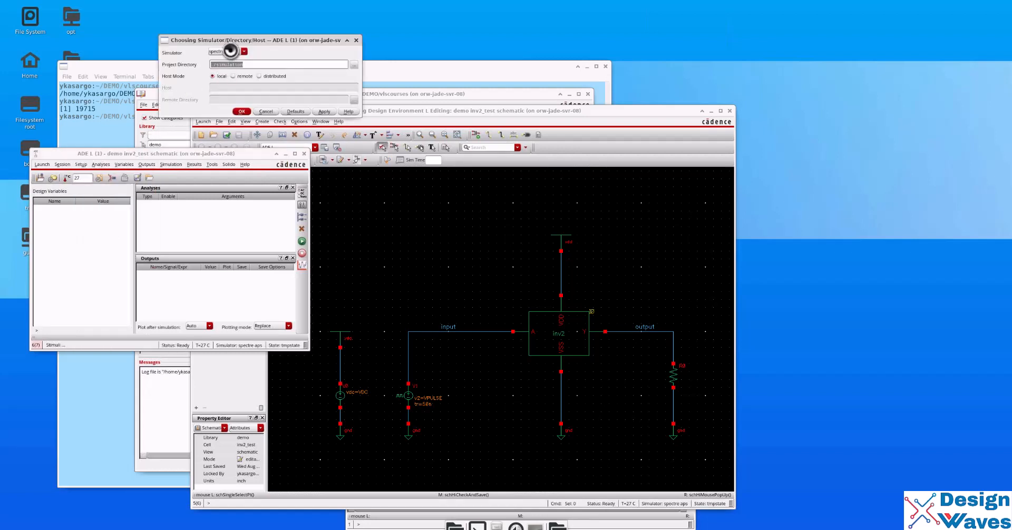
{"action": "left_click", "coordinate": [238, 51]}
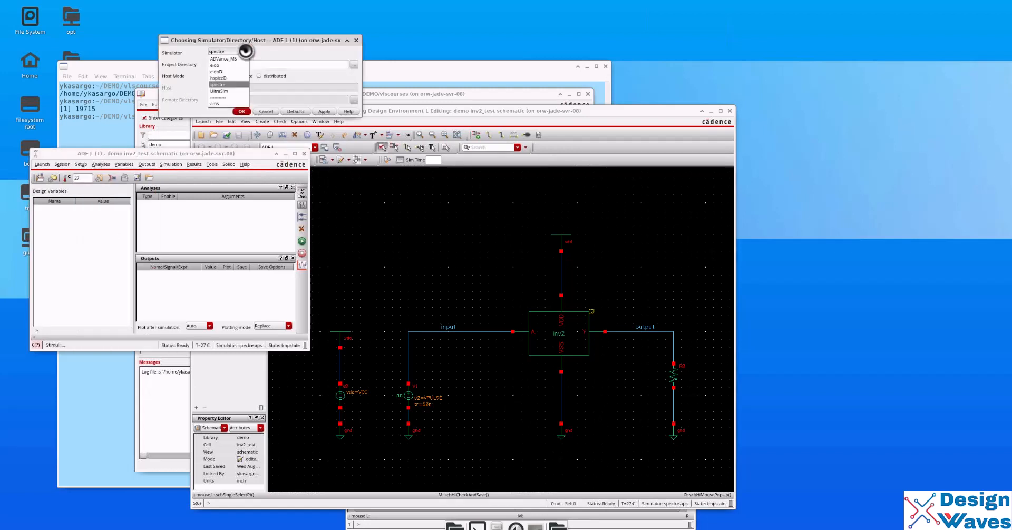
{"action": "left_click", "coordinate": [225, 84]}
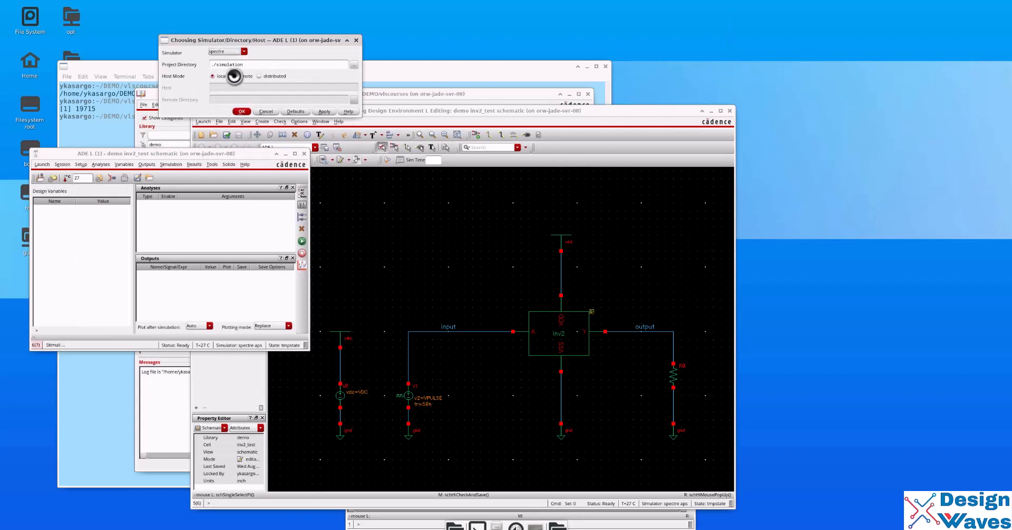
{"action": "left_click", "coordinate": [239, 110]}
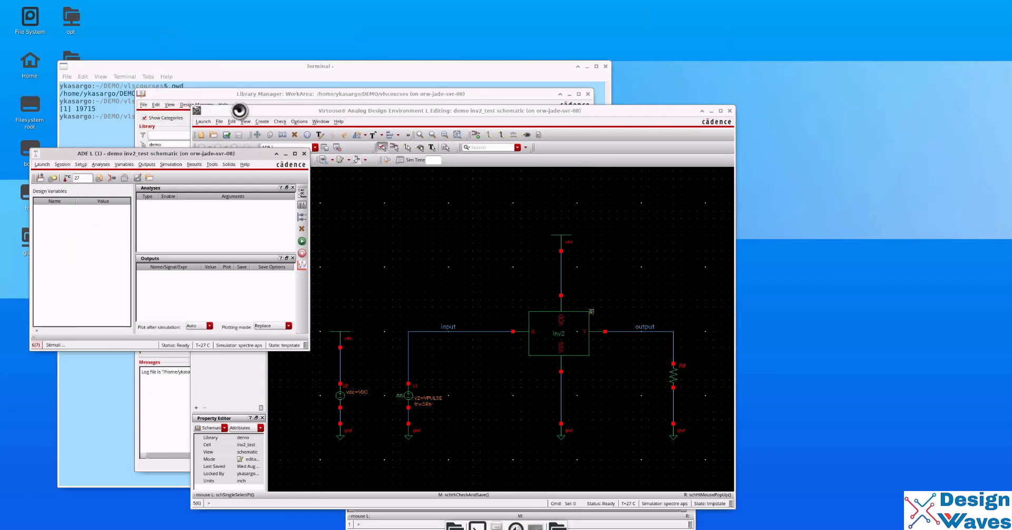
Add a transient analysis with a stop time of 10u, leaving its transient options at their defaults
{"action": "left_click", "coordinate": [302, 194]}
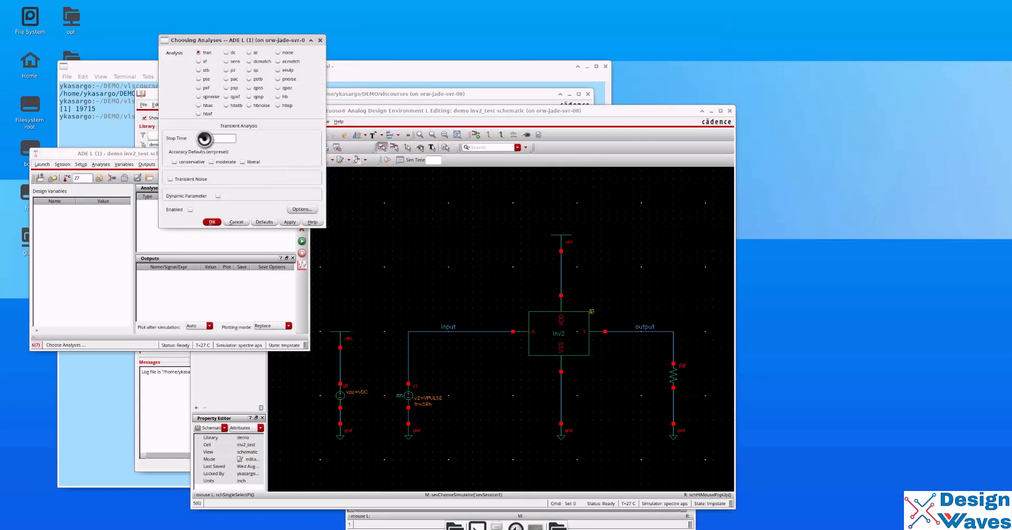
{"action": "left_click", "coordinate": [206, 138]}
{"action": "type", "text": "10u"}
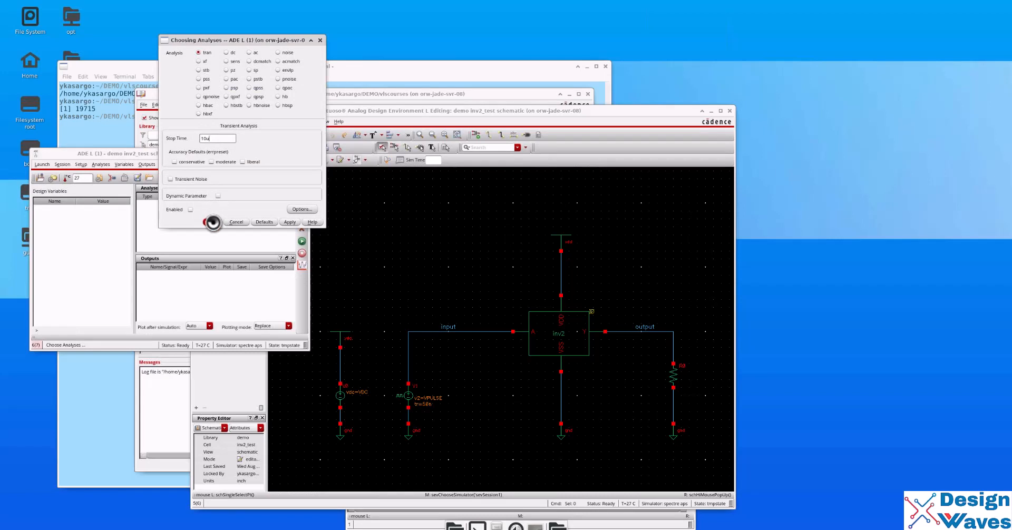
{"action": "left_click", "coordinate": [301, 209]}
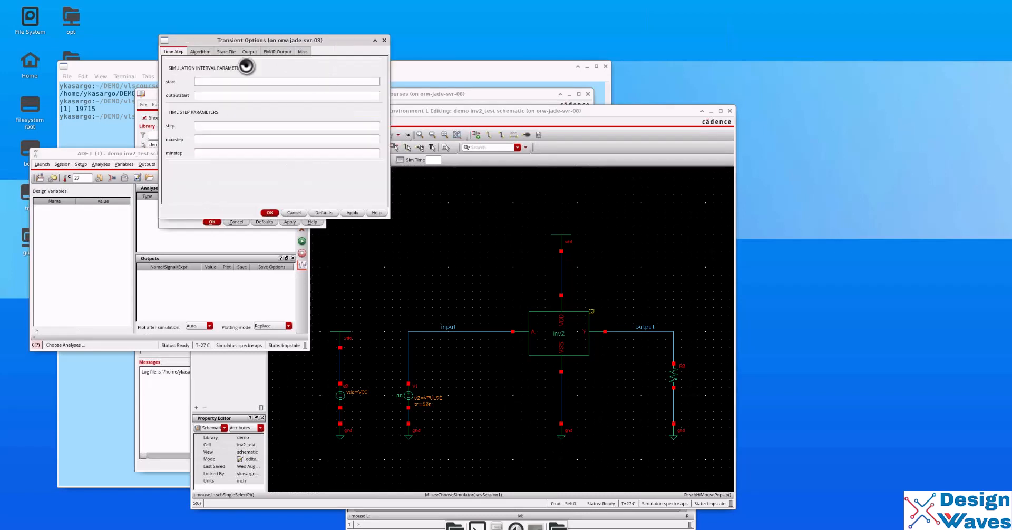
{"action": "left_click", "coordinate": [200, 51]}
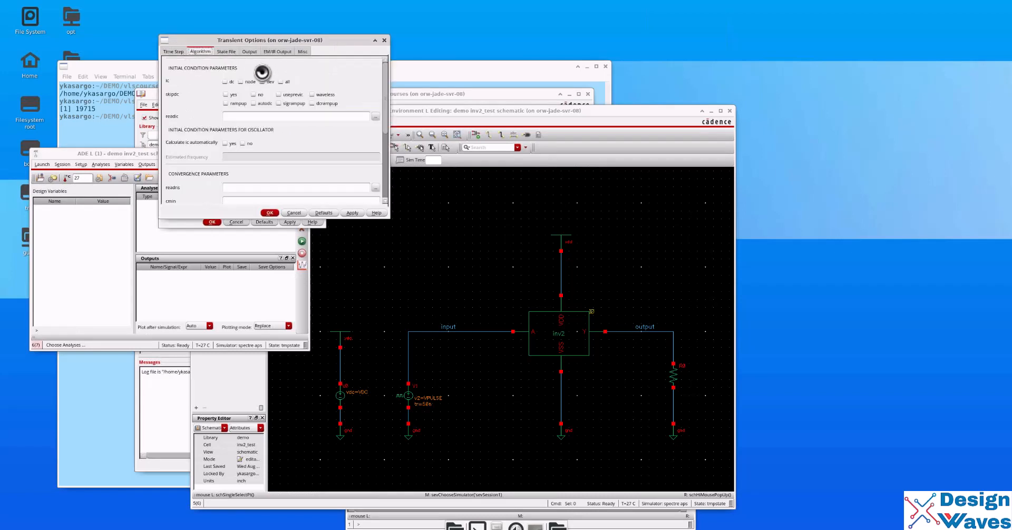
{"action": "left_click", "coordinate": [268, 212]}
{"action": "left_click", "coordinate": [209, 223]}
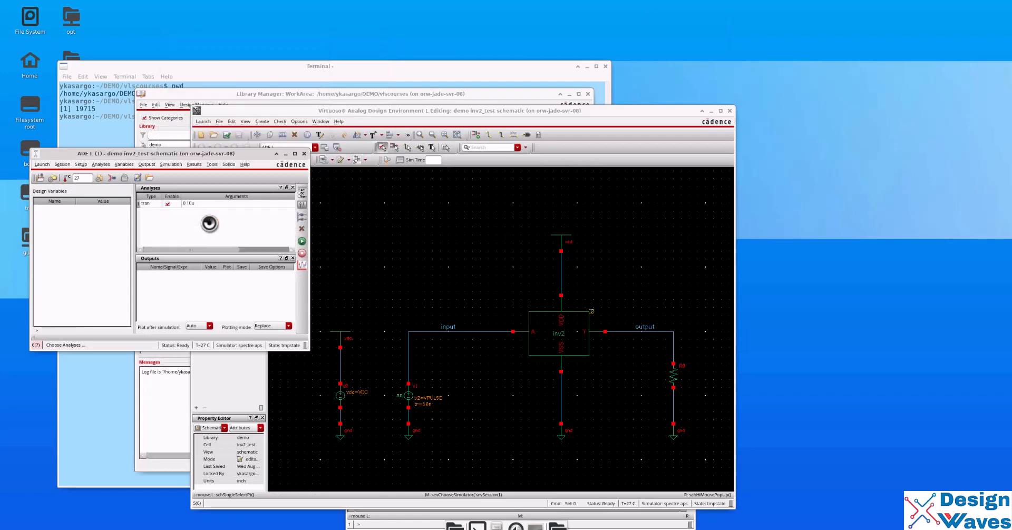
Select the input net, the output net and the load resistor's PLUS terminal on the schematic as outputs to plot
{"action": "left_click", "coordinate": [147, 165]}
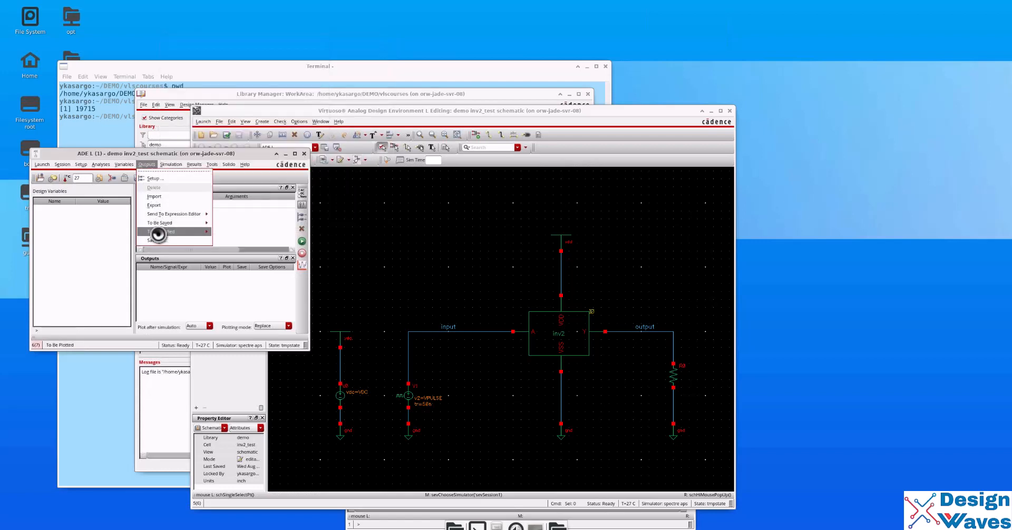
{"action": "mouse_move", "coordinate": [158, 232]}
{"action": "left_click", "coordinate": [238, 232]}
{"action": "left_click", "coordinate": [432, 341]}
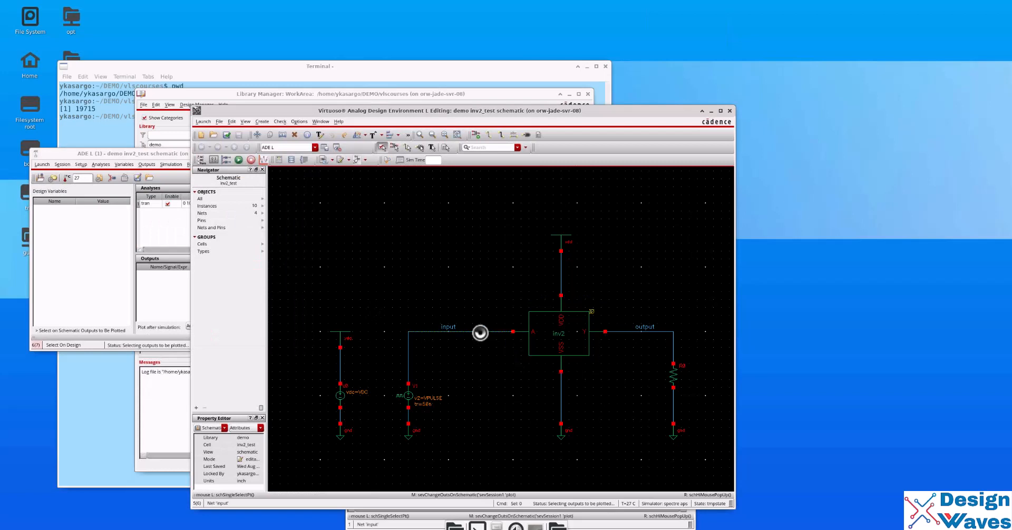
{"action": "left_click", "coordinate": [631, 332]}
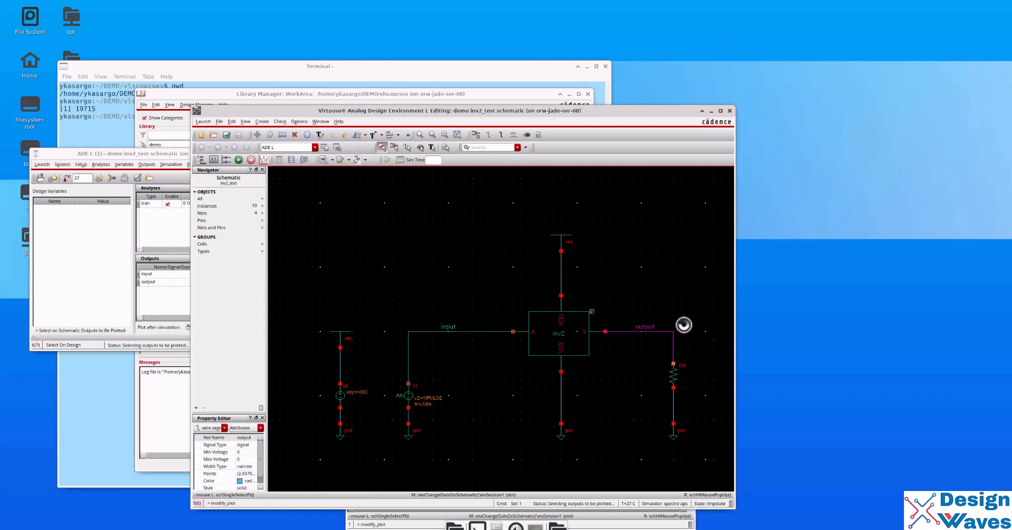
{"action": "left_click", "coordinate": [673, 364]}
{"action": "key", "text": "Escape"}
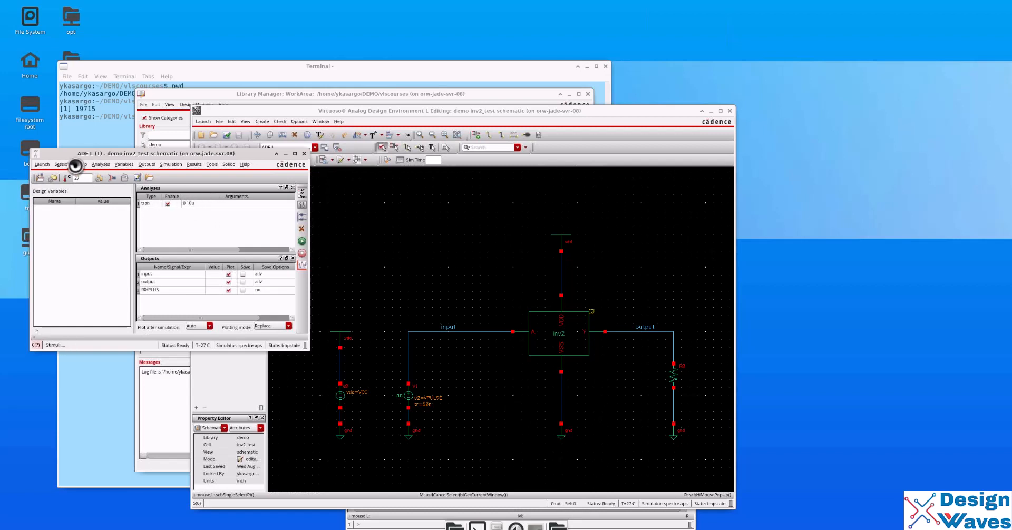
Copy the design variables from the cellview and set both VDC and VPULSE to 5
{"action": "left_click", "coordinate": [124, 164]}
{"action": "left_click", "coordinate": [128, 204]}
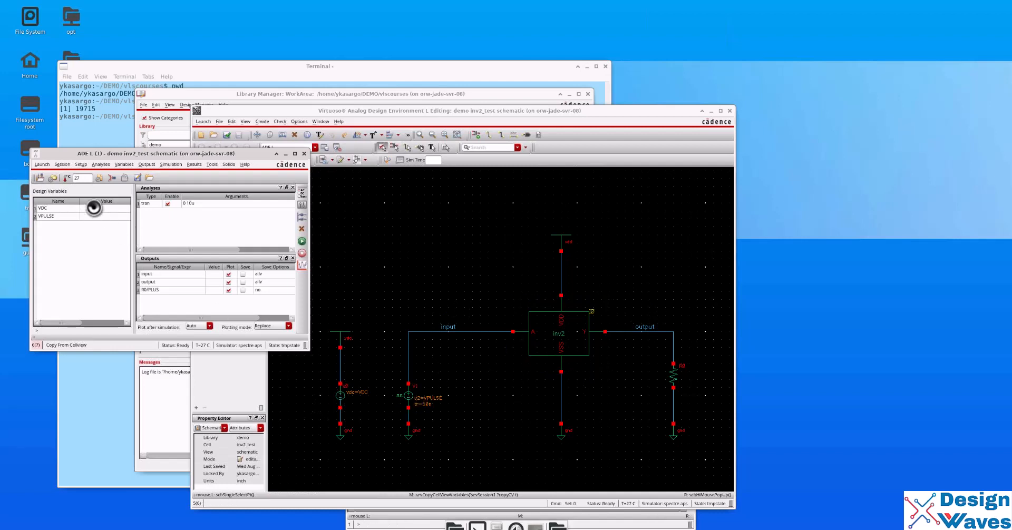
{"action": "left_click", "coordinate": [94, 208]}
{"action": "type", "text": "5"}
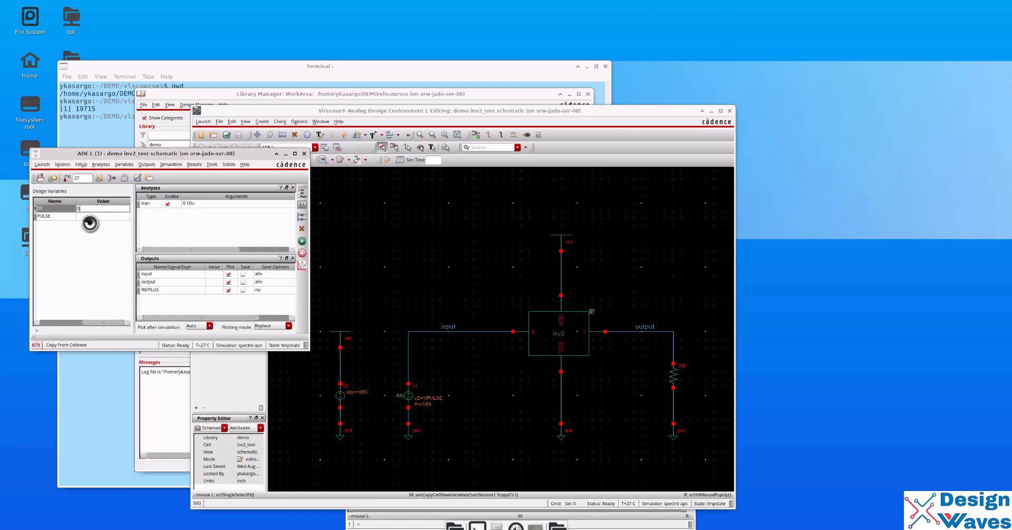
{"action": "left_click", "coordinate": [86, 217]}
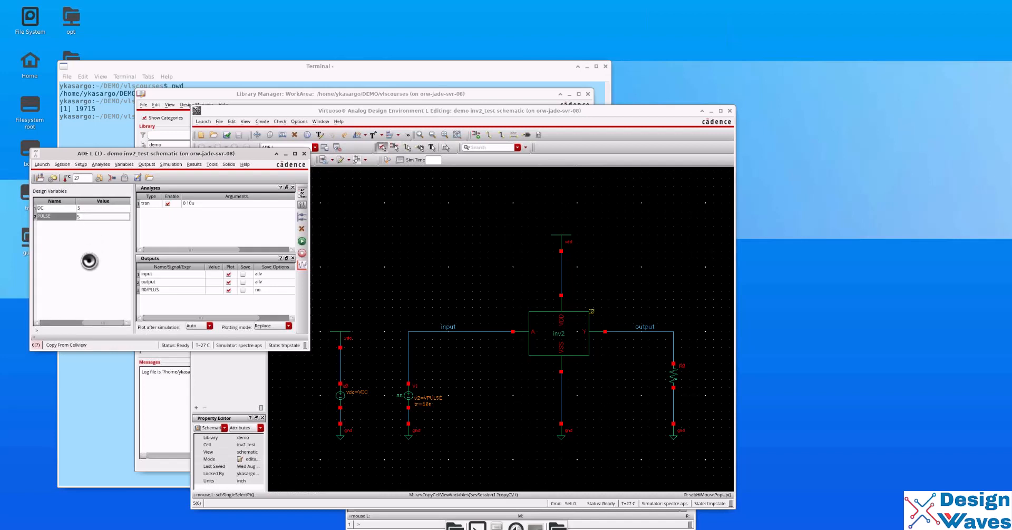
{"action": "left_click", "coordinate": [89, 261]}
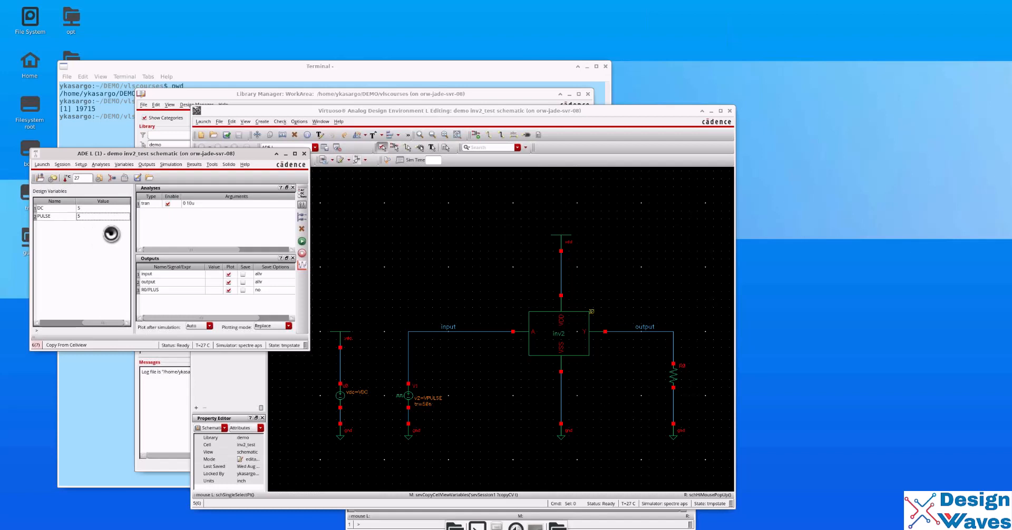
Add mymodels2.scs from the vlsicourses models folder as a global model file in the model library setup
{"action": "left_click", "coordinate": [78, 164]}
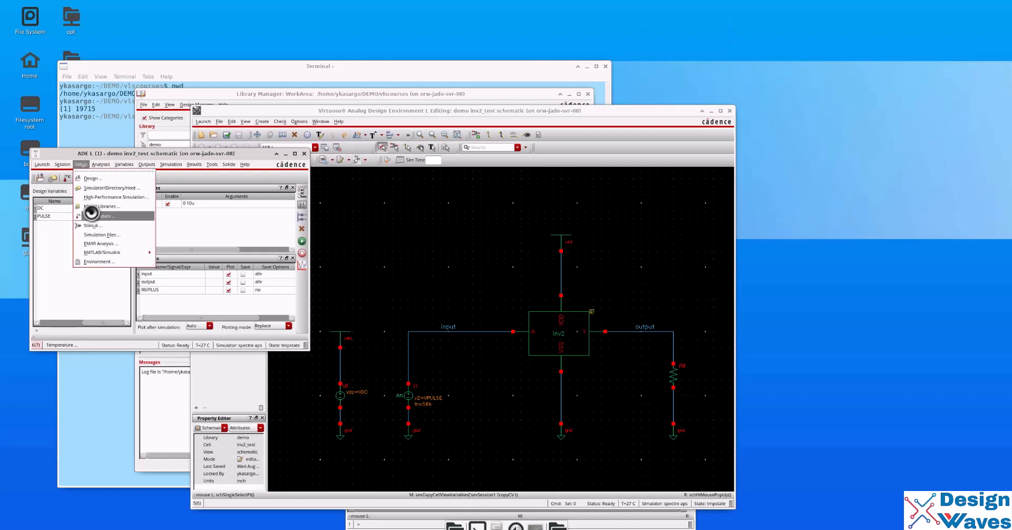
{"action": "left_click", "coordinate": [91, 207]}
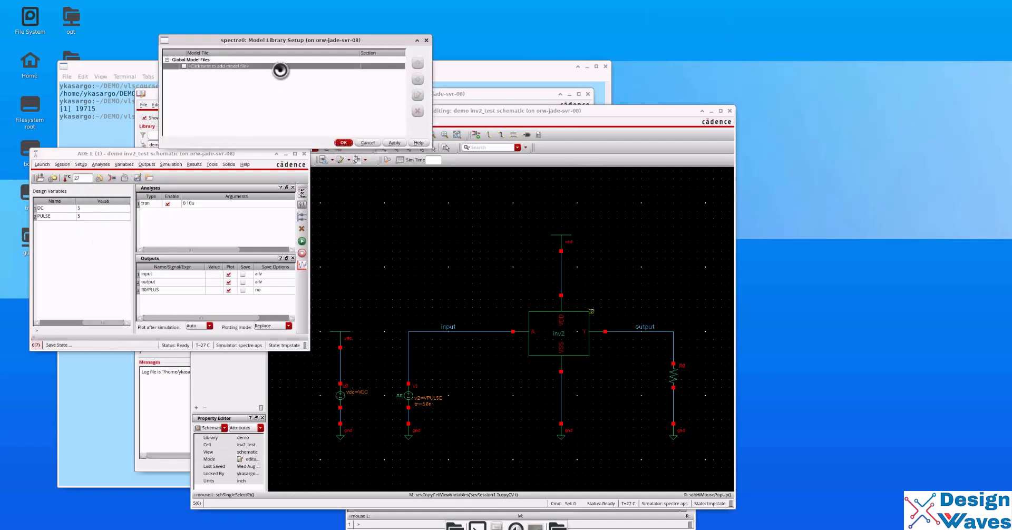
{"action": "left_click", "coordinate": [349, 67]}
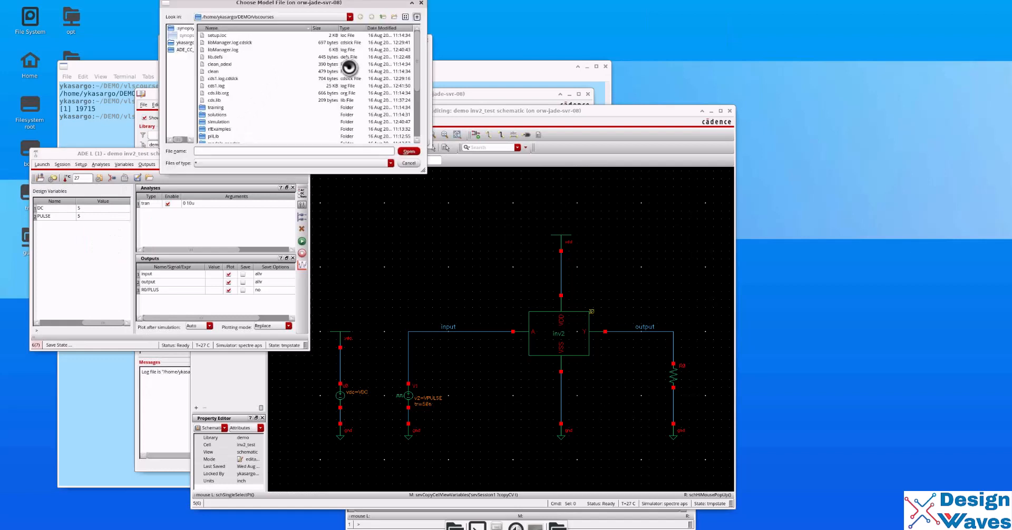
{"action": "scroll", "coordinate": [303, 79], "scroll_direction": "down", "scroll_amount": 3}
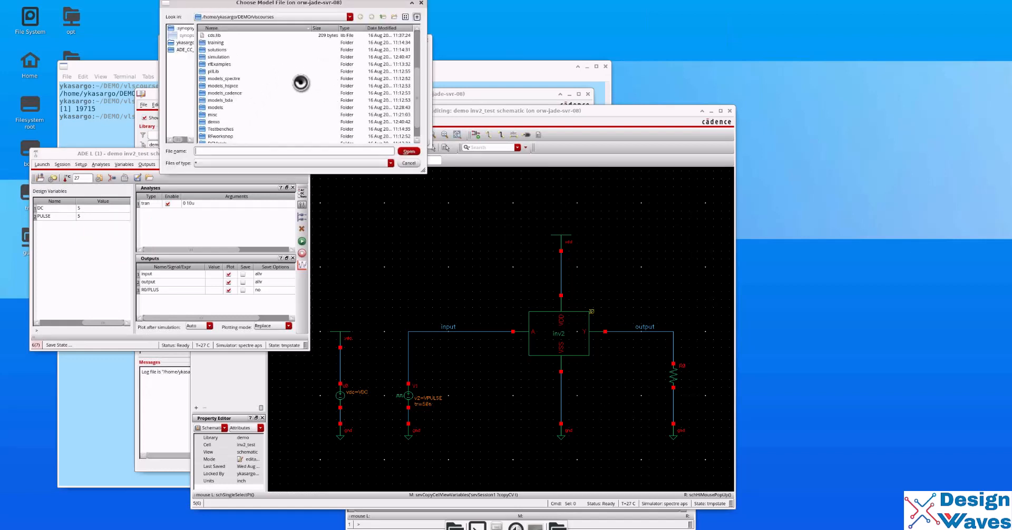
{"action": "double_click", "coordinate": [224, 102]}
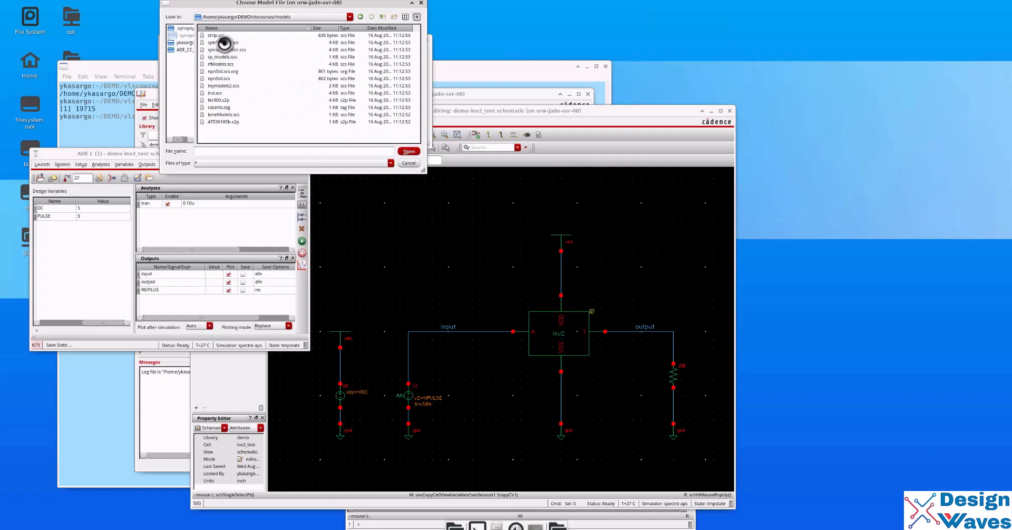
{"action": "left_click", "coordinate": [226, 85]}
{"action": "left_click", "coordinate": [409, 151]}
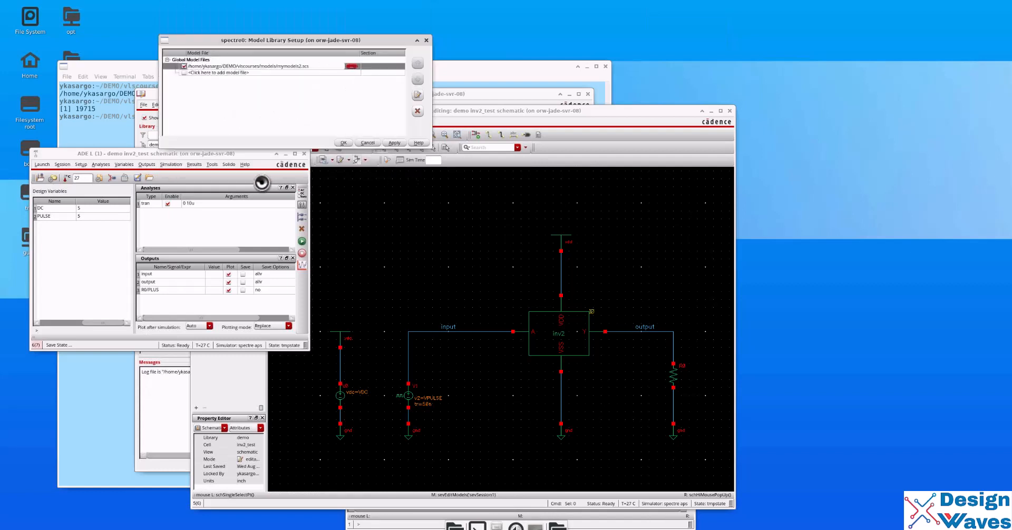
Examine the nch and pch model definitions in mymodels2.scs, close the file and accept the model library setup
{"action": "left_click", "coordinate": [417, 94]}
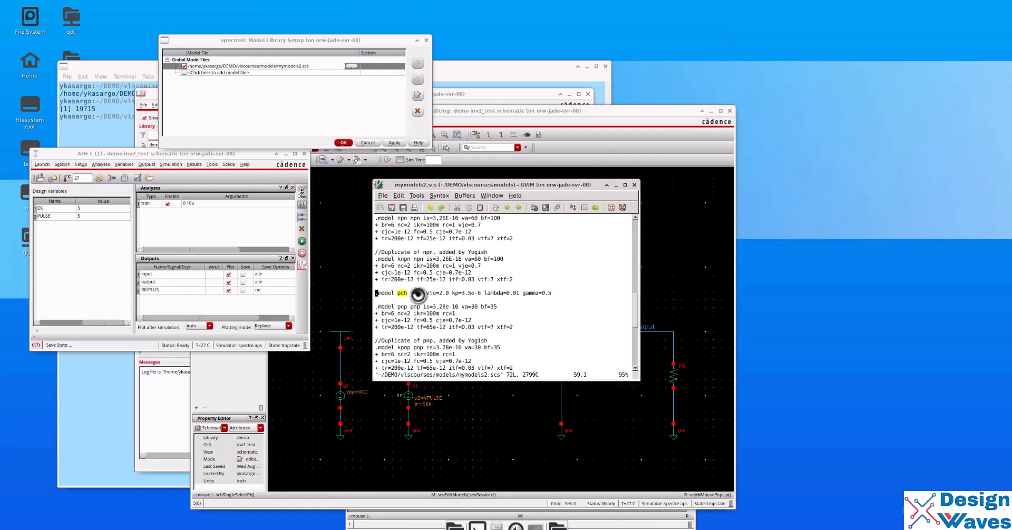
{"action": "scroll", "coordinate": [448, 316], "scroll_direction": "down", "scroll_amount": 5}
{"action": "scroll", "coordinate": [456, 320], "scroll_direction": "up", "scroll_amount": 3}
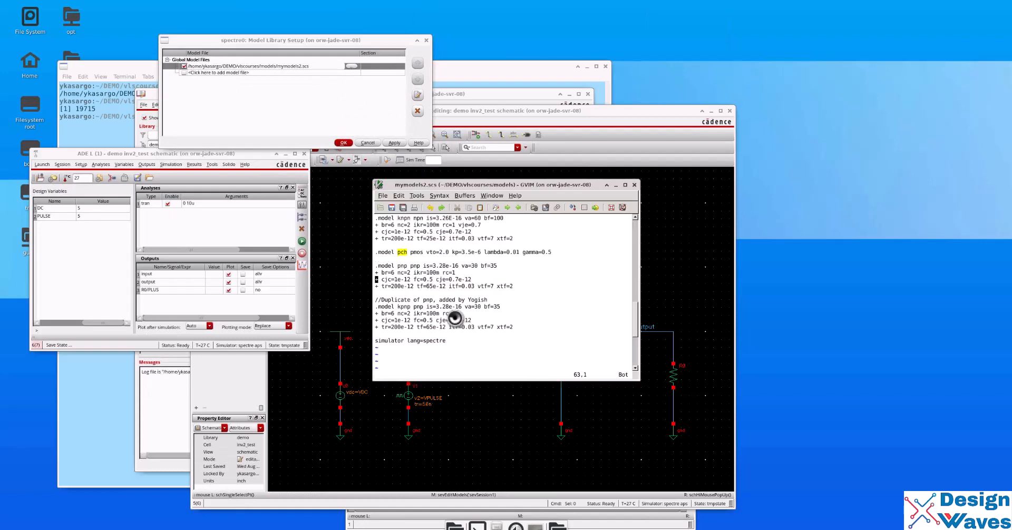
{"action": "scroll", "coordinate": [454, 318], "scroll_direction": "up", "scroll_amount": 4}
{"action": "scroll", "coordinate": [454, 317], "scroll_direction": "up", "scroll_amount": 2}
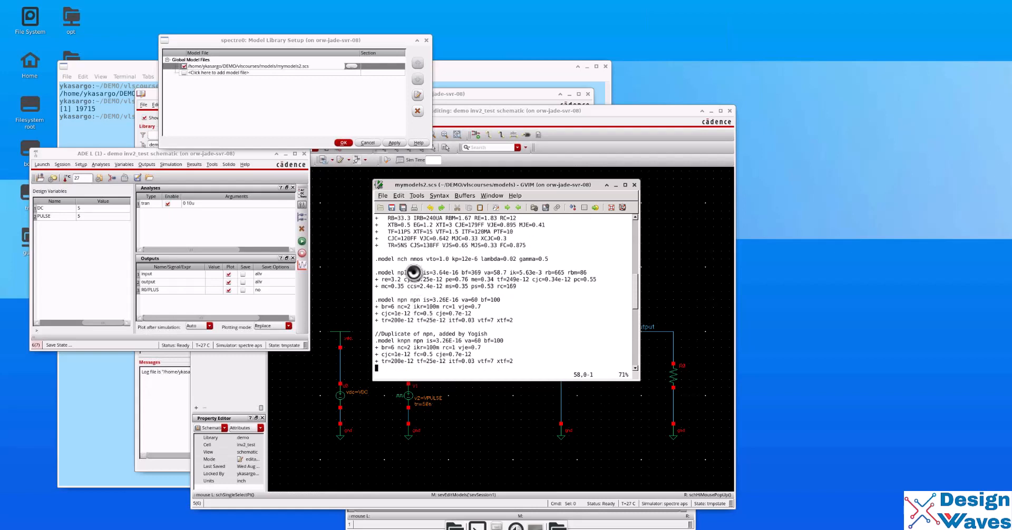
{"action": "left_click", "coordinate": [634, 185]}
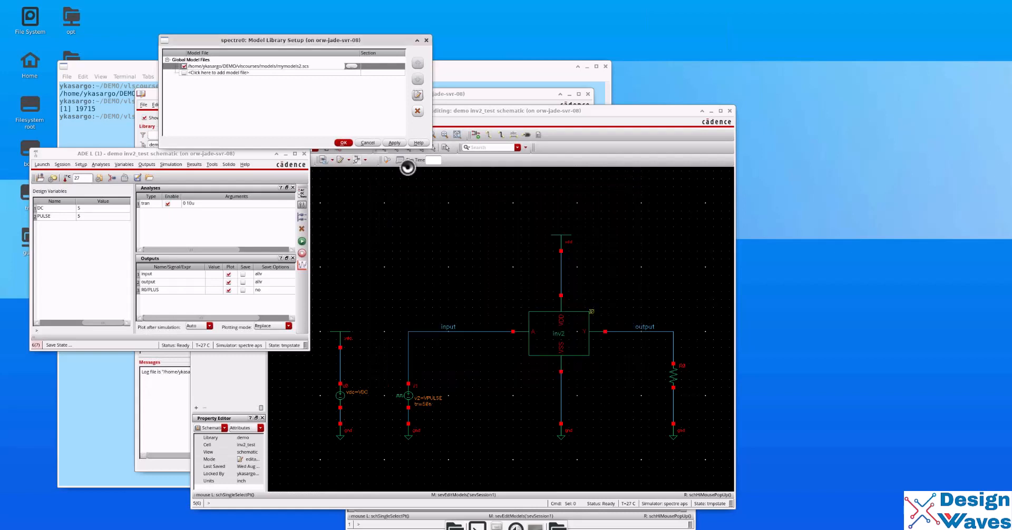
{"action": "left_click", "coordinate": [343, 142]}
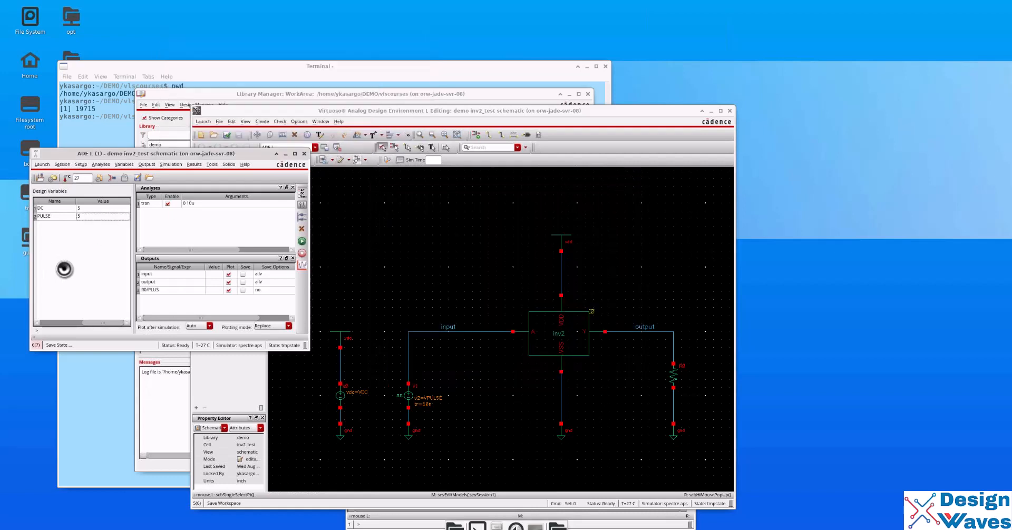
Save the simulation state as a cellview named ade_spectre_state2 under library demo, cell inv2_test, with all settings included
{"action": "left_click", "coordinate": [81, 164]}
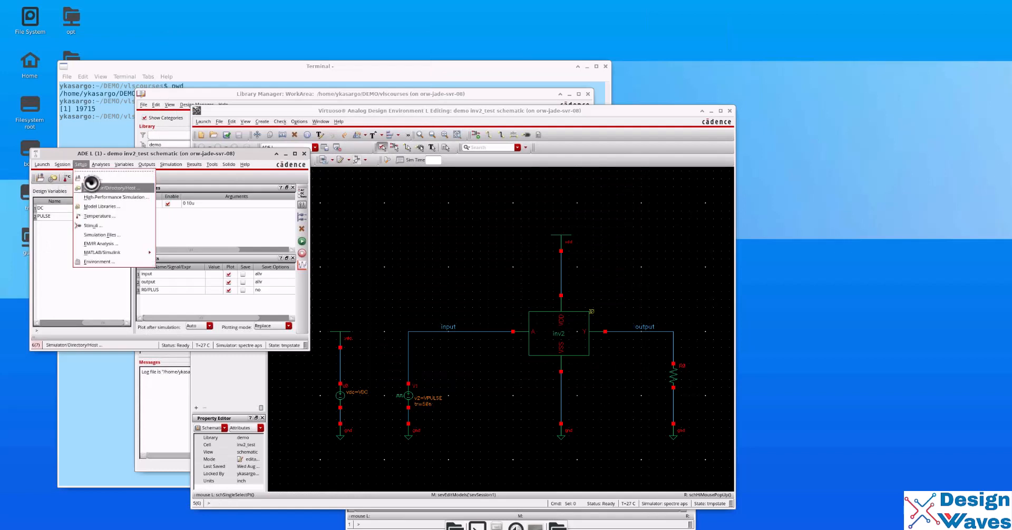
{"action": "mouse_move", "coordinate": [62, 165]}
{"action": "left_click", "coordinate": [74, 188]}
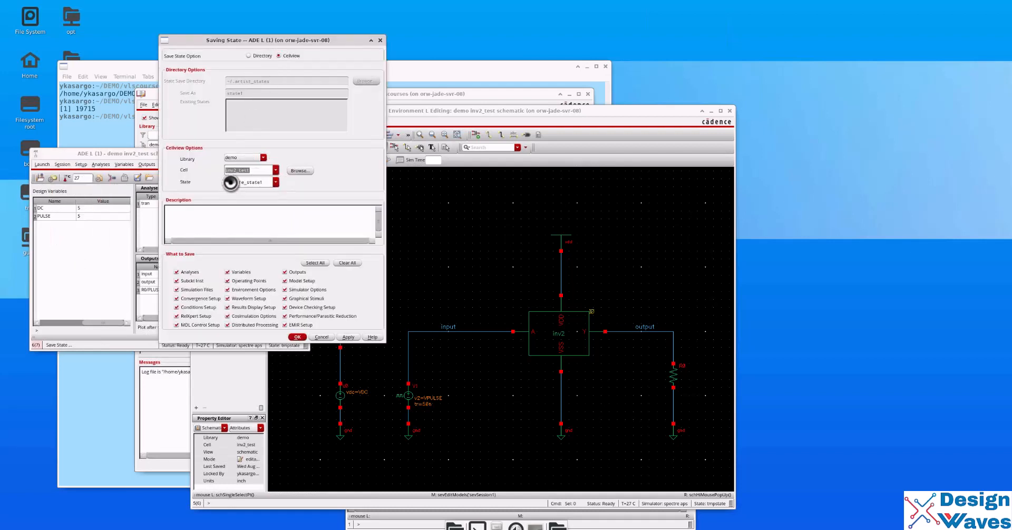
{"action": "left_click", "coordinate": [227, 182]}
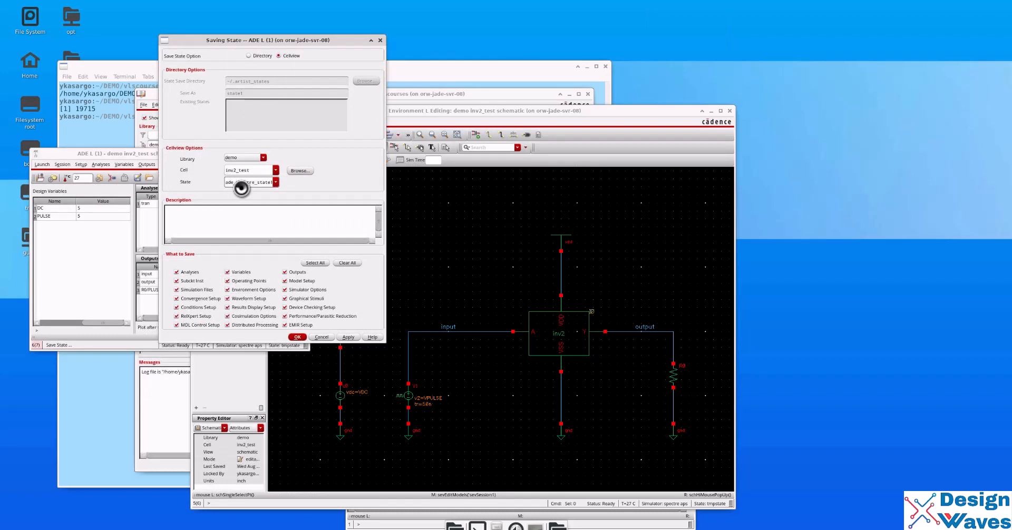
{"action": "left_click", "coordinate": [270, 181]}
{"action": "key", "text": "BackSpace"}
{"action": "type", "text": "2"}
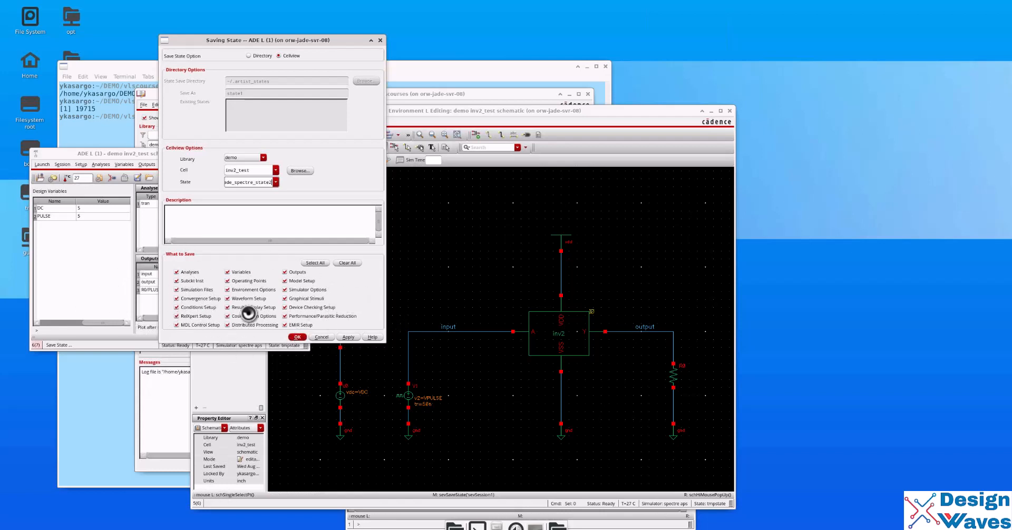
{"action": "left_click", "coordinate": [296, 337]}
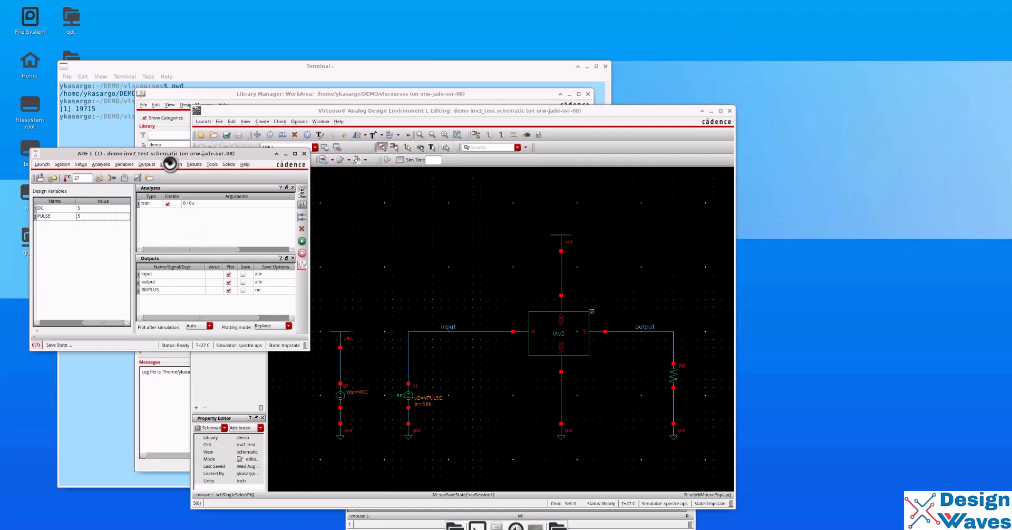
Recreate the simulation netlist and move its window clear of the schematic
{"action": "left_click", "coordinate": [168, 165]}
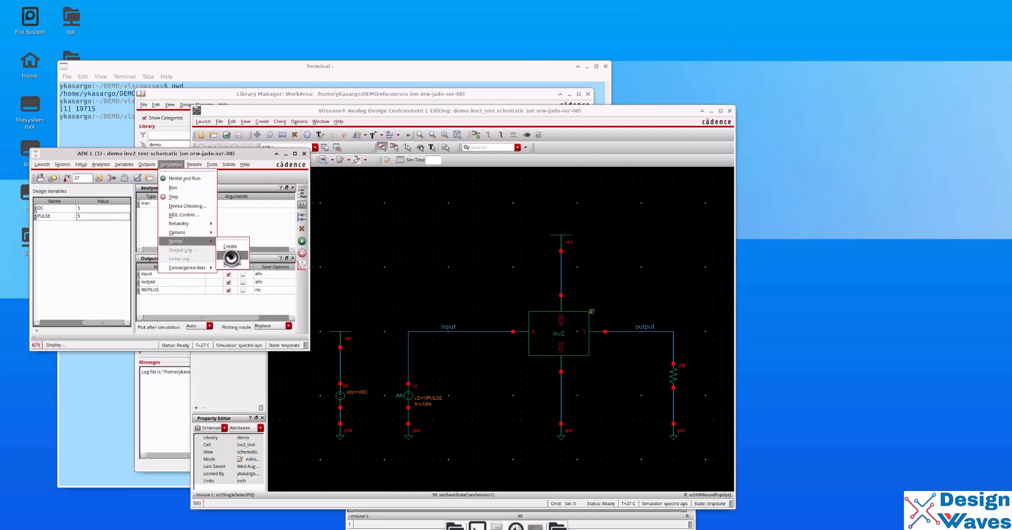
{"action": "left_click", "coordinate": [231, 260]}
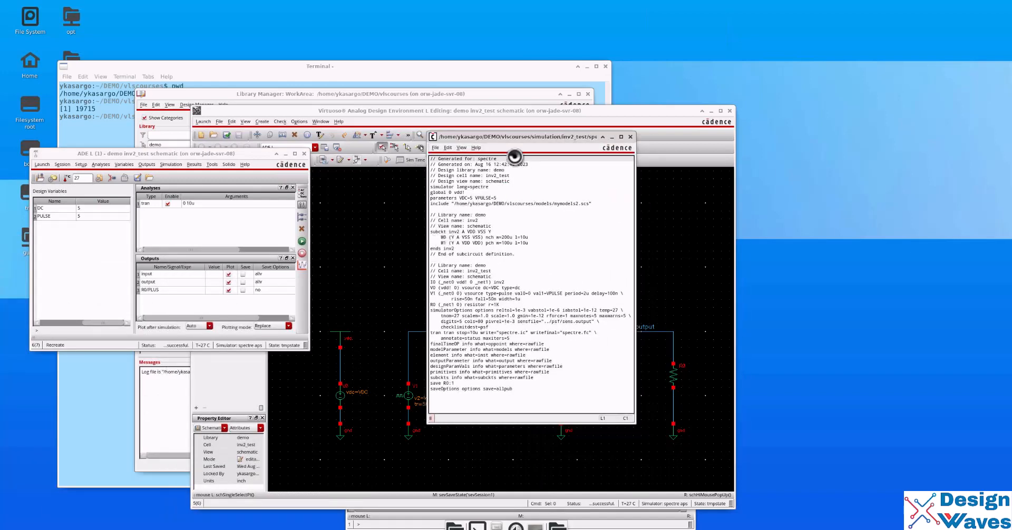
{"action": "left_click_drag", "start_coordinate": [511, 141], "coordinate": [876, 126]}
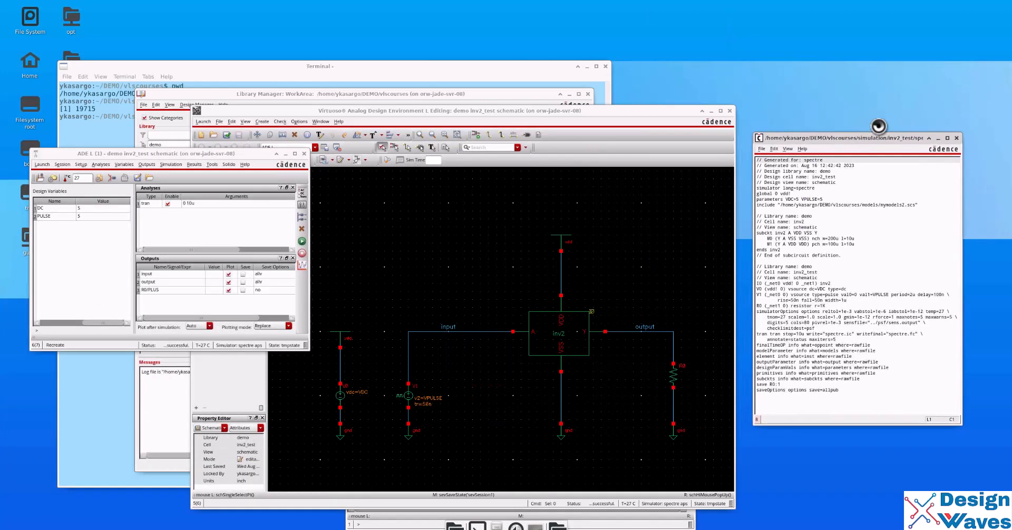
Descend into the inv2 instance's schematic and place the netlist window beside it to compare the transistor entries
{"action": "left_click", "coordinate": [556, 326]}
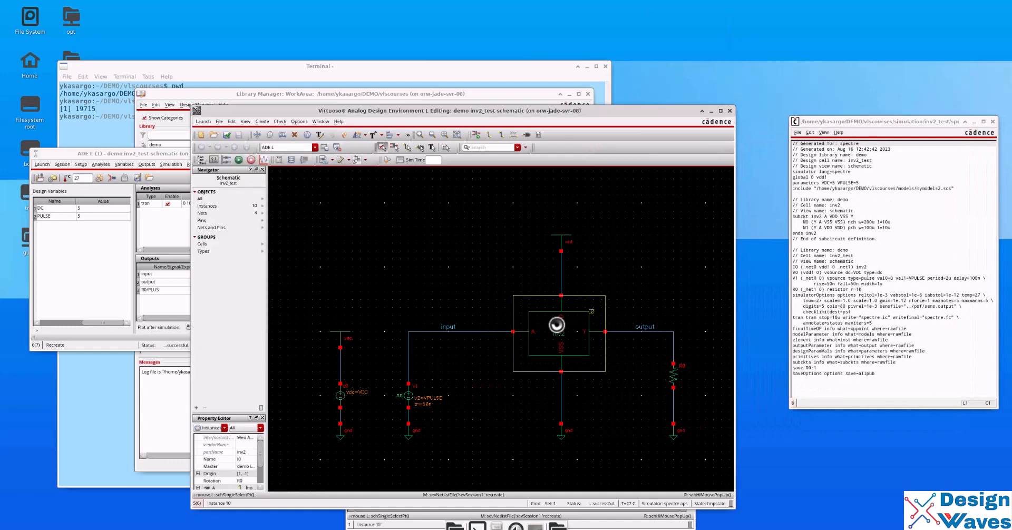
{"action": "double_click", "coordinate": [557, 325]}
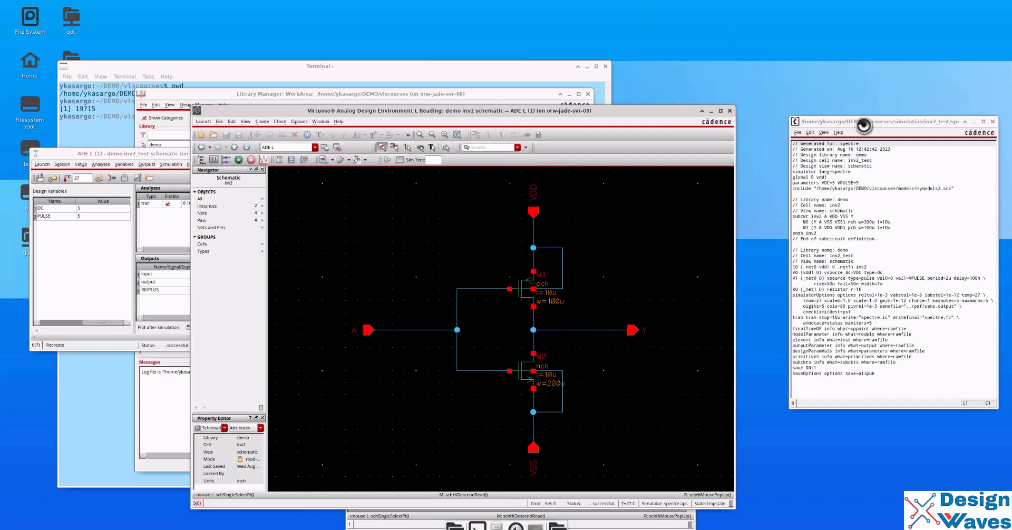
{"action": "left_click_drag", "start_coordinate": [870, 123], "coordinate": [732, 206]}
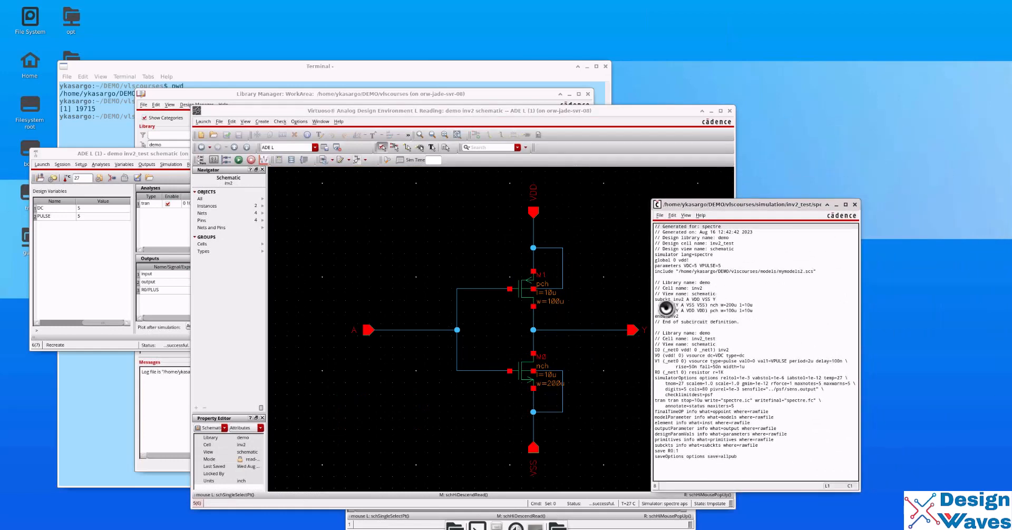
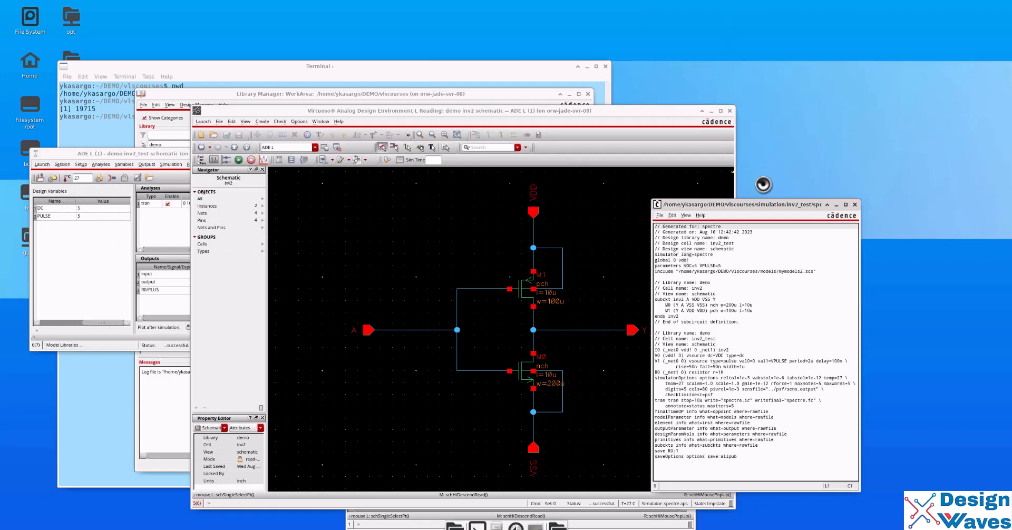
Compare the netlist's mymodels2.scs include line with the entry in Model Library Setup, and close the setup form
{"action": "left_click_drag", "start_coordinate": [747, 206], "coordinate": [213, 171]}
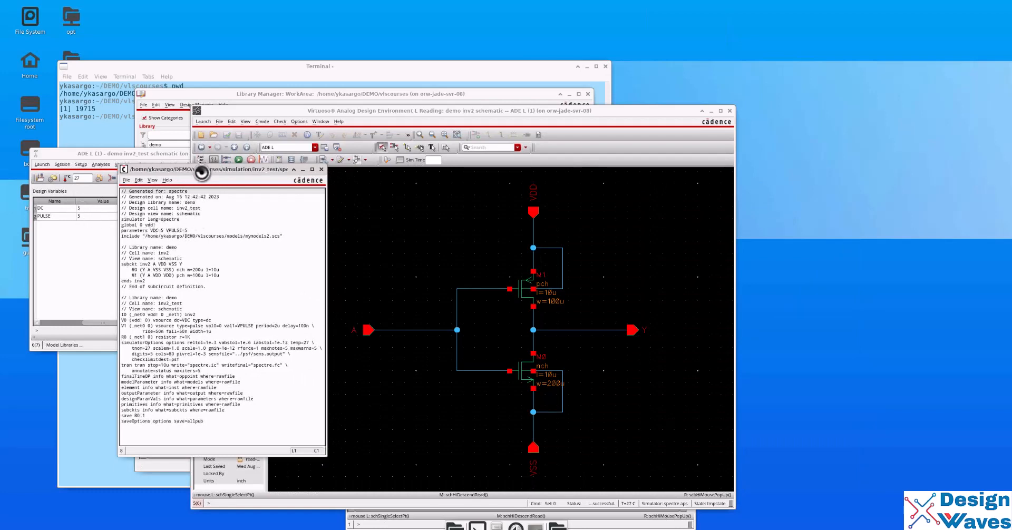
{"action": "left_click_drag", "start_coordinate": [202, 174], "coordinate": [274, 189]}
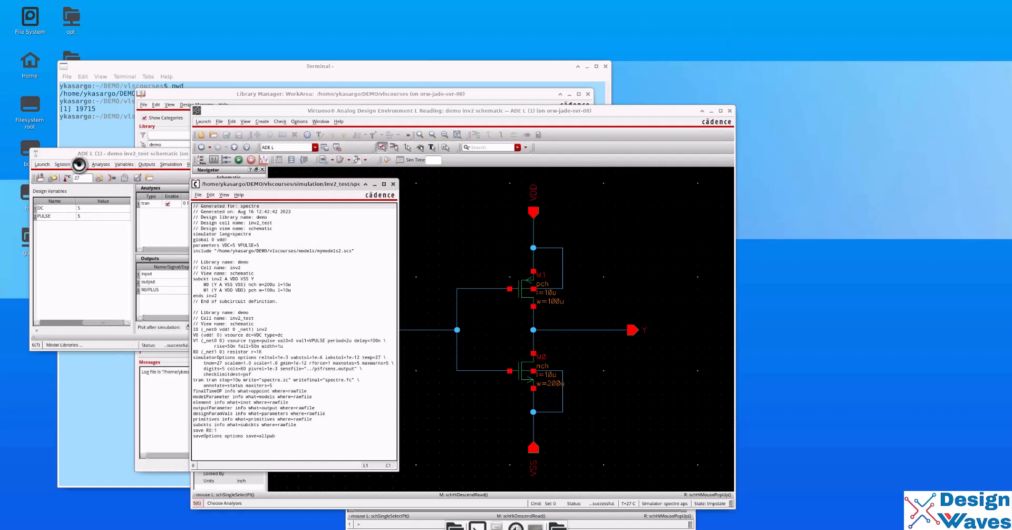
{"action": "left_click", "coordinate": [81, 165]}
{"action": "left_click", "coordinate": [96, 205]}
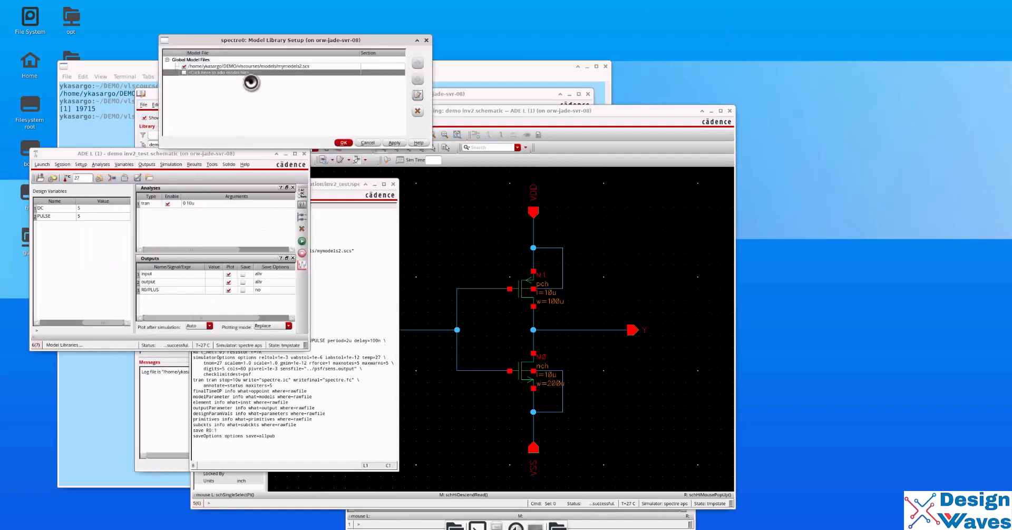
{"action": "left_click", "coordinate": [354, 260]}
{"action": "left_click", "coordinate": [318, 252]}
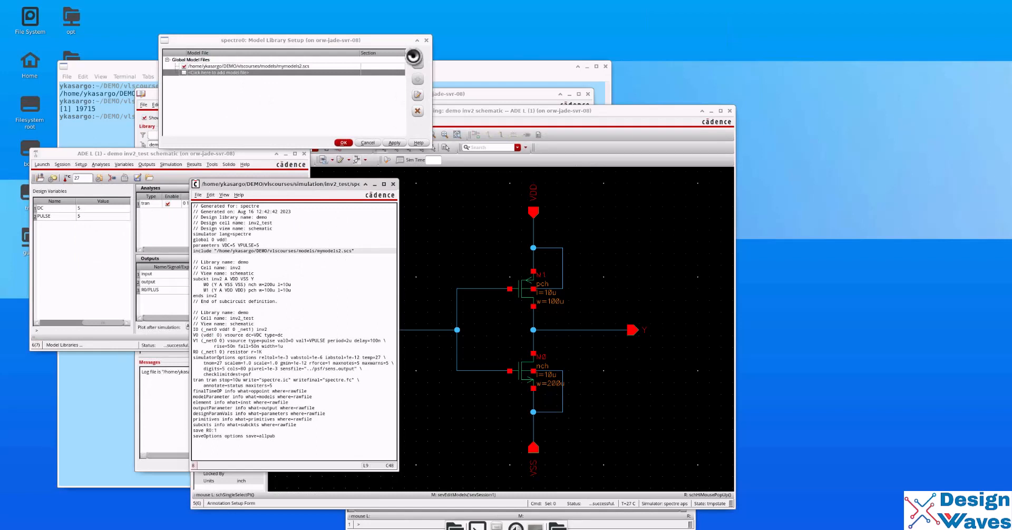
{"action": "left_click", "coordinate": [426, 40]}
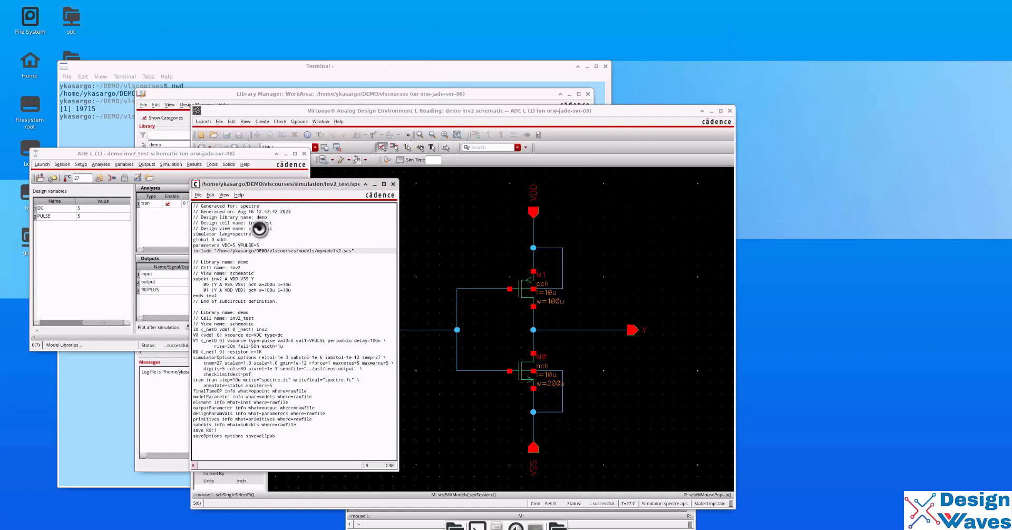
Return to the inv2_test schematic and arrange it beside the netlist window to compare the source and resistor entries
{"action": "left_click_drag", "start_coordinate": [286, 183], "coordinate": [194, 192]}
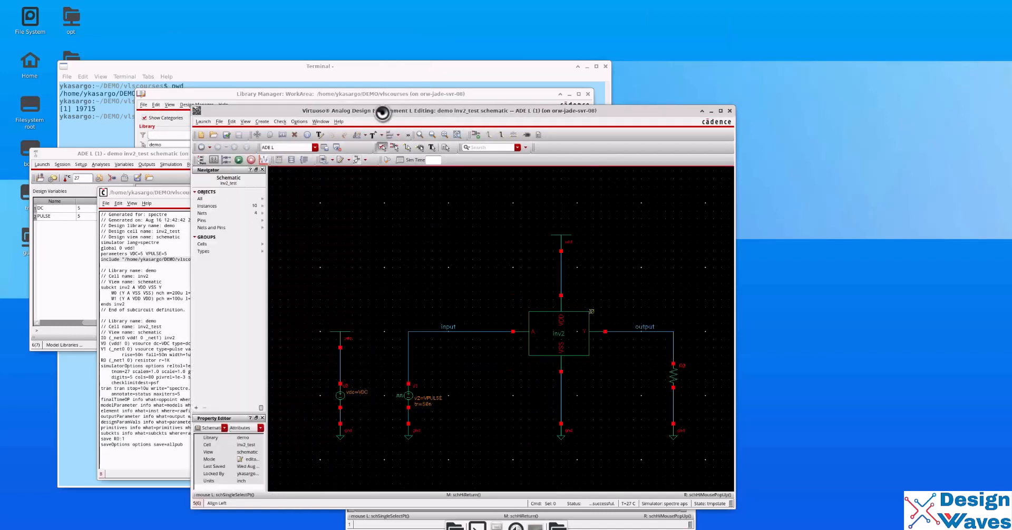
{"action": "left_click_drag", "start_coordinate": [387, 110], "coordinate": [568, 74]}
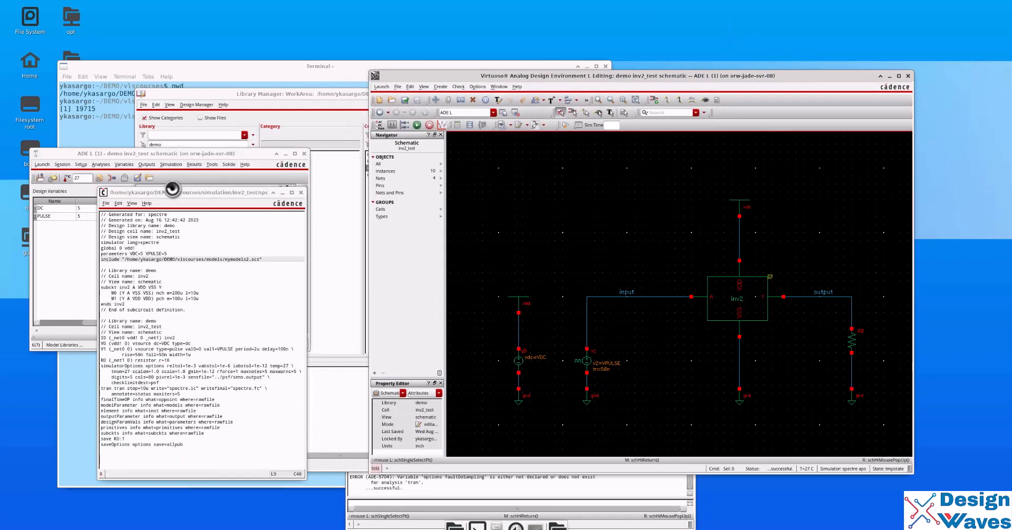
{"action": "left_click_drag", "start_coordinate": [171, 191], "coordinate": [366, 158]}
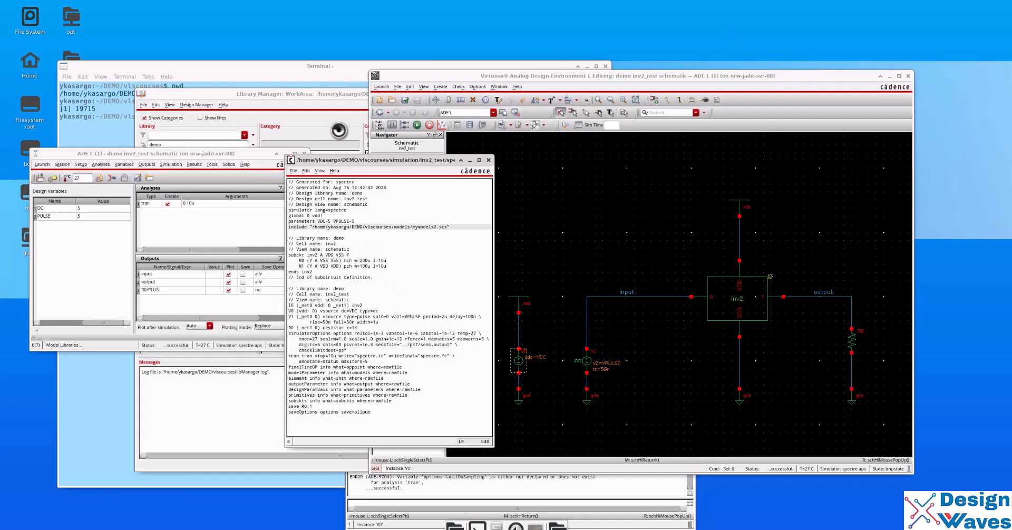
{"action": "left_click_drag", "start_coordinate": [351, 161], "coordinate": [450, 127]}
{"action": "double_click", "coordinate": [202, 203]}
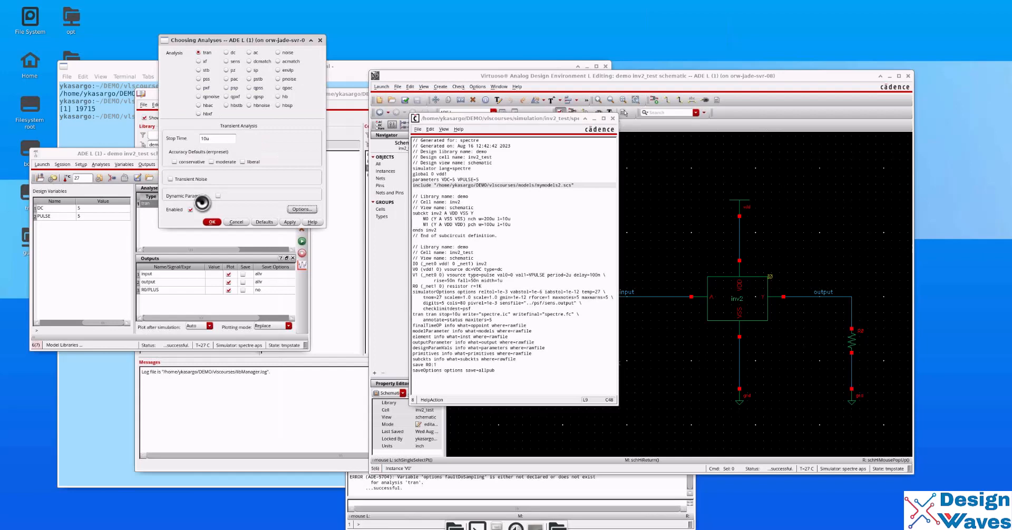
{"action": "left_click", "coordinate": [301, 210]}
{"action": "left_click", "coordinate": [288, 213]}
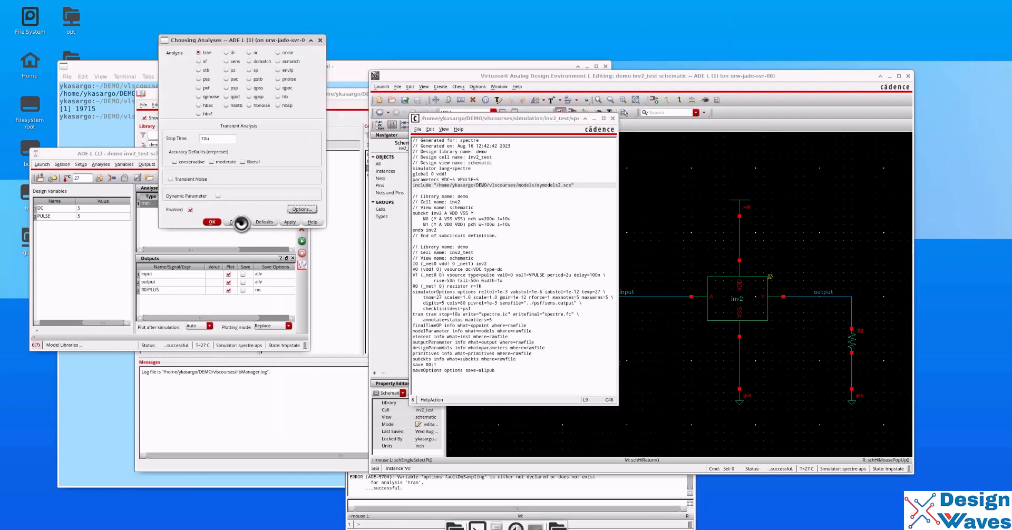
{"action": "left_click", "coordinate": [236, 222]}
Examine the analog simulator options against the simulatorOptions statement in the netlist, and cancel the form
{"action": "left_click", "coordinate": [167, 164]}
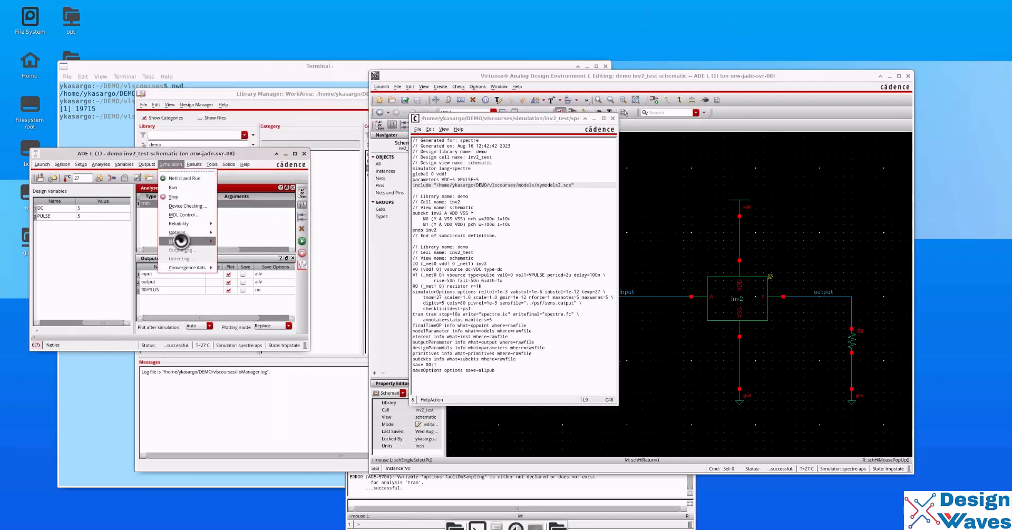
{"action": "mouse_move", "coordinate": [180, 232]}
{"action": "left_click", "coordinate": [235, 238]}
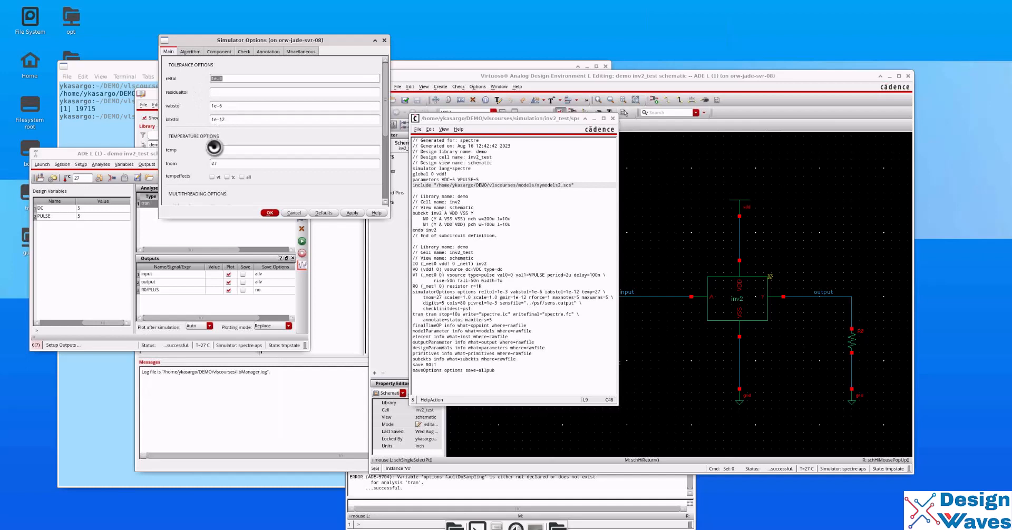
{"action": "left_click_drag", "start_coordinate": [452, 292], "coordinate": [580, 304]}
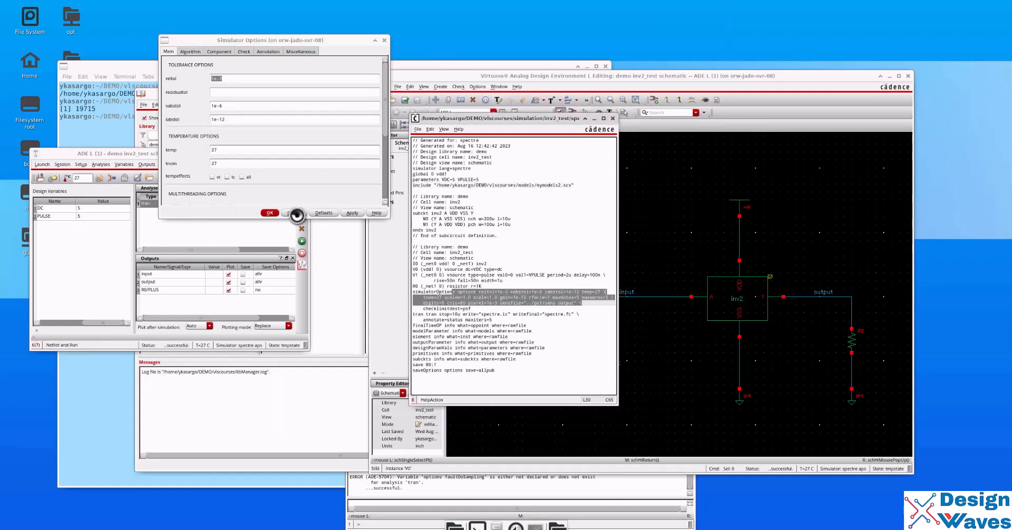
{"action": "left_click", "coordinate": [283, 175]}
{"action": "scroll", "coordinate": [283, 174], "scroll_direction": "down", "scroll_amount": 3}
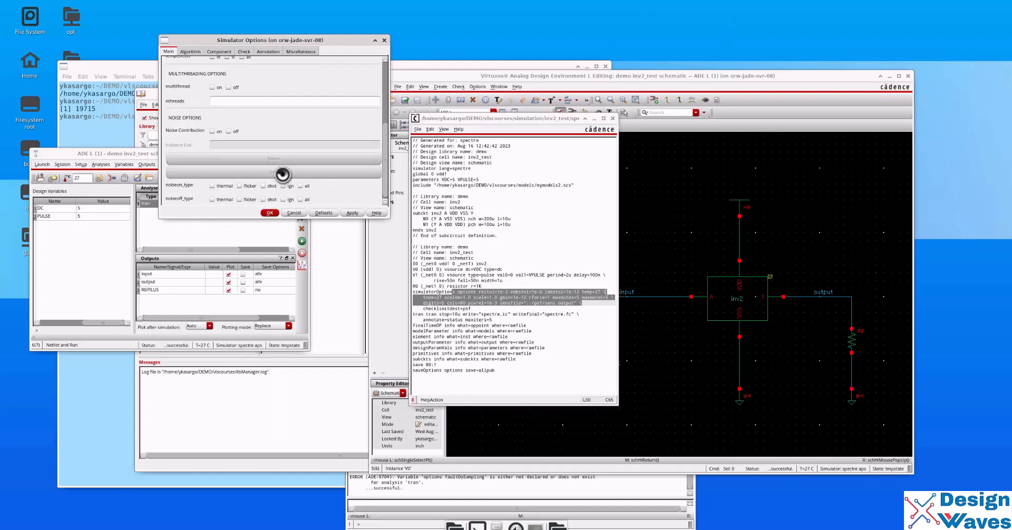
{"action": "left_click", "coordinate": [289, 212]}
{"action": "left_click", "coordinate": [510, 292]}
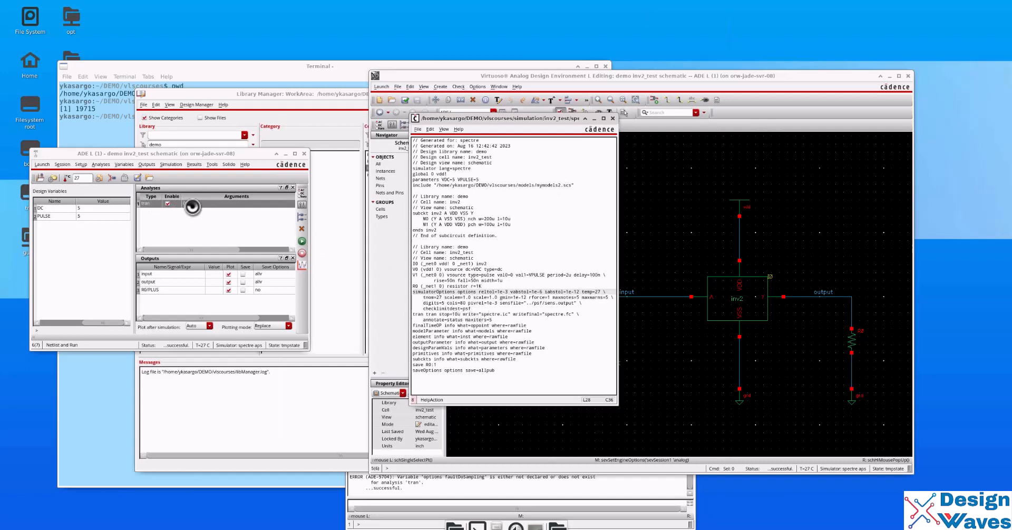
Review the tran analysis's state file and time step options against the netlist's tran statement, and accept both forms
{"action": "left_click", "coordinate": [193, 206]}
{"action": "double_click", "coordinate": [193, 206]}
{"action": "left_click", "coordinate": [304, 217]}
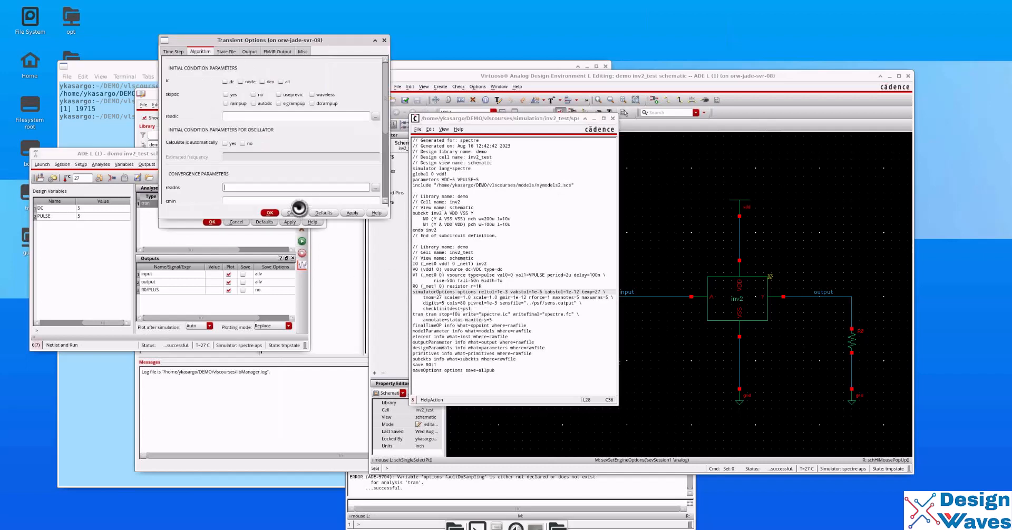
{"action": "left_click_drag", "start_coordinate": [321, 40], "coordinate": [291, 45]}
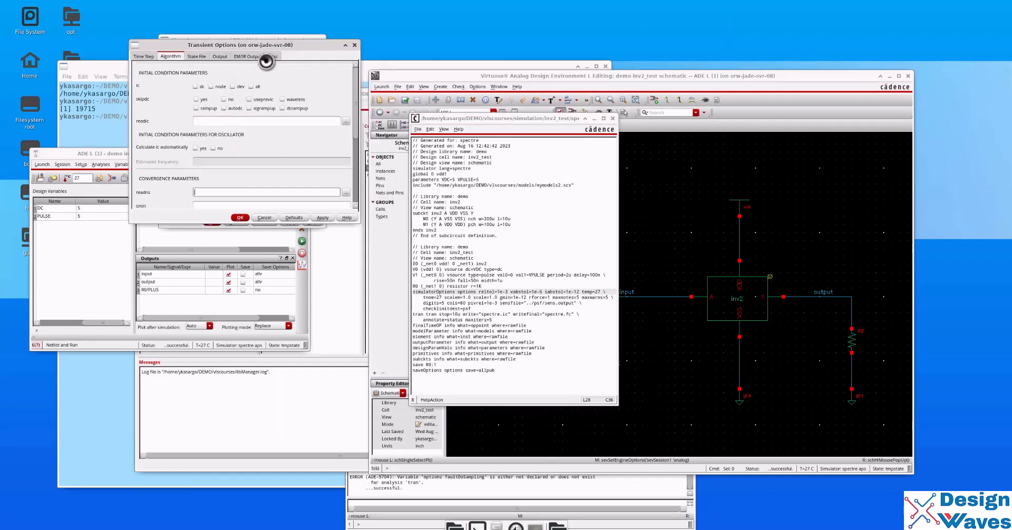
{"action": "left_click", "coordinate": [195, 56]}
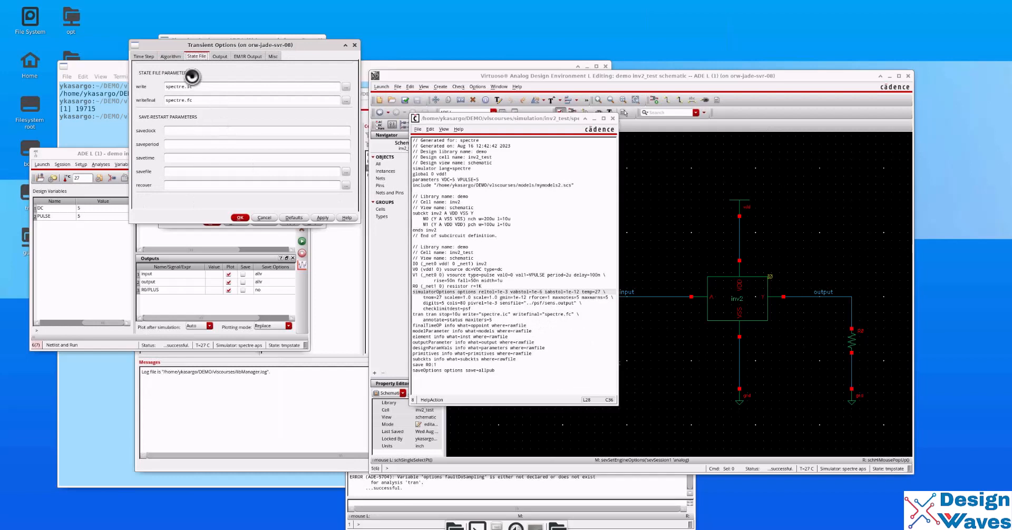
{"action": "left_click", "coordinate": [142, 56]}
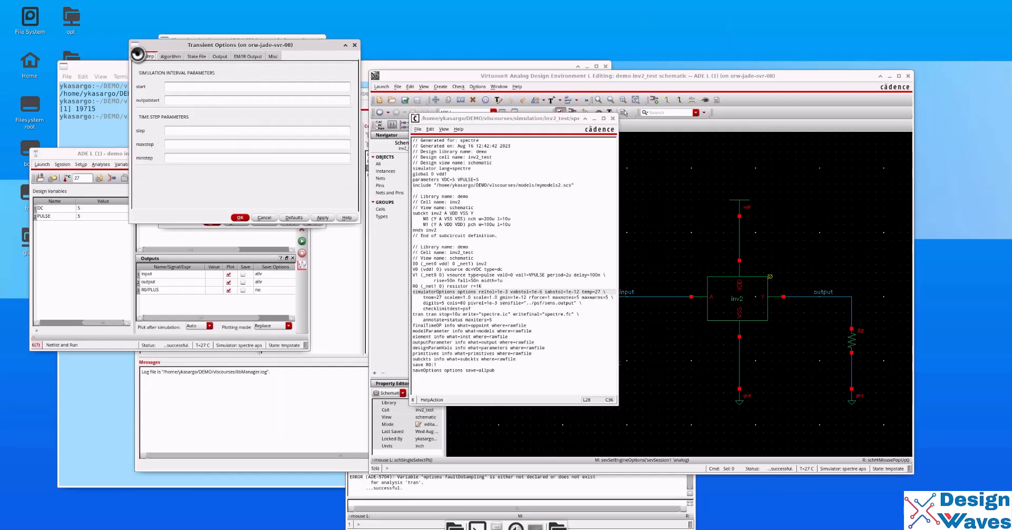
{"action": "left_click", "coordinate": [238, 217]}
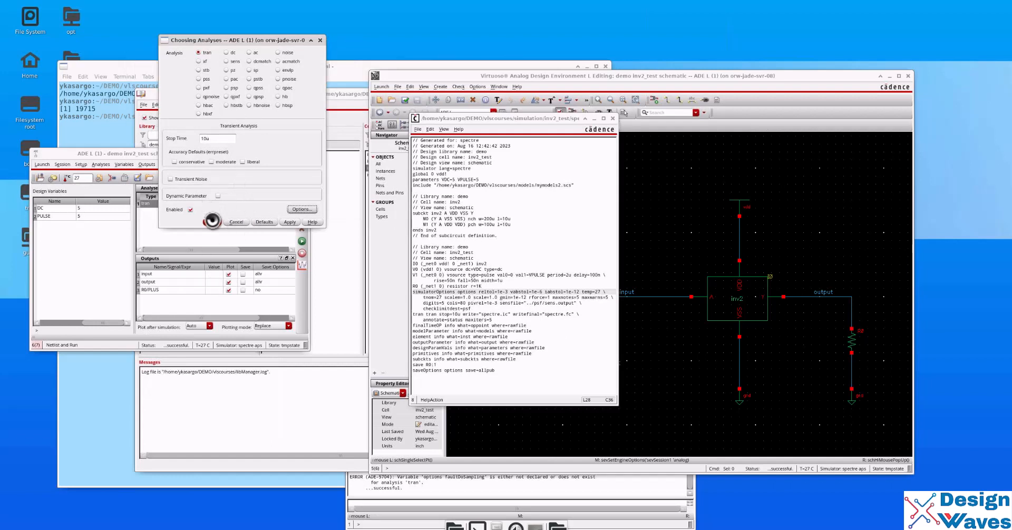
{"action": "left_click", "coordinate": [213, 221]}
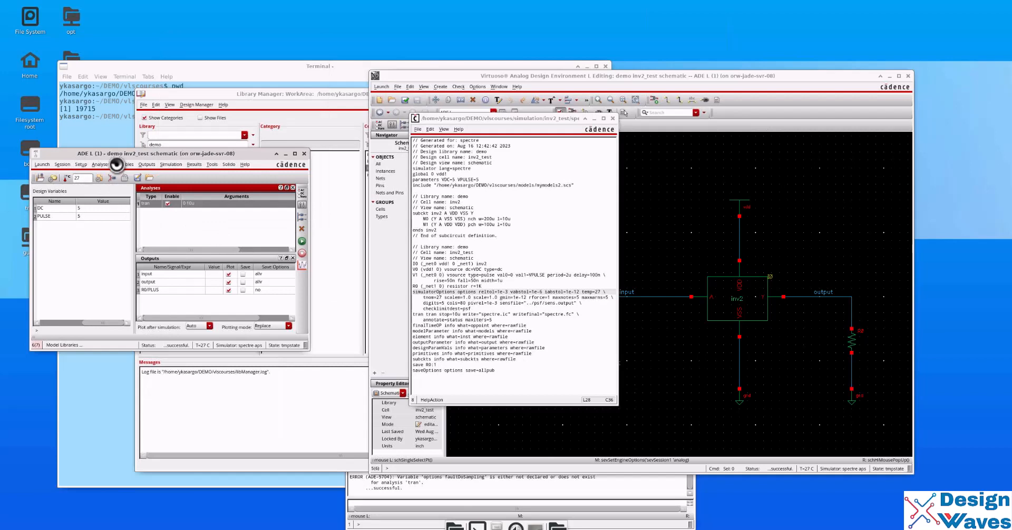
Compare the Save Options settings with the info statements in the netlist, and accept the form
{"action": "left_click", "coordinate": [146, 165]}
{"action": "left_click", "coordinate": [162, 241]}
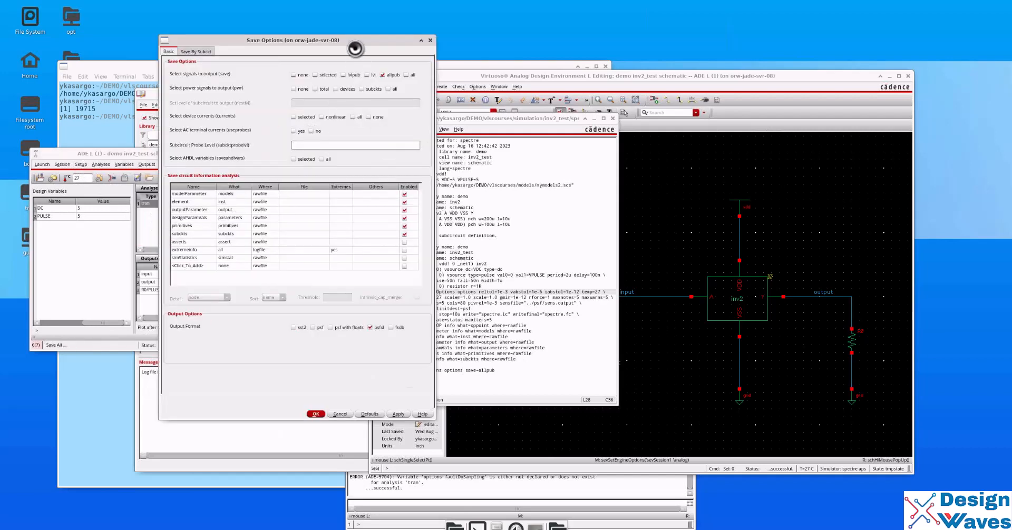
{"action": "left_click_drag", "start_coordinate": [354, 42], "coordinate": [235, 40]}
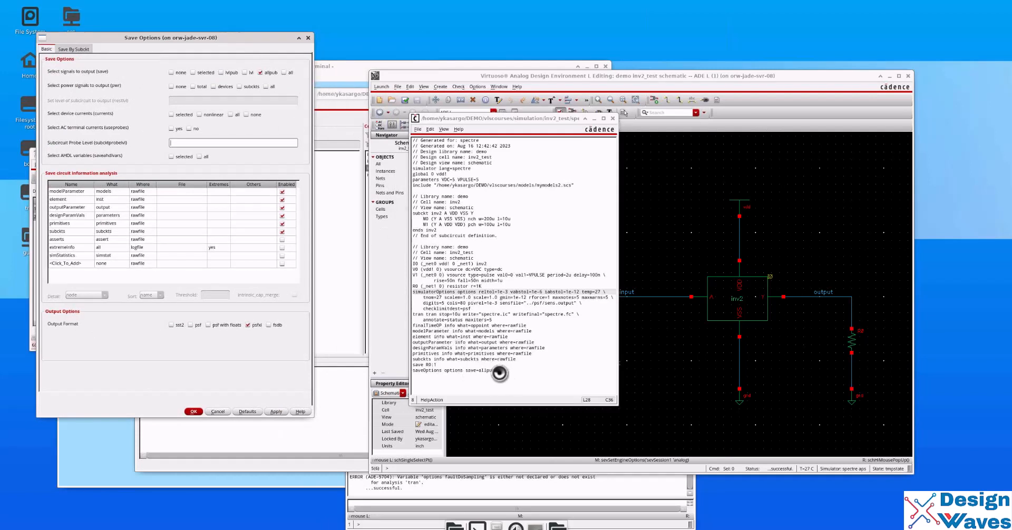
{"action": "left_click_drag", "start_coordinate": [412, 332], "coordinate": [491, 365]}
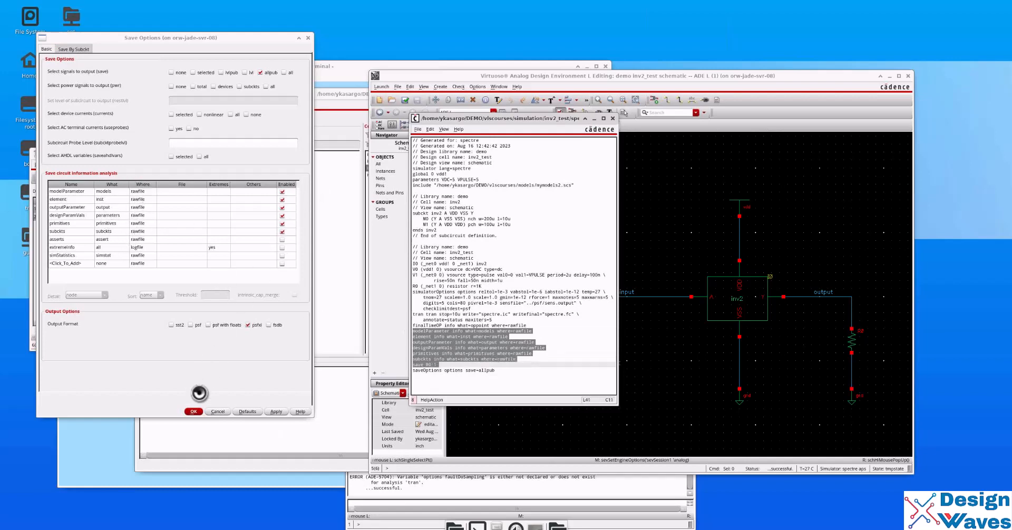
{"action": "left_click", "coordinate": [194, 414]}
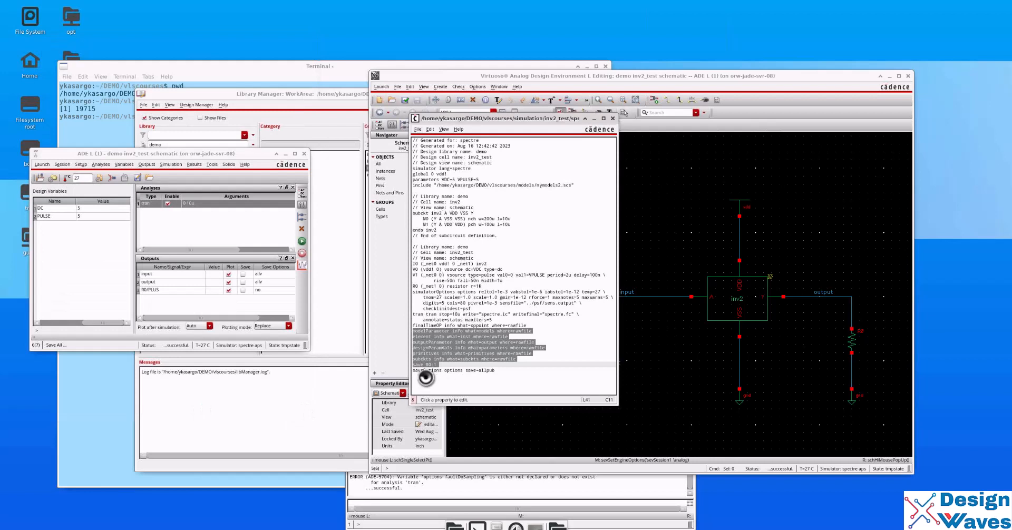
Match the netlist's save R0:1 line to the R0/PLUS output entry and close the netlist window
{"action": "left_click", "coordinate": [431, 367]}
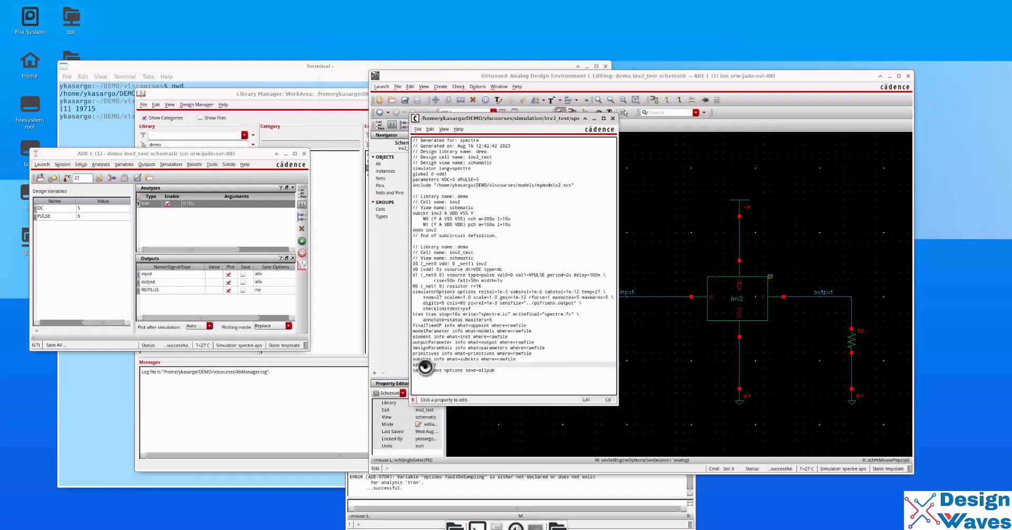
{"action": "left_click", "coordinate": [158, 290]}
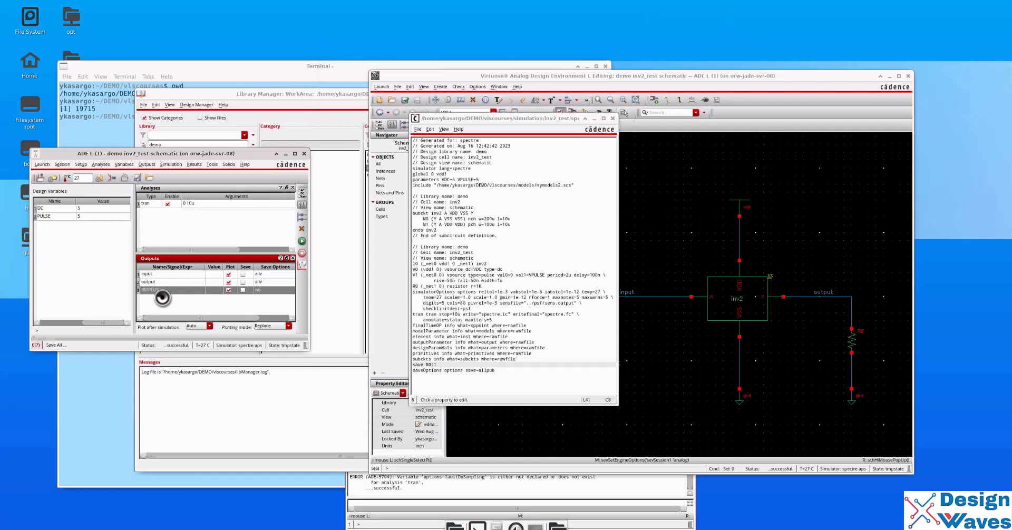
{"action": "left_click", "coordinate": [440, 365]}
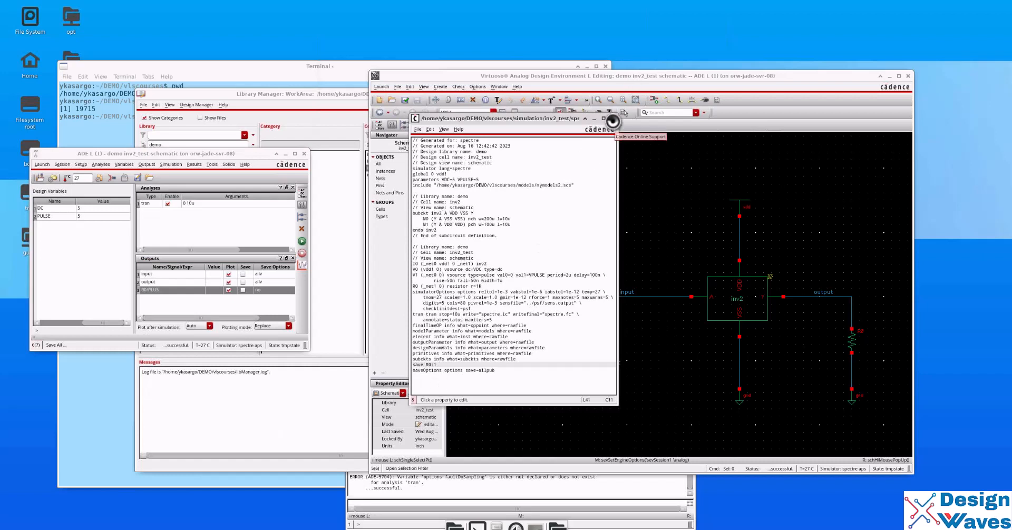
{"action": "left_click", "coordinate": [613, 120]}
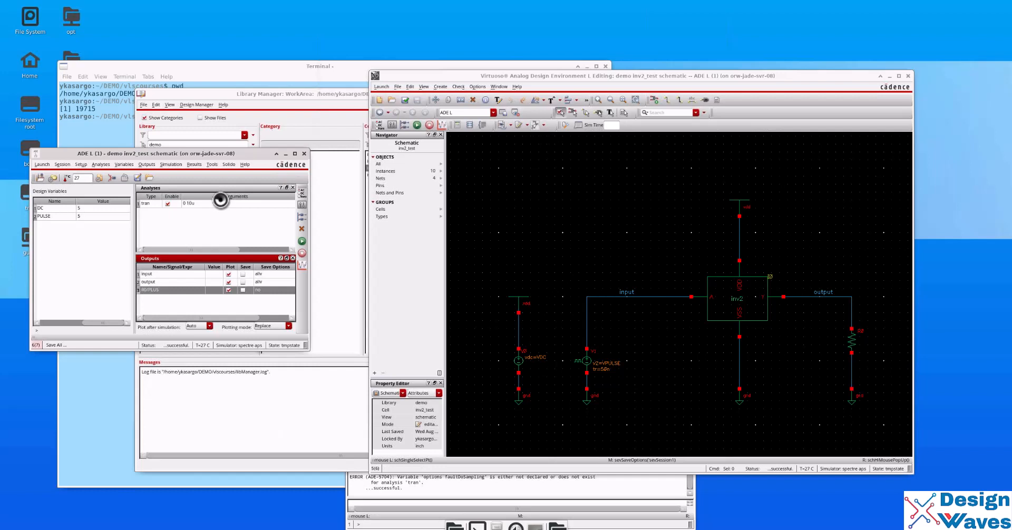
Netlist and run the transient simulation, stop the run and dismiss its output log
{"action": "left_click", "coordinate": [300, 241]}
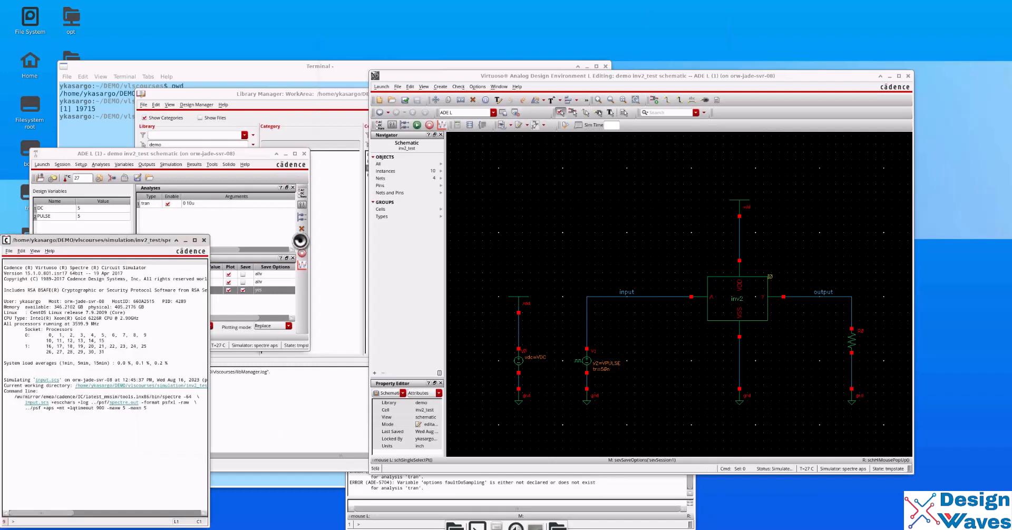
{"action": "left_click", "coordinate": [202, 239]}
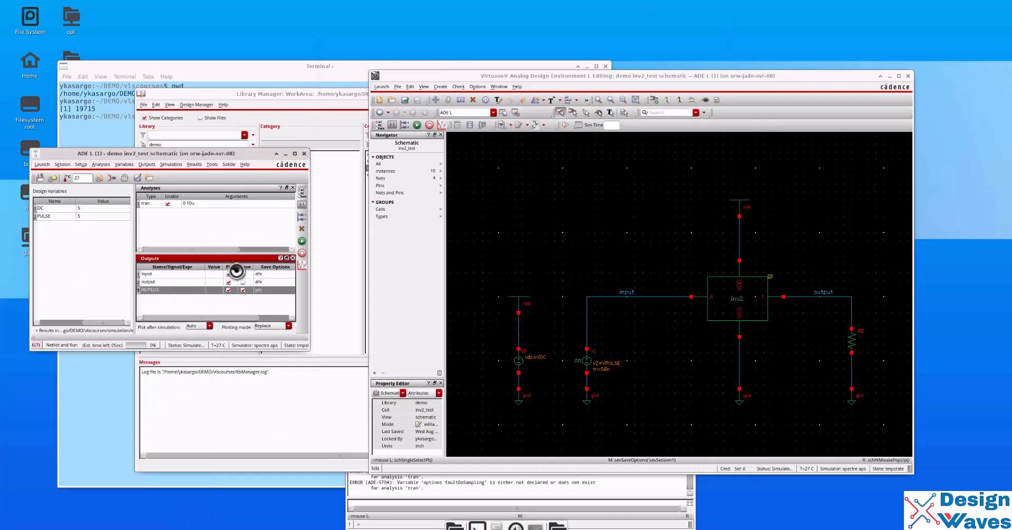
{"action": "left_click", "coordinate": [300, 254]}
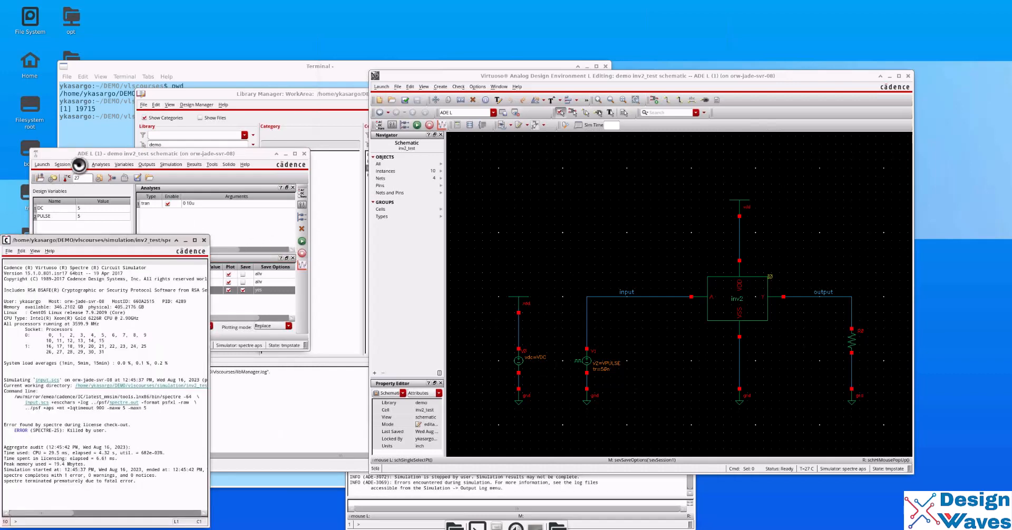
{"action": "left_click", "coordinate": [203, 239]}
{"action": "left_click", "coordinate": [168, 163]}
{"action": "left_click", "coordinate": [173, 197]}
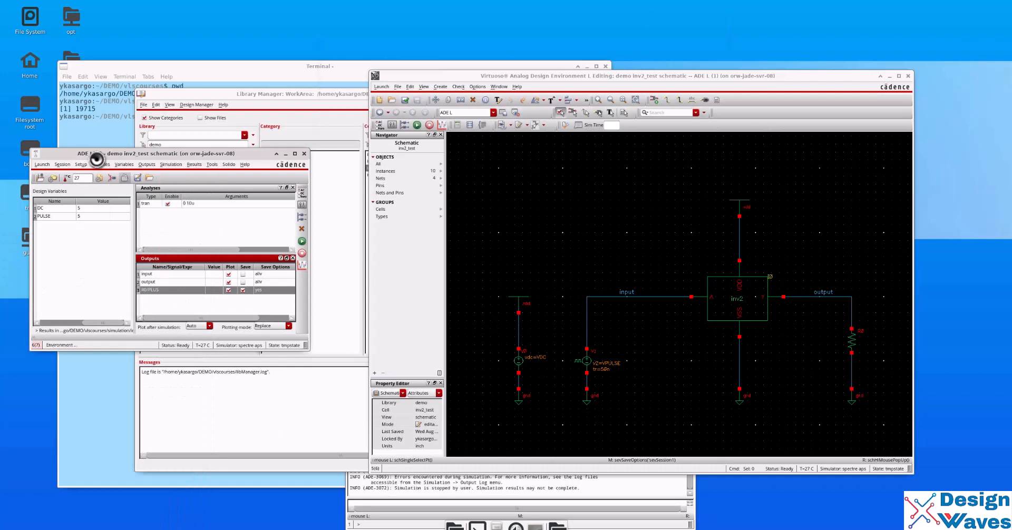
Set the simulation performance mode to Spectre in the high-performance simulation options and accept the form
{"action": "left_click", "coordinate": [81, 164]}
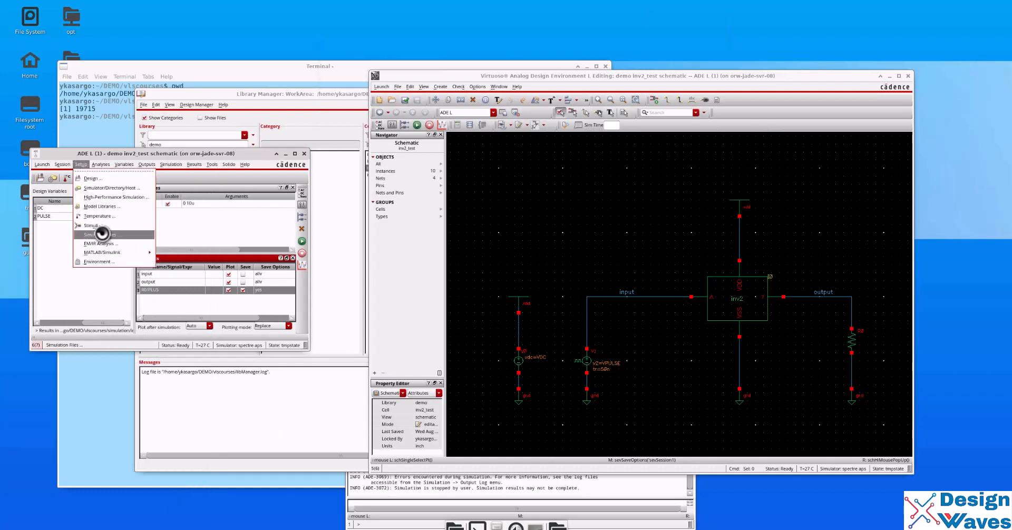
{"action": "left_click", "coordinate": [104, 193]}
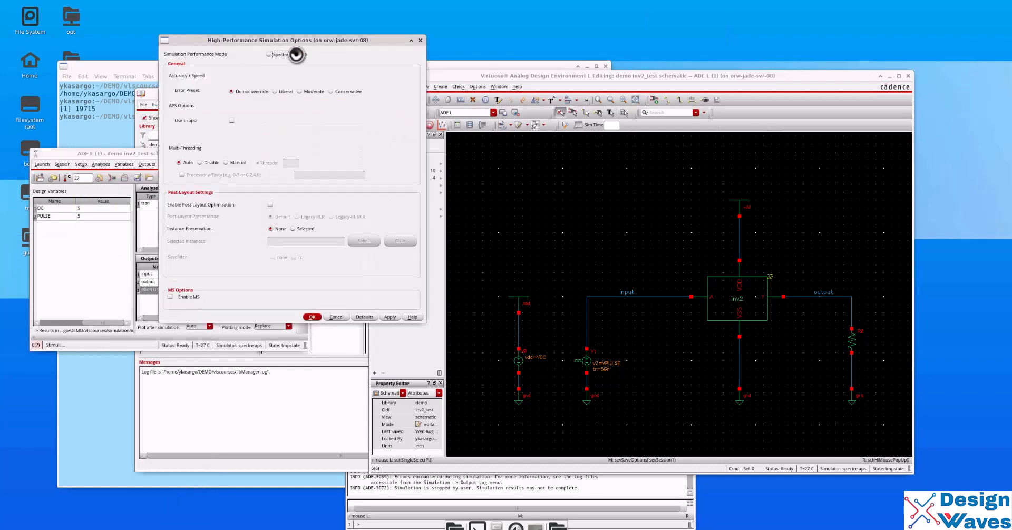
{"action": "left_click", "coordinate": [271, 54]}
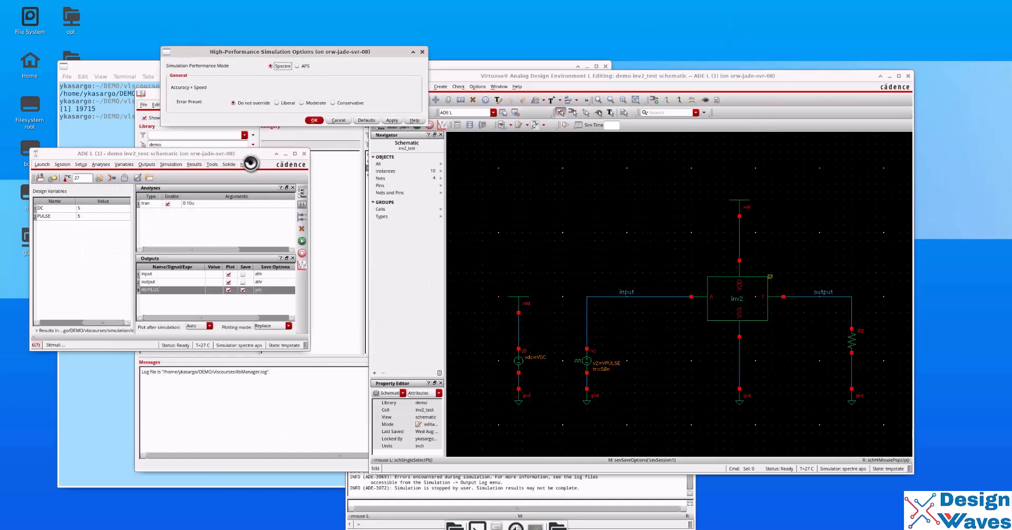
{"action": "left_click", "coordinate": [314, 121]}
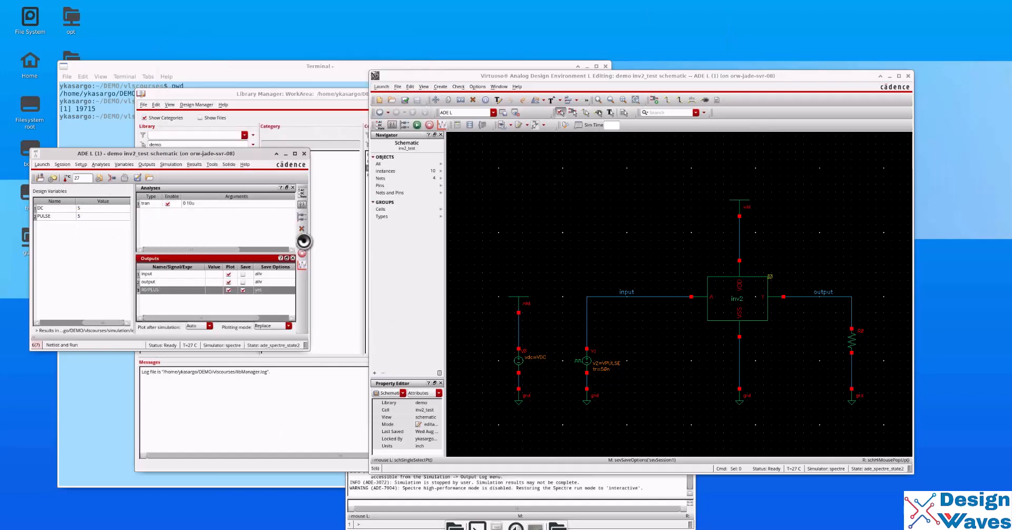
Netlist and run the transient simulation, examine the output, input and R0/PLUS traces in separate strips, and close the plot and output log
{"action": "left_click", "coordinate": [302, 241]}
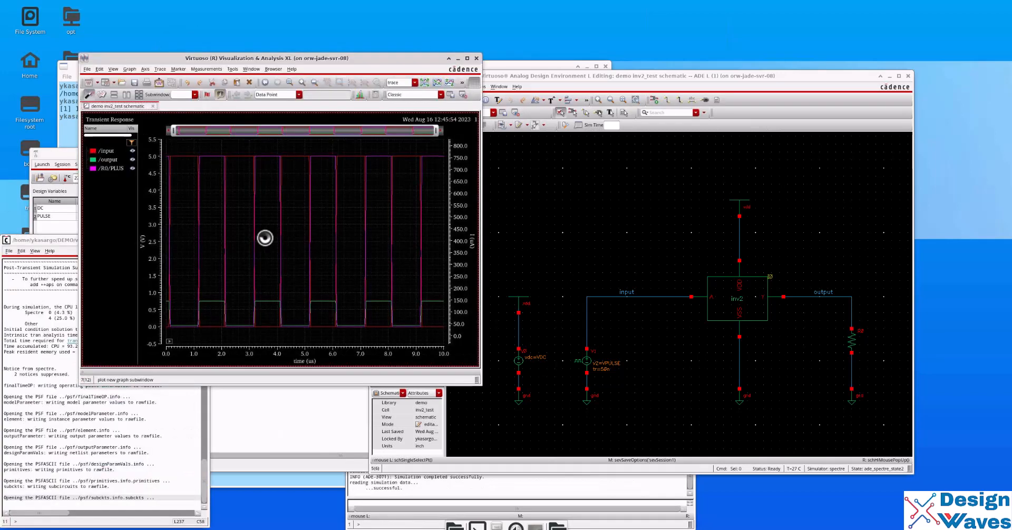
{"action": "left_click", "coordinate": [425, 82]}
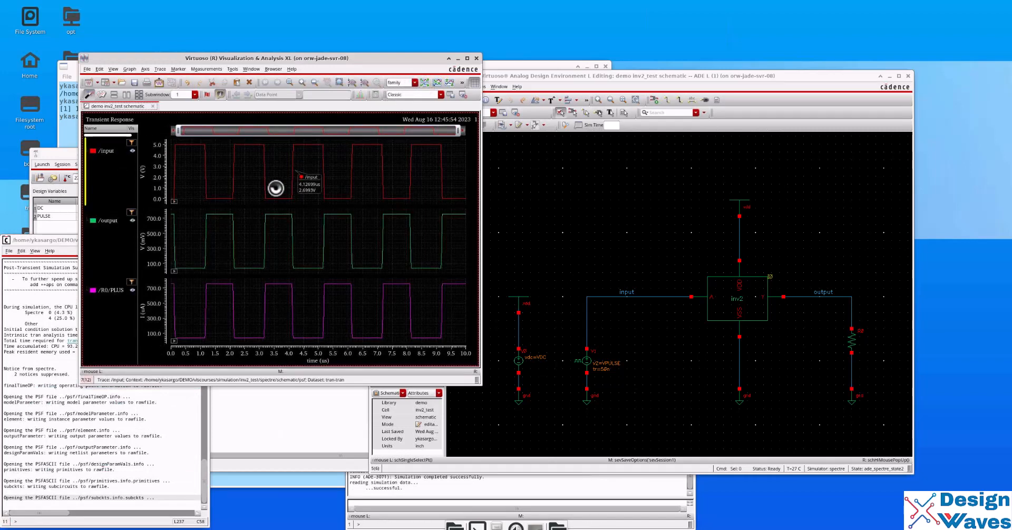
{"action": "left_click", "coordinate": [230, 216]}
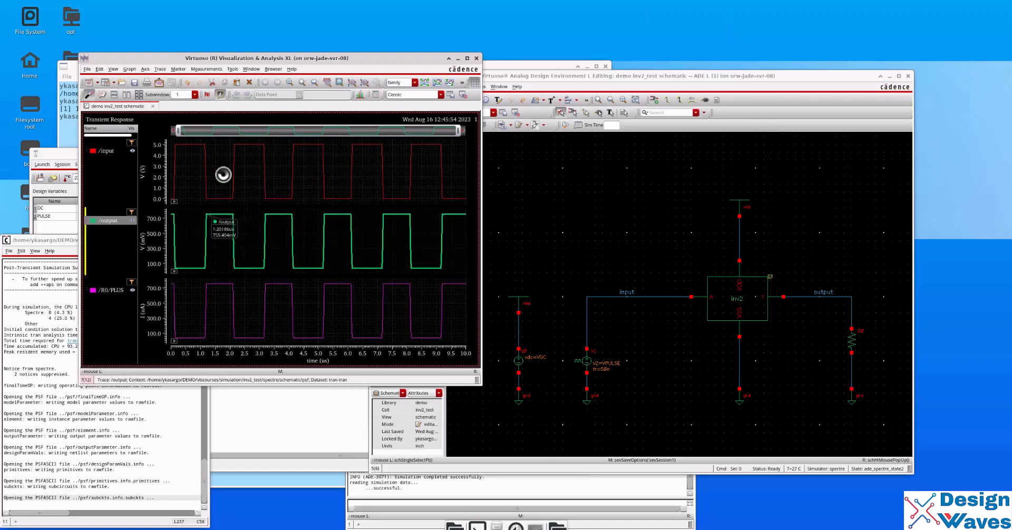
{"action": "left_click", "coordinate": [263, 153]}
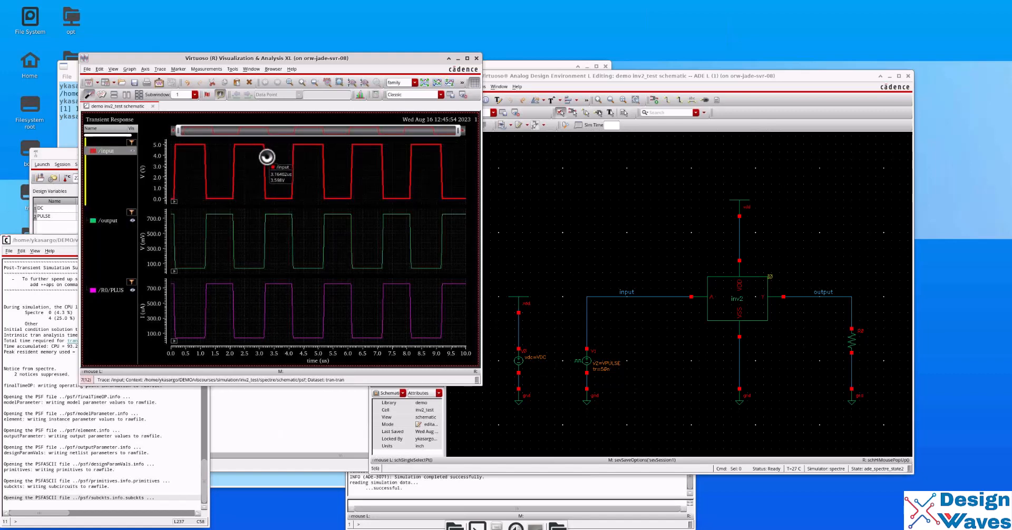
{"action": "left_click", "coordinate": [219, 284]}
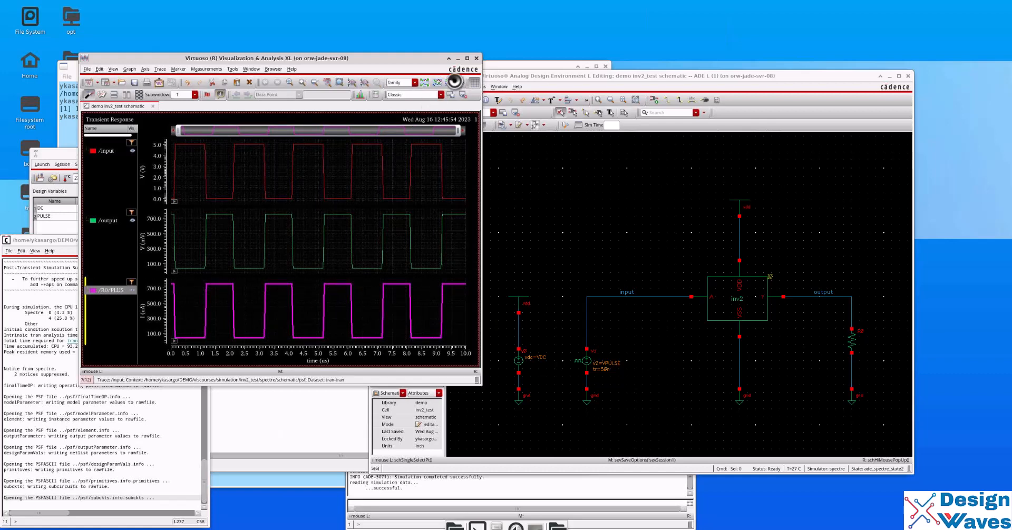
{"action": "left_click", "coordinate": [476, 58]}
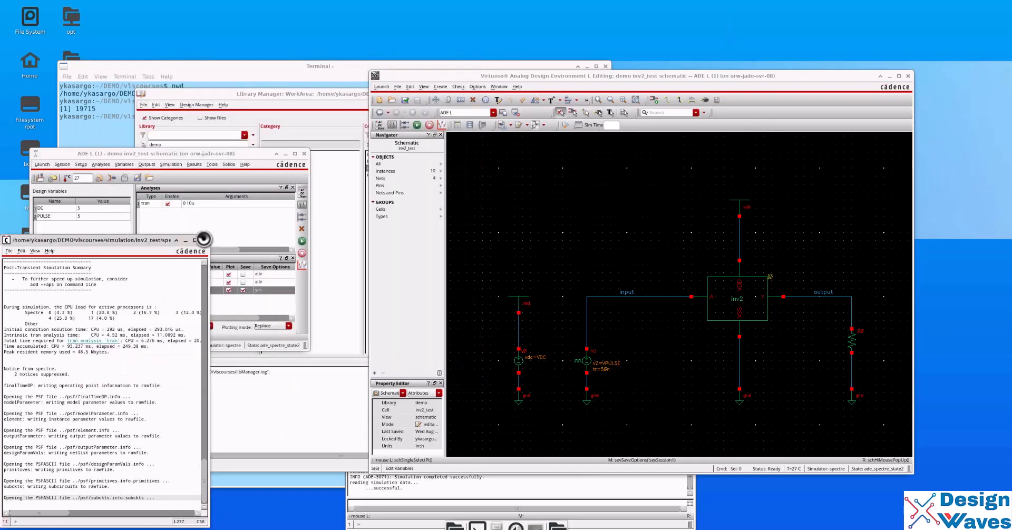
{"action": "left_click", "coordinate": [204, 240]}
Descend into the inv2 instance, look at the nch transistor's properties, and make the inv2 schematic editable
{"action": "left_click", "coordinate": [742, 313]}
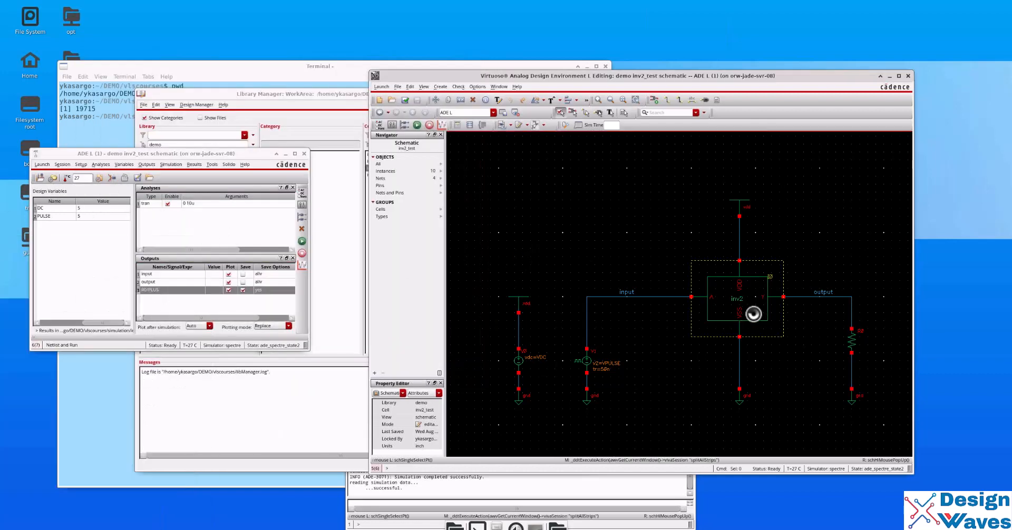
{"action": "key", "text": "e"}
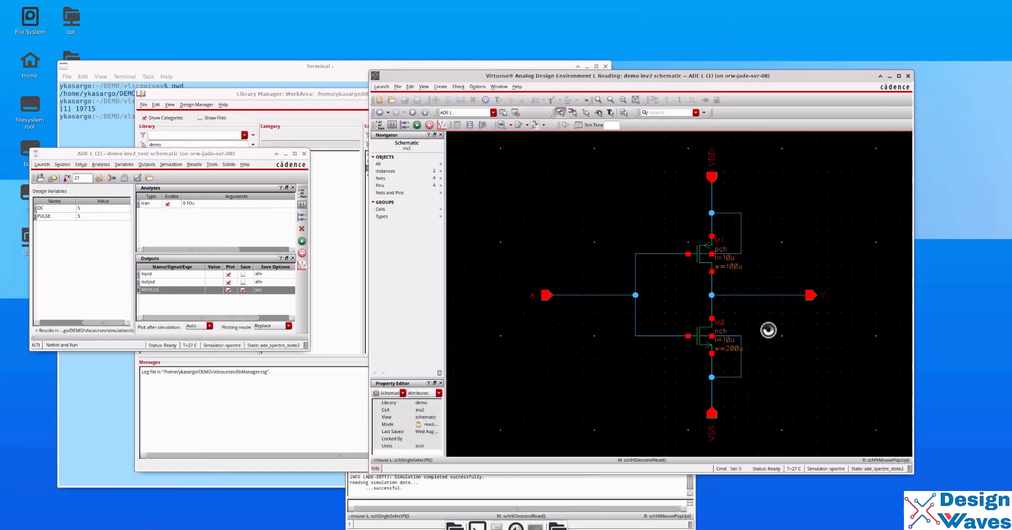
{"action": "left_click", "coordinate": [721, 335]}
{"action": "key", "text": "q"}
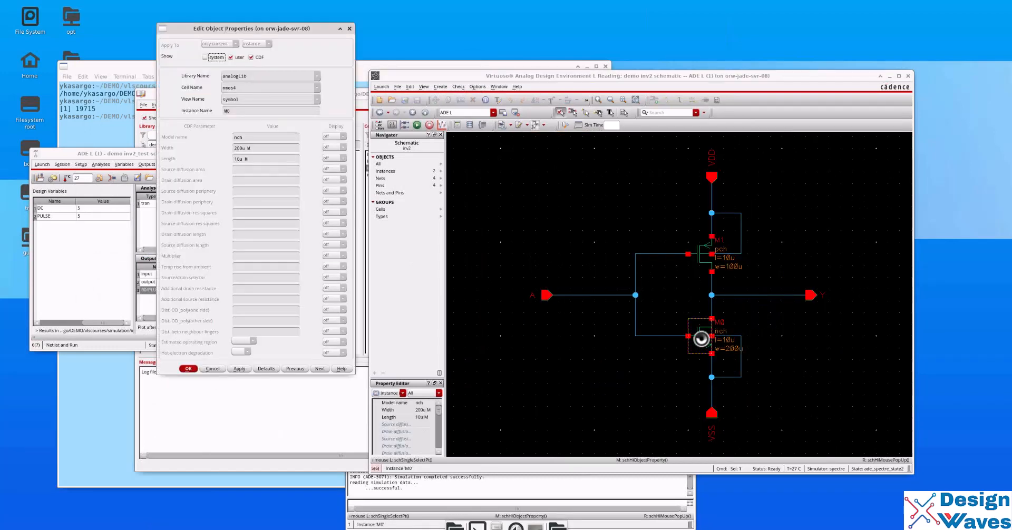
{"action": "left_click", "coordinate": [213, 368]}
{"action": "left_click", "coordinate": [398, 86]}
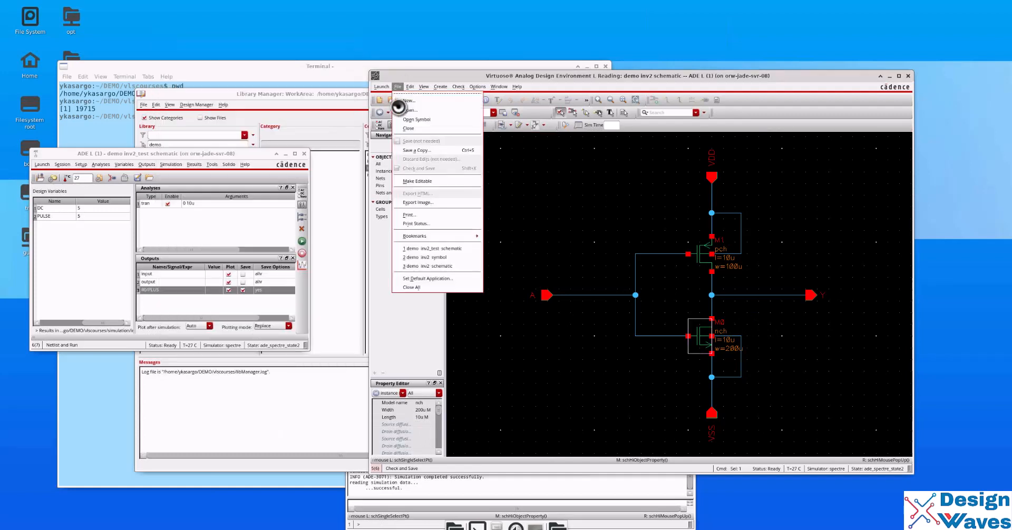
{"action": "left_click", "coordinate": [416, 181]}
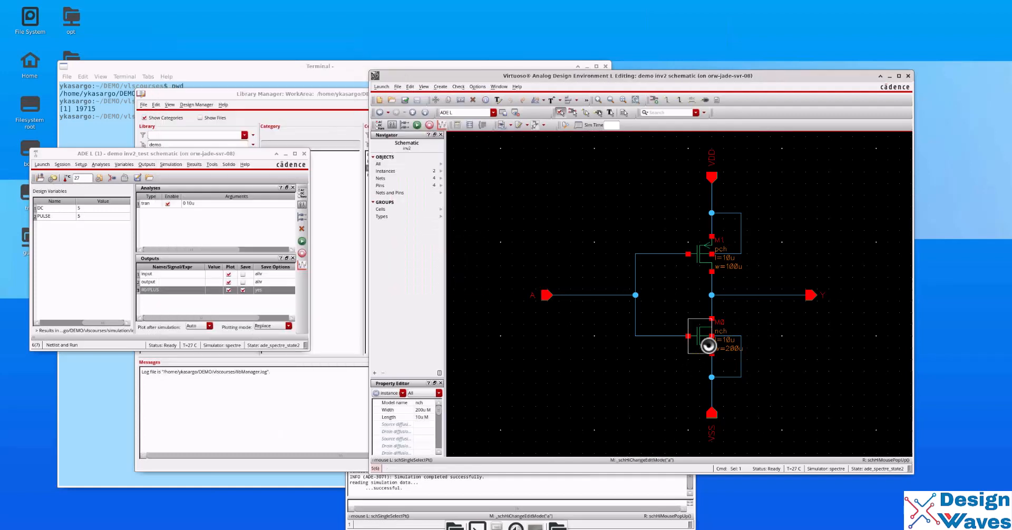
Set the nch transistor's width to 400u, check and save the inv2 schematic, and rerun the simulation
{"action": "key", "text": "q"}
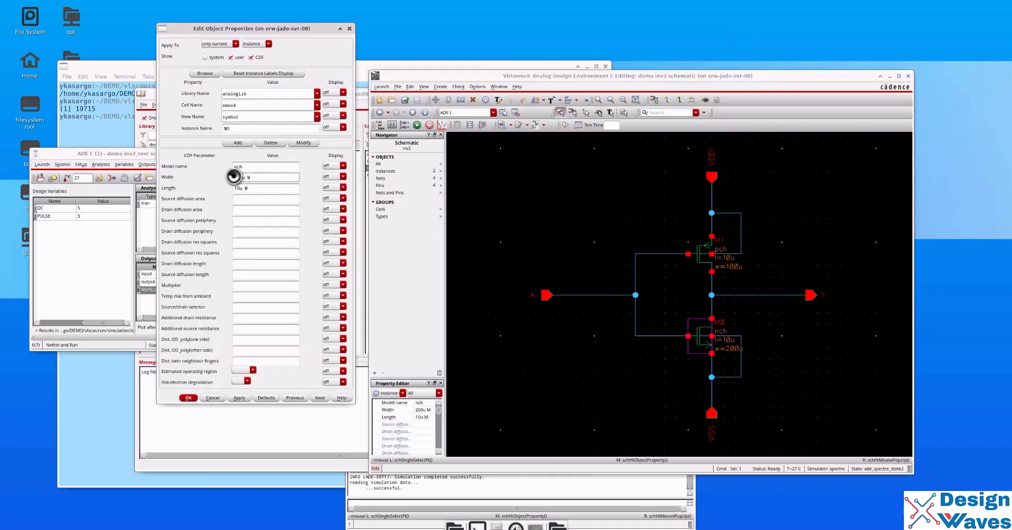
{"action": "left_click", "coordinate": [189, 397]}
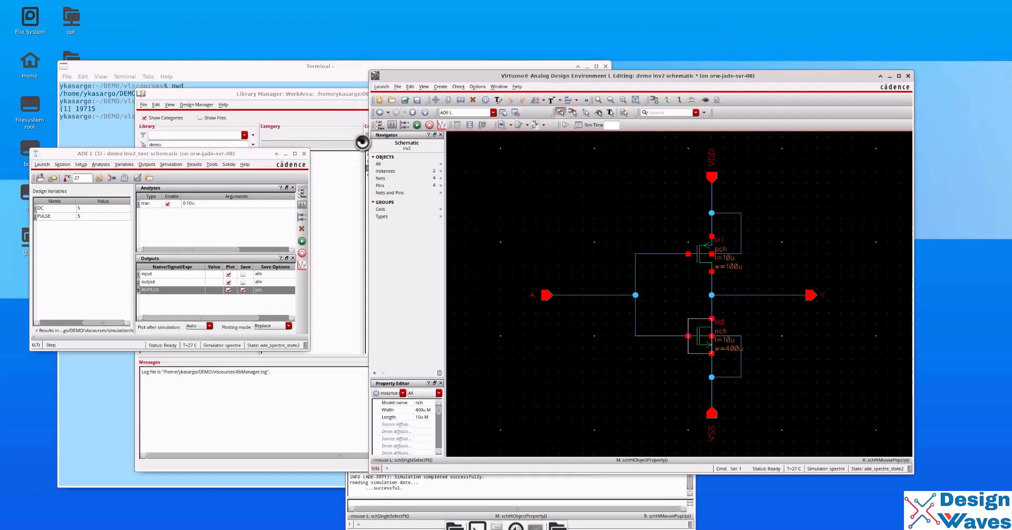
{"action": "left_click", "coordinate": [406, 99]}
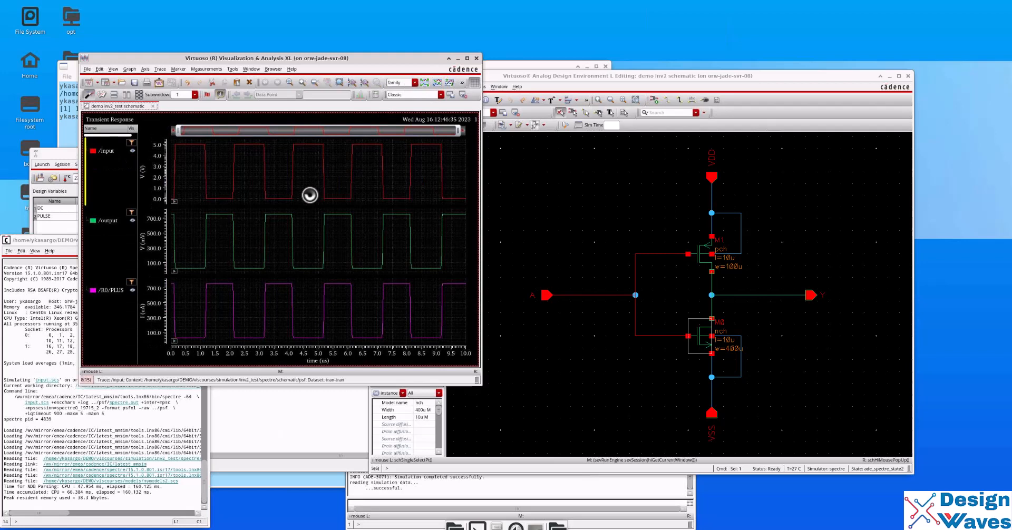
Examine the output waveform for the widened nch transistor, and close the plot and output log
{"action": "left_click", "coordinate": [278, 212]}
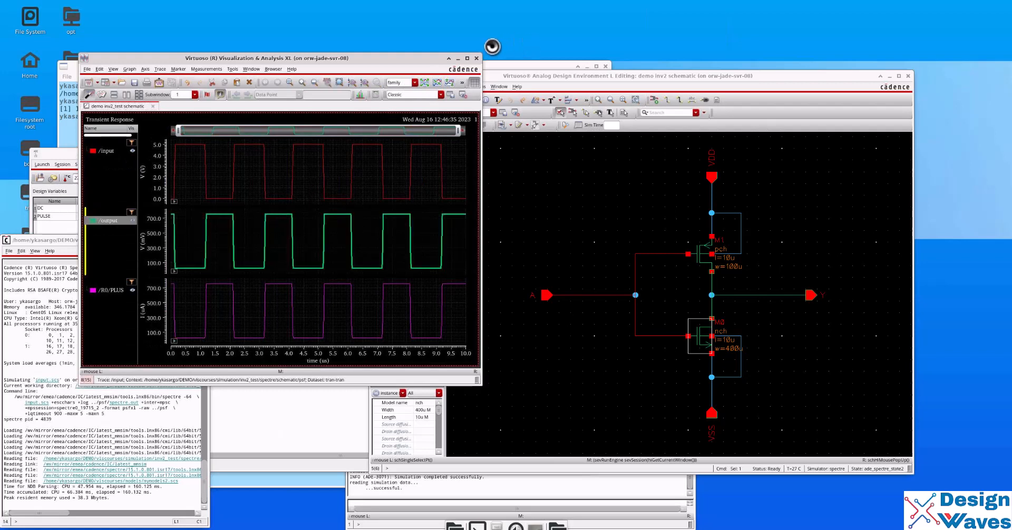
{"action": "left_click", "coordinate": [477, 58]}
{"action": "left_click", "coordinate": [204, 240]}
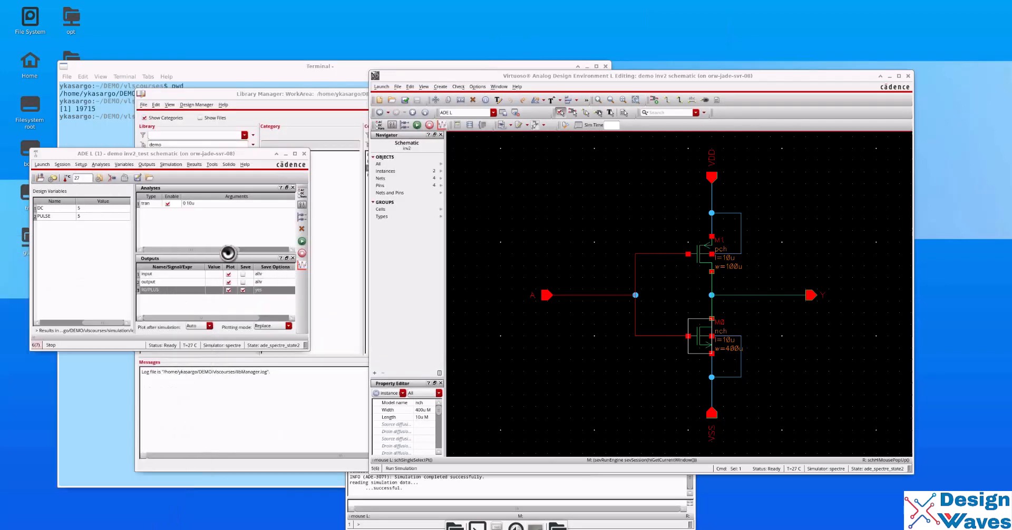
Set the pch transistor's width to 200u, and check and save the inv2 schematic
{"action": "left_click", "coordinate": [507, 245]}
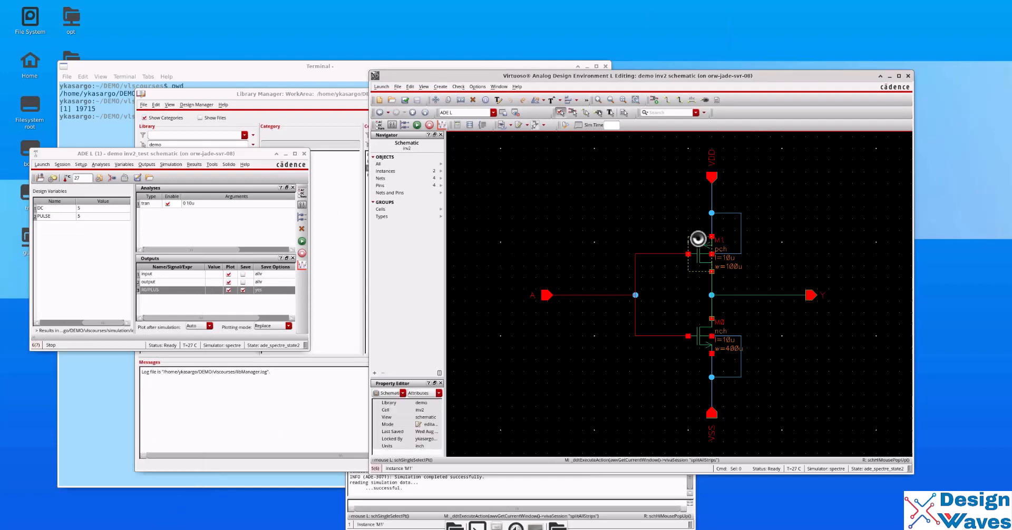
{"action": "double_click", "coordinate": [699, 258]}
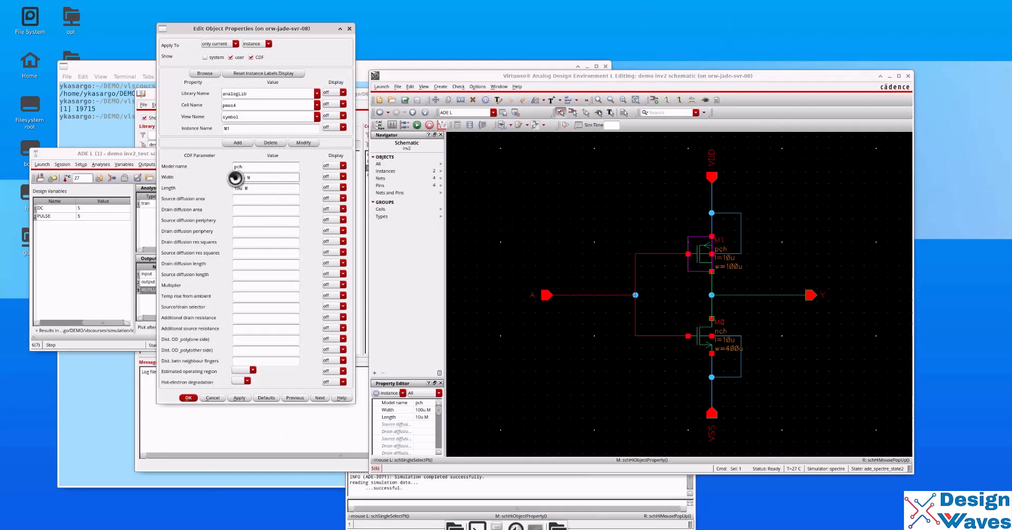
{"action": "type", "text": "200u"}
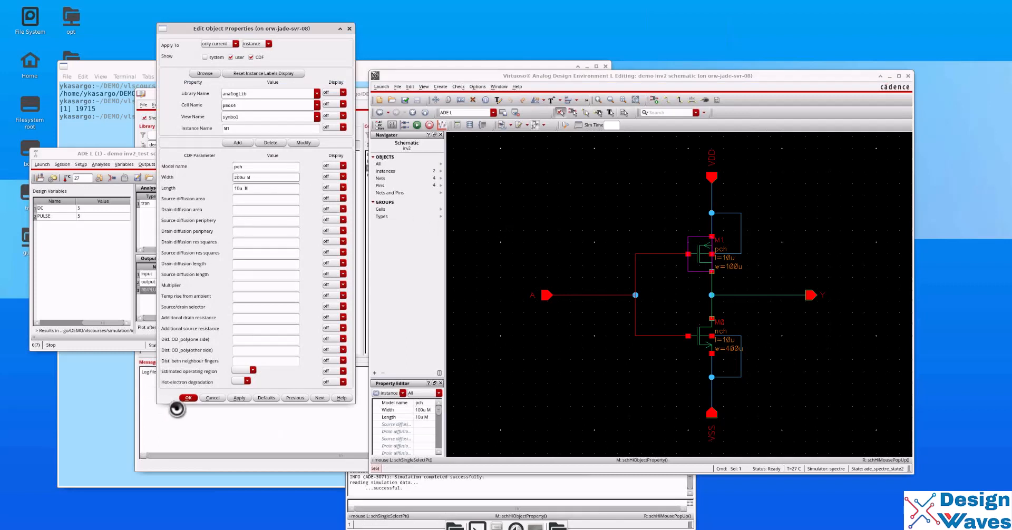
{"action": "left_click", "coordinate": [188, 398]}
{"action": "left_click", "coordinate": [406, 100]}
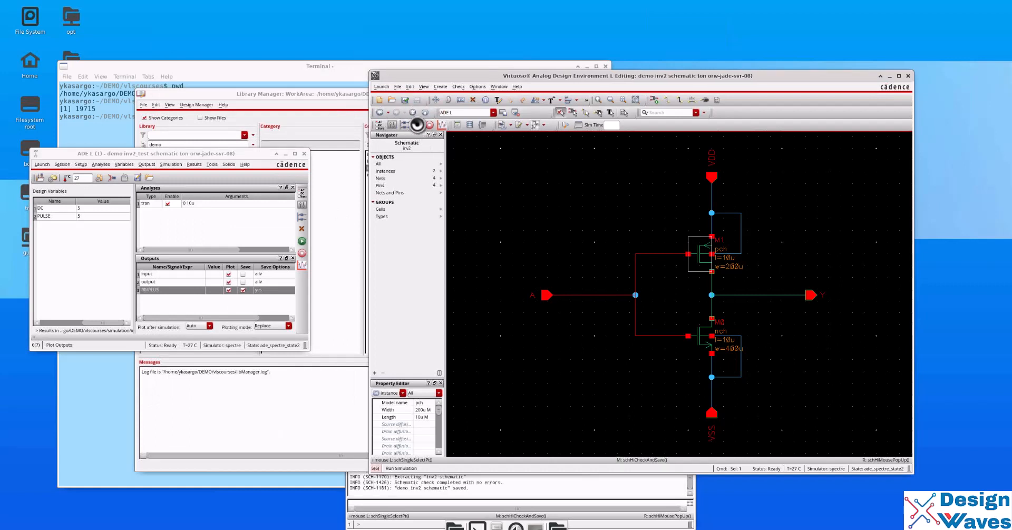
Rerun the simulation with the new pch width, examine the output trace in separate strips, and close the plot and output log
{"action": "left_click", "coordinate": [416, 125]}
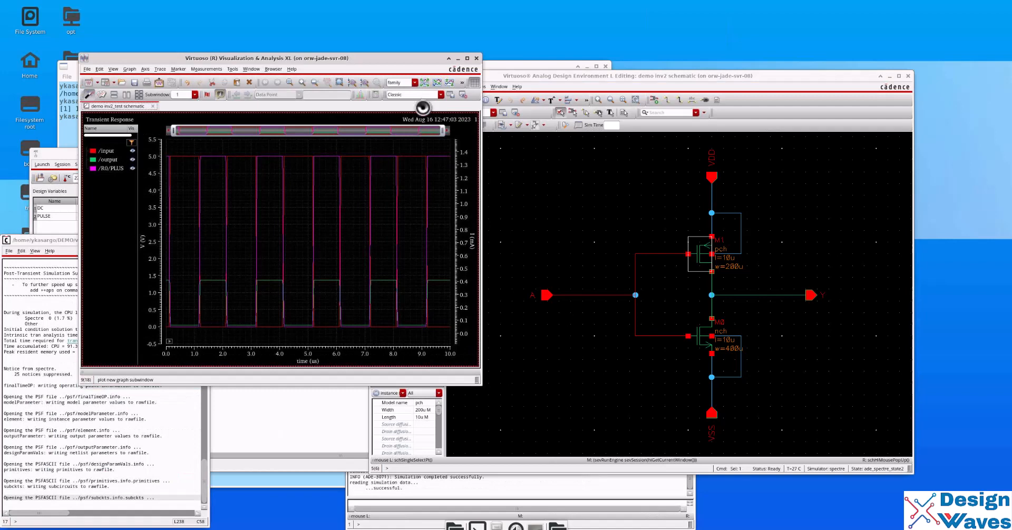
{"action": "left_click", "coordinate": [423, 80]}
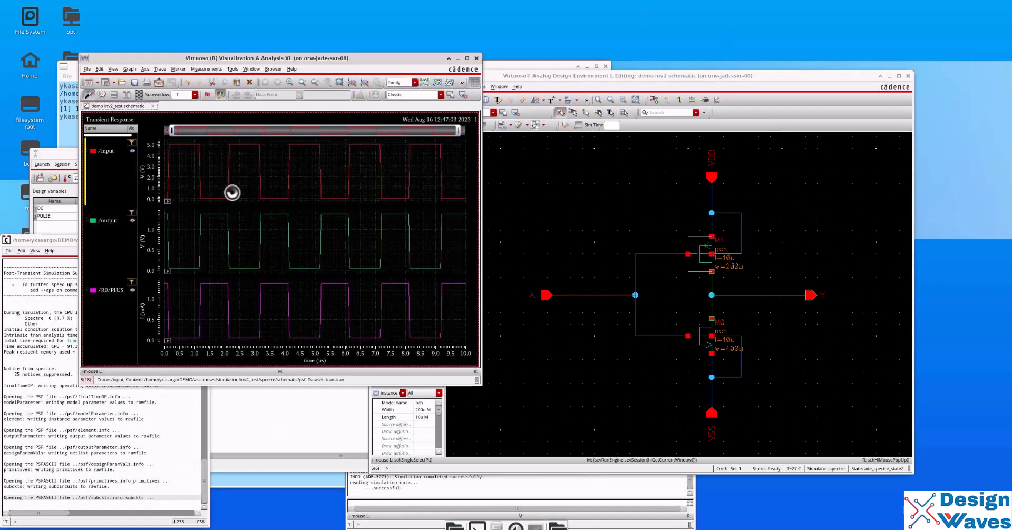
{"action": "left_click", "coordinate": [215, 213]}
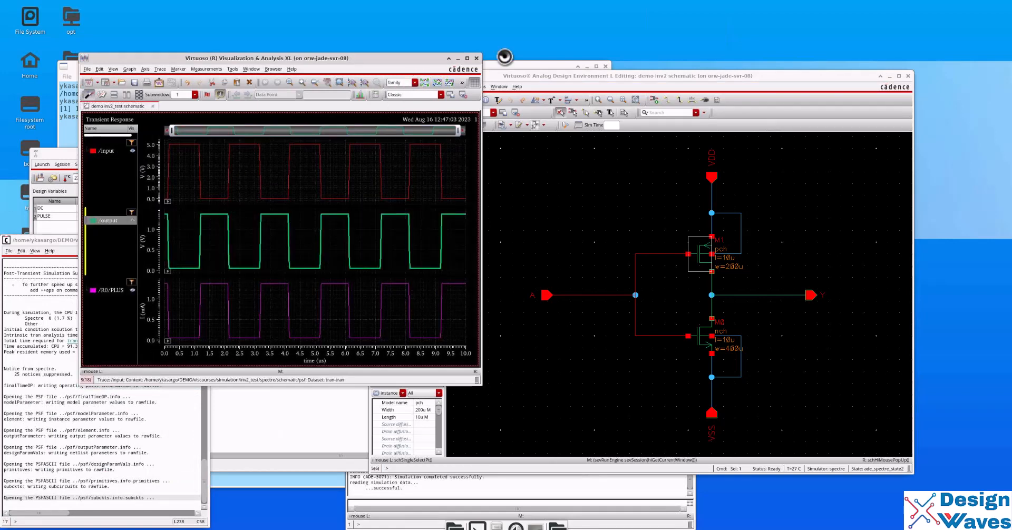
{"action": "left_click", "coordinate": [477, 58]}
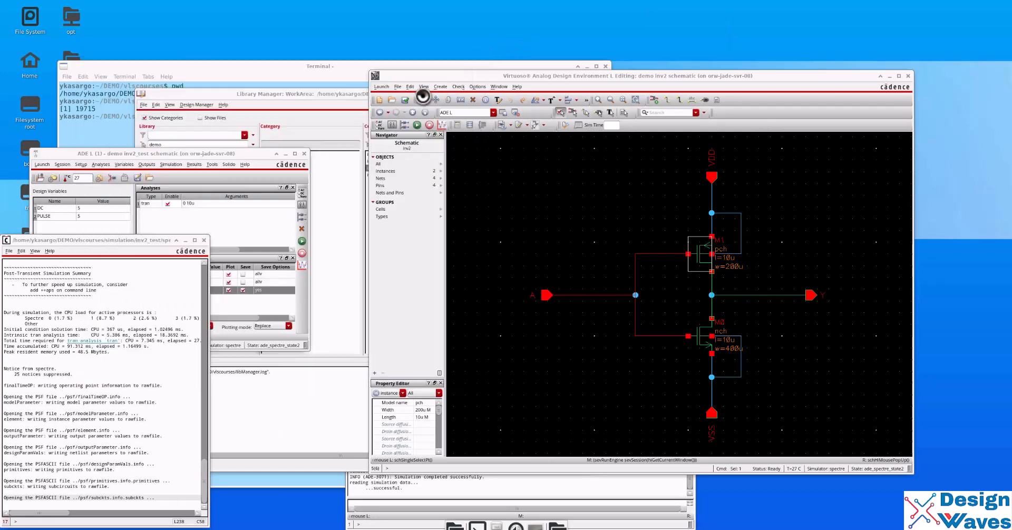
{"action": "left_click", "coordinate": [207, 239]}
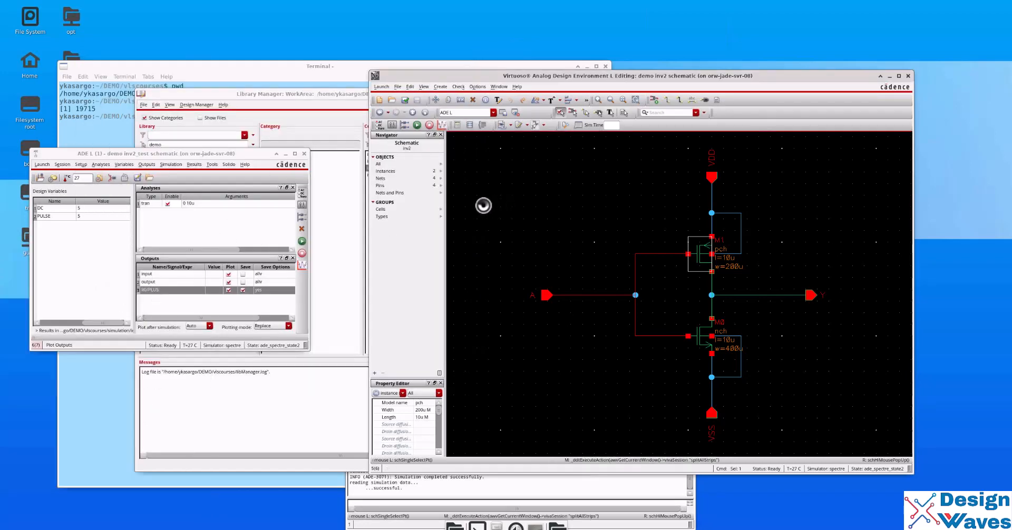
Return to the inv2_test schematic, set load resistor R0's resistance to 100K, and check and save
{"action": "left_click", "coordinate": [485, 337]}
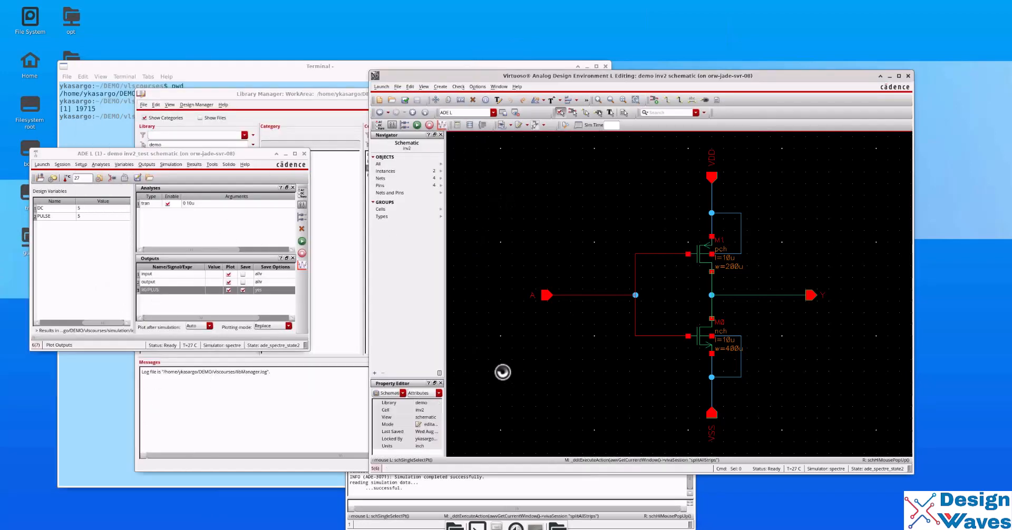
{"action": "key", "text": "b"}
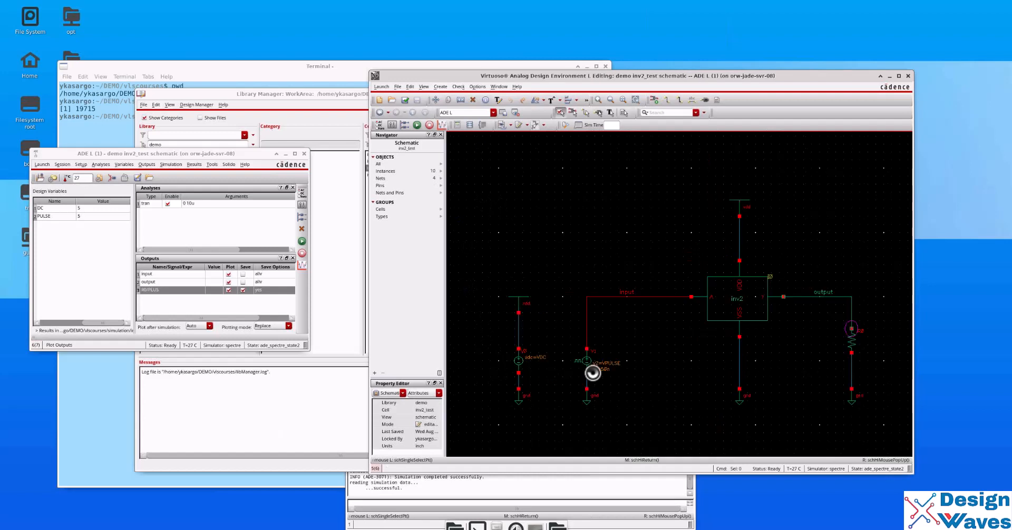
{"action": "left_click", "coordinate": [848, 343]}
{"action": "key", "text": "q"}
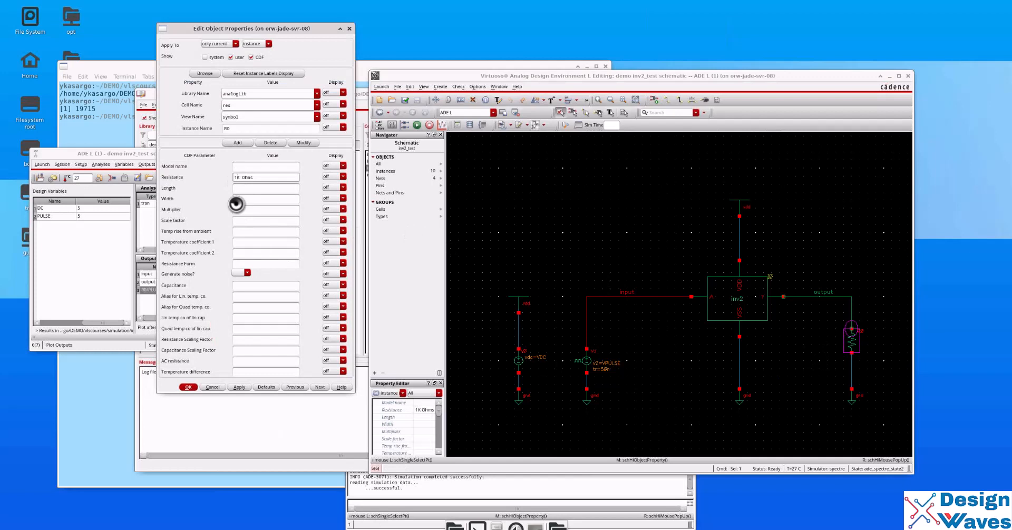
{"action": "type", "text": "00"}
{"action": "left_click", "coordinate": [188, 388]}
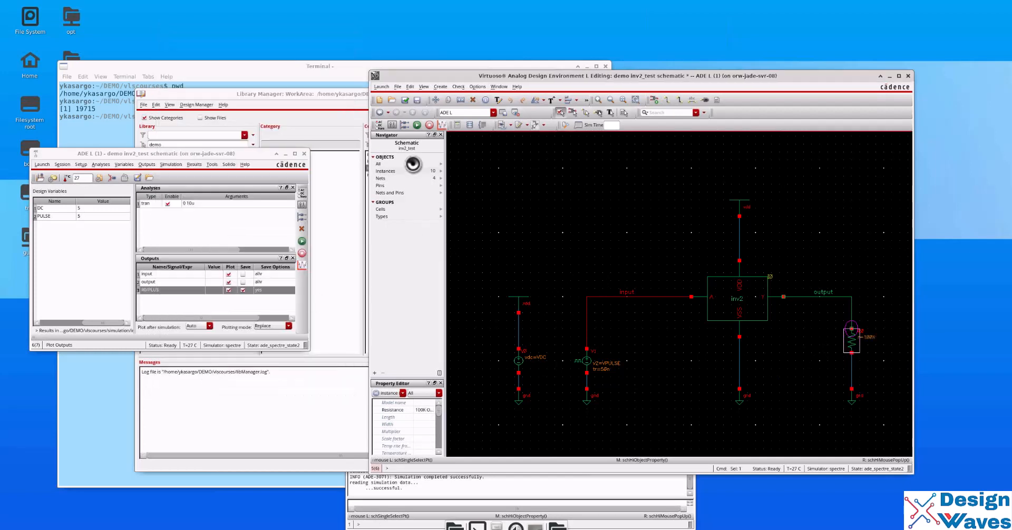
{"action": "left_click", "coordinate": [406, 104]}
Rerun the simulation with the new load resistance and split the plotted traces into separate strips
{"action": "left_click", "coordinate": [416, 125]}
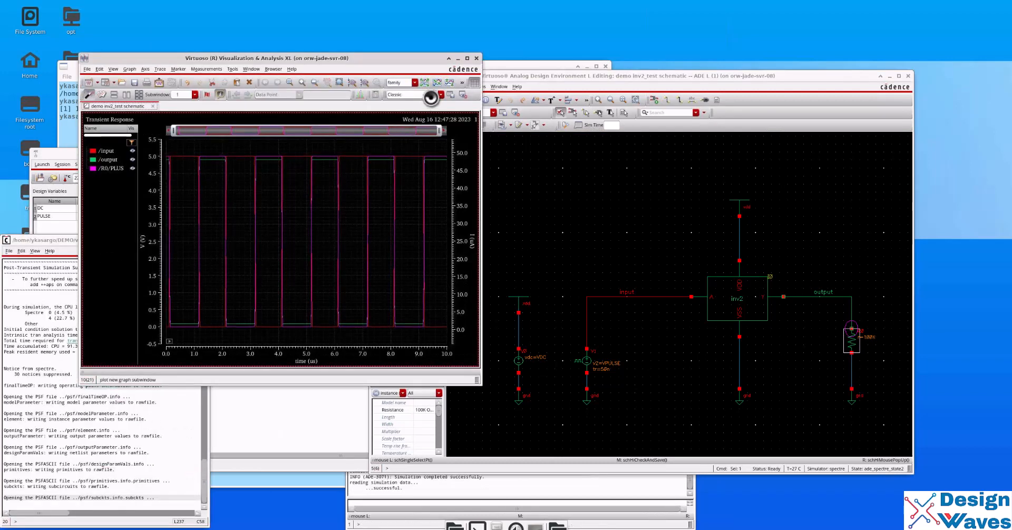
{"action": "left_click", "coordinate": [424, 84]}
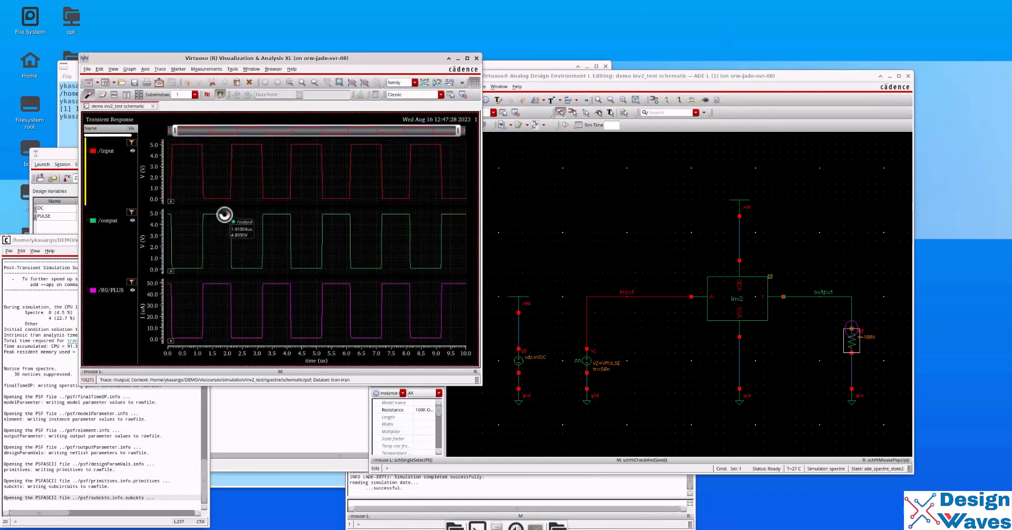
Examine the output voltage and R0/PLUS current traces individually, and close the plot and the output log
{"action": "left_click", "coordinate": [225, 215]}
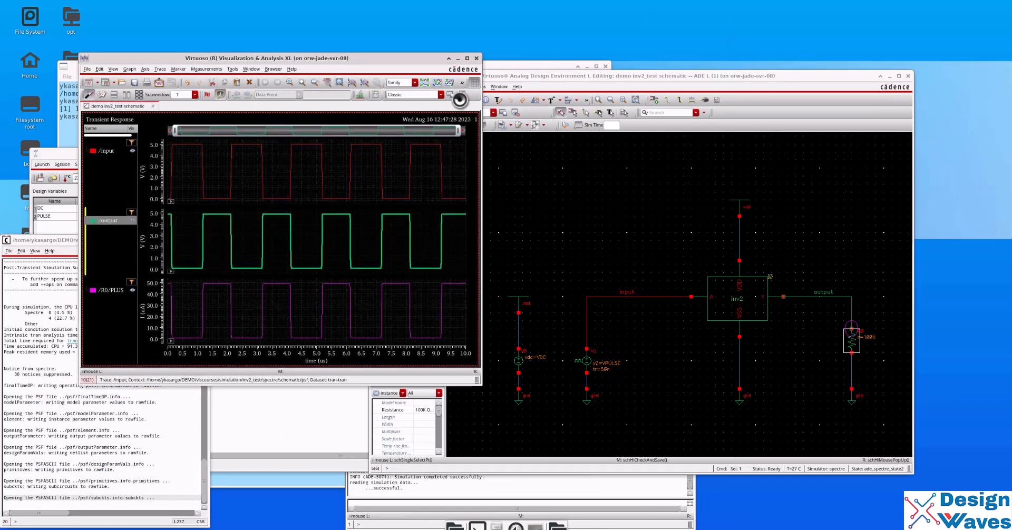
{"action": "left_click", "coordinate": [224, 283]}
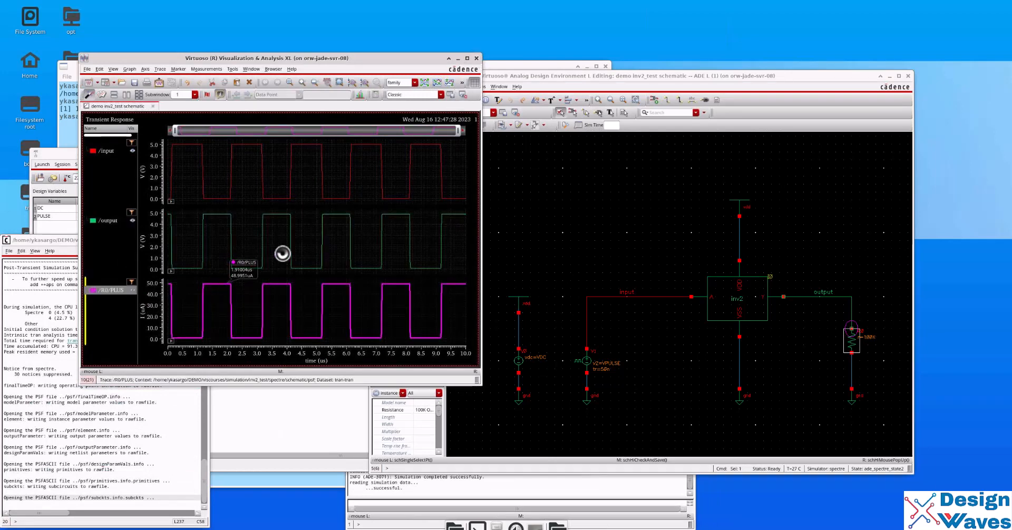
{"action": "left_click", "coordinate": [477, 57]}
{"action": "left_click", "coordinate": [204, 239]}
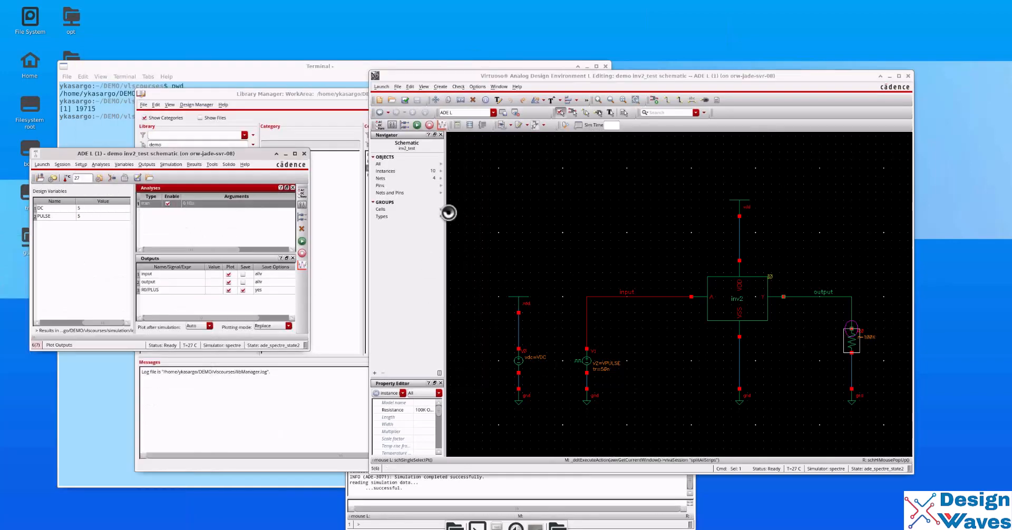
Disable the tran analysis in the ADE L session of inv2_test
{"action": "left_click", "coordinate": [531, 198]}
{"action": "left_click", "coordinate": [178, 205]}
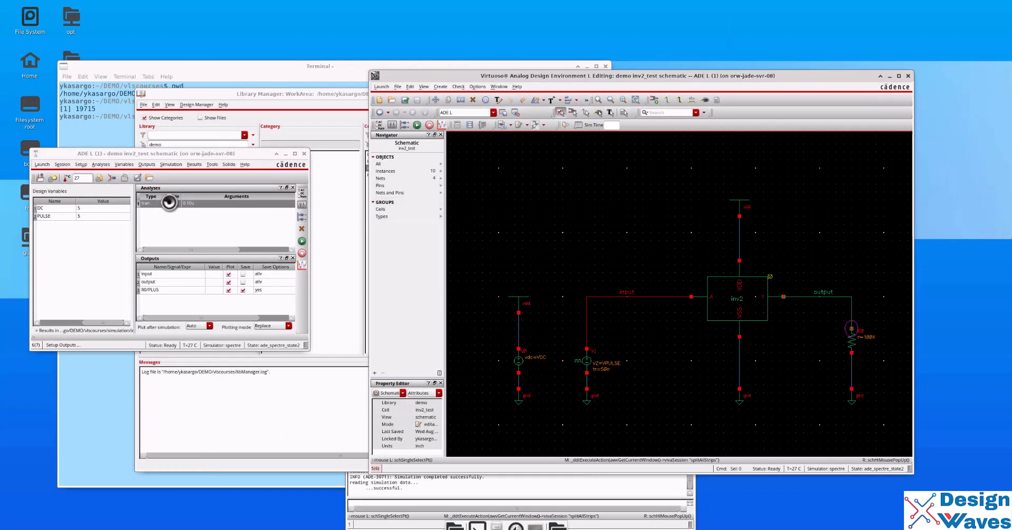
{"action": "left_click", "coordinate": [167, 204]}
Change the input pulse source to cell vdc with DC voltage VIN, and check and save the inv2_test schematic
{"action": "left_click", "coordinate": [594, 363]}
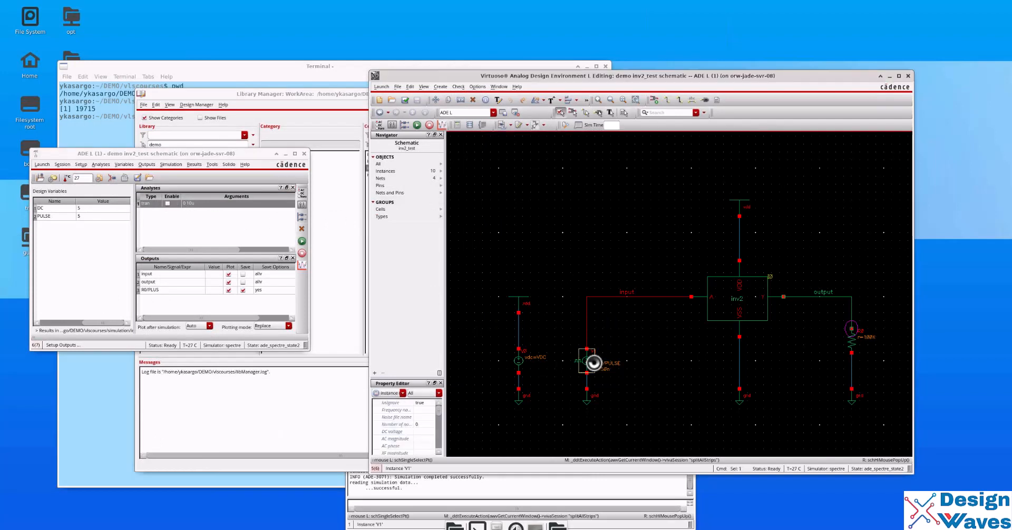
{"action": "key", "text": "q"}
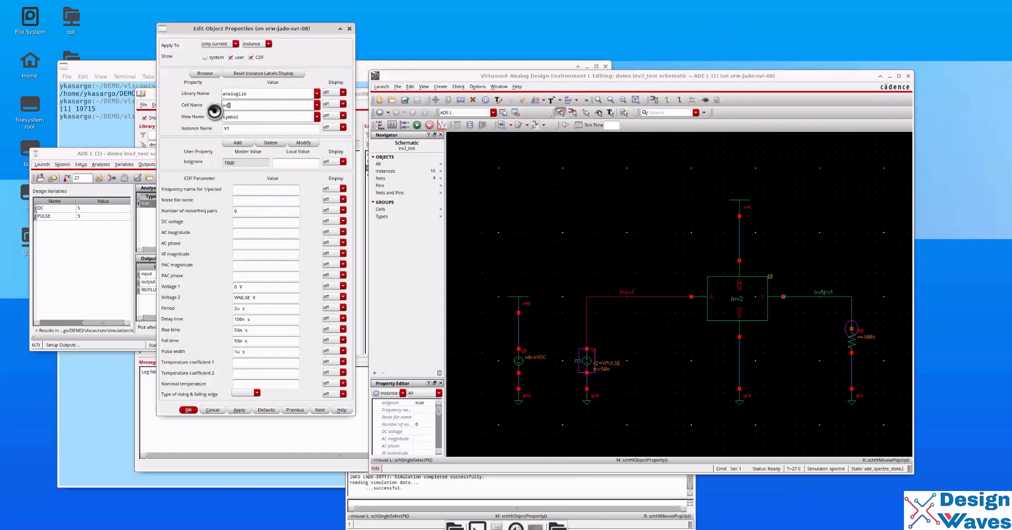
{"action": "left_click", "coordinate": [241, 410]}
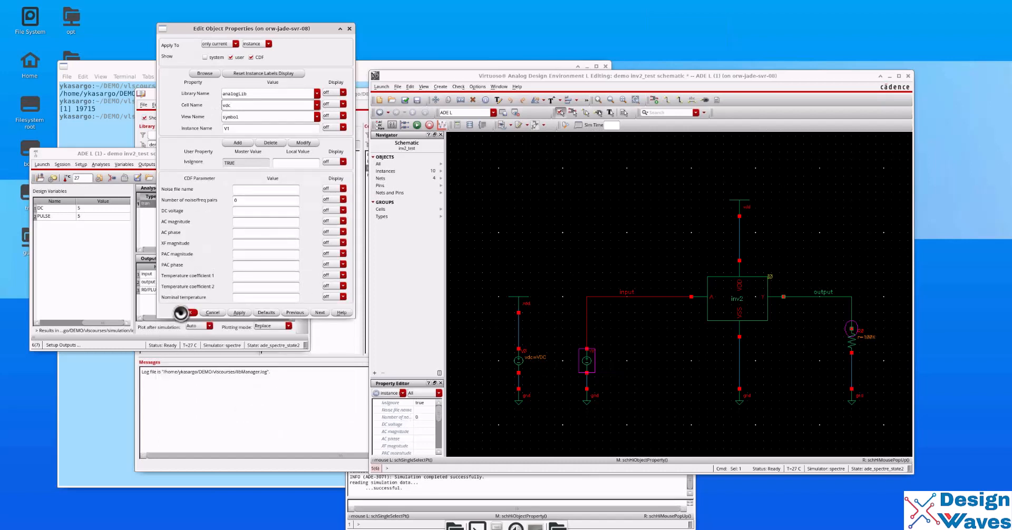
{"action": "left_click", "coordinate": [252, 211]}
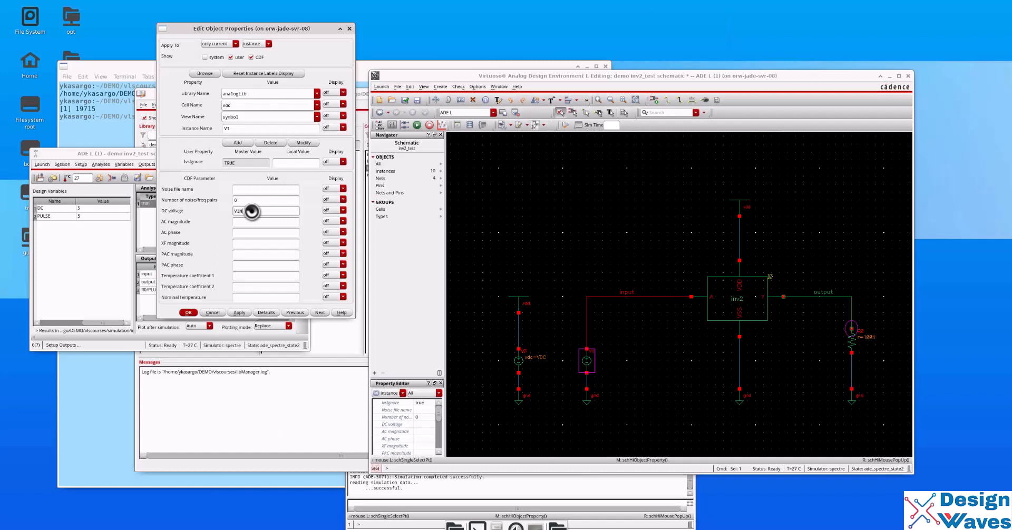
{"action": "left_click", "coordinate": [186, 311]}
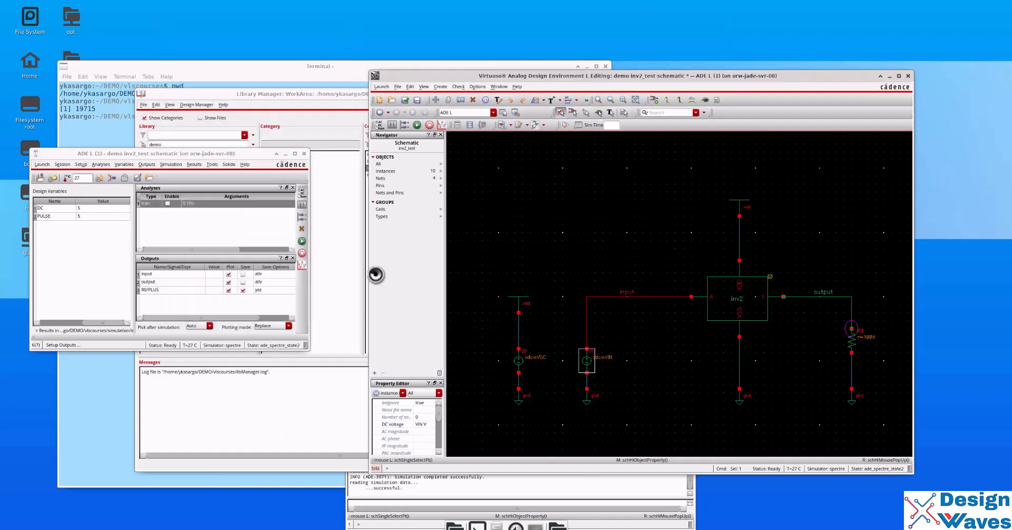
{"action": "left_click", "coordinate": [517, 226]}
{"action": "left_click", "coordinate": [411, 100]}
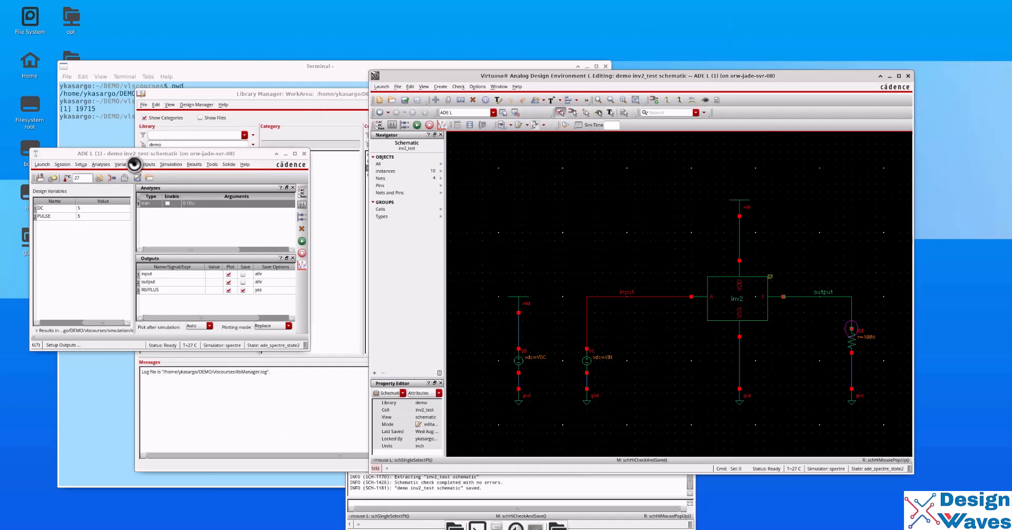
Copy the design variables from the cellview into ADE L and set VIN to 5
{"action": "left_click", "coordinate": [124, 164]}
{"action": "left_click", "coordinate": [143, 205]}
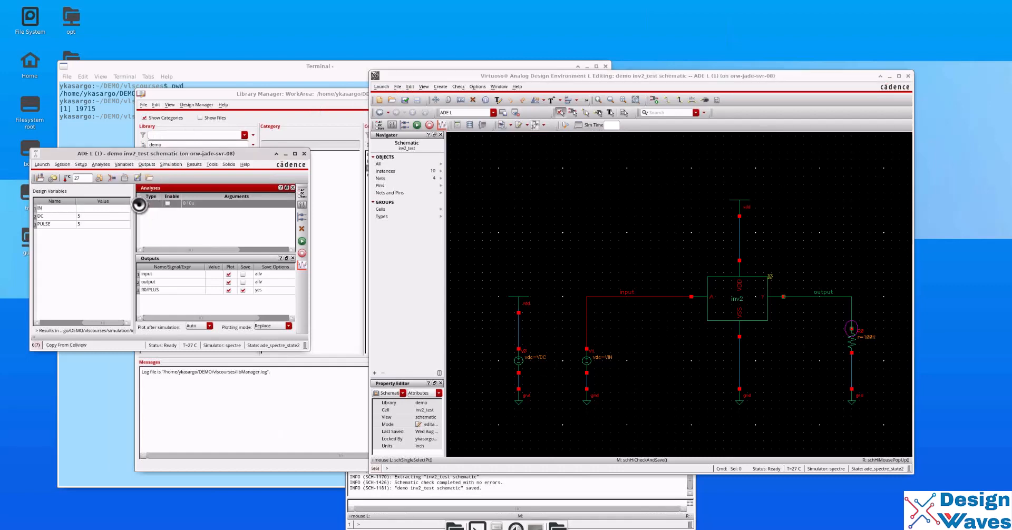
{"action": "double_click", "coordinate": [85, 208]}
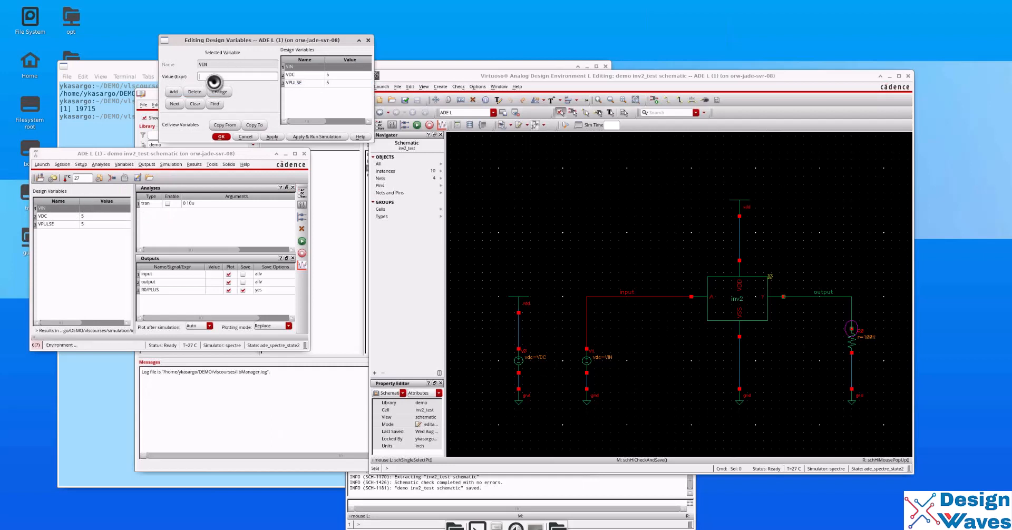
{"action": "type", "text": "5"}
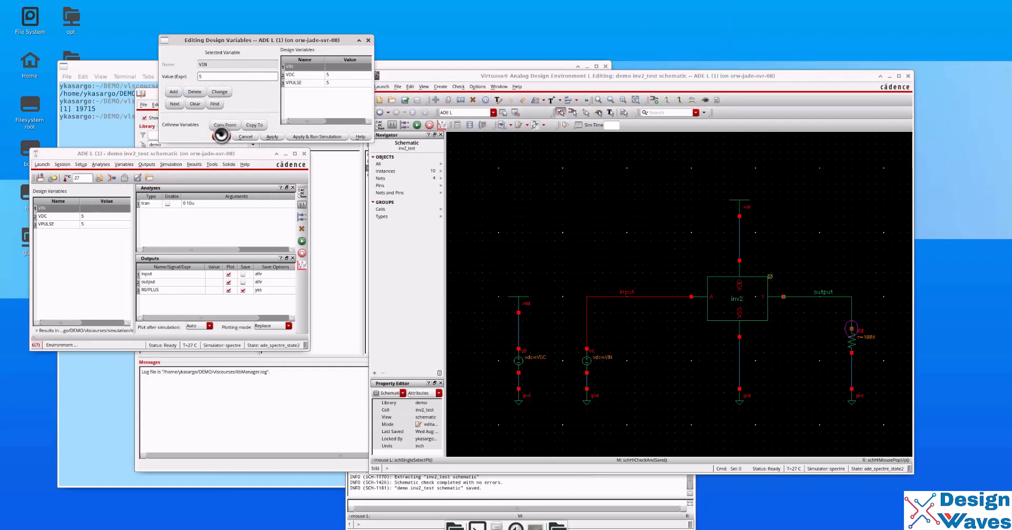
{"action": "left_click", "coordinate": [221, 136]}
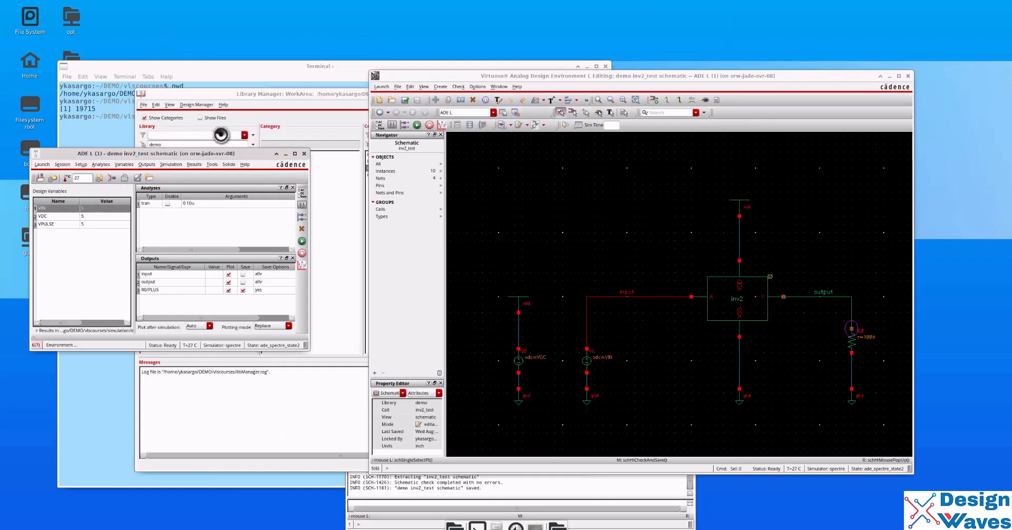
Enable a dc analysis that saves the DC operating point and sweeps the design variable VIN
{"action": "left_click", "coordinate": [302, 193]}
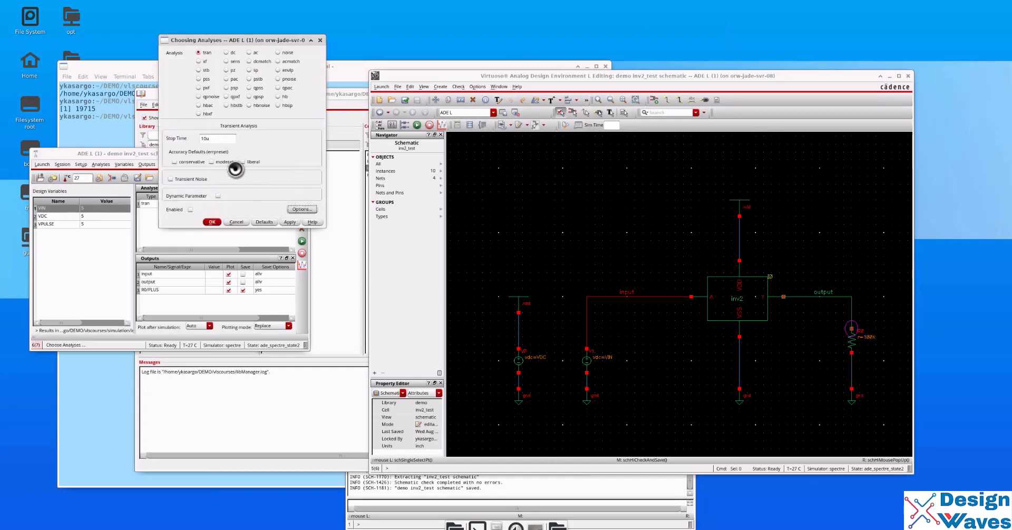
{"action": "left_click", "coordinate": [226, 53]}
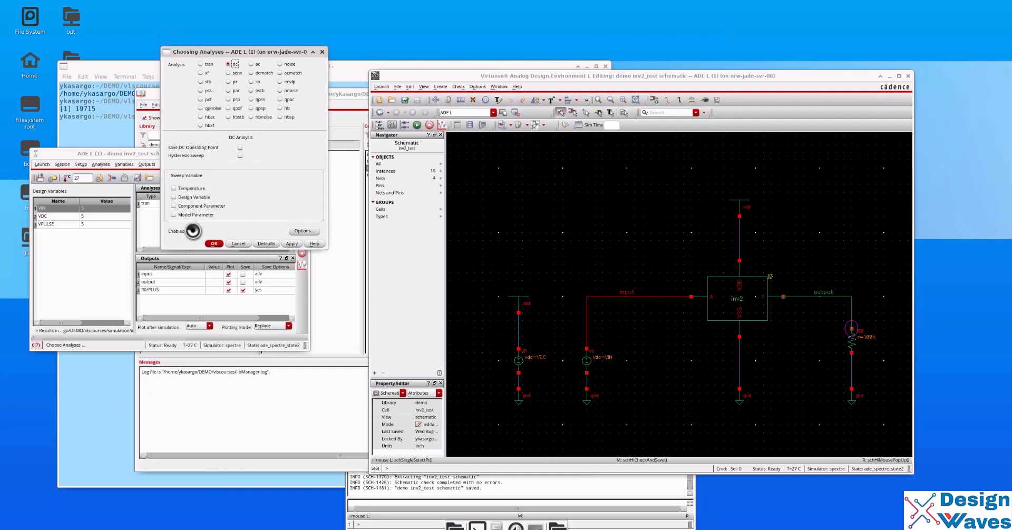
{"action": "left_click", "coordinate": [192, 231]}
{"action": "left_click", "coordinate": [240, 148]}
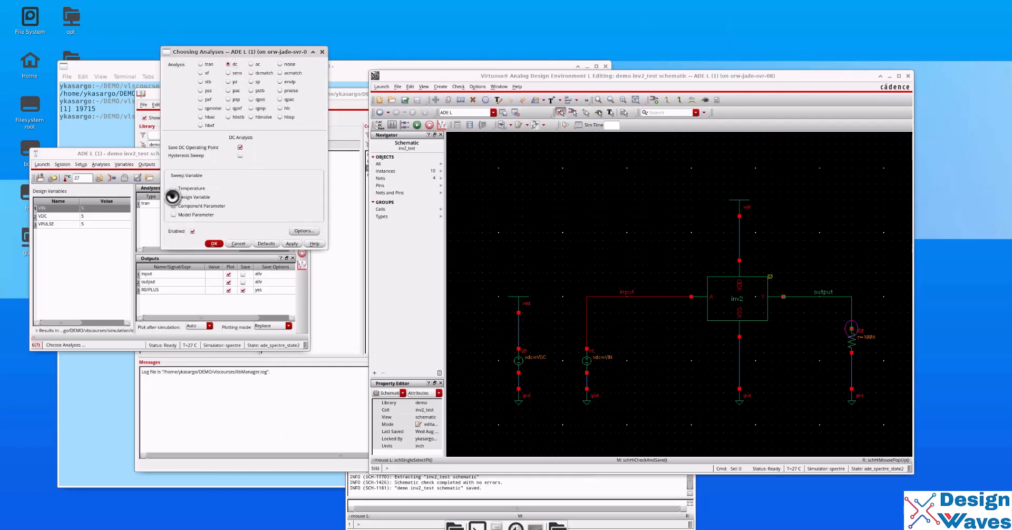
{"action": "left_click", "coordinate": [173, 196]}
{"action": "left_click", "coordinate": [293, 203]}
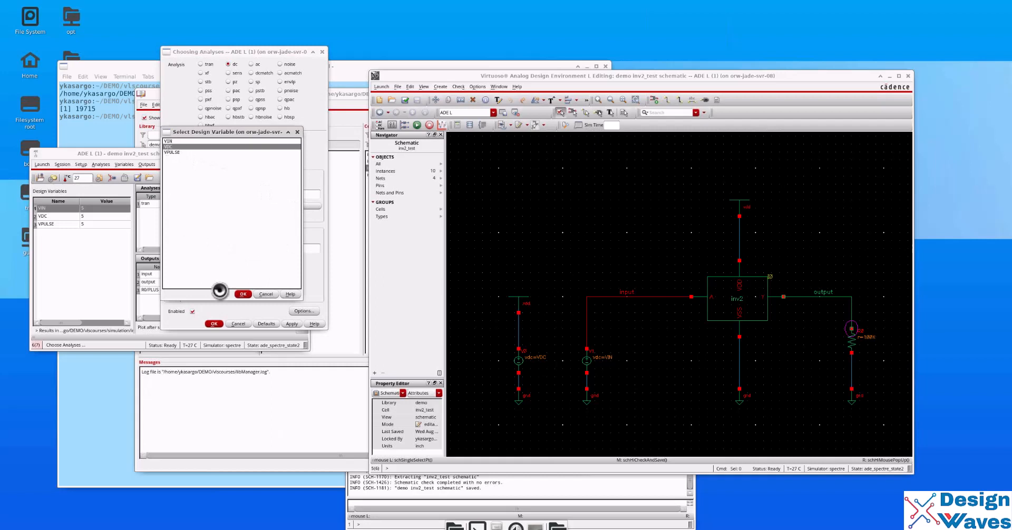
{"action": "left_click", "coordinate": [167, 144]}
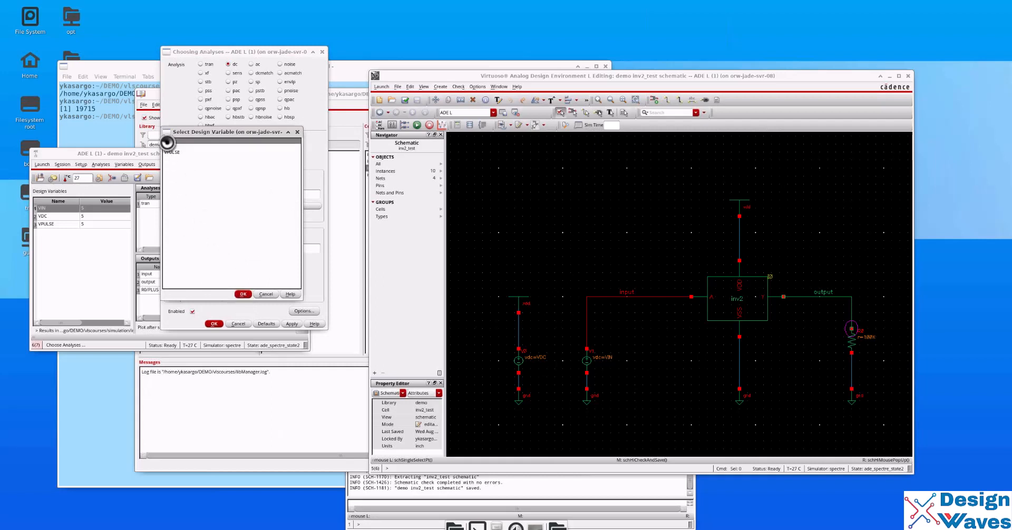
{"action": "left_click", "coordinate": [243, 294]}
Set the VIN sweep range from 0 to 5 with a linear sweep and a 1m step size, and accept the dc analysis
{"action": "left_click", "coordinate": [251, 250]}
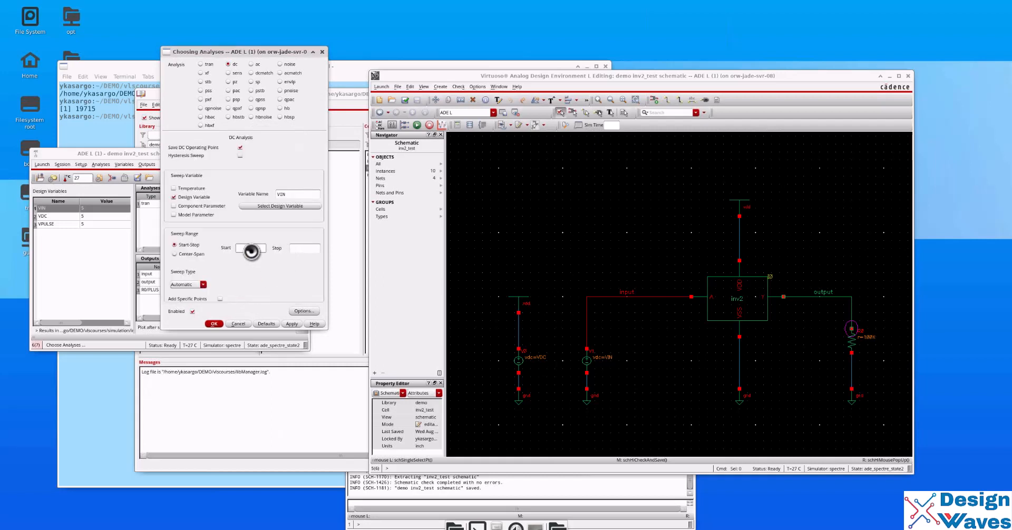
{"action": "left_click", "coordinate": [306, 249]}
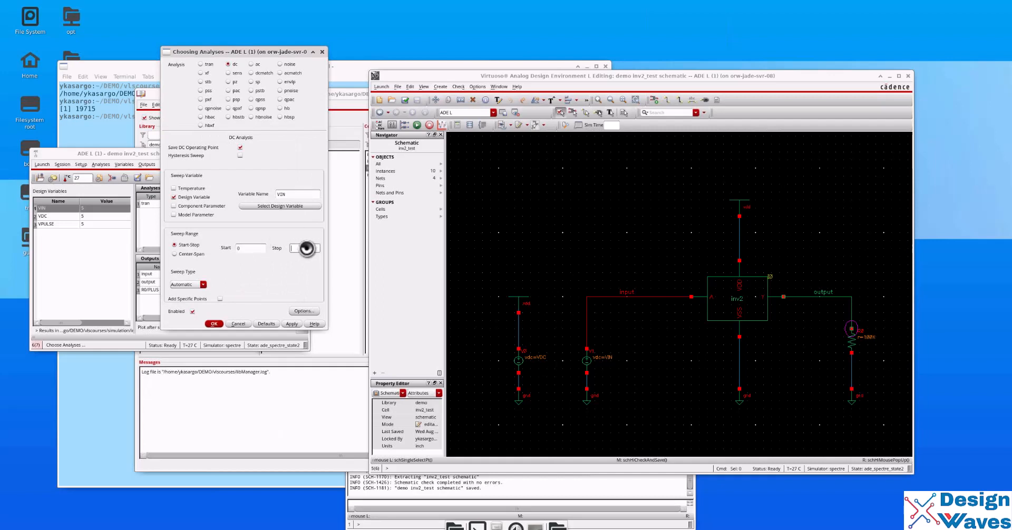
{"action": "left_click", "coordinate": [201, 285]}
{"action": "left_click", "coordinate": [191, 292]}
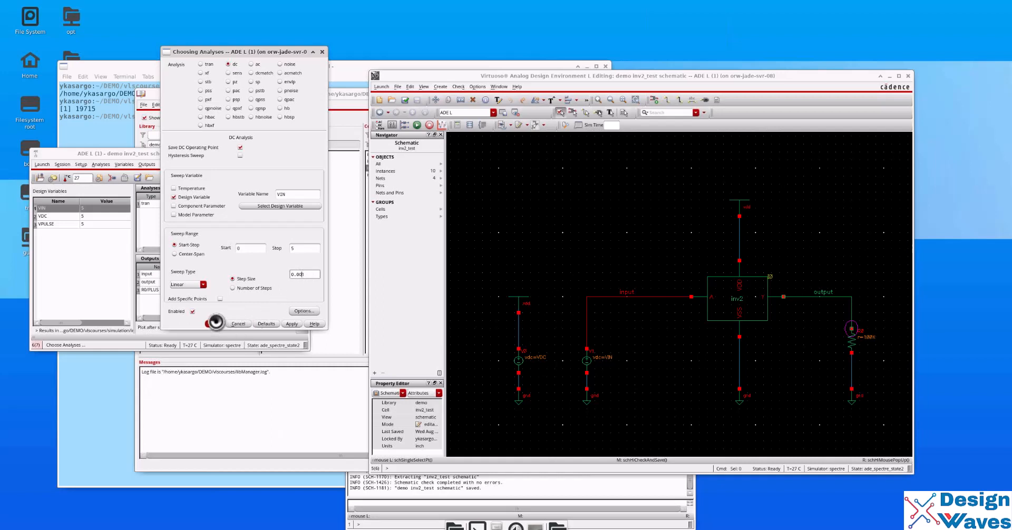
{"action": "left_click", "coordinate": [216, 322]}
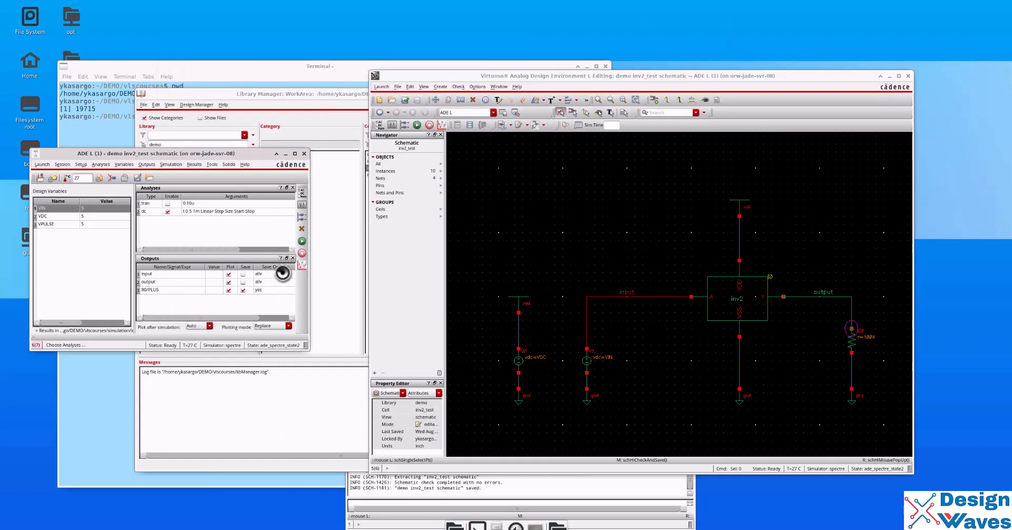
Run the DC simulation and delete the R0/PLUS trace from the DC response plot
{"action": "left_click", "coordinate": [302, 240]}
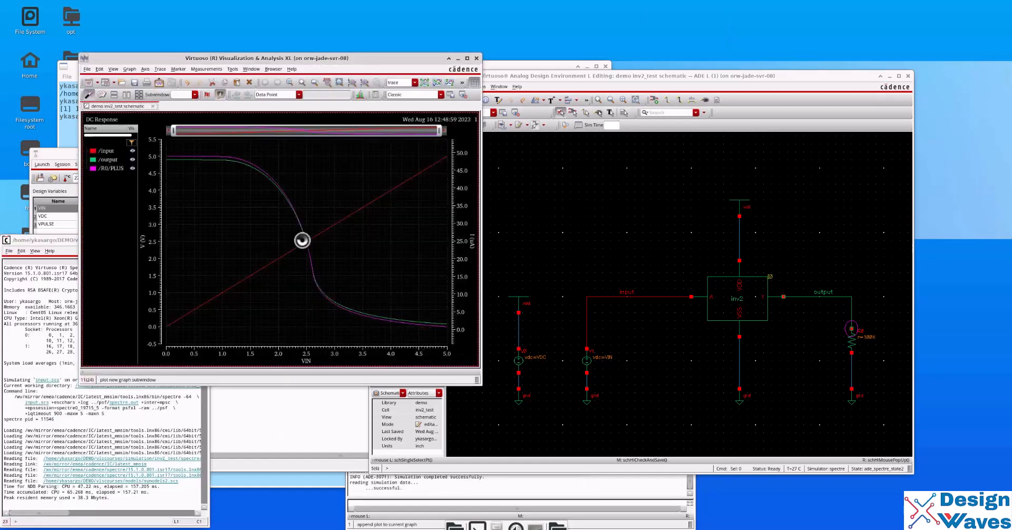
{"action": "left_click", "coordinate": [110, 168]}
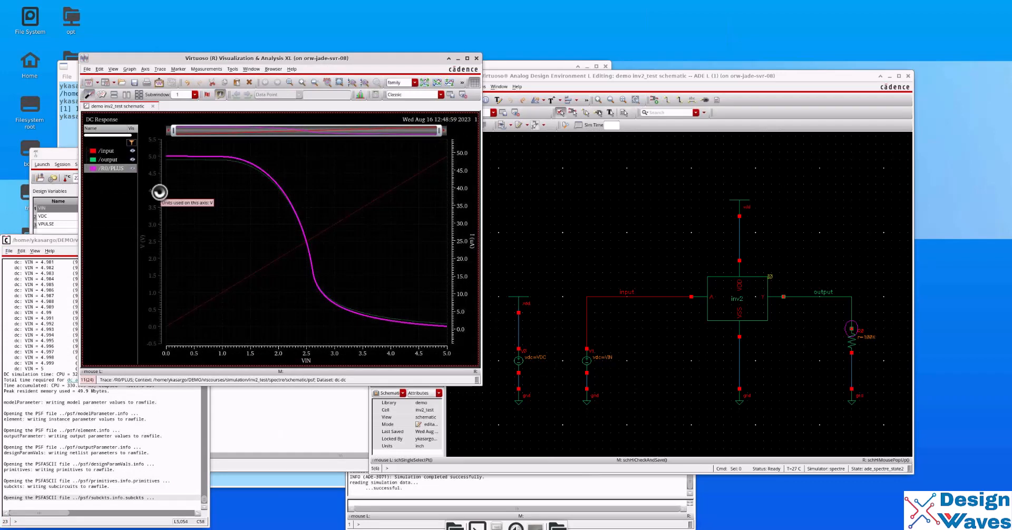
{"action": "key", "text": "Delete"}
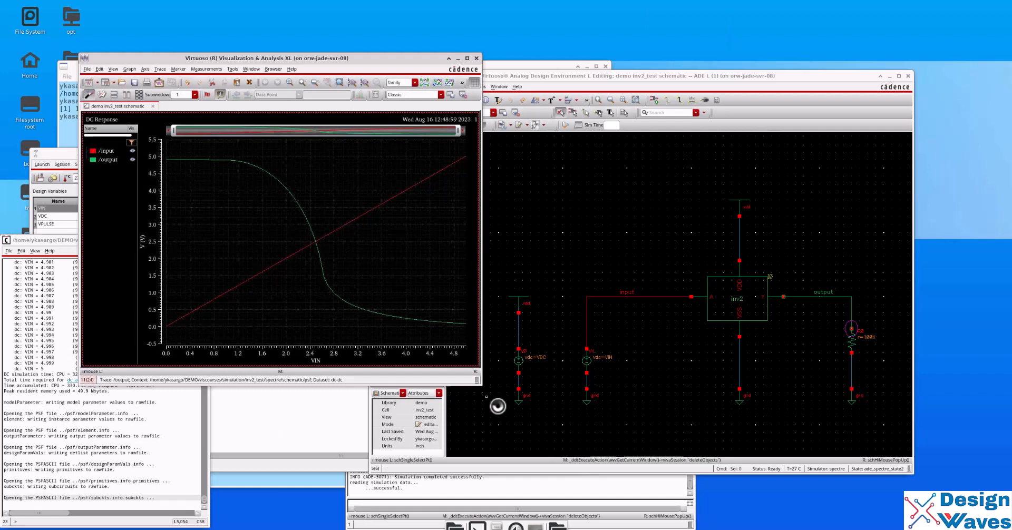
Enlarge the plot window, examine where the input and output curves cross, and close the plot
{"action": "left_click_drag", "start_coordinate": [482, 386], "coordinate": [707, 484]}
{"action": "left_click", "coordinate": [258, 296]}
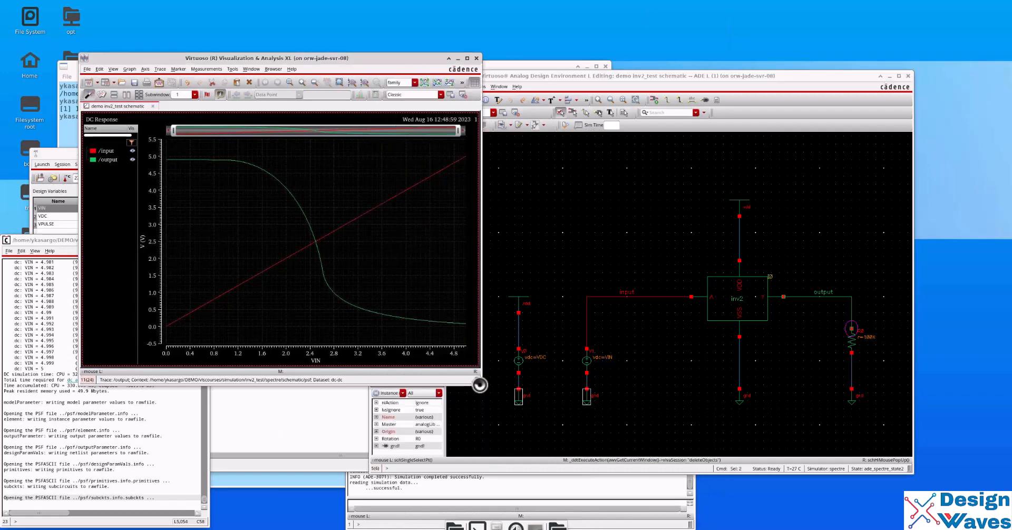
{"action": "left_click_drag", "start_coordinate": [479, 385], "coordinate": [598, 476]}
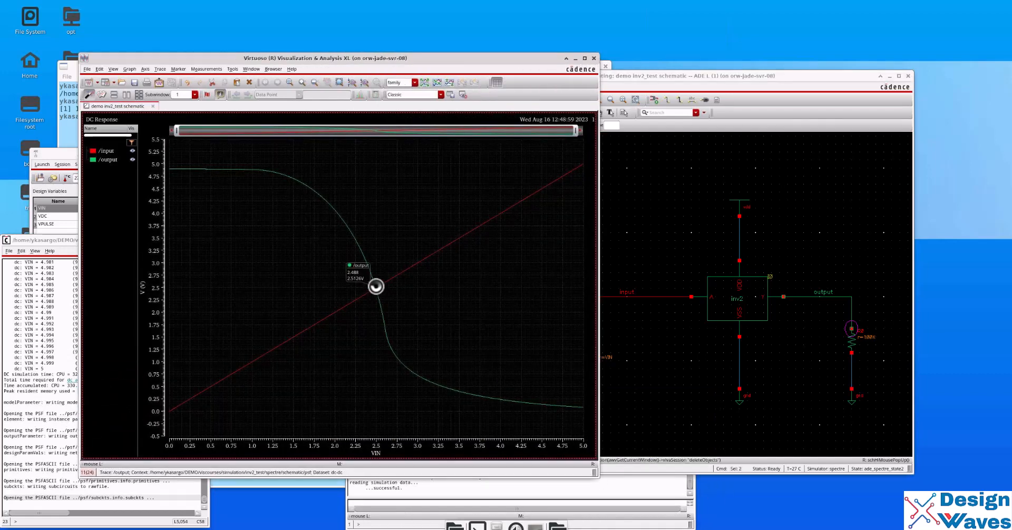
{"action": "key", "text": "Delete"}
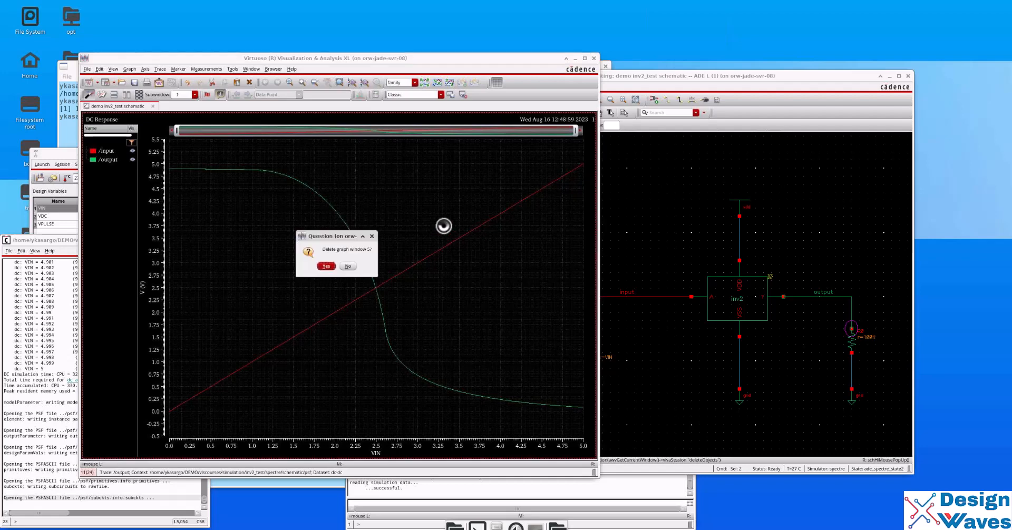
{"action": "left_click", "coordinate": [347, 266]}
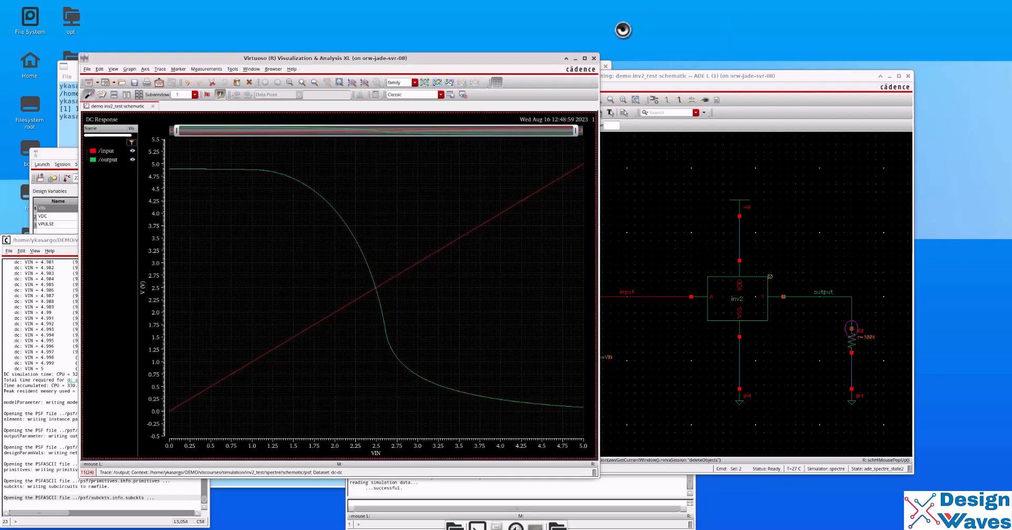
{"action": "left_click", "coordinate": [593, 58]}
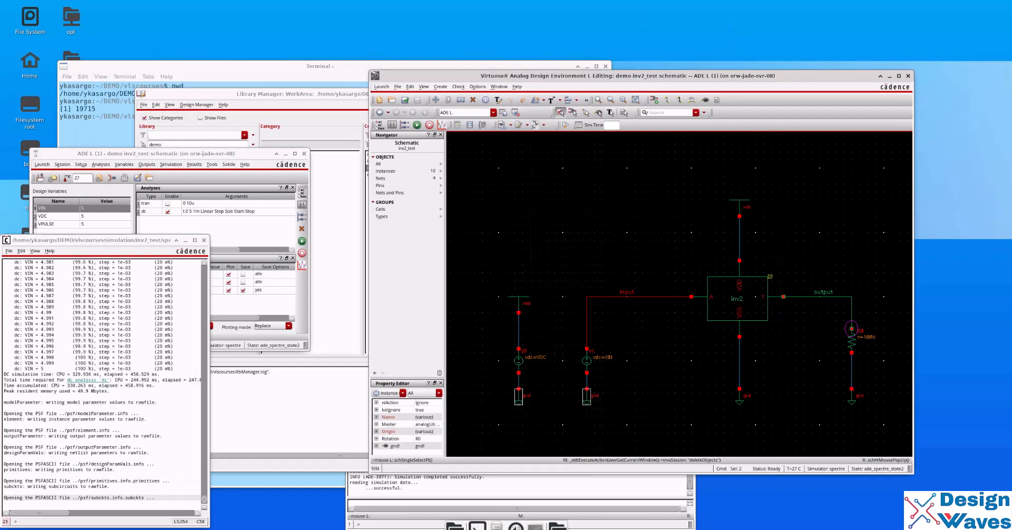
Switch to the CMOS inverter design PDF, review the transfer curve on the Noise Margin slide, and return to the schematic
{"action": "key", "text": "alt+Tab"}
{"action": "left_click_drag", "start_coordinate": [565, 75], "coordinate": [560, 12]}
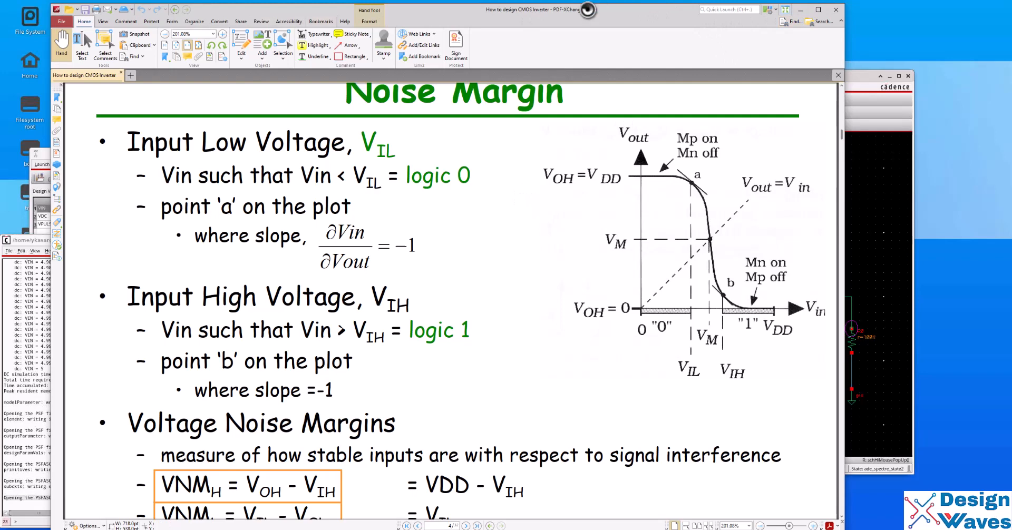
{"action": "left_click_drag", "start_coordinate": [627, 11], "coordinate": [0, 28]}
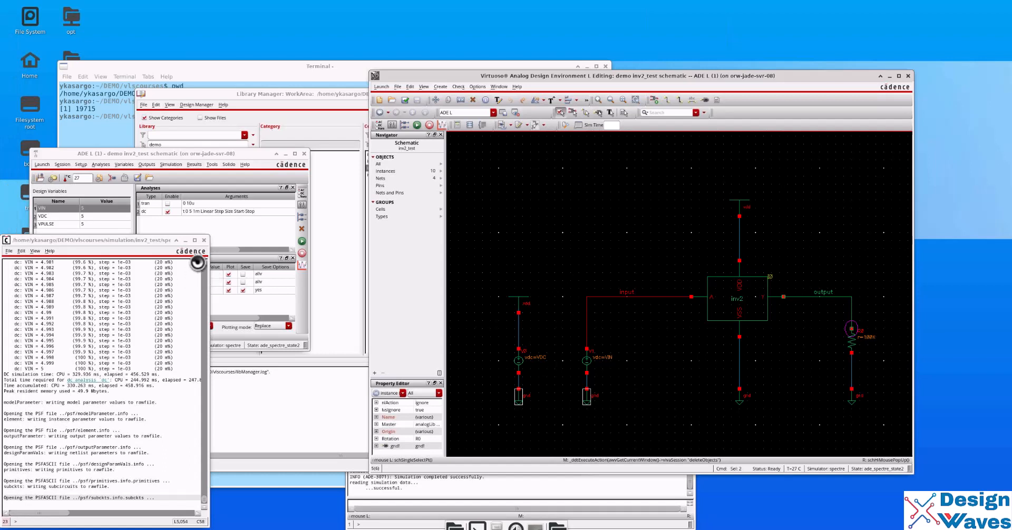
Close the simulation log and descend into the schematic of the inv2 instance
{"action": "left_click", "coordinate": [204, 240]}
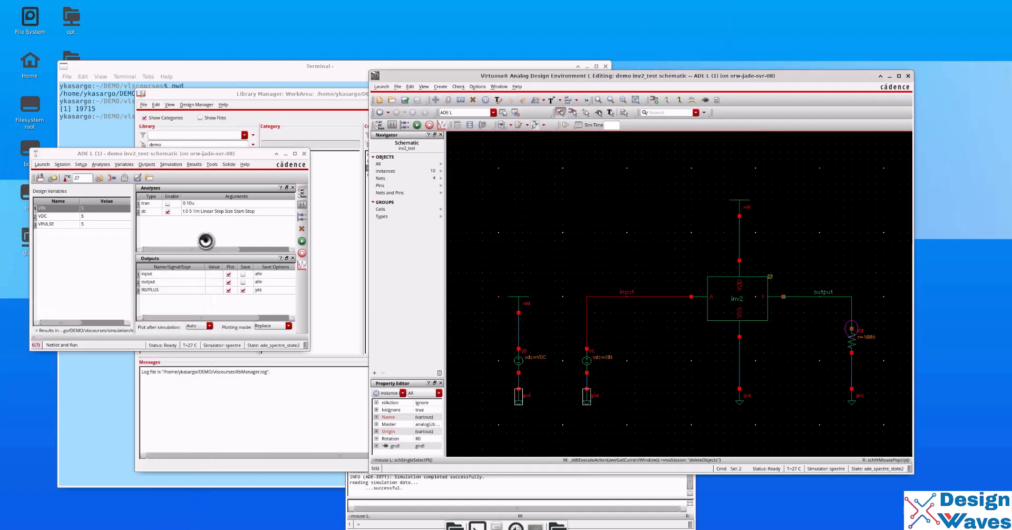
{"action": "left_click", "coordinate": [763, 299]}
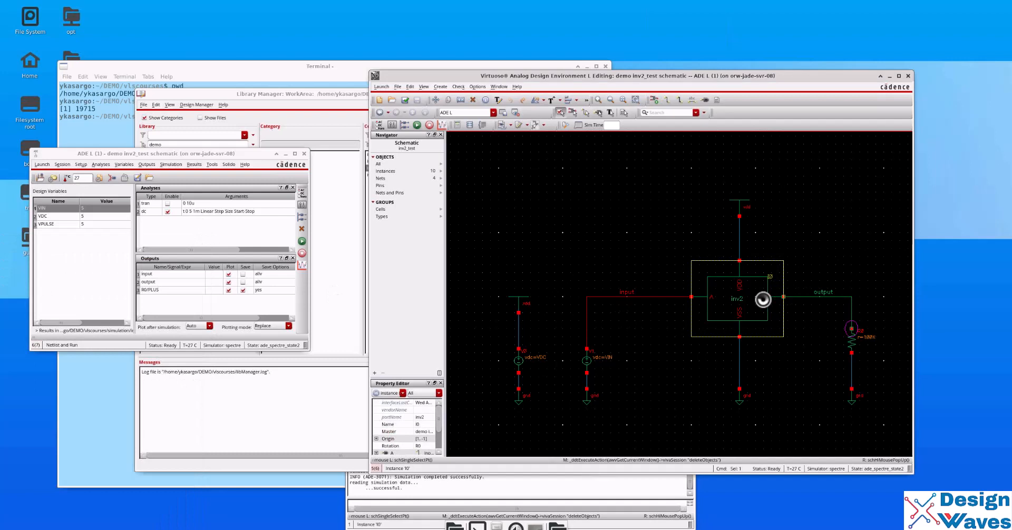
{"action": "key", "text": "q"}
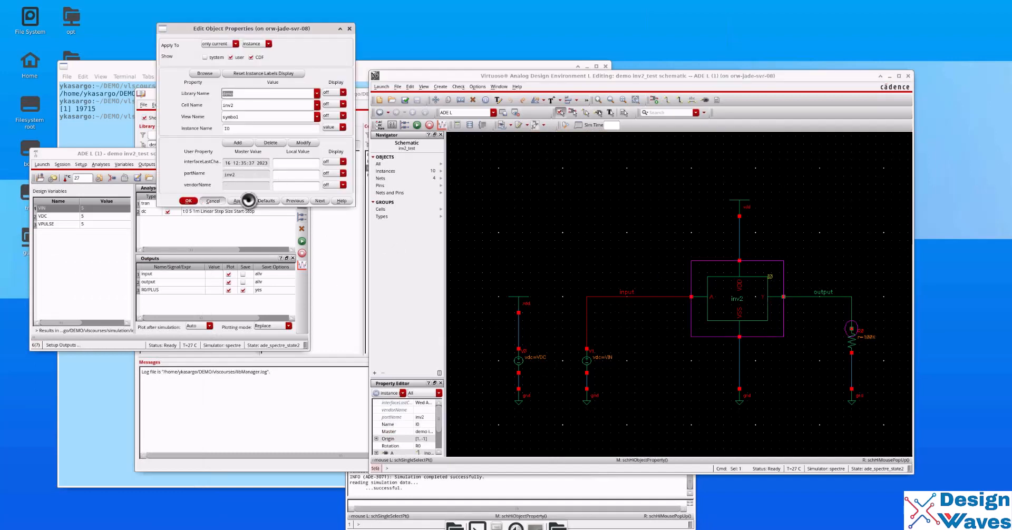
{"action": "key", "text": "w"}
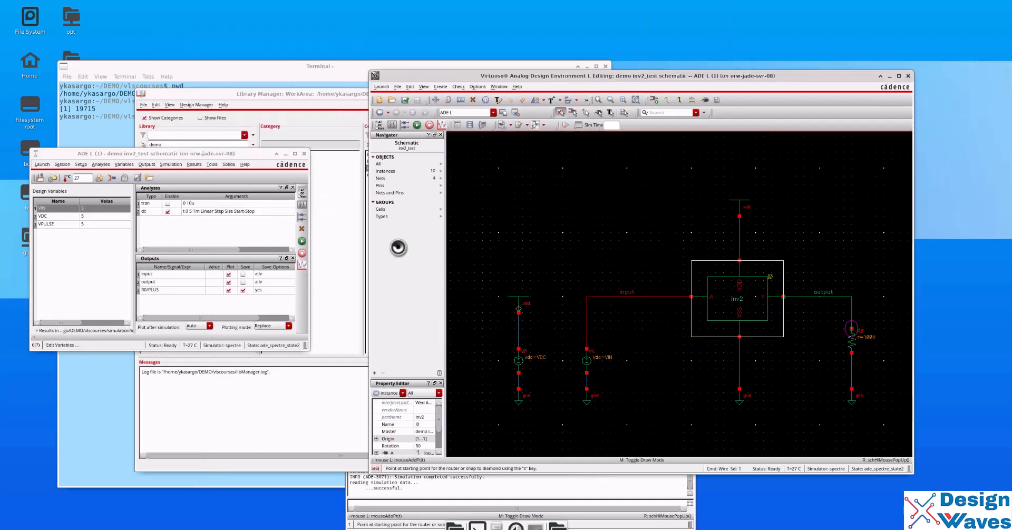
{"action": "key", "text": "e"}
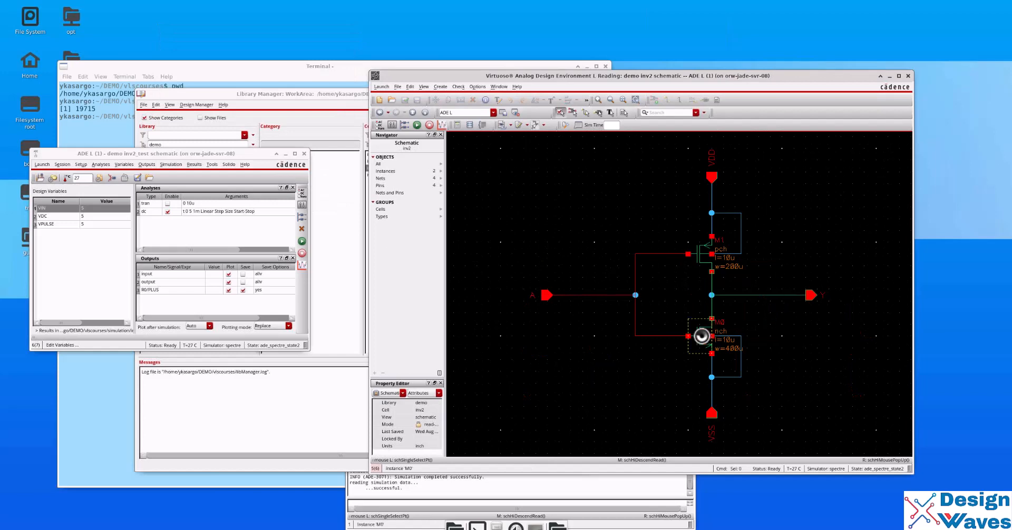
Check the NMOS transistor's properties in the inv2 schematic, dismiss them, and make the schematic editable
{"action": "left_click", "coordinate": [701, 336]}
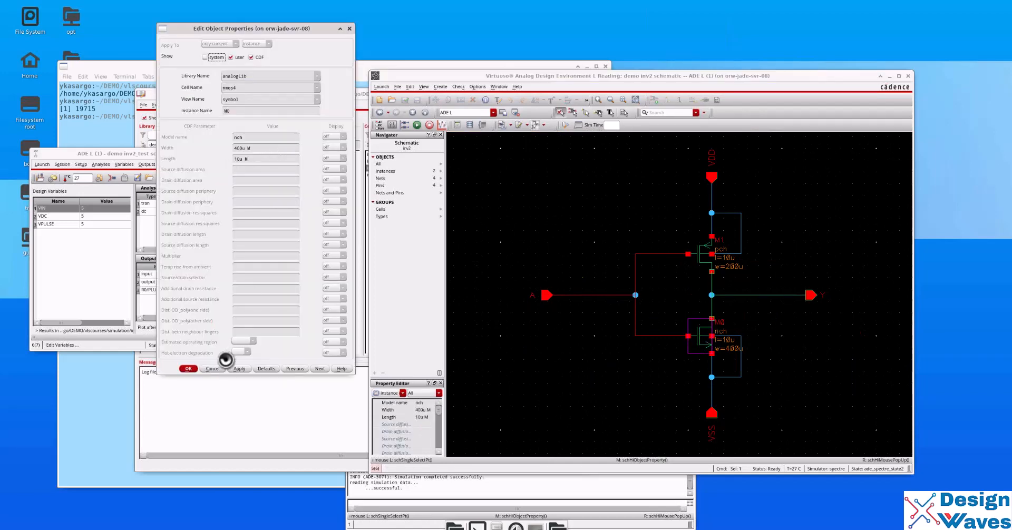
{"action": "left_click", "coordinate": [213, 369]}
{"action": "left_click", "coordinate": [401, 86]}
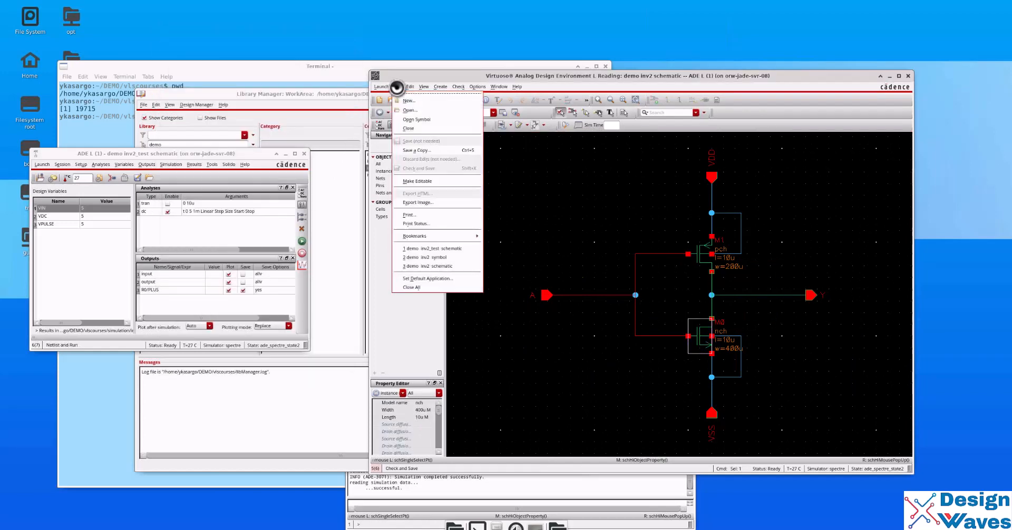
{"action": "left_click", "coordinate": [415, 181]}
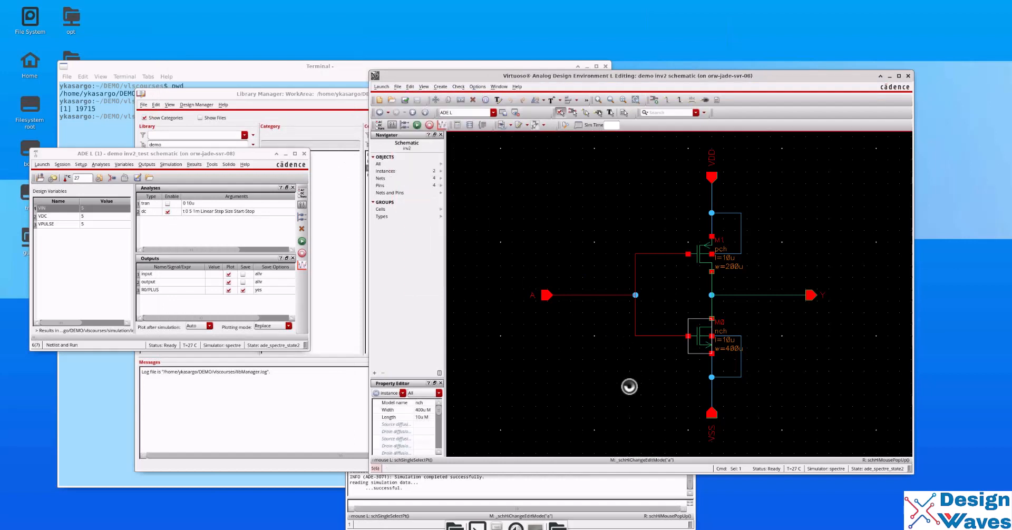
Set the NMOS transistor's width to 200u and check and save the inv2 schematic
{"action": "left_click", "coordinate": [700, 343]}
{"action": "key", "text": "q"}
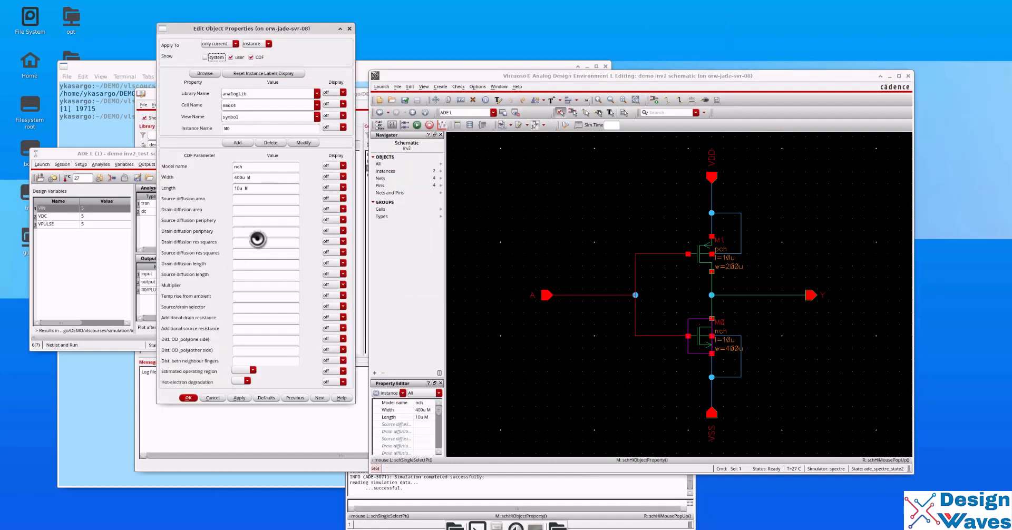
{"action": "left_click", "coordinate": [236, 177]}
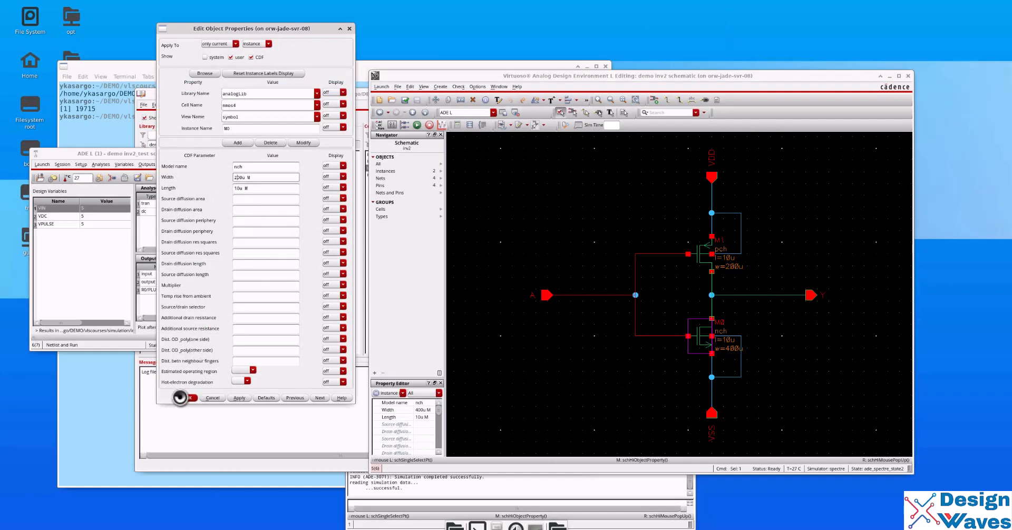
{"action": "left_click", "coordinate": [185, 398]}
{"action": "left_click", "coordinate": [404, 100]}
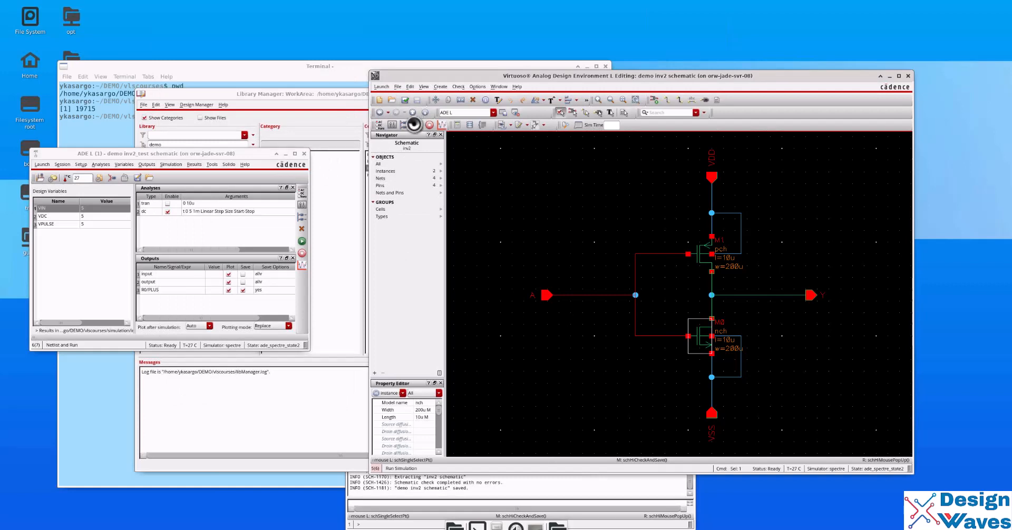
Run the DC simulation with the 200u NMOS, examine where the input and output curves cross, and close the plot
{"action": "left_click", "coordinate": [415, 125]}
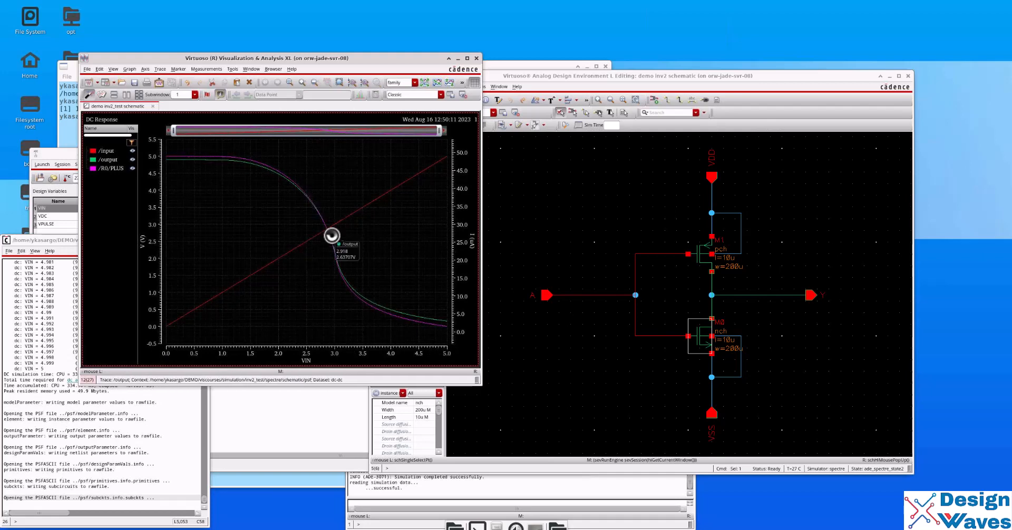
{"action": "left_click", "coordinate": [476, 58]}
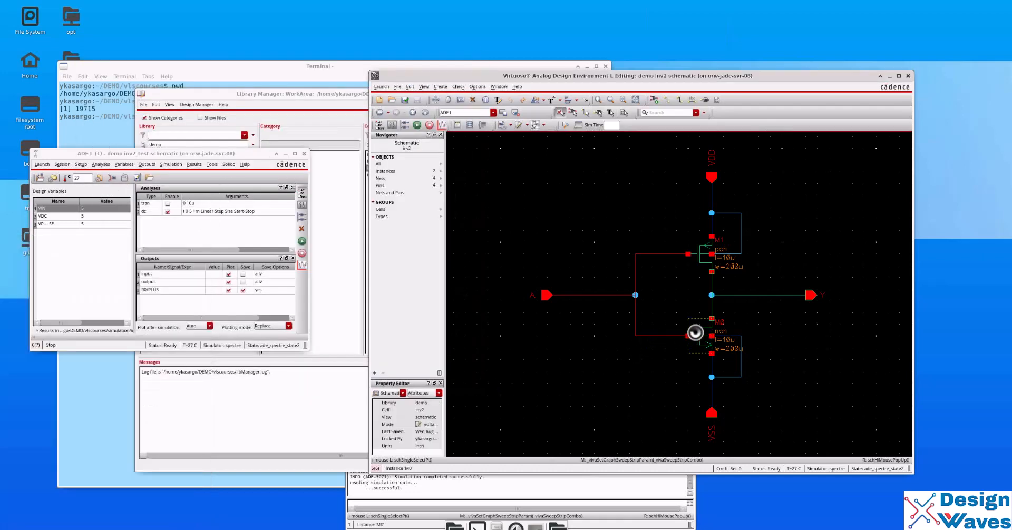
Set the NMOS transistor's width back to 400u and check and save the inv2 schematic
{"action": "left_click", "coordinate": [697, 338]}
{"action": "key", "text": "q"}
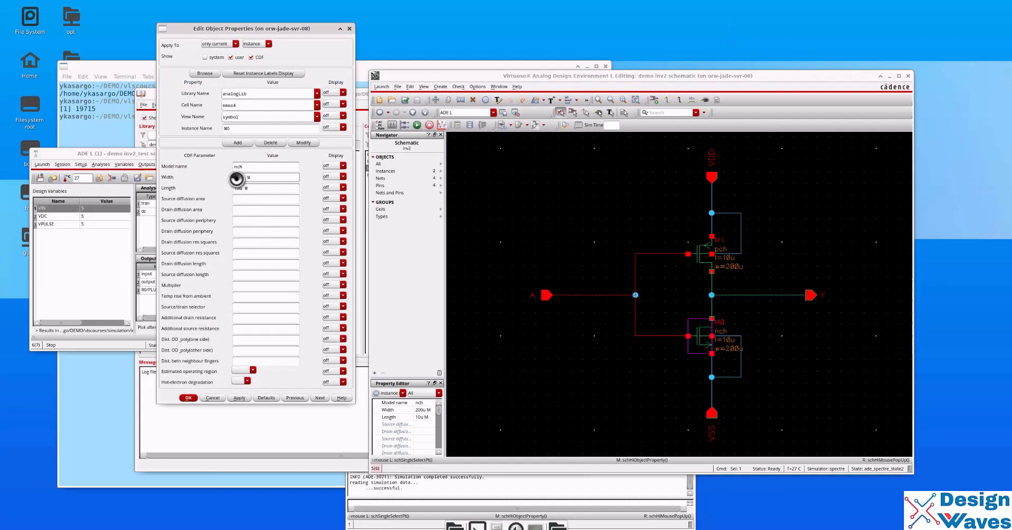
{"action": "left_click", "coordinate": [188, 398]}
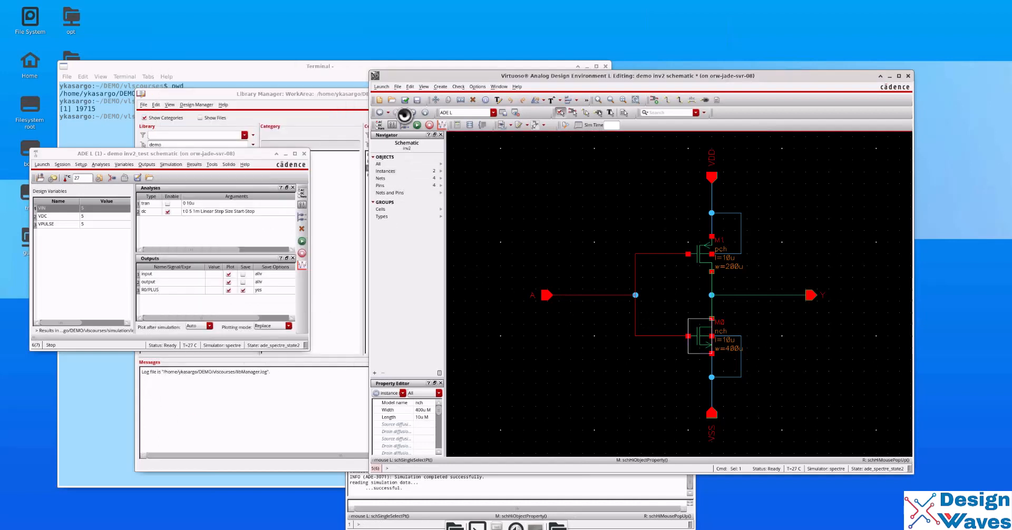
{"action": "left_click", "coordinate": [405, 100]}
Rerun the DC simulation with the 400u NMOS, examine the input-output crossing point, and close the plot
{"action": "left_click", "coordinate": [416, 125]}
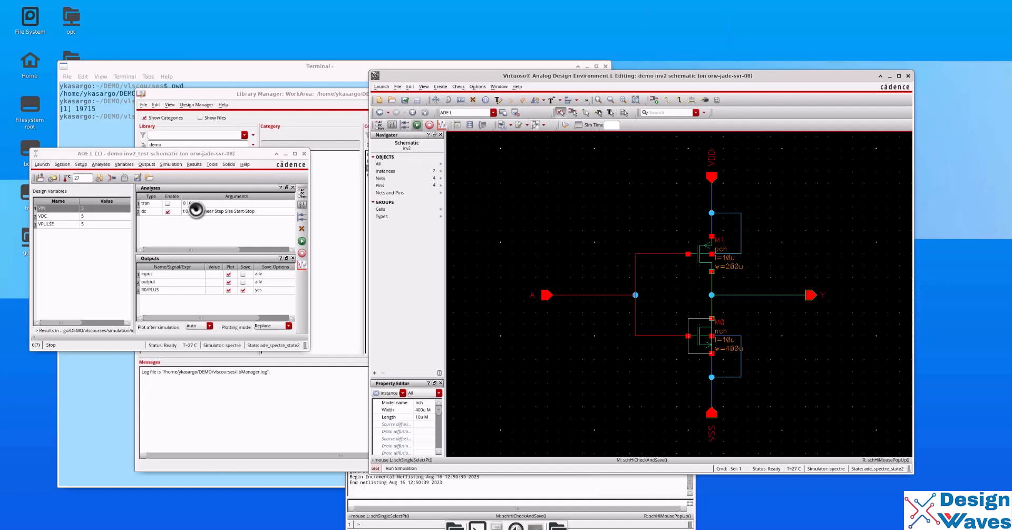
{"action": "mouse_move", "coordinate": [302, 244]}
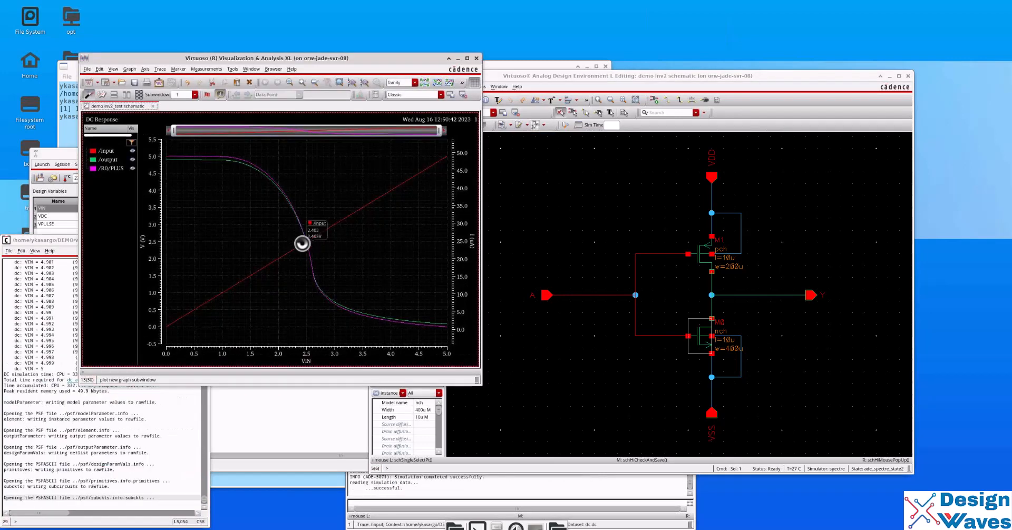
{"action": "left_click", "coordinate": [476, 58]}
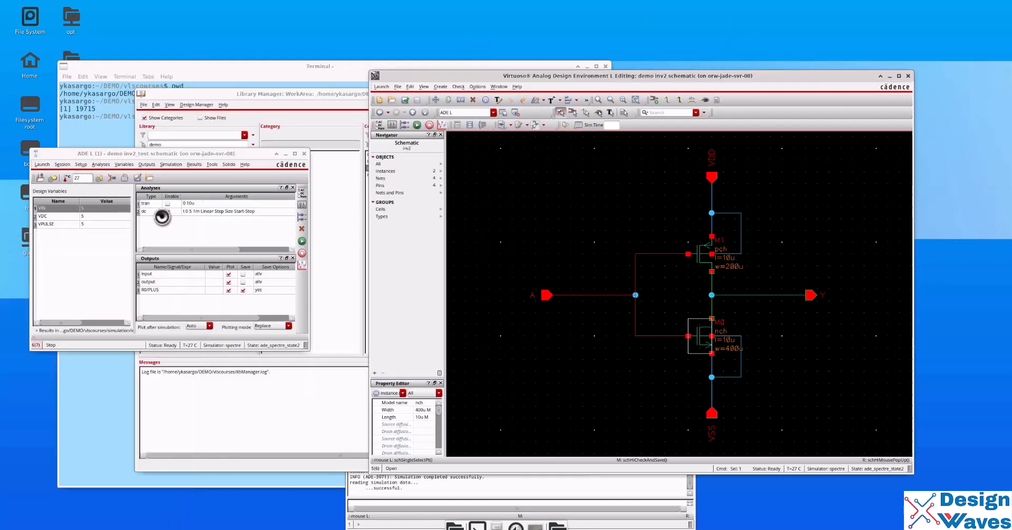
Save the ADE L state as cellview ade_spectre_state2 of inv2_test in the demo library
{"action": "left_click", "coordinate": [62, 165]}
{"action": "left_click", "coordinate": [71, 183]}
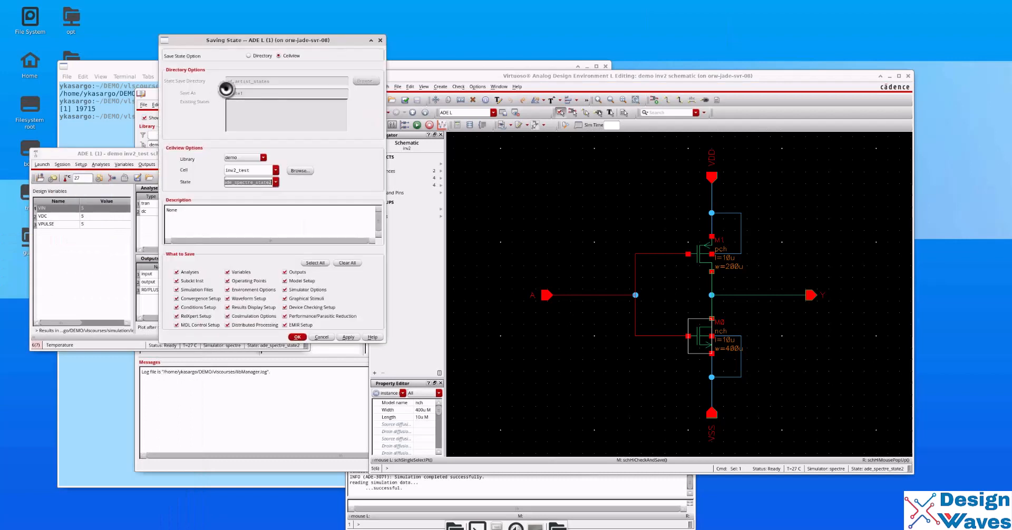
{"action": "left_click", "coordinate": [294, 337]}
{"action": "left_click", "coordinate": [479, 266]}
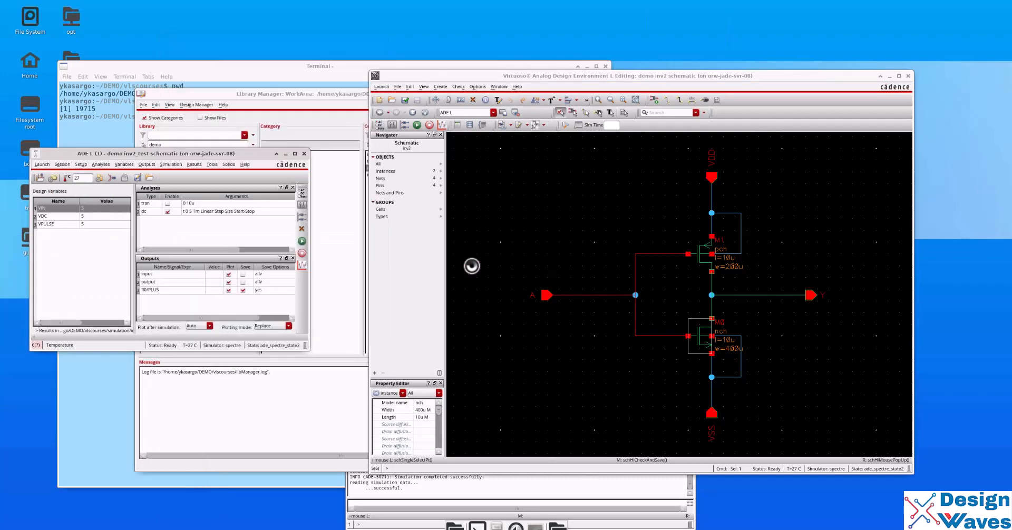